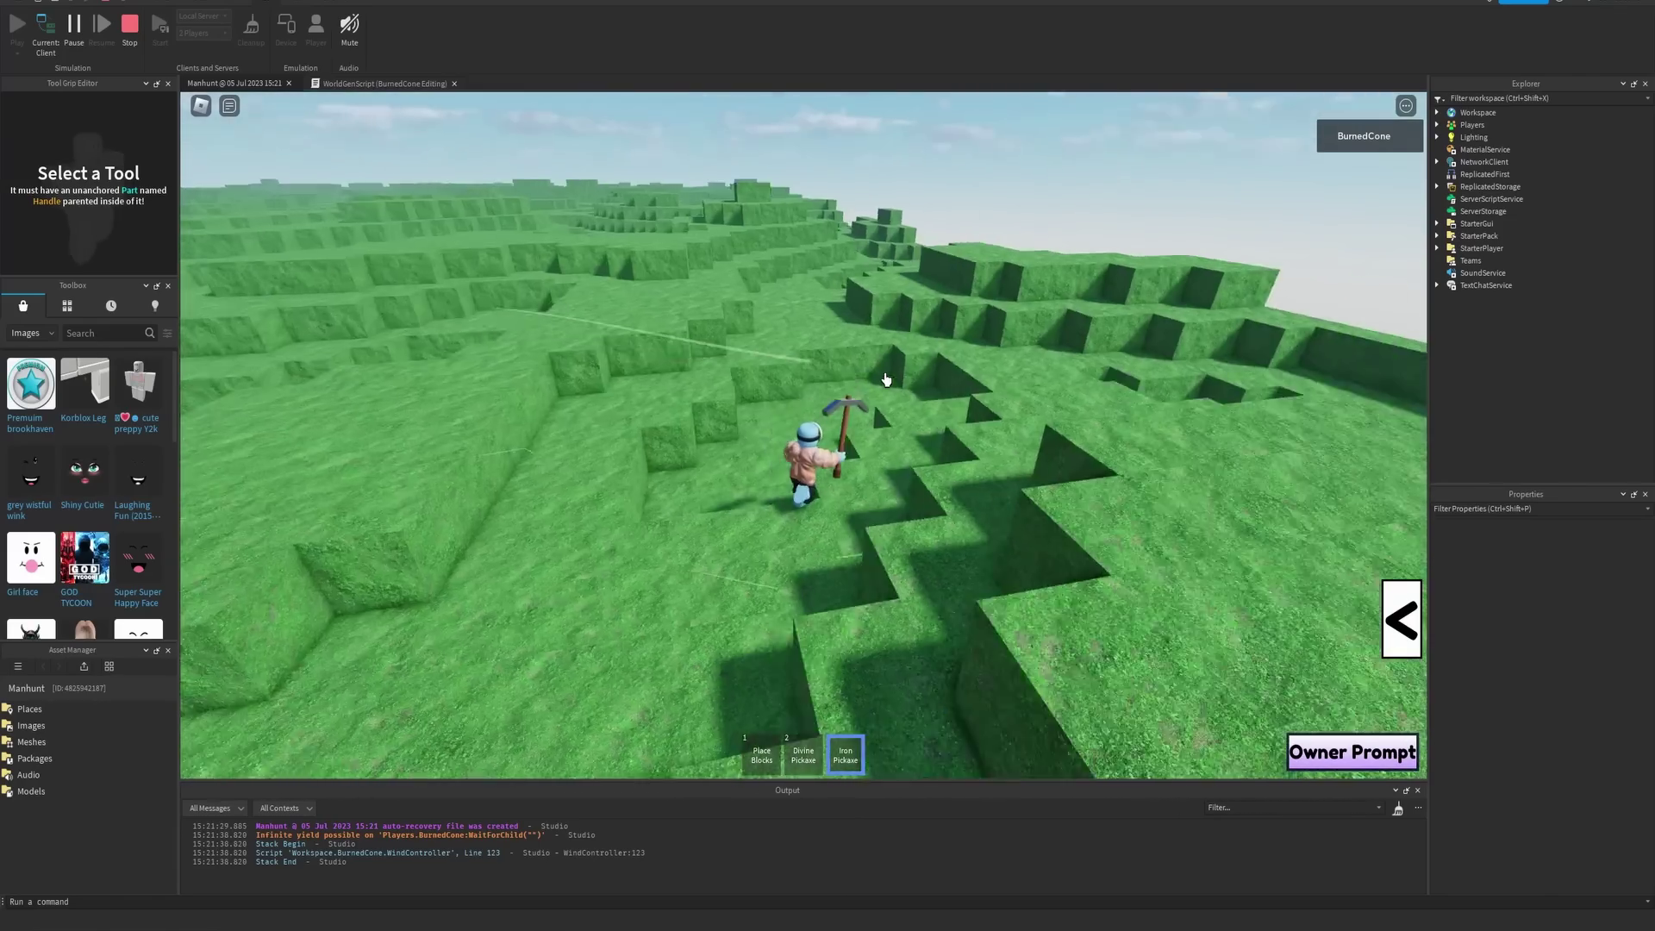
- Bring the character to the grass terrain's edge and mine down through the blocks there with the Iron Pickaxe
right_click_drag(728, 293, 849, 317)
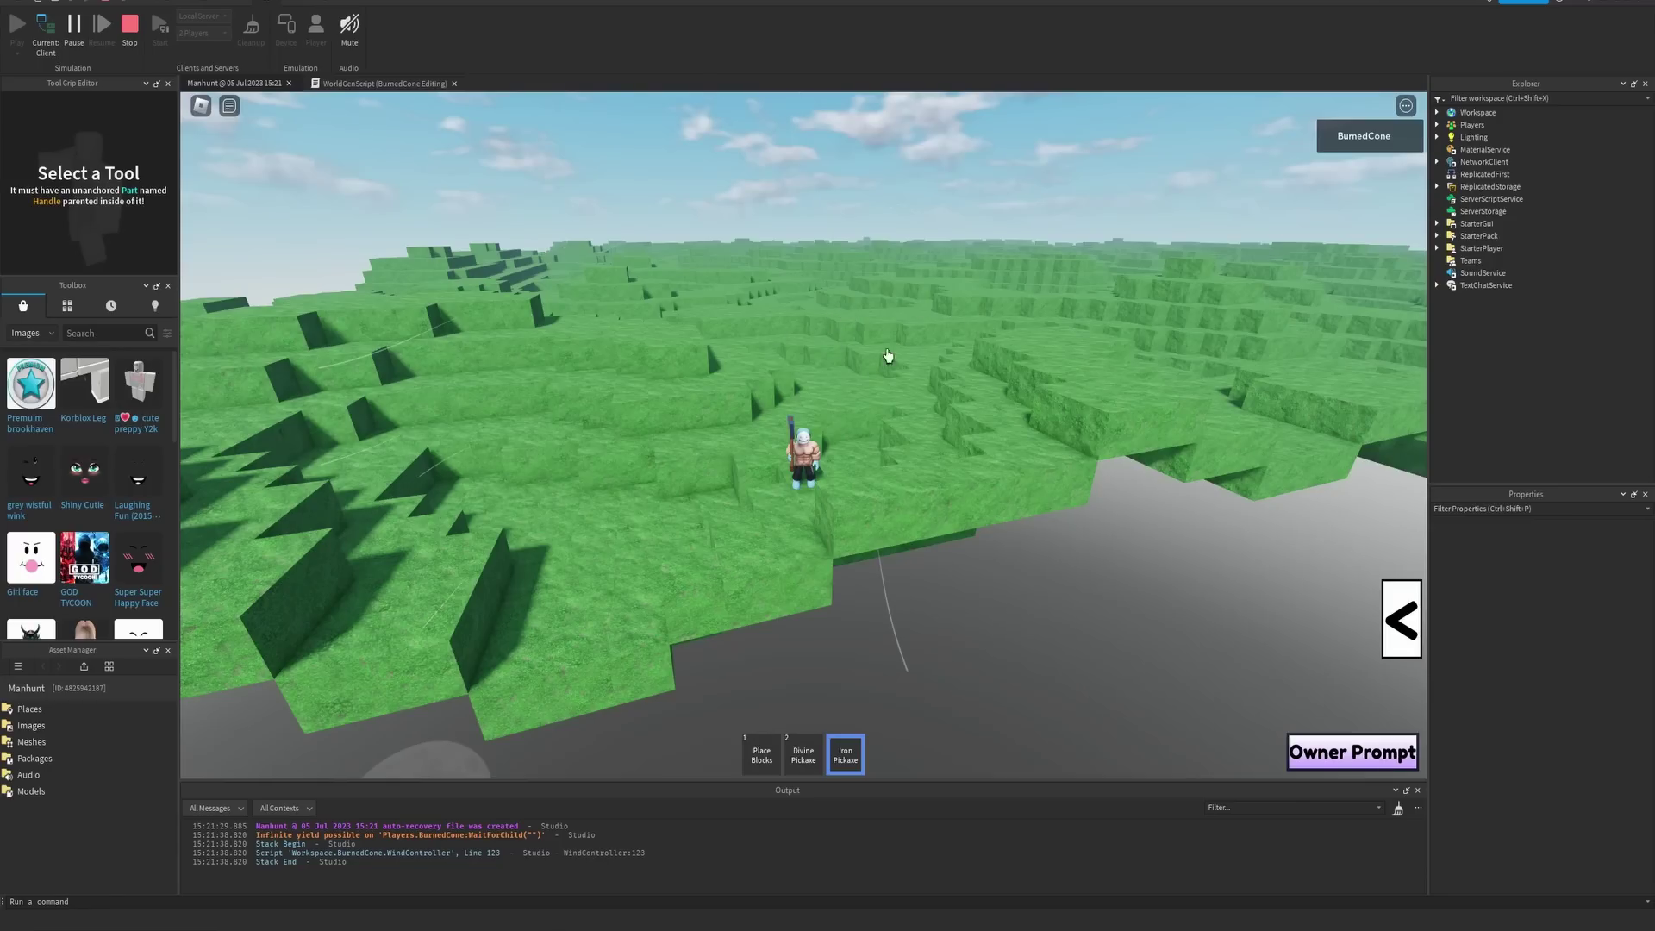
right_click_drag(839, 378, 759, 372)
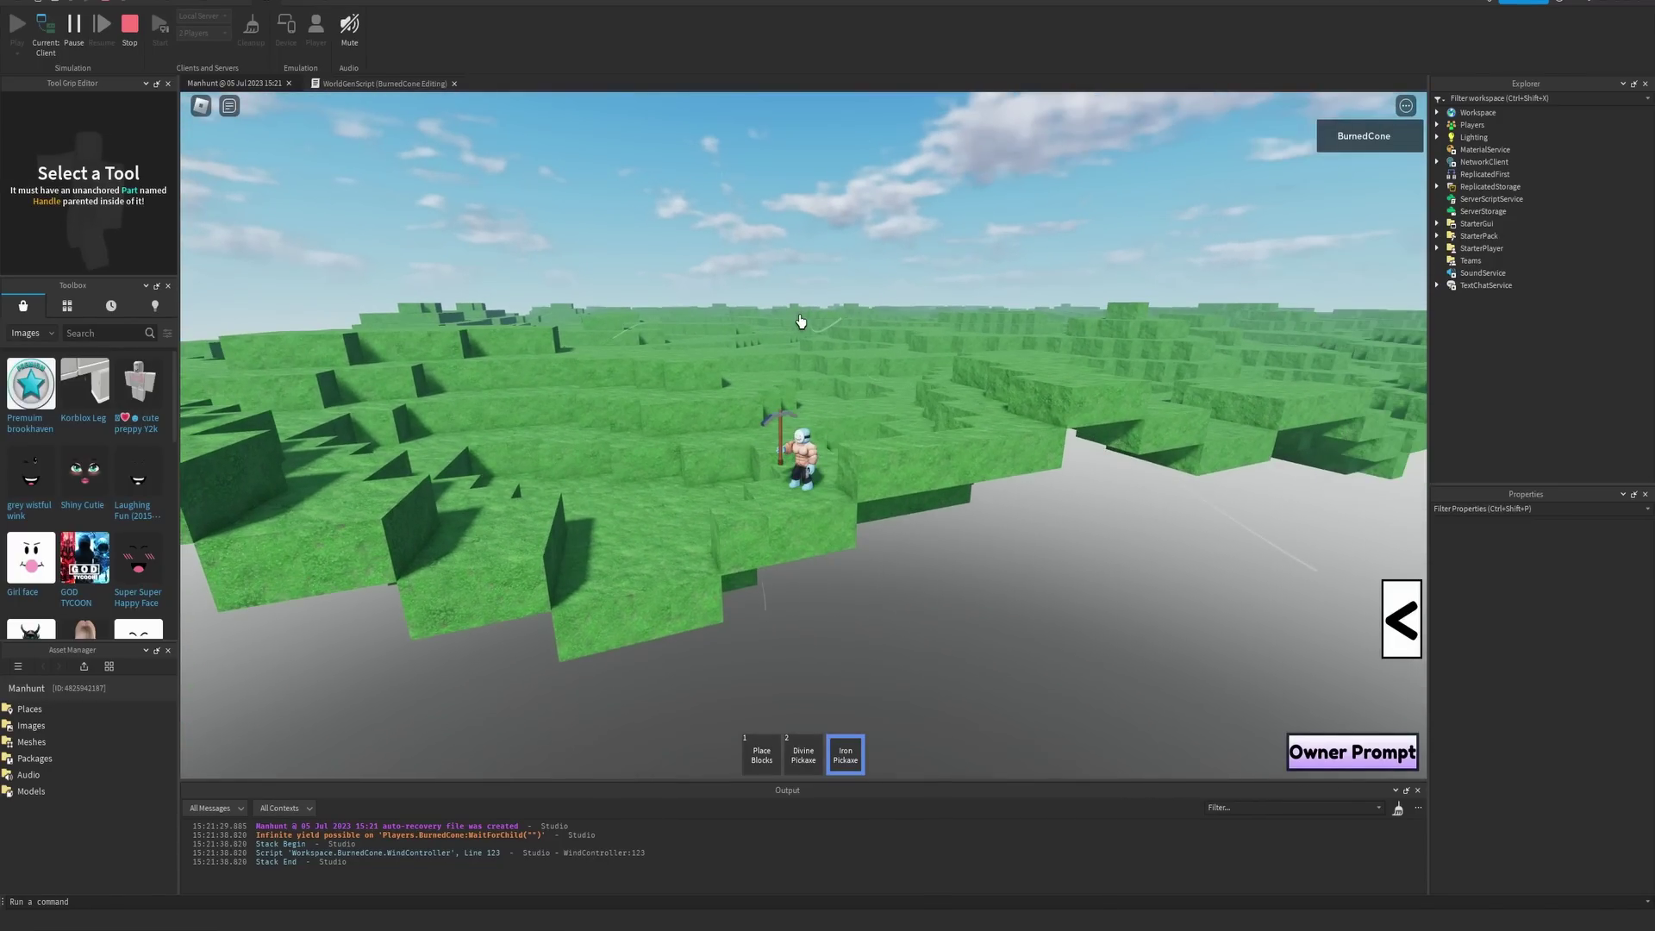
key("a")
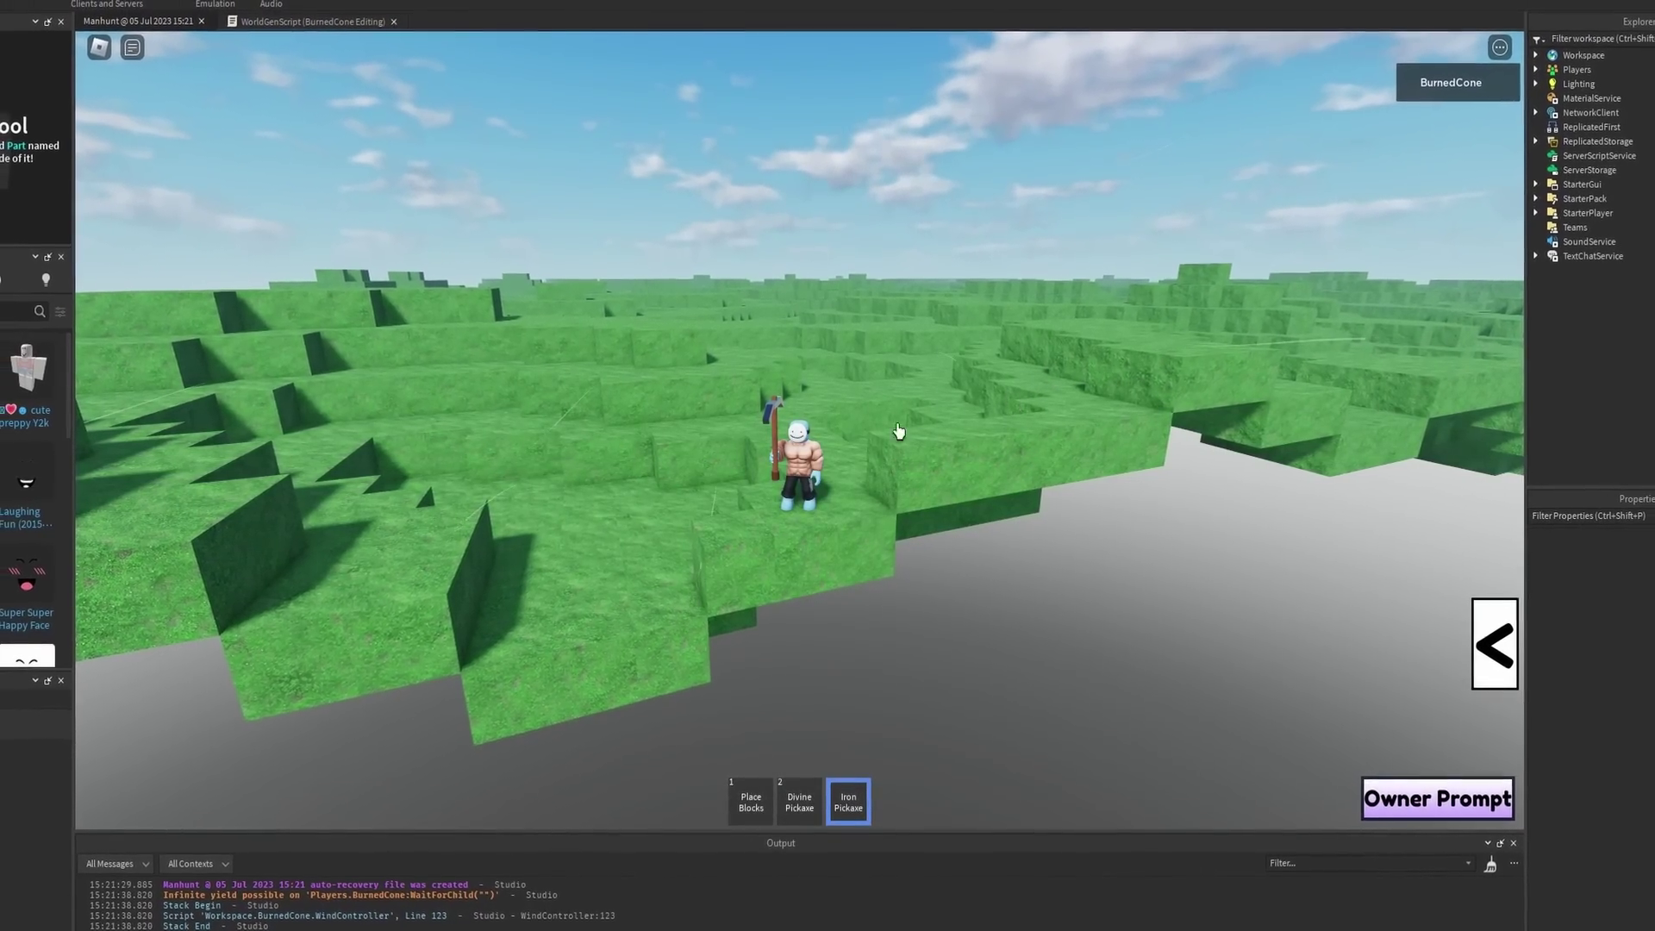
scroll(862, 483, "up", 2)
left_click(808, 632)
left_click(807, 613)
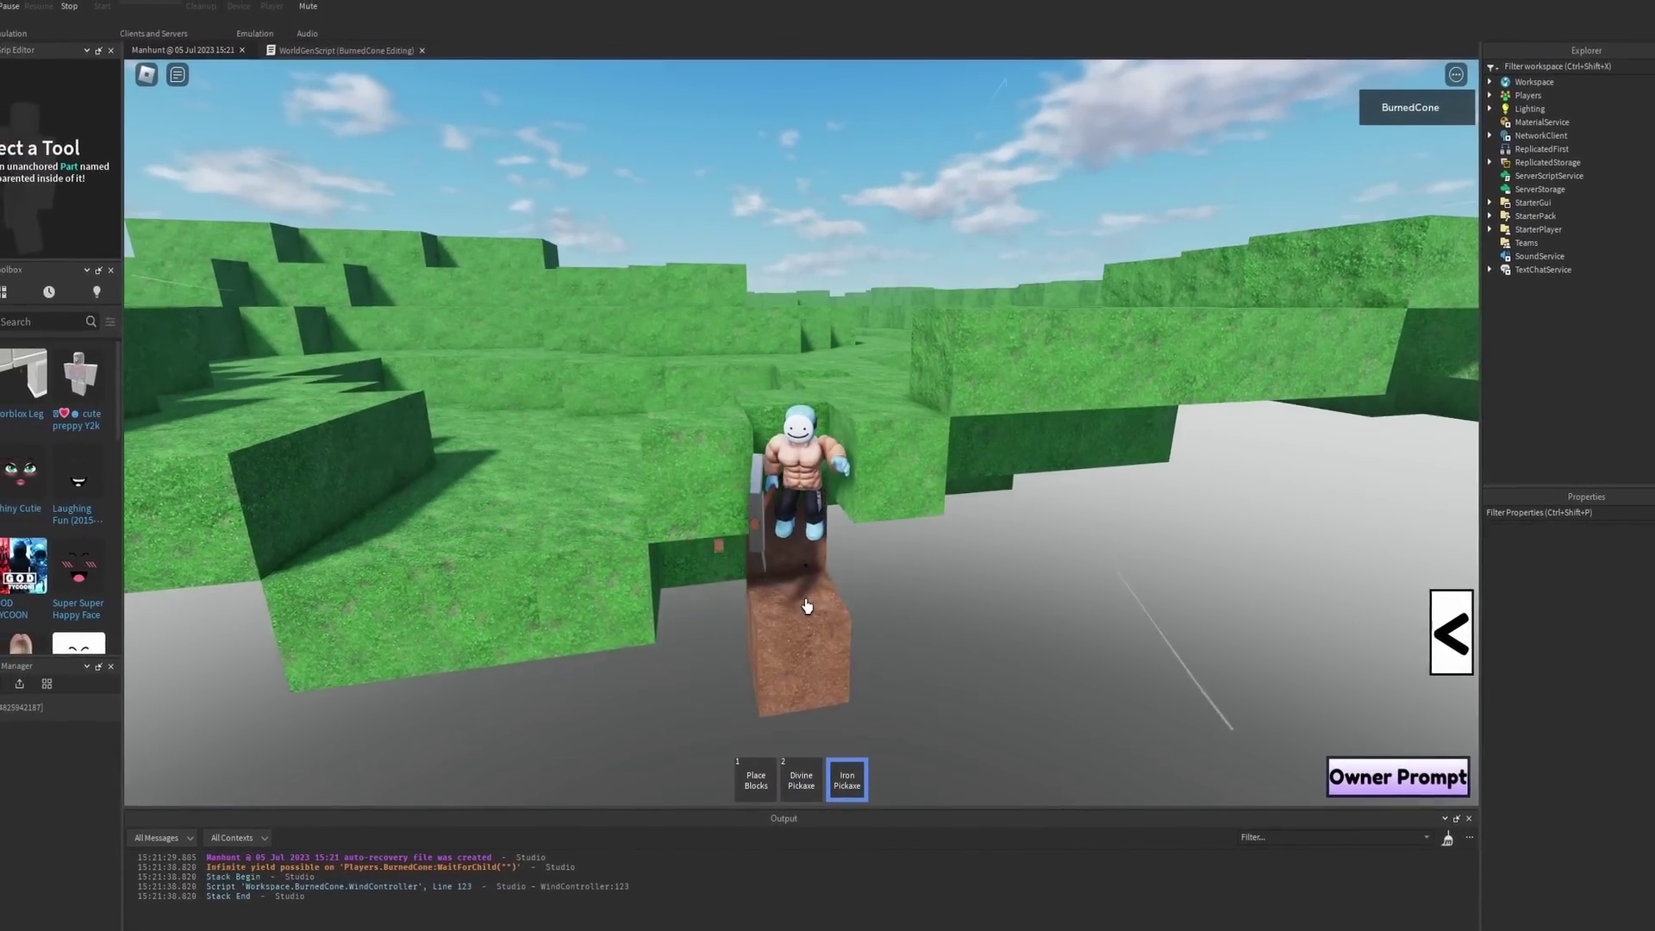
right_click_drag(805, 613, 805, 613)
left_click(798, 609)
left_click(798, 600)
left_click(820, 600)
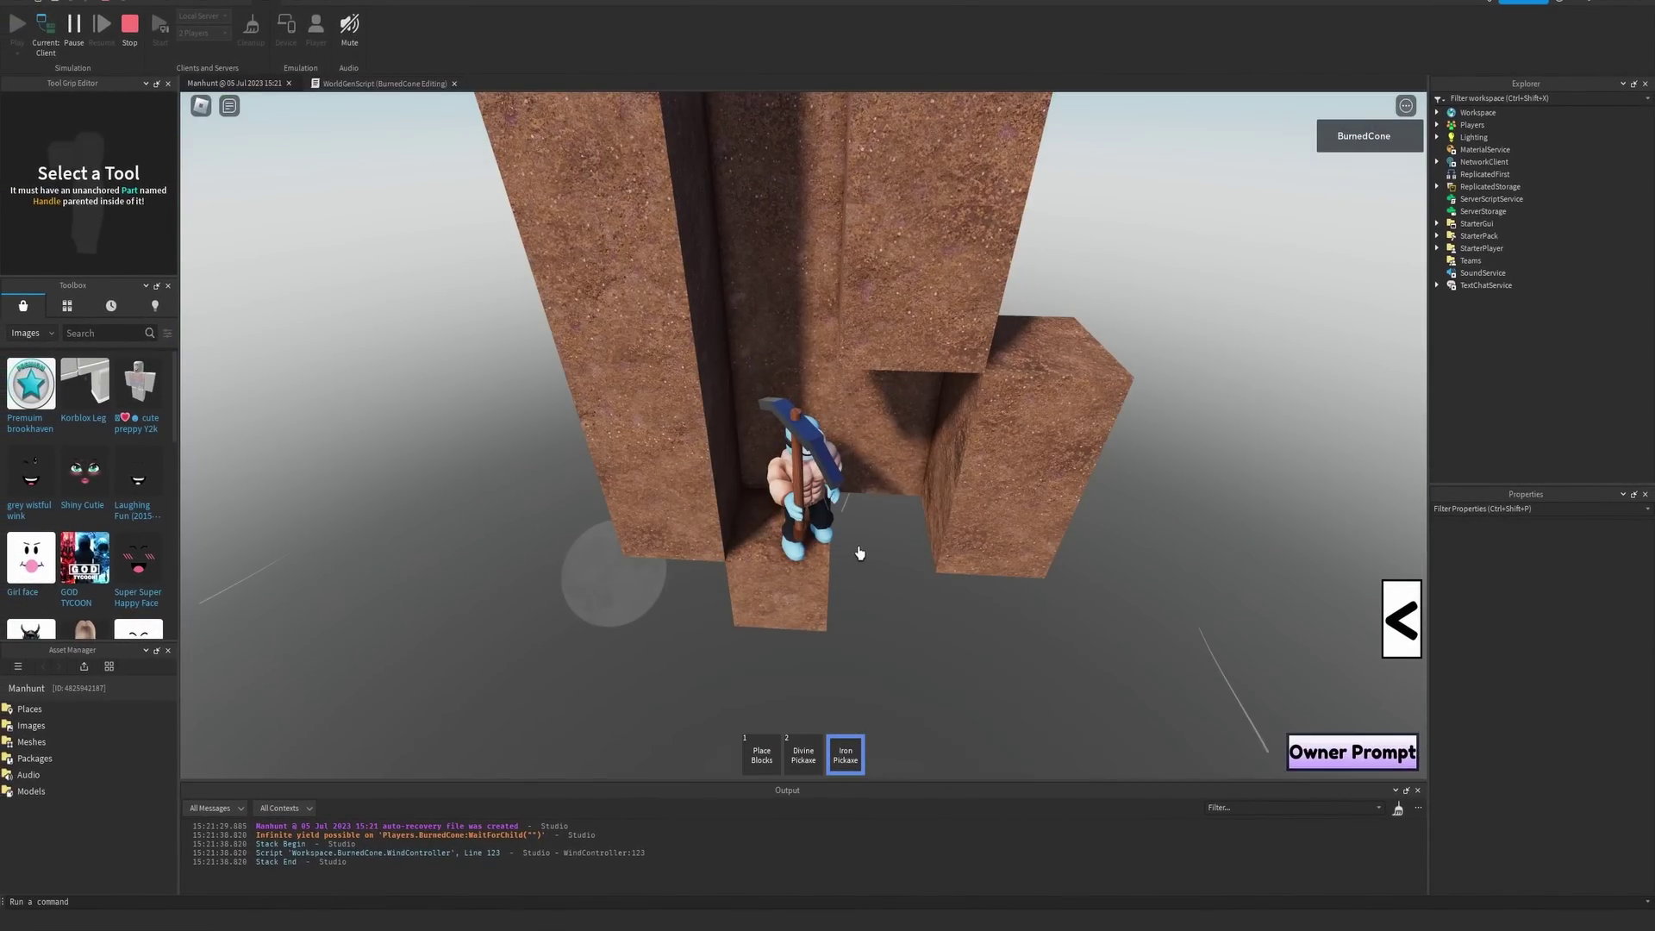
- Move the character inside the dirt shaft, mine its dirt blocks with the Iron Pickaxe in first-person view and stop the playtest
key("s")
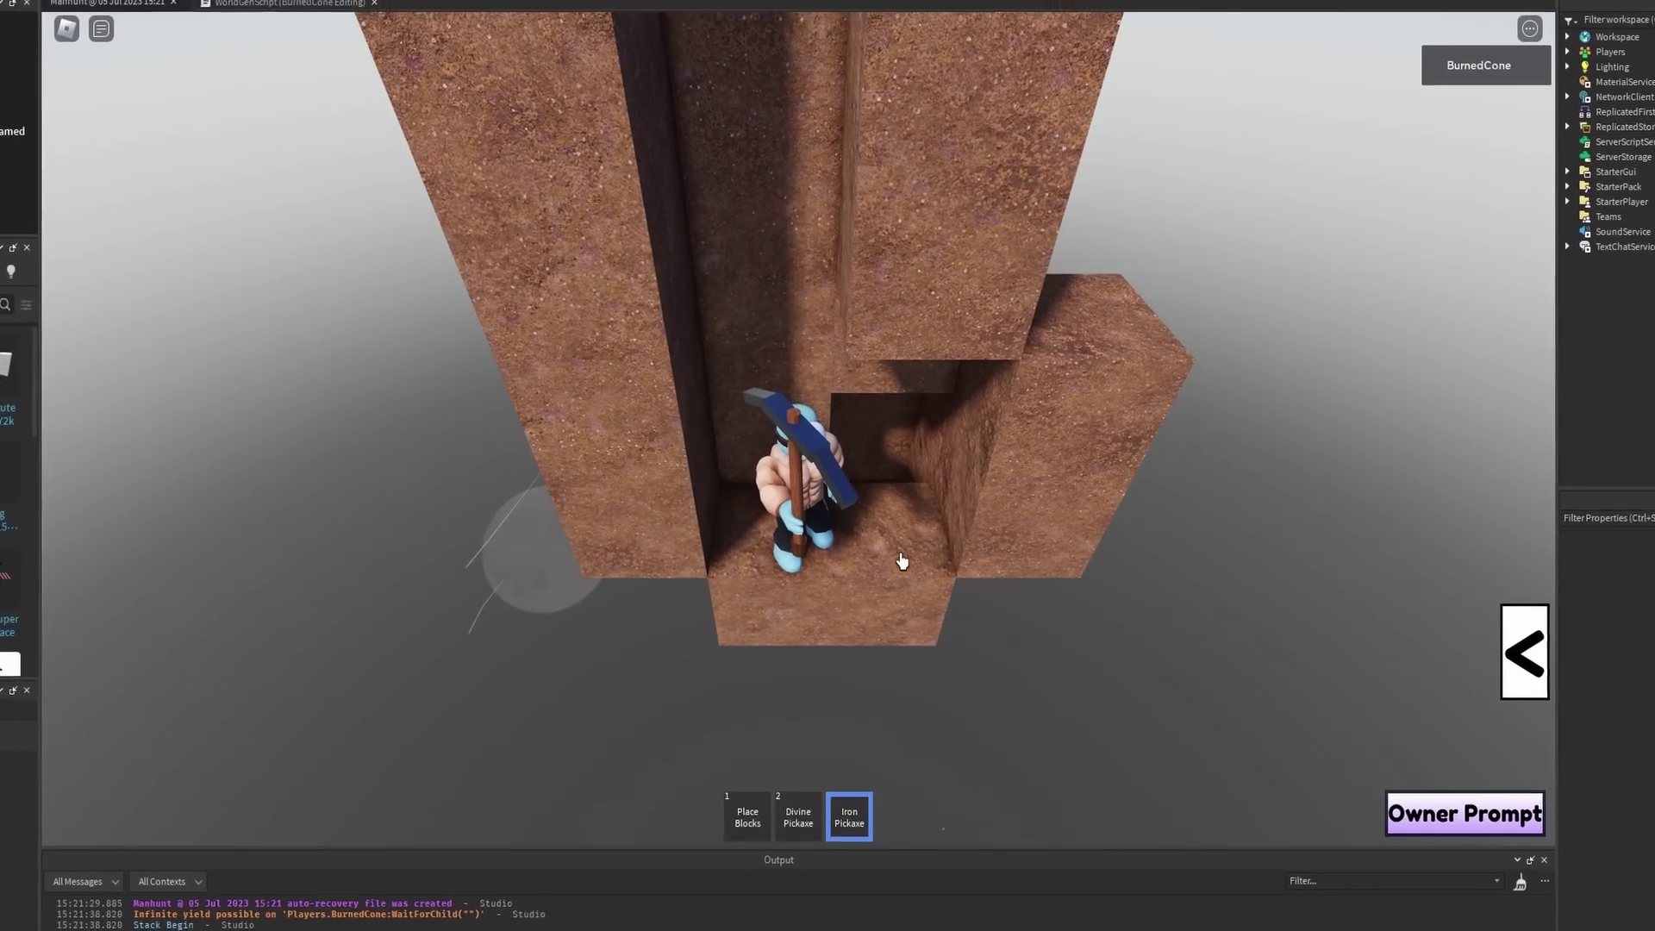
right_click_drag(867, 554, 868, 552)
right_click_drag(720, 523, 796, 511)
key("a")
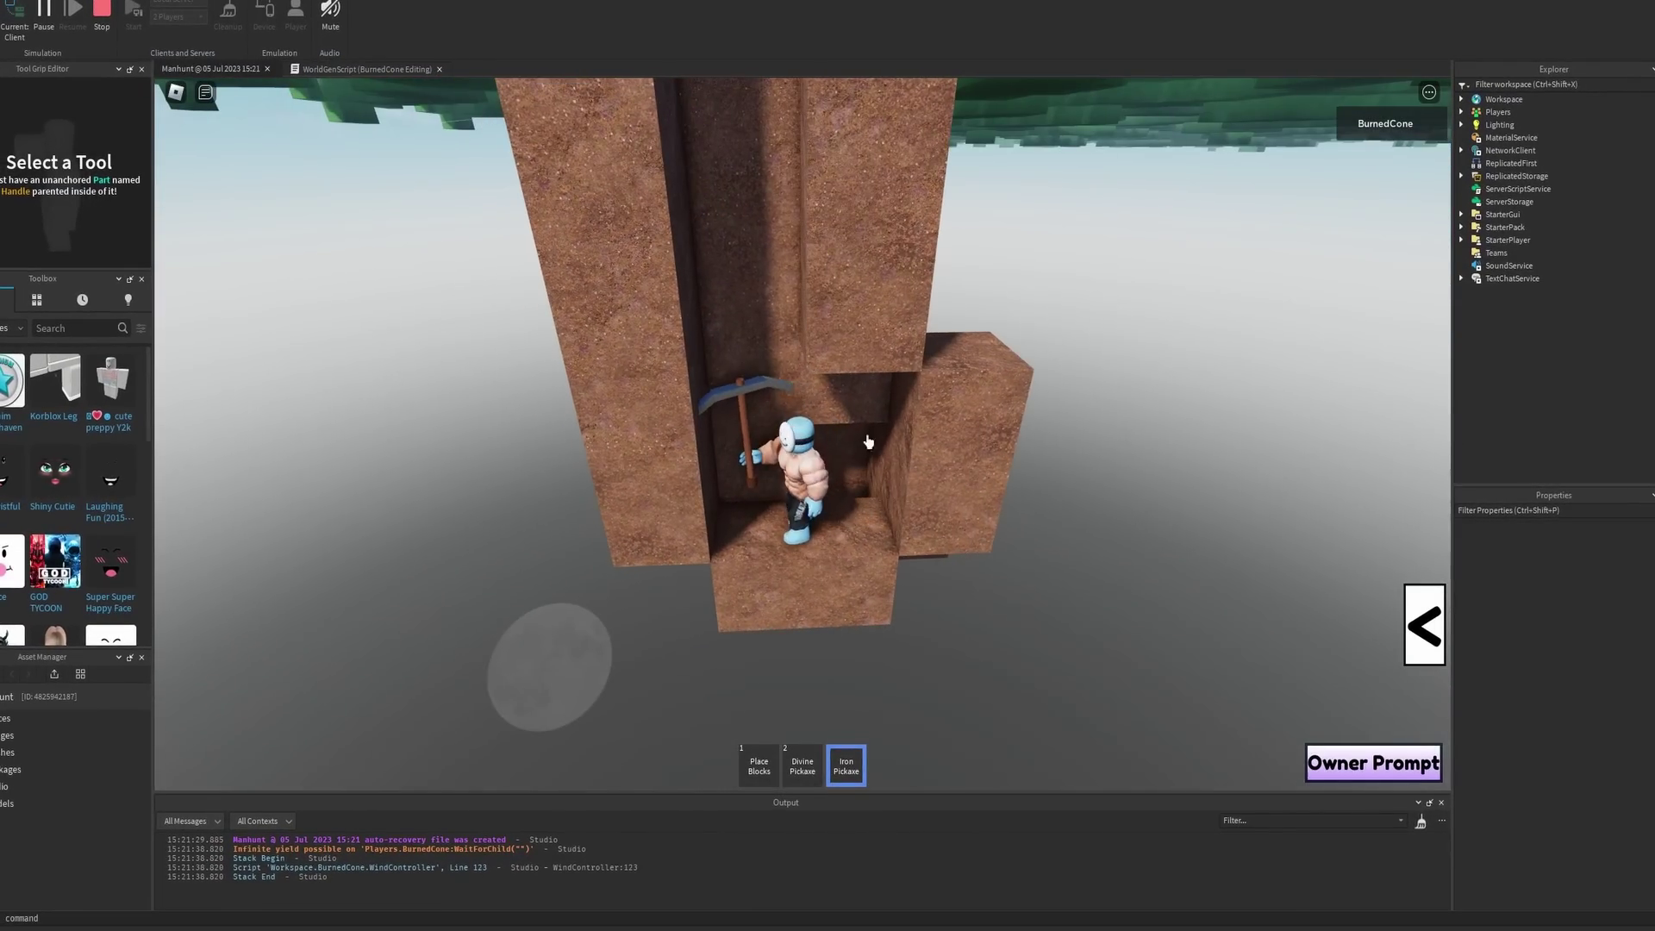
key("d")
key("w")
scroll(752, 414, "up", 6)
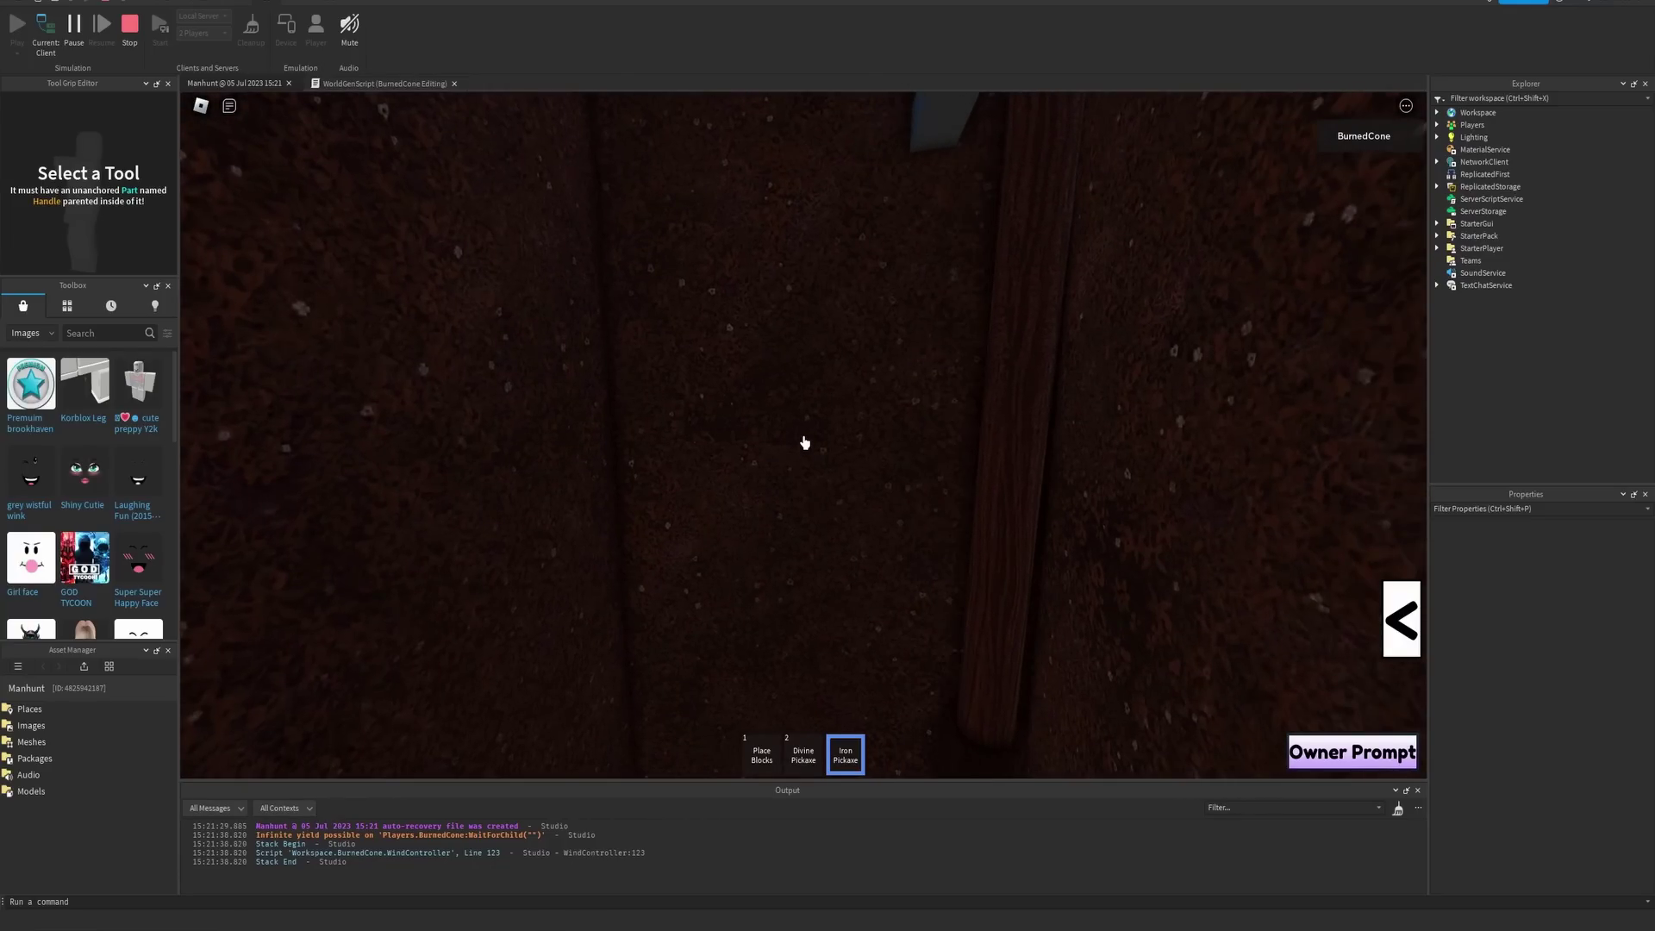
left_click(804, 442)
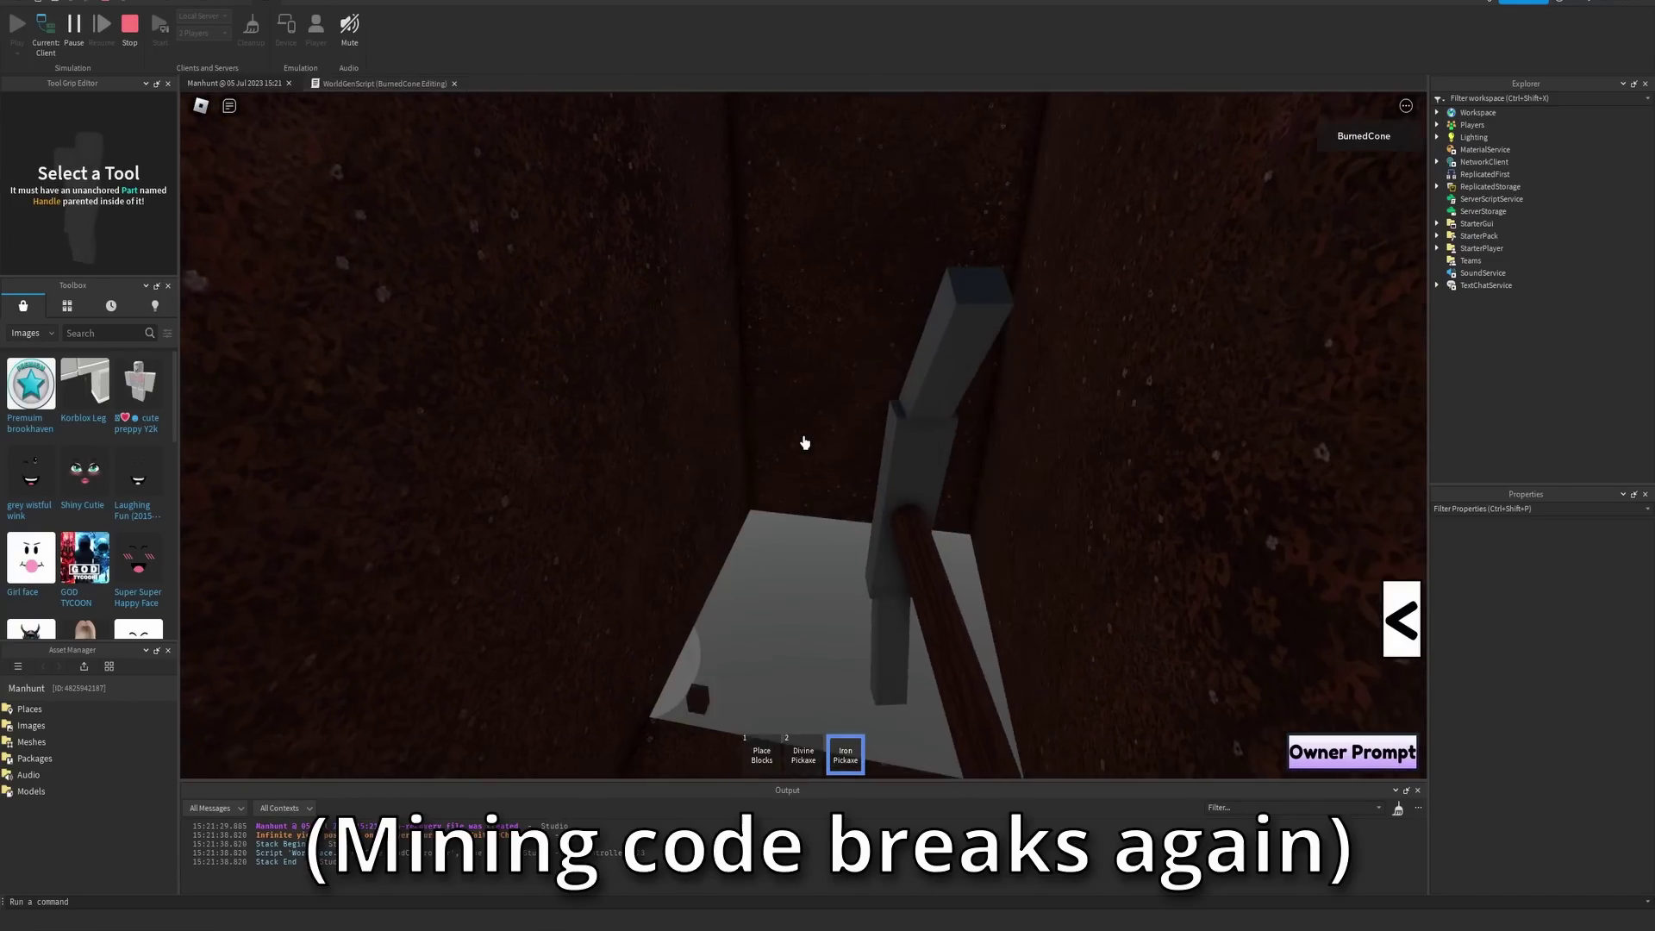
left_click(804, 442)
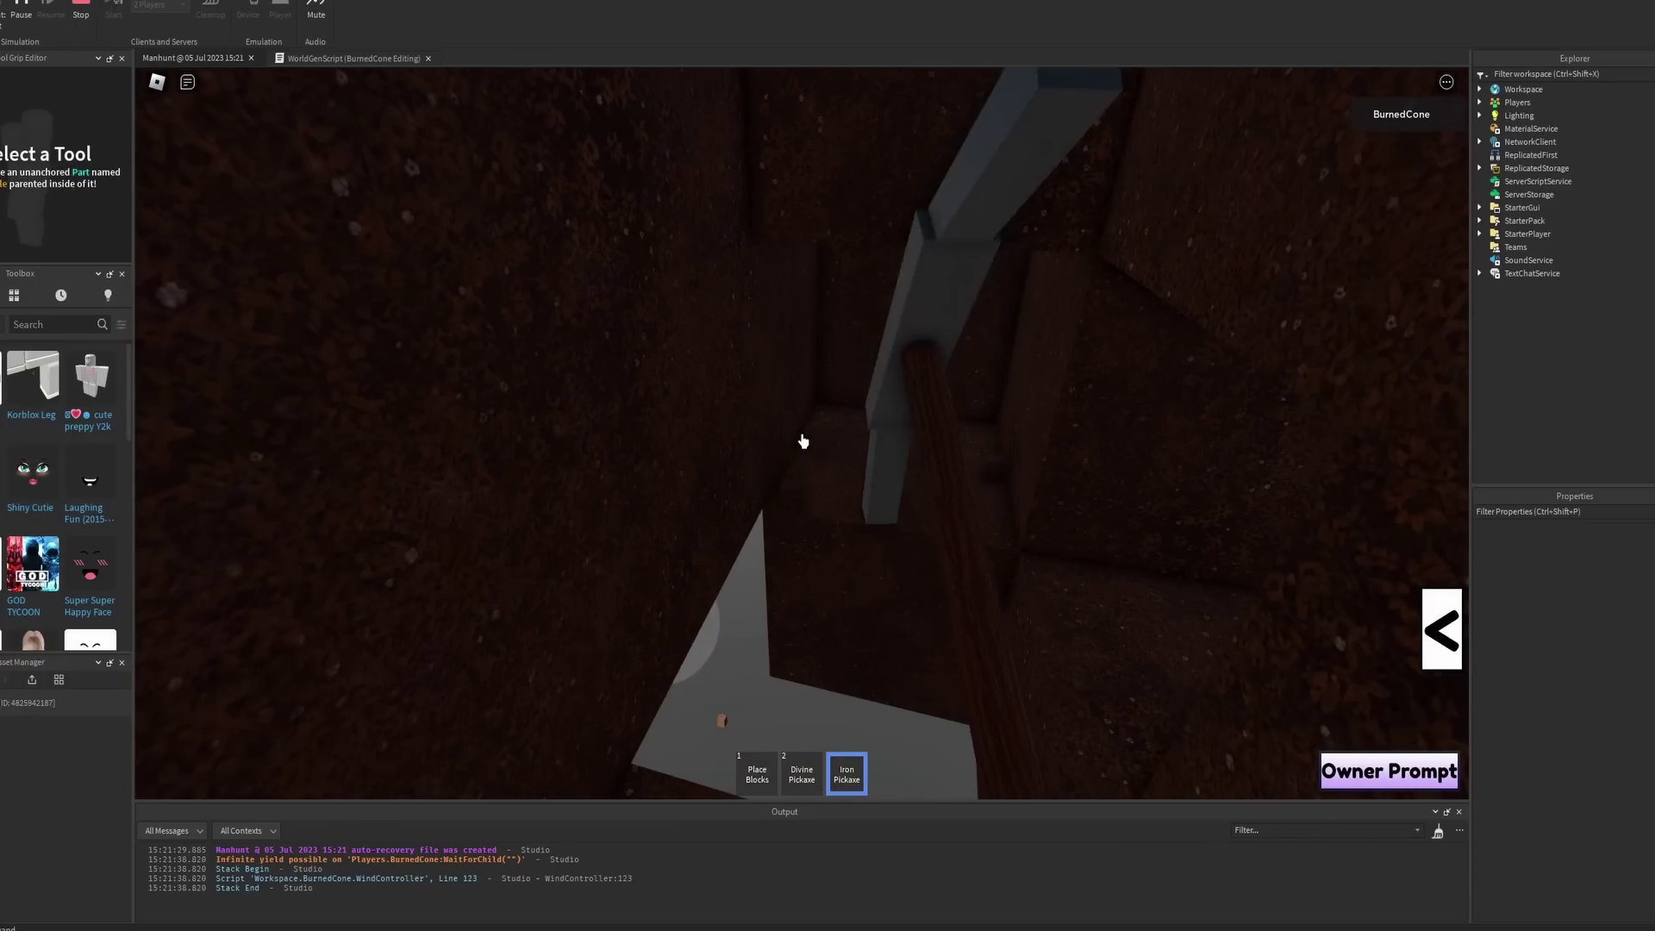
left_click(804, 442)
left_click(802, 439)
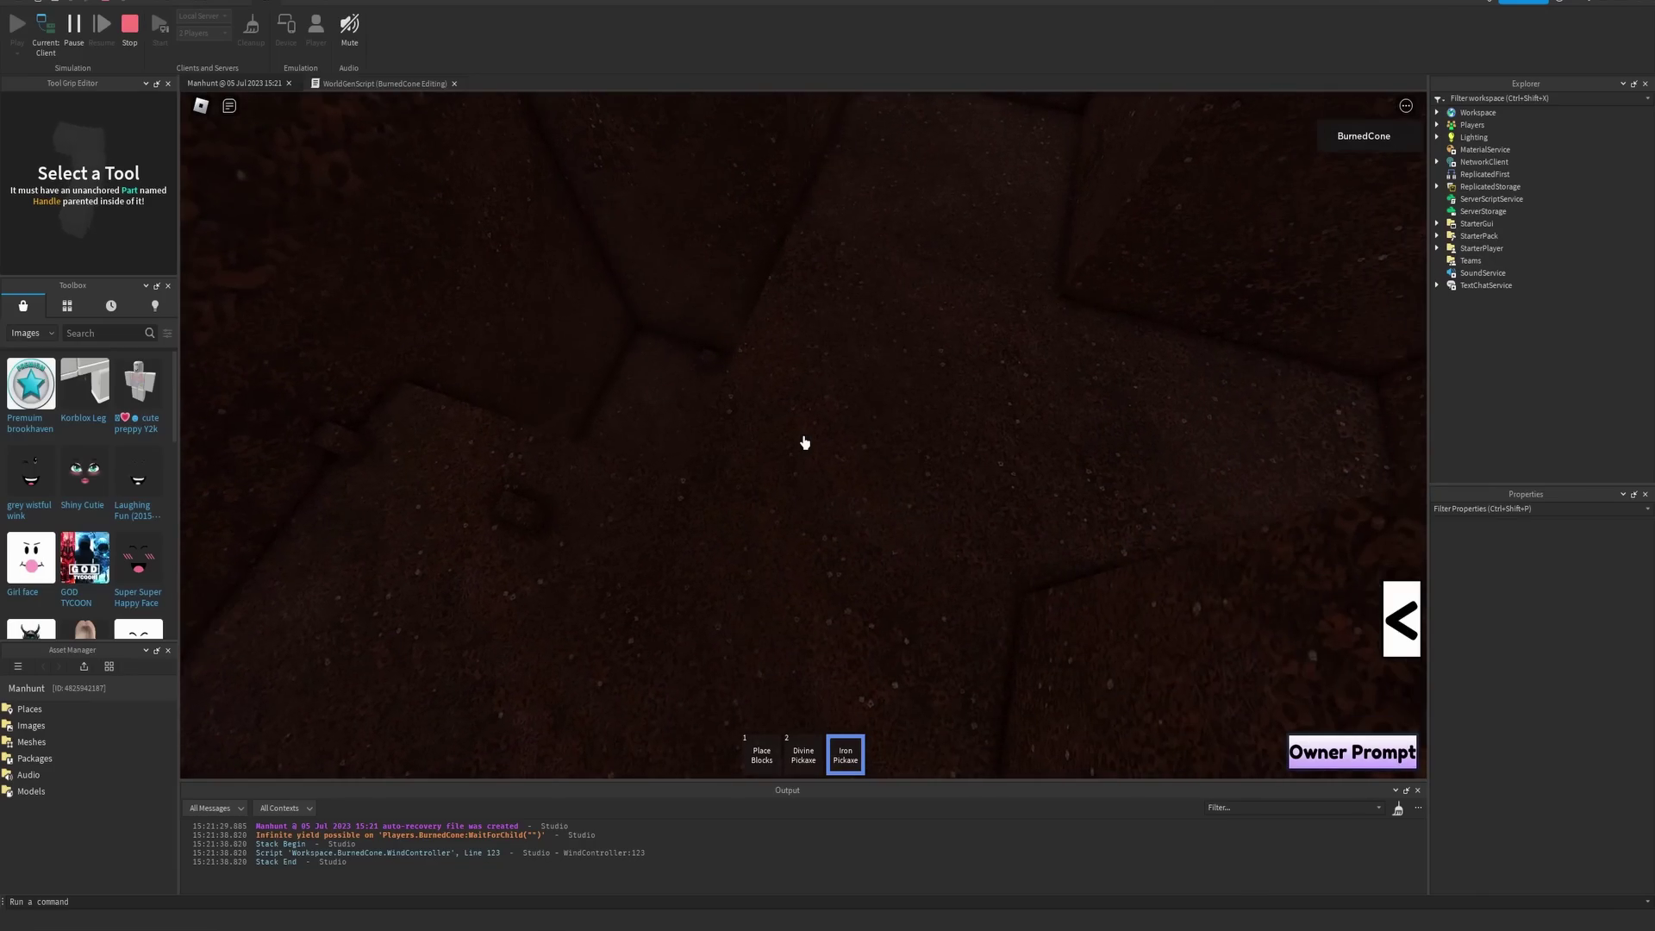
key("shift+F5")
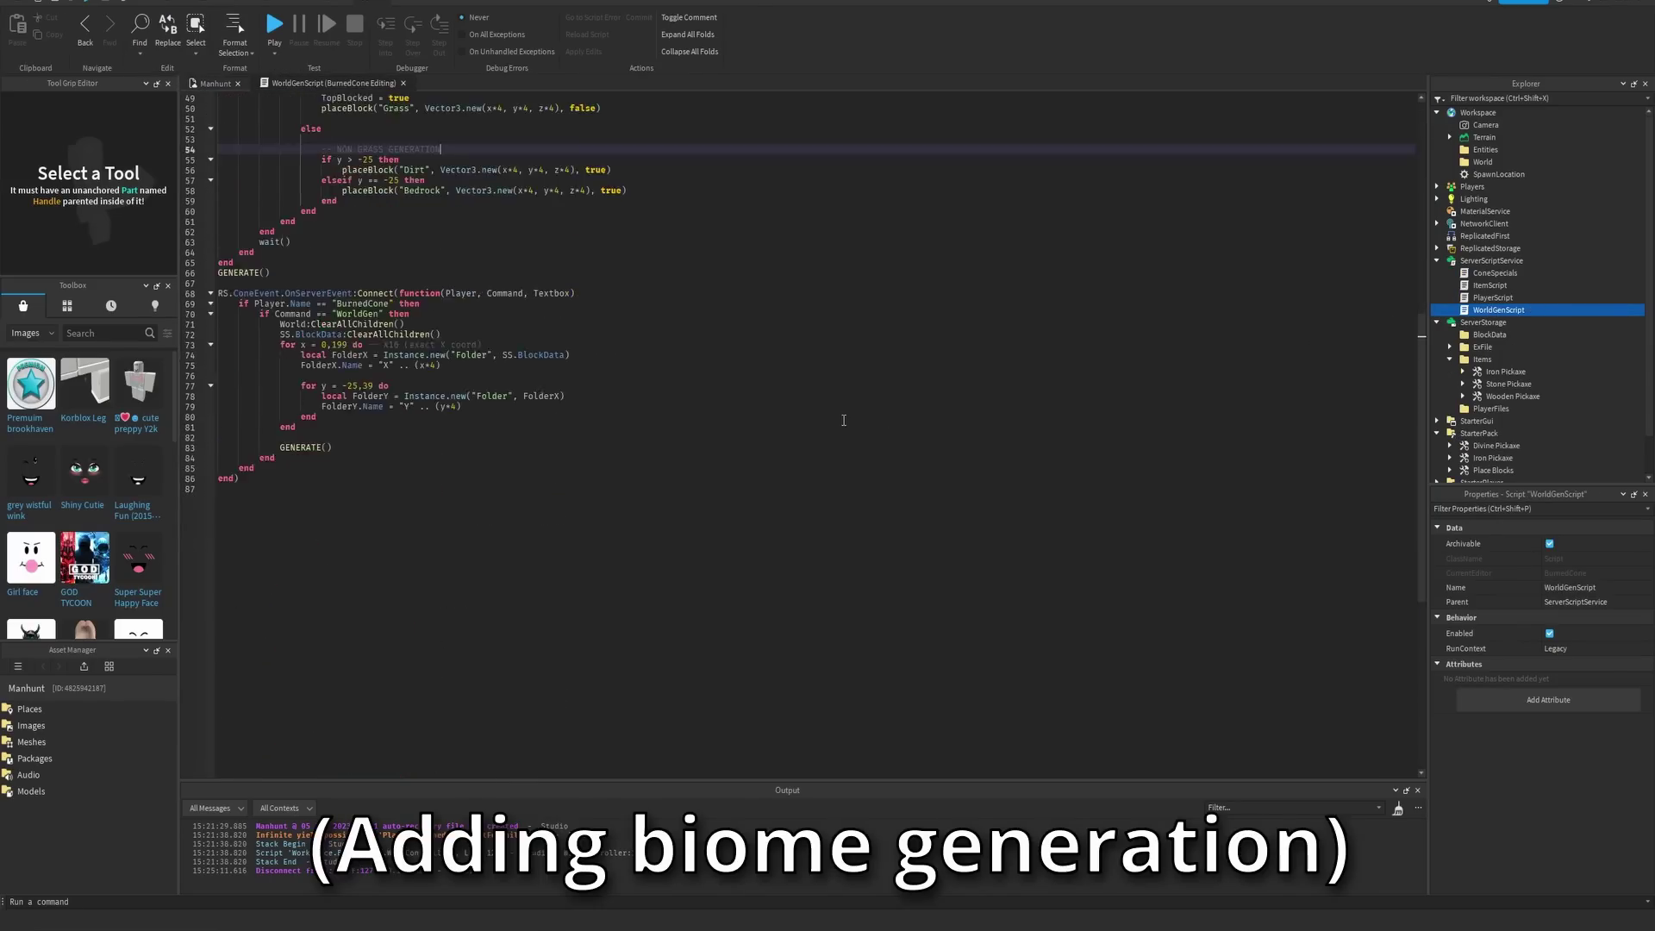
- Cut the world-generation function and its GENERATE() call from WorldGenScript and begin a new line with "game." below the placeBlock function
key("ctrl+x")
scroll(472, 457, "down", 6)
scroll(473, 457, "up", 5)
left_click(272, 451)
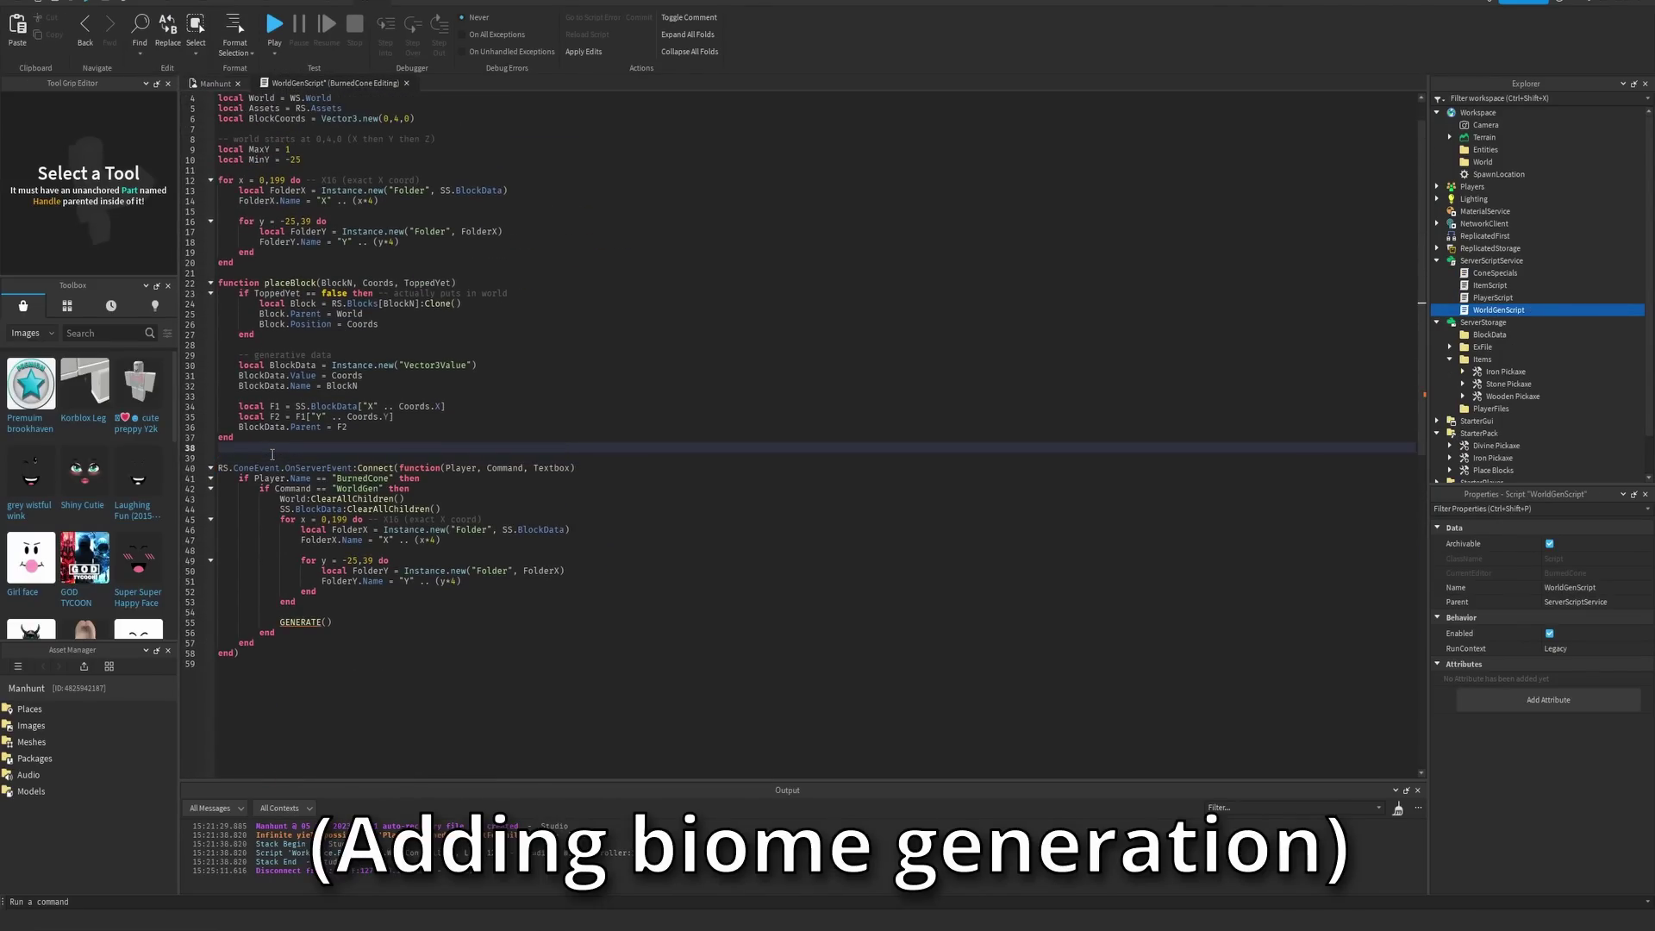
key("Return")
type("game.")
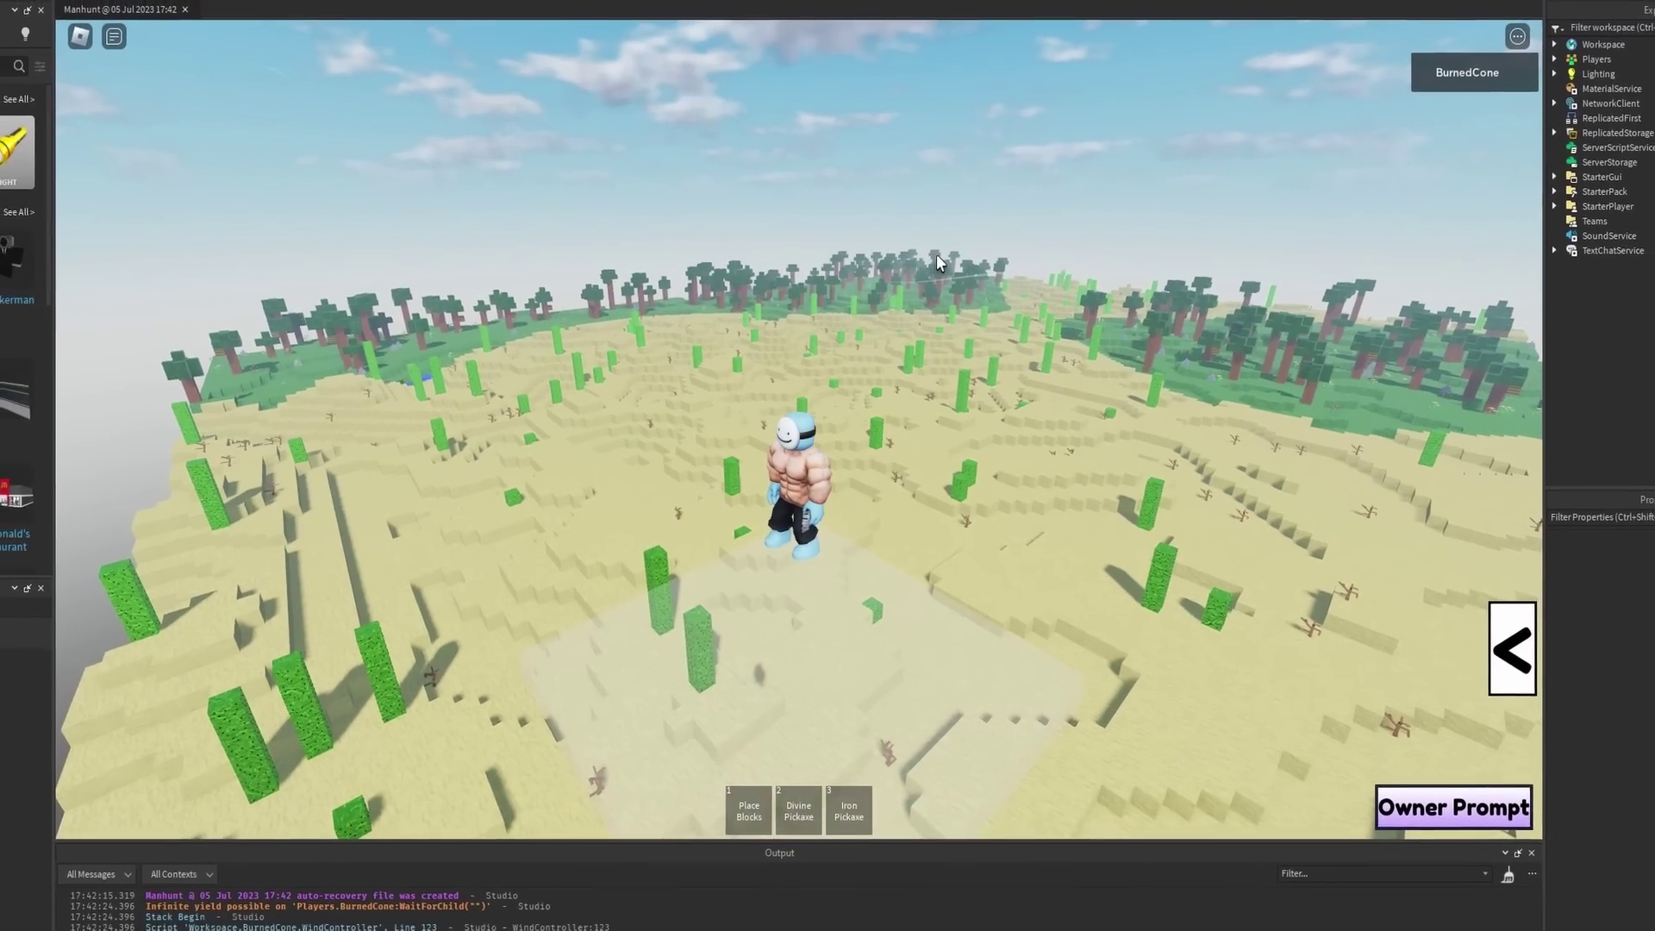
- Walk the character across the desert biome toward the forest, examining the generated cacti, dead bushes and trees
right_click_drag(917, 286, 750, 308)
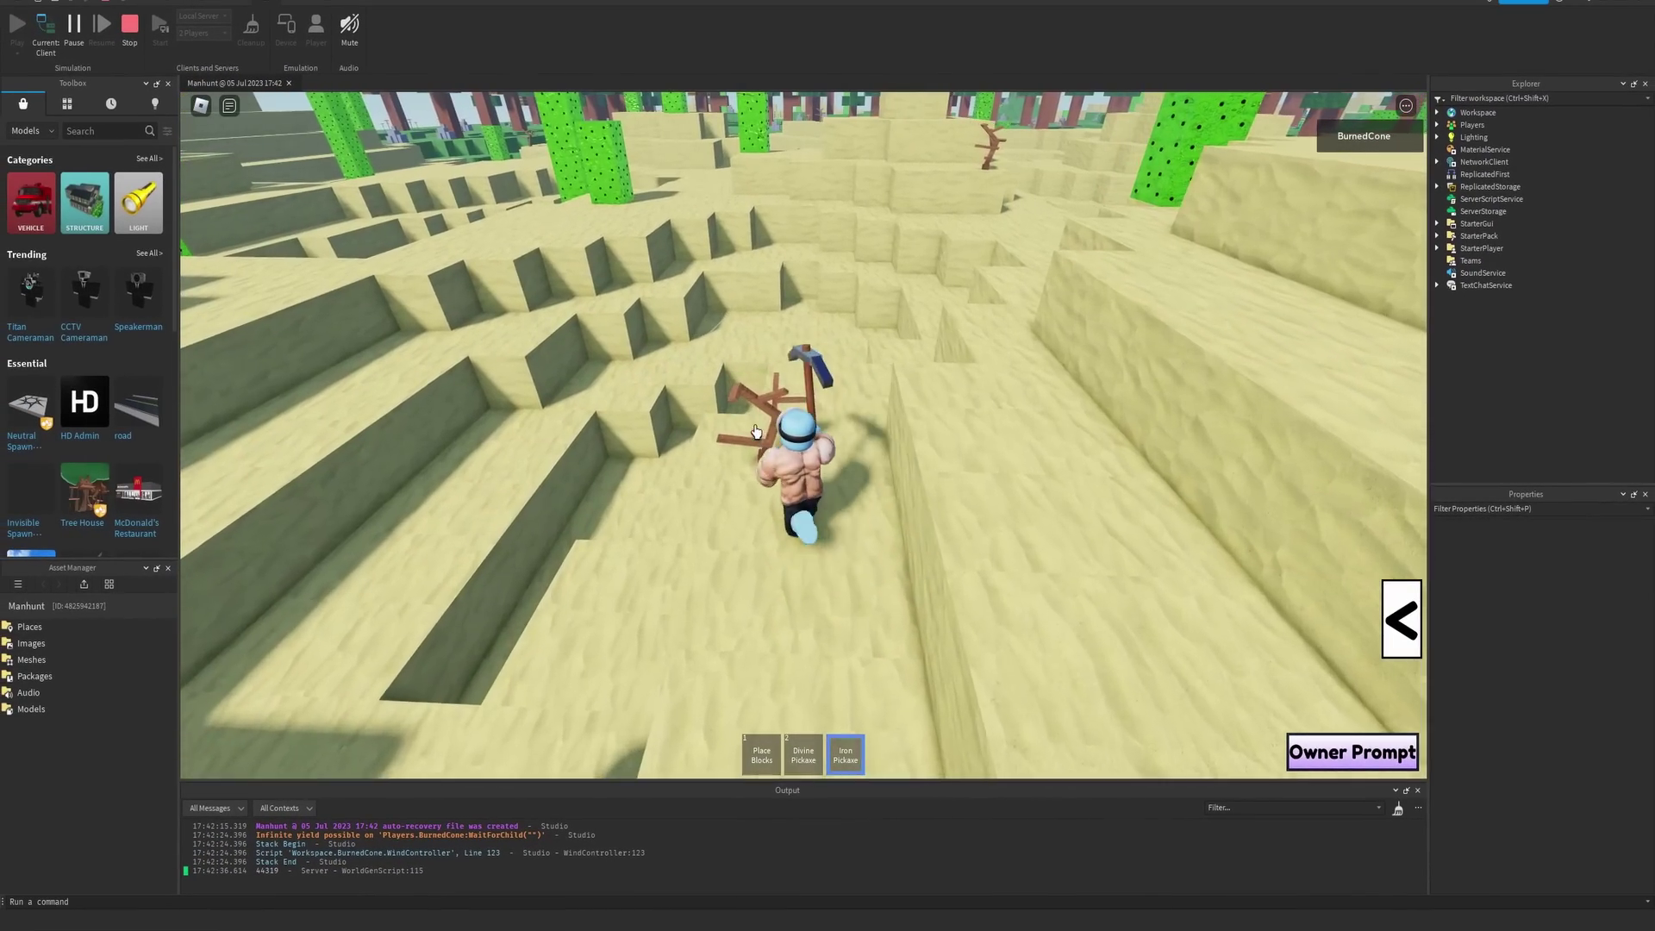
key("w")
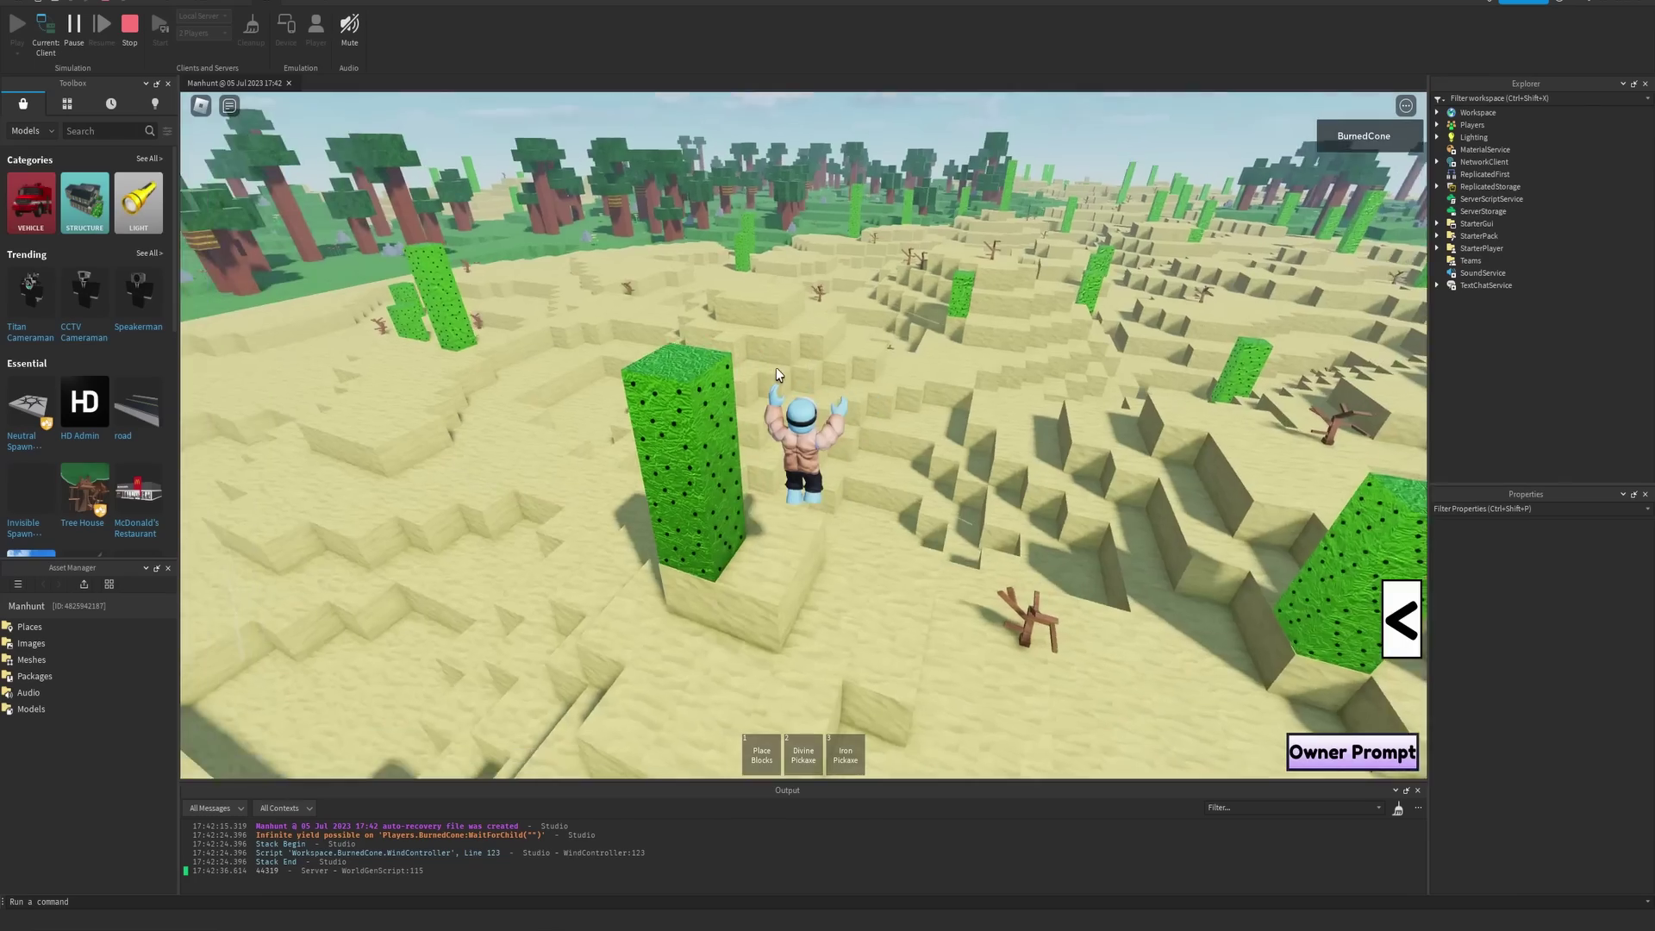
key("space")
key("w")
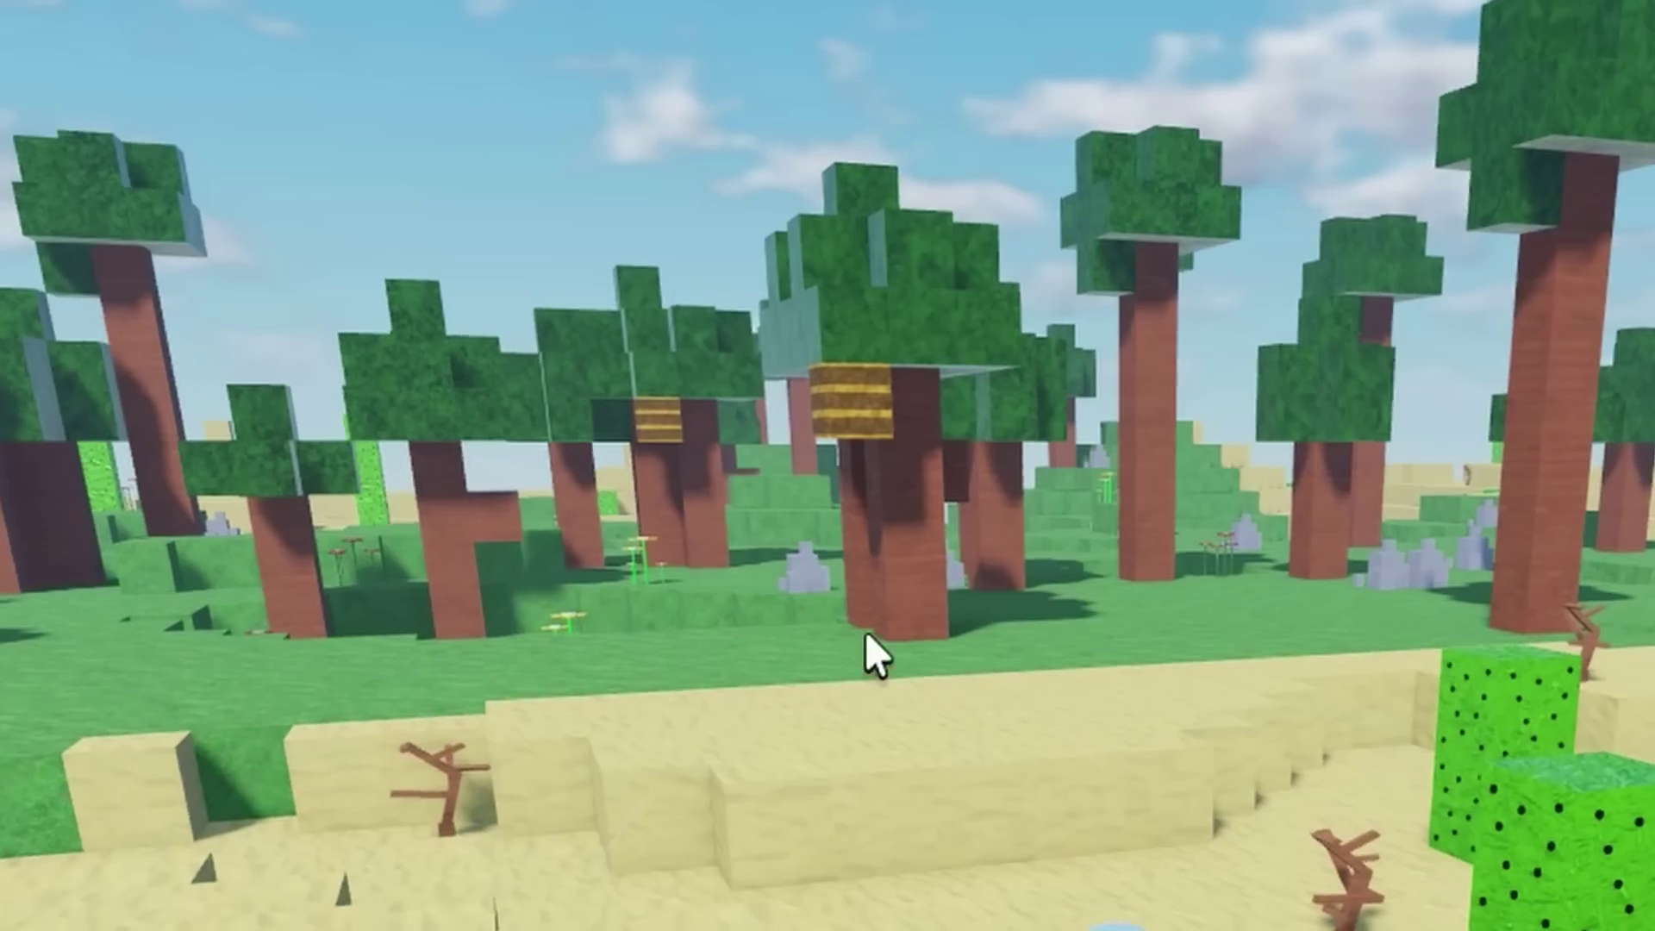
key("w")
key("w")
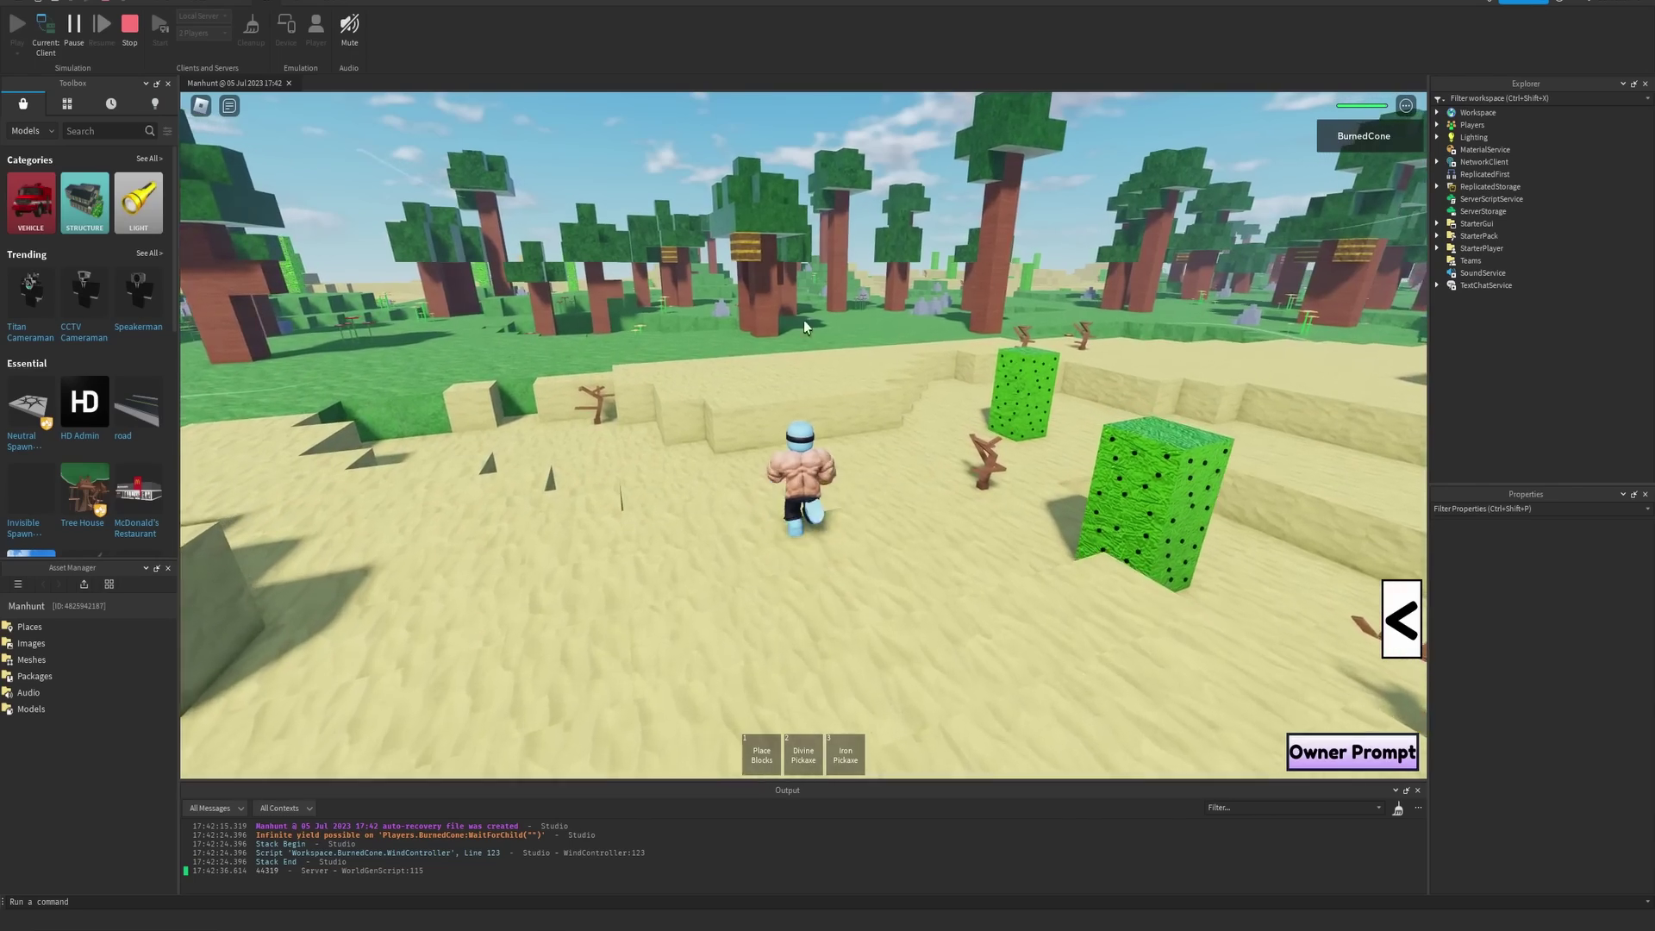
right_click_drag(824, 316, 822, 314)
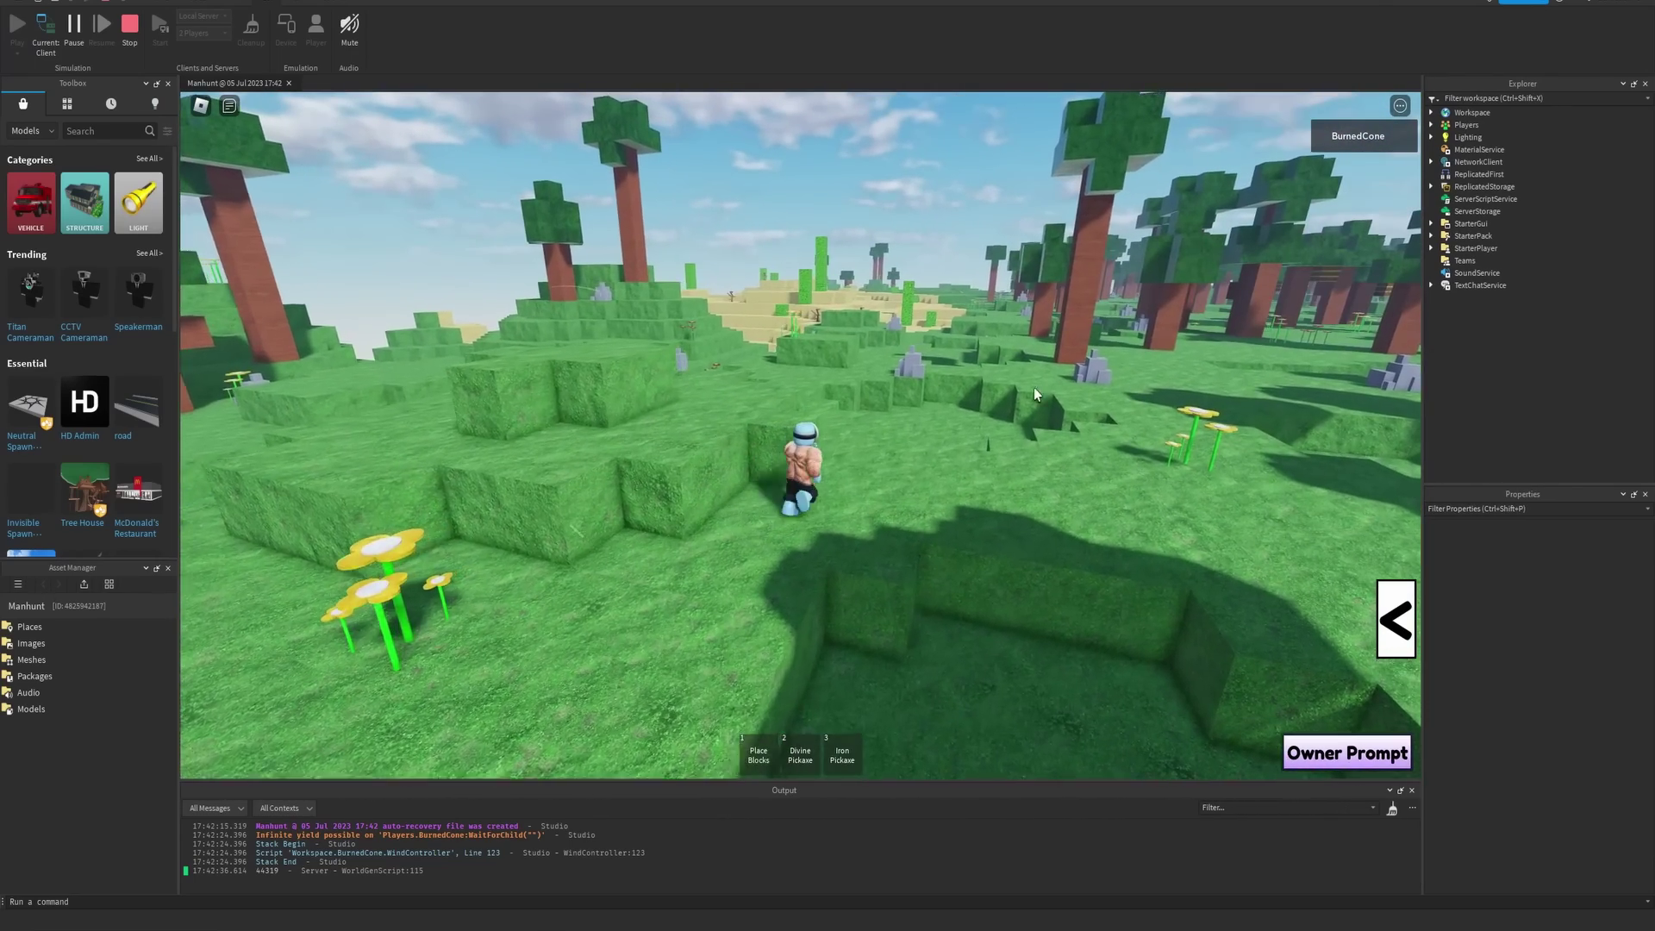
- Run through the forest biome to the lake and move the character into the water to inspect its generation
key("w")
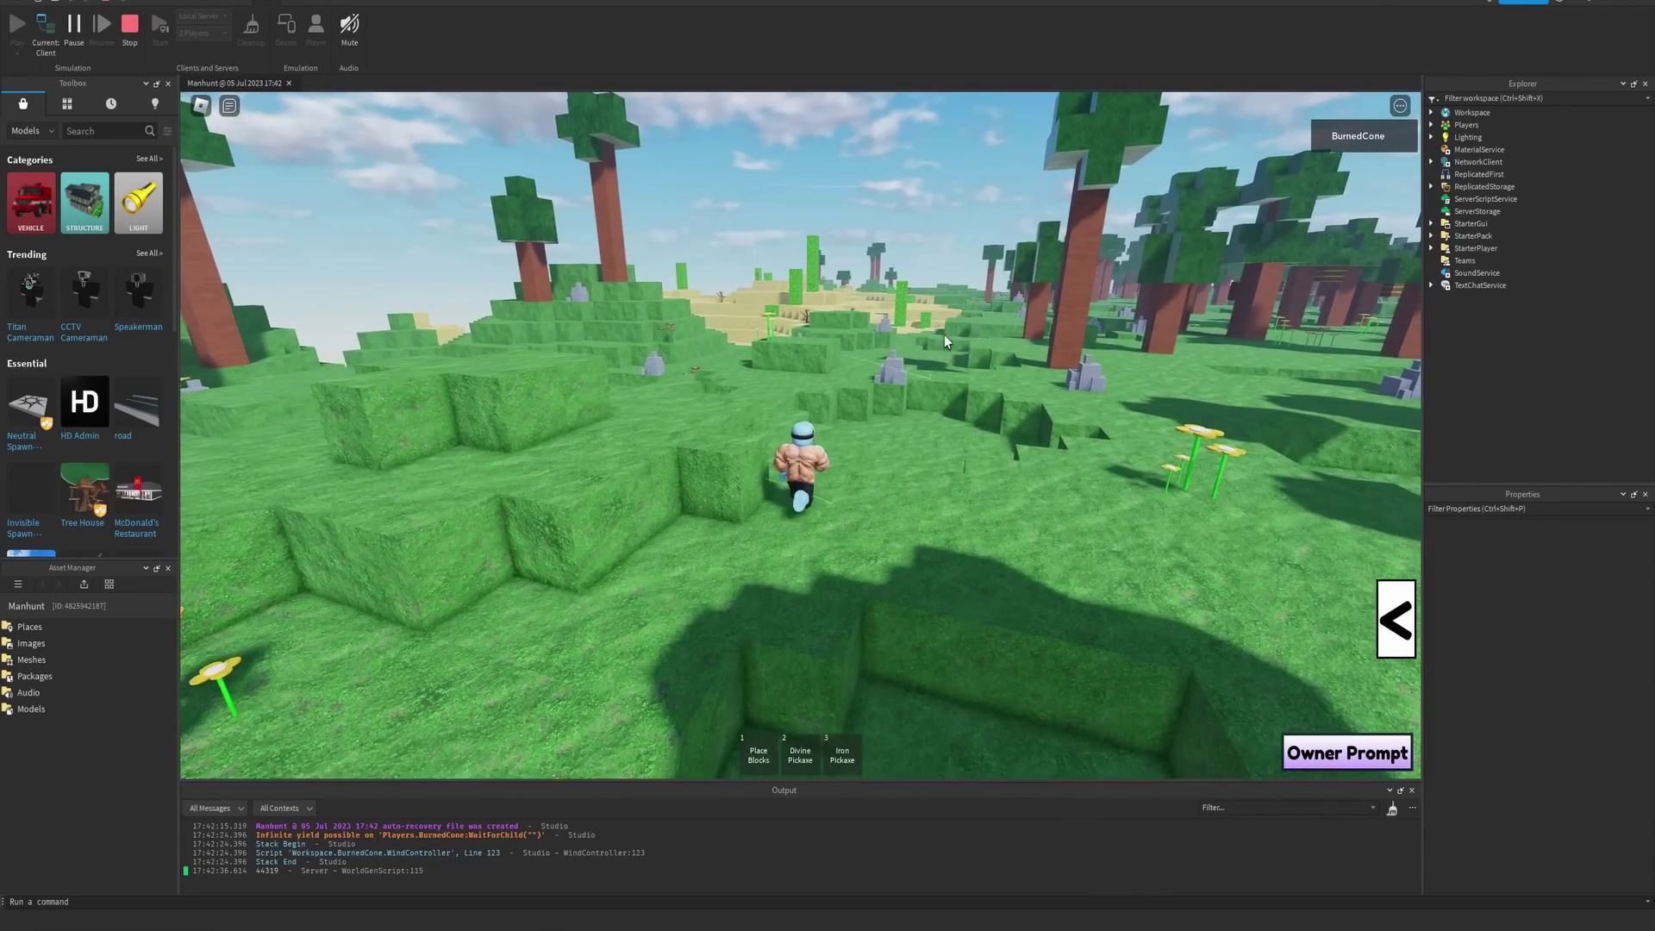
key("w")
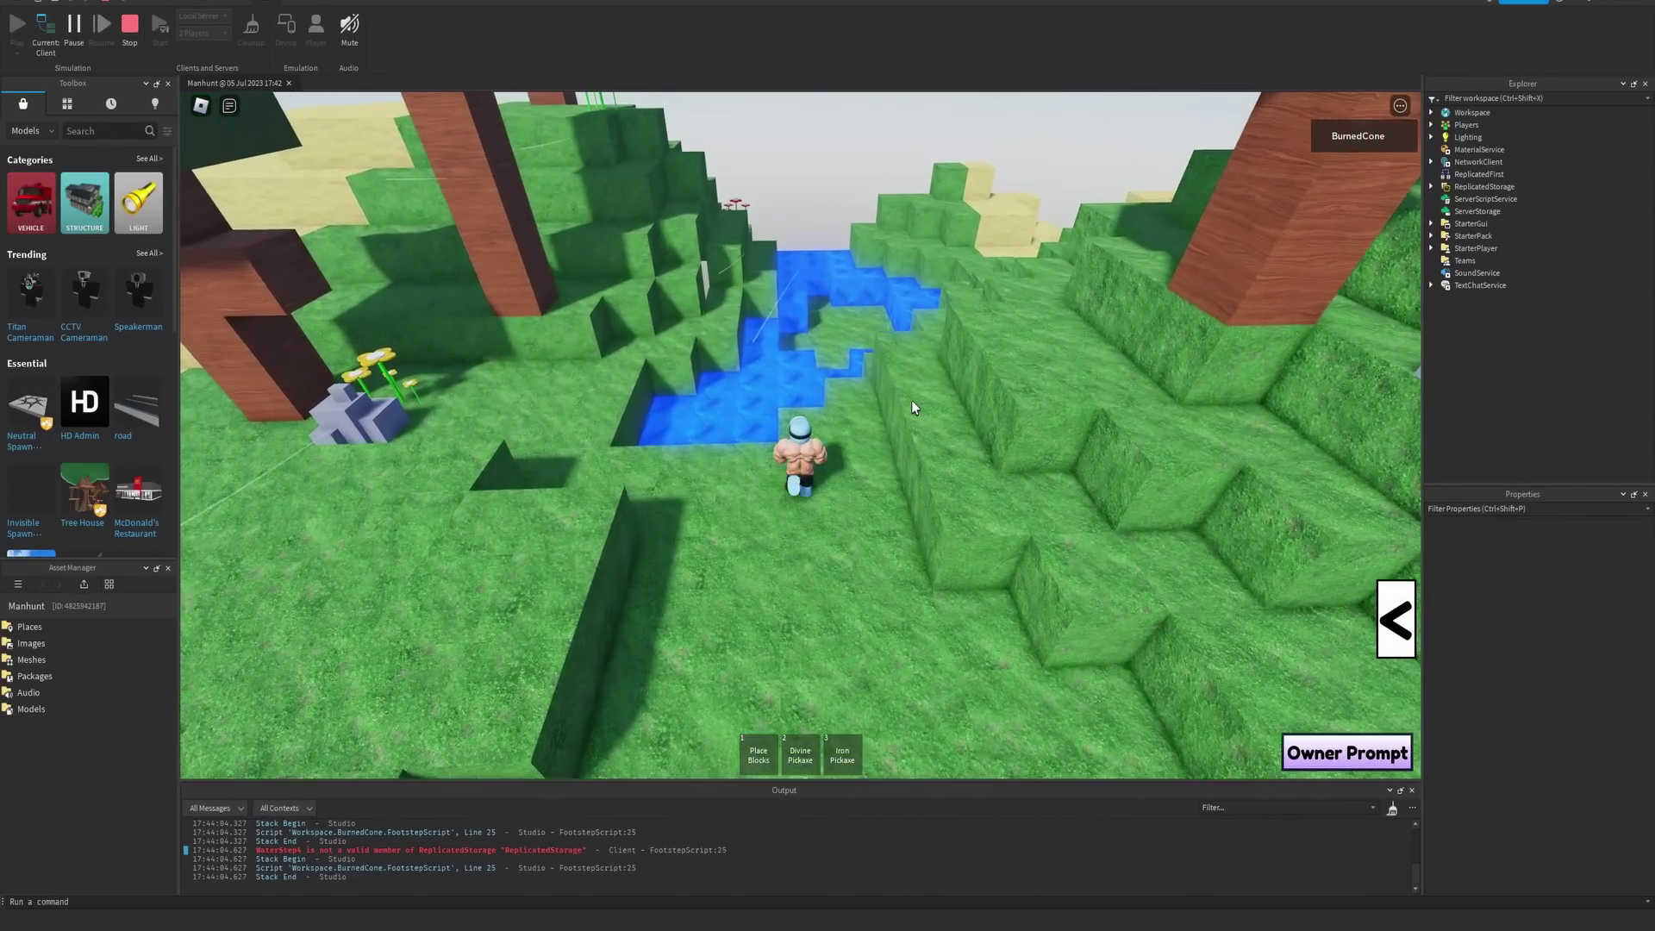
key("w")
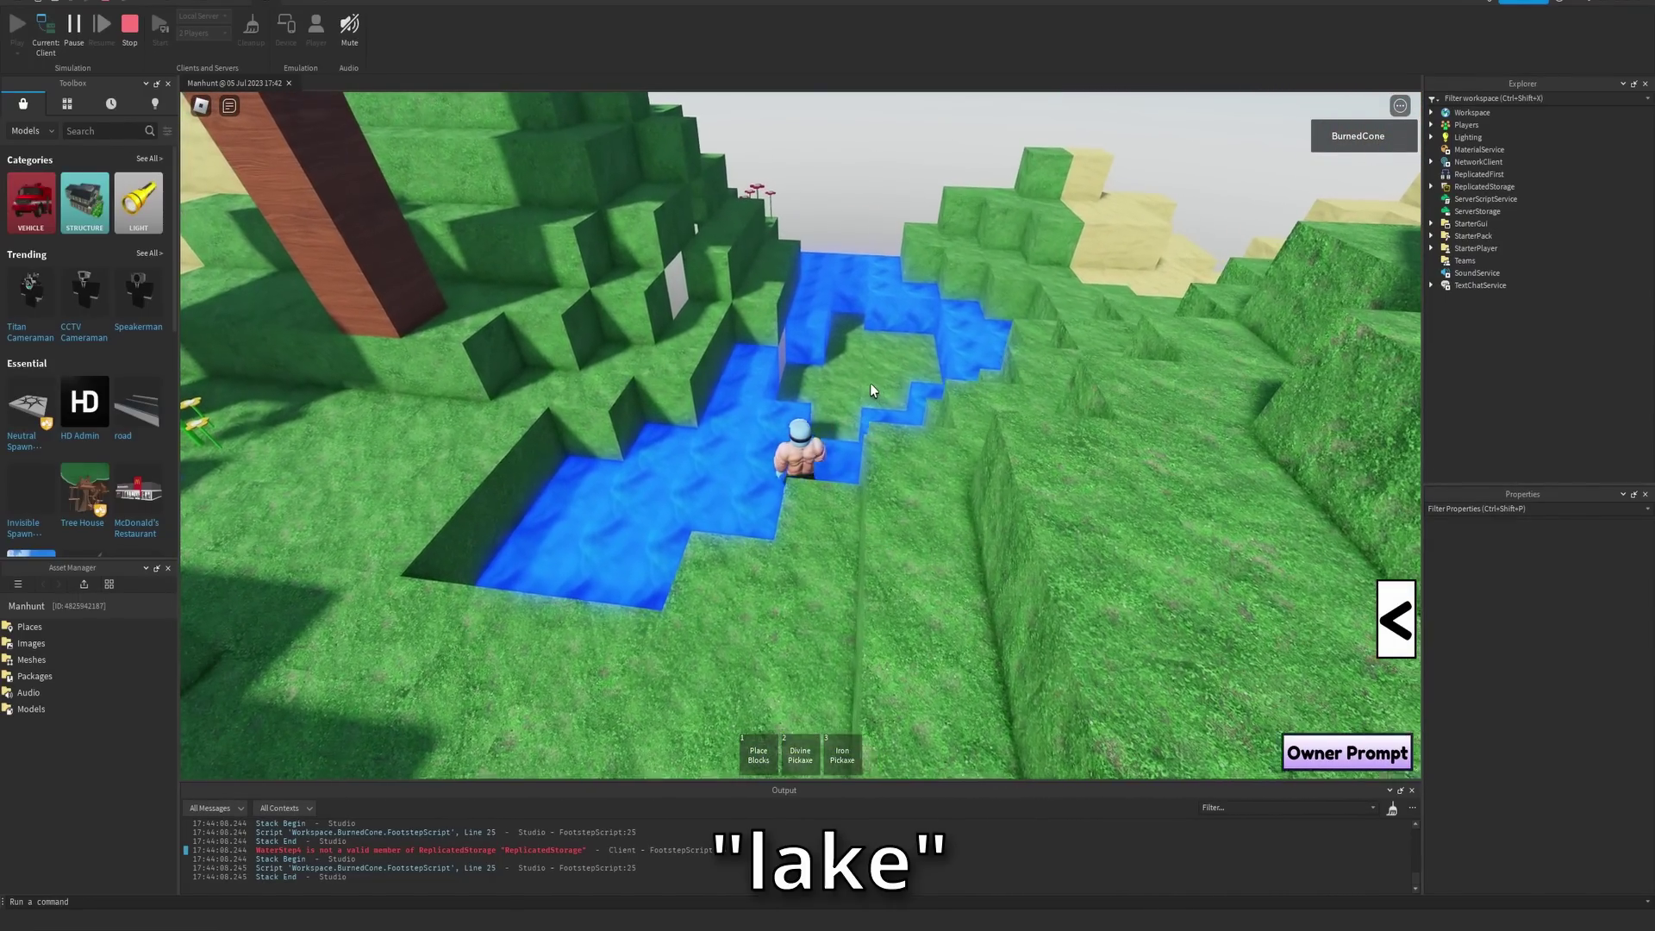
right_click_drag(871, 384, 966, 421)
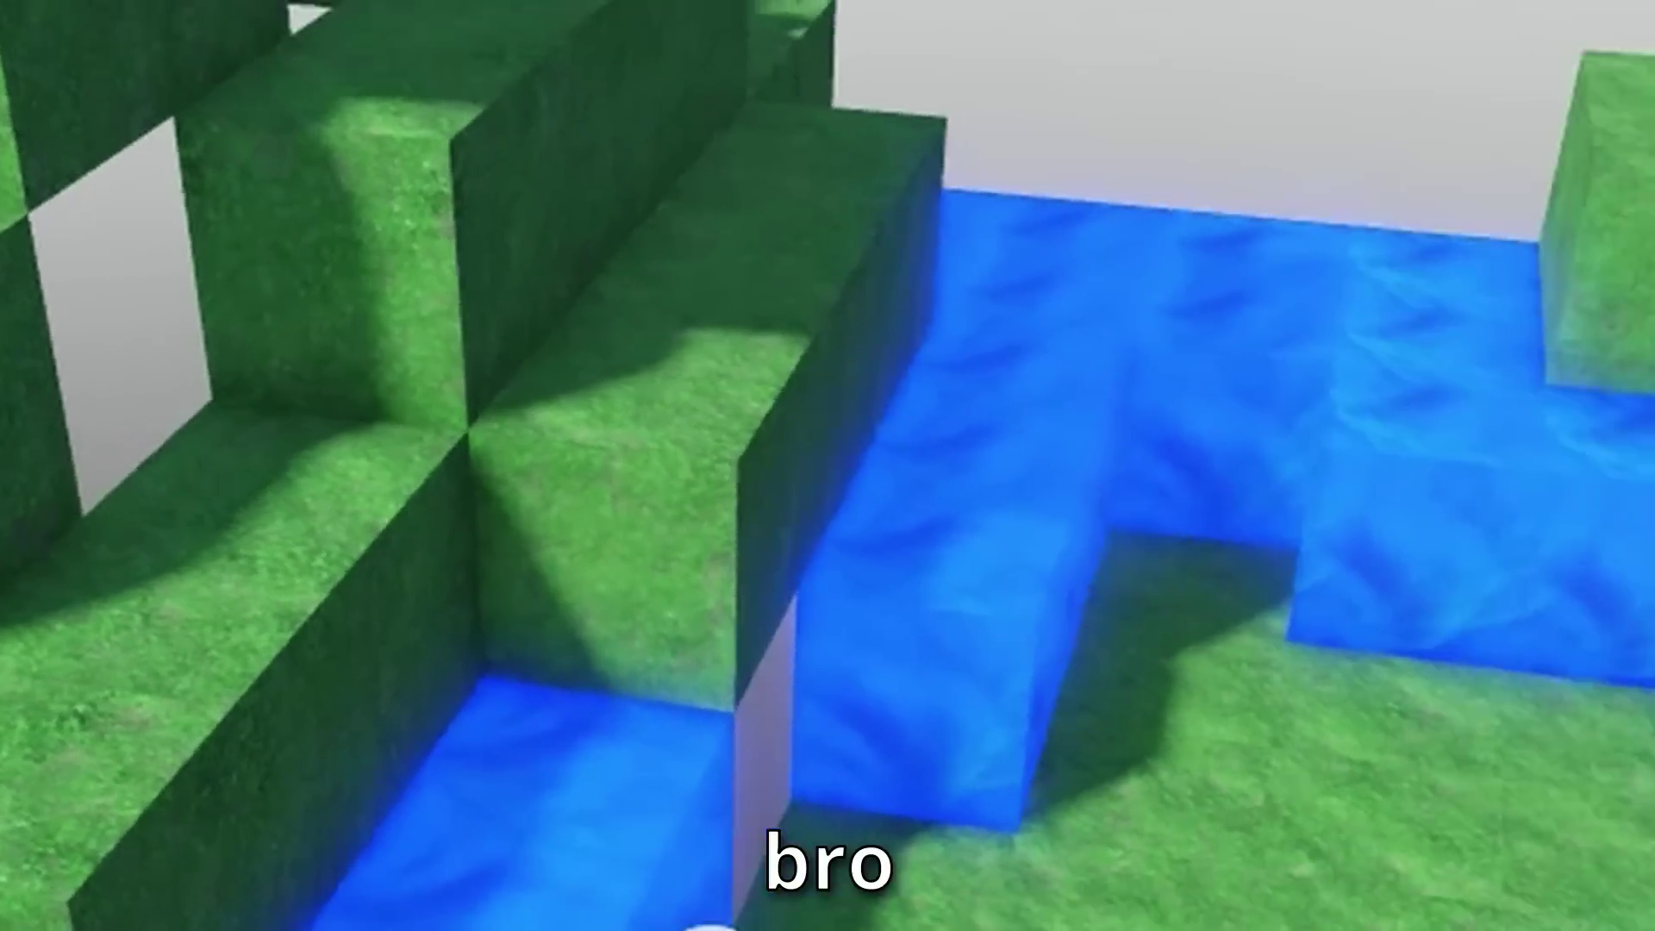
- Jump up the grass hill beside the lake and survey the surrounding forest, flowers, rocks and desert border
key("w")
key("space")
right_click_drag(656, 483, 656, 483)
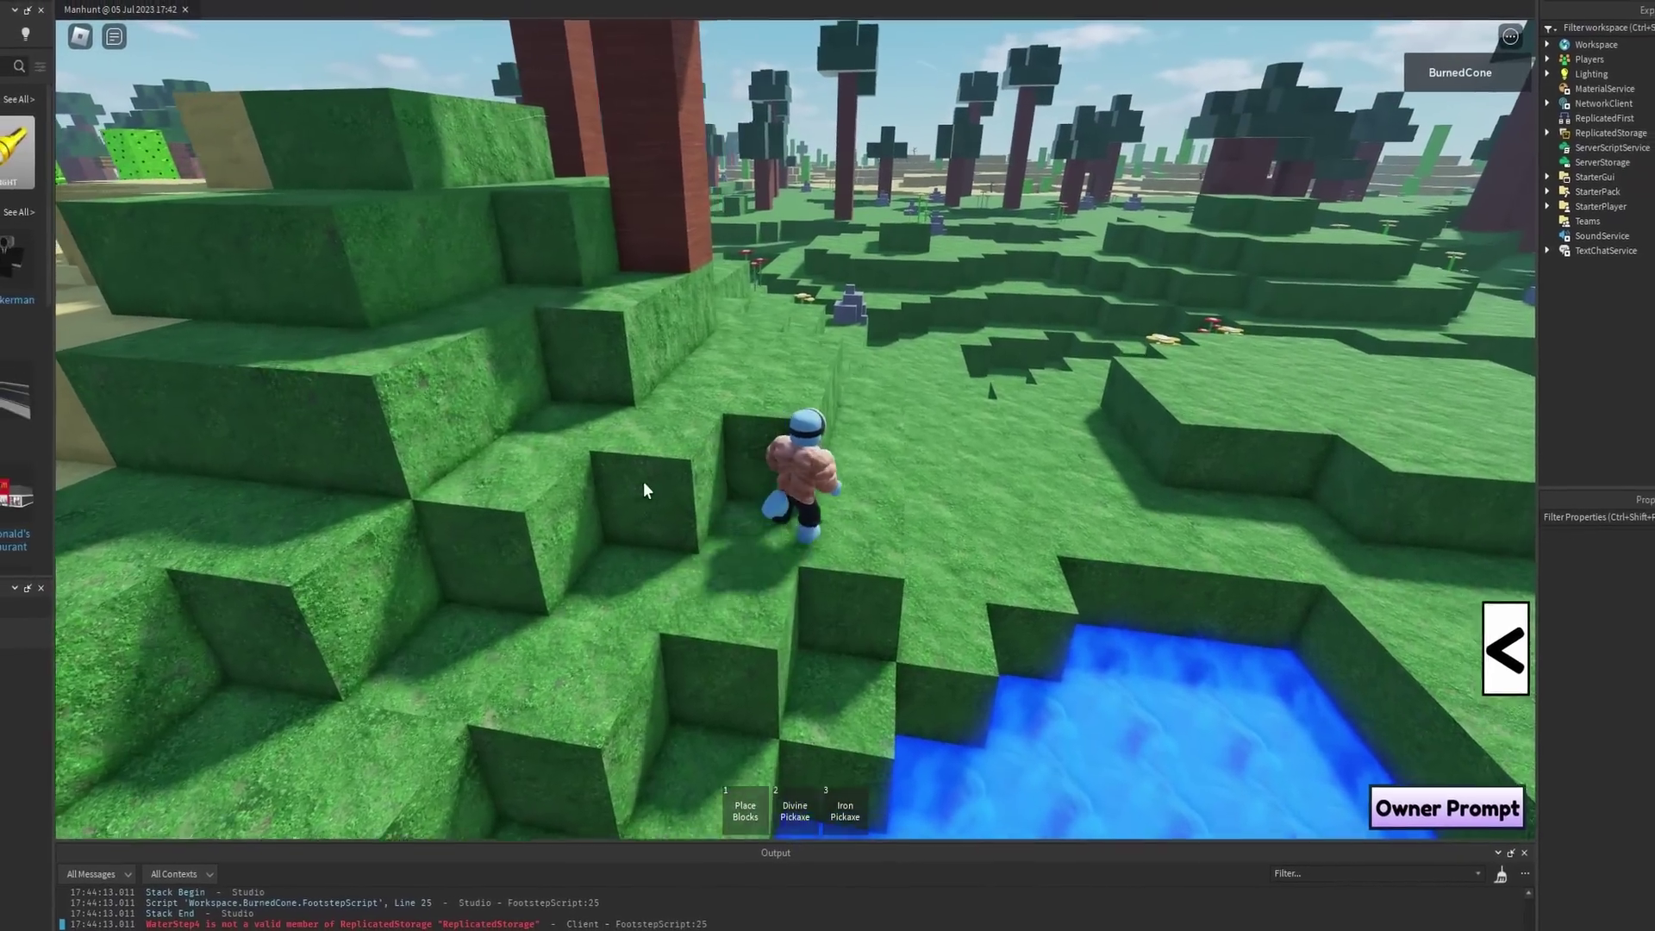
key("w")
key("space")
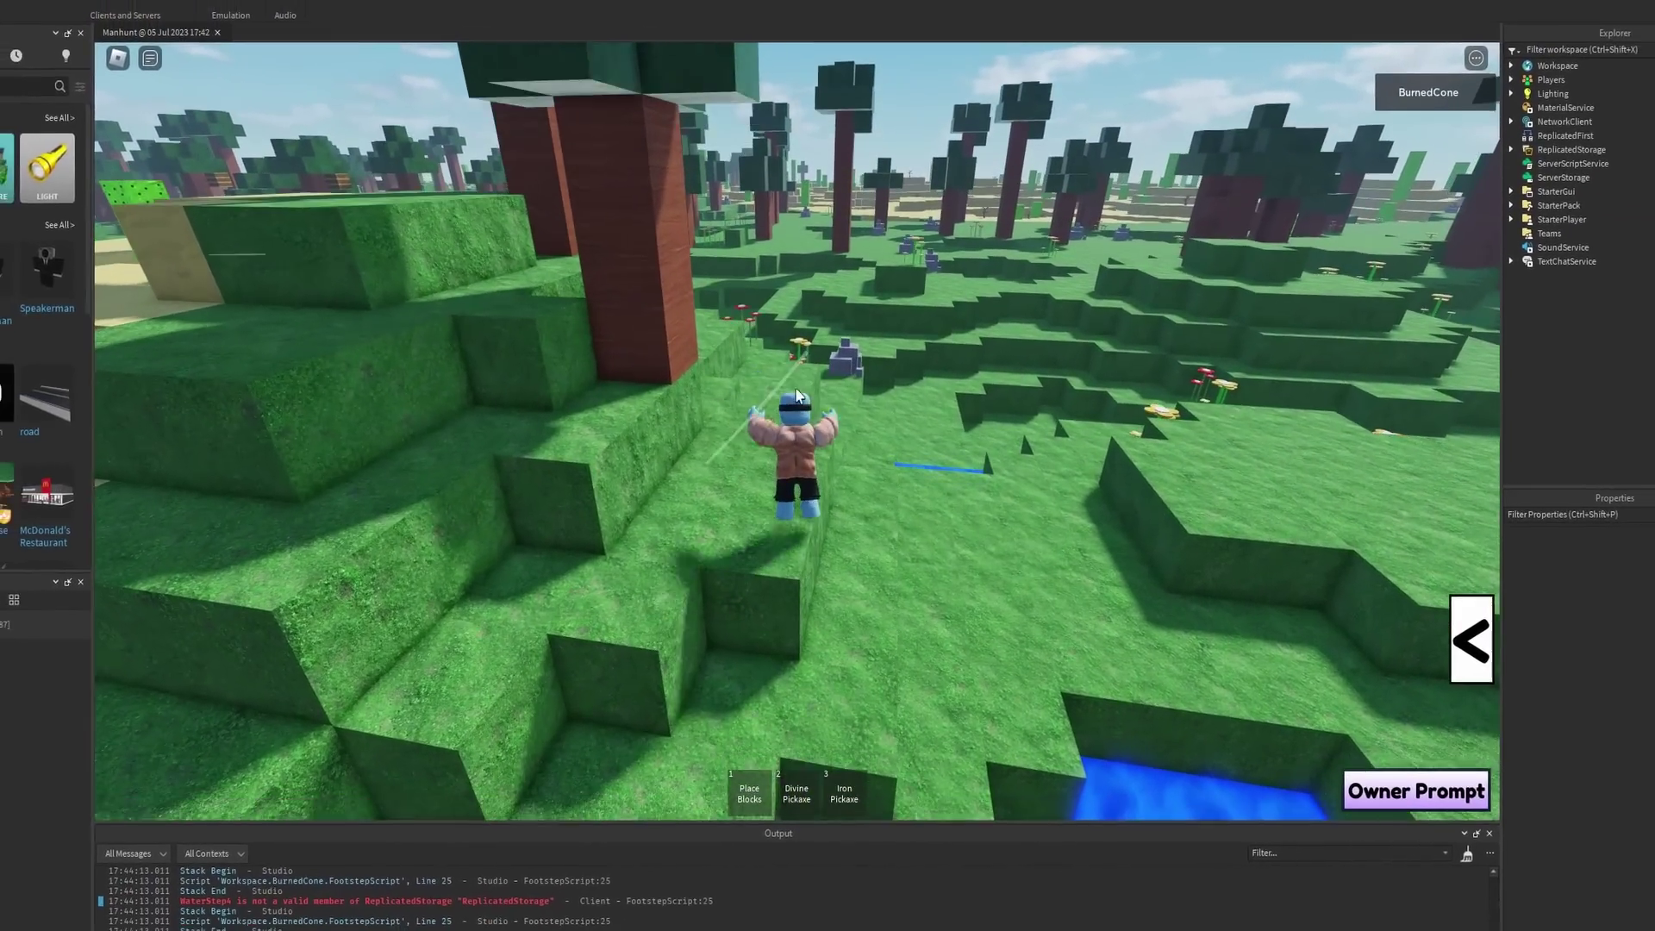
key("w")
right_click_drag(1222, 222, 1223, 221)
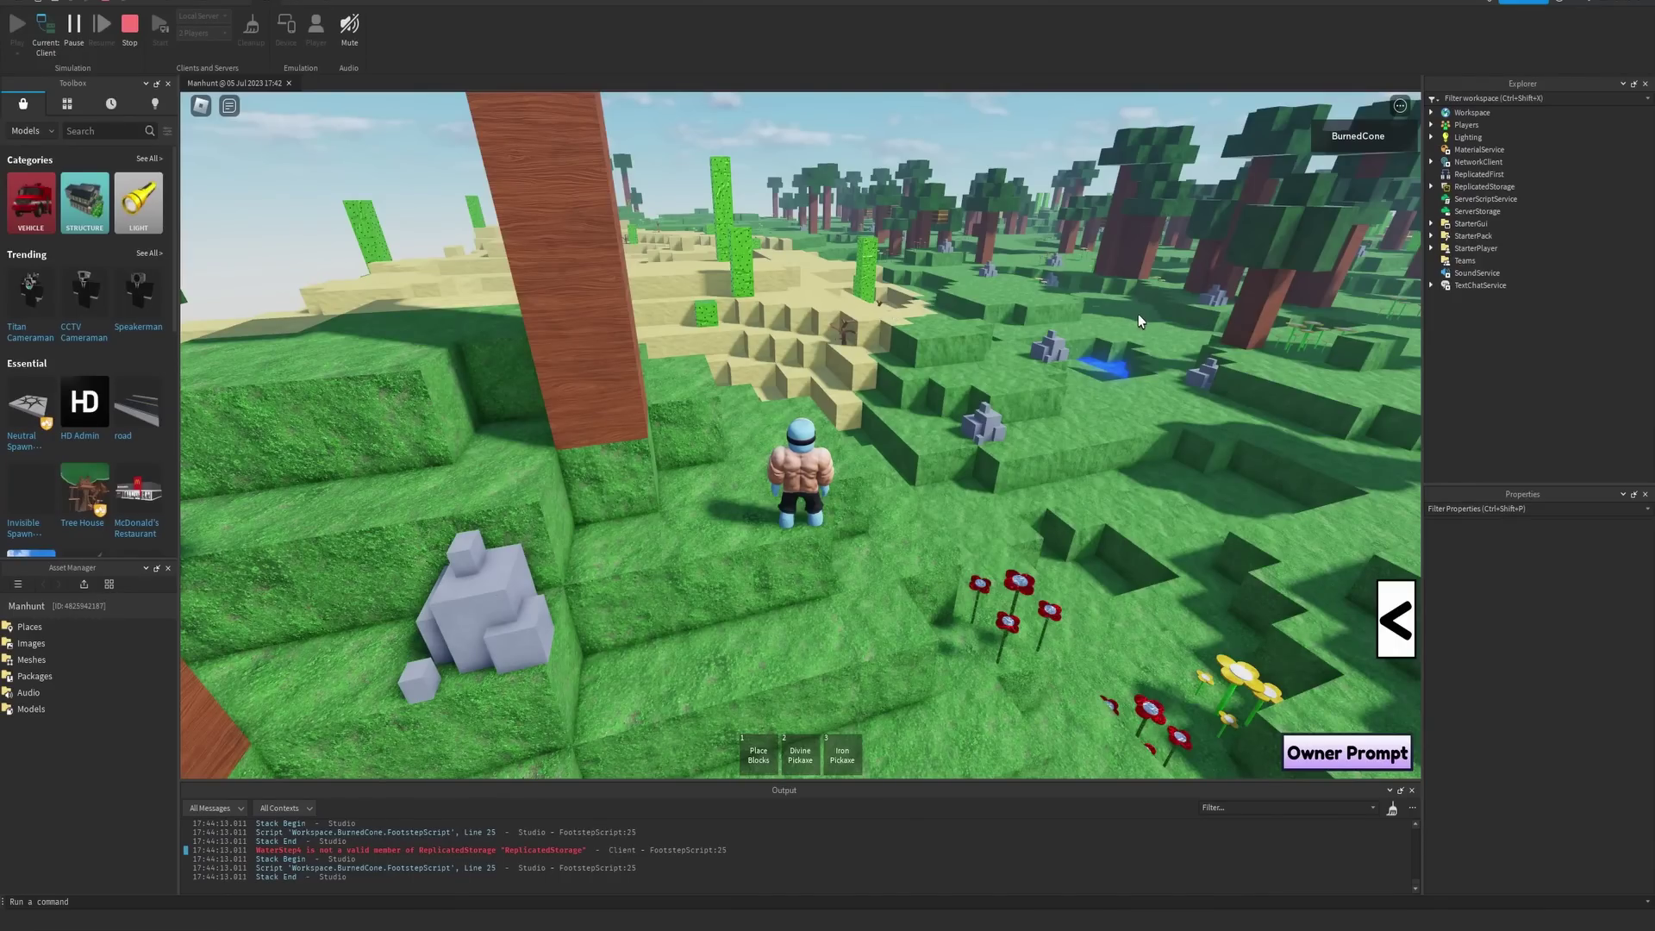
key("w")
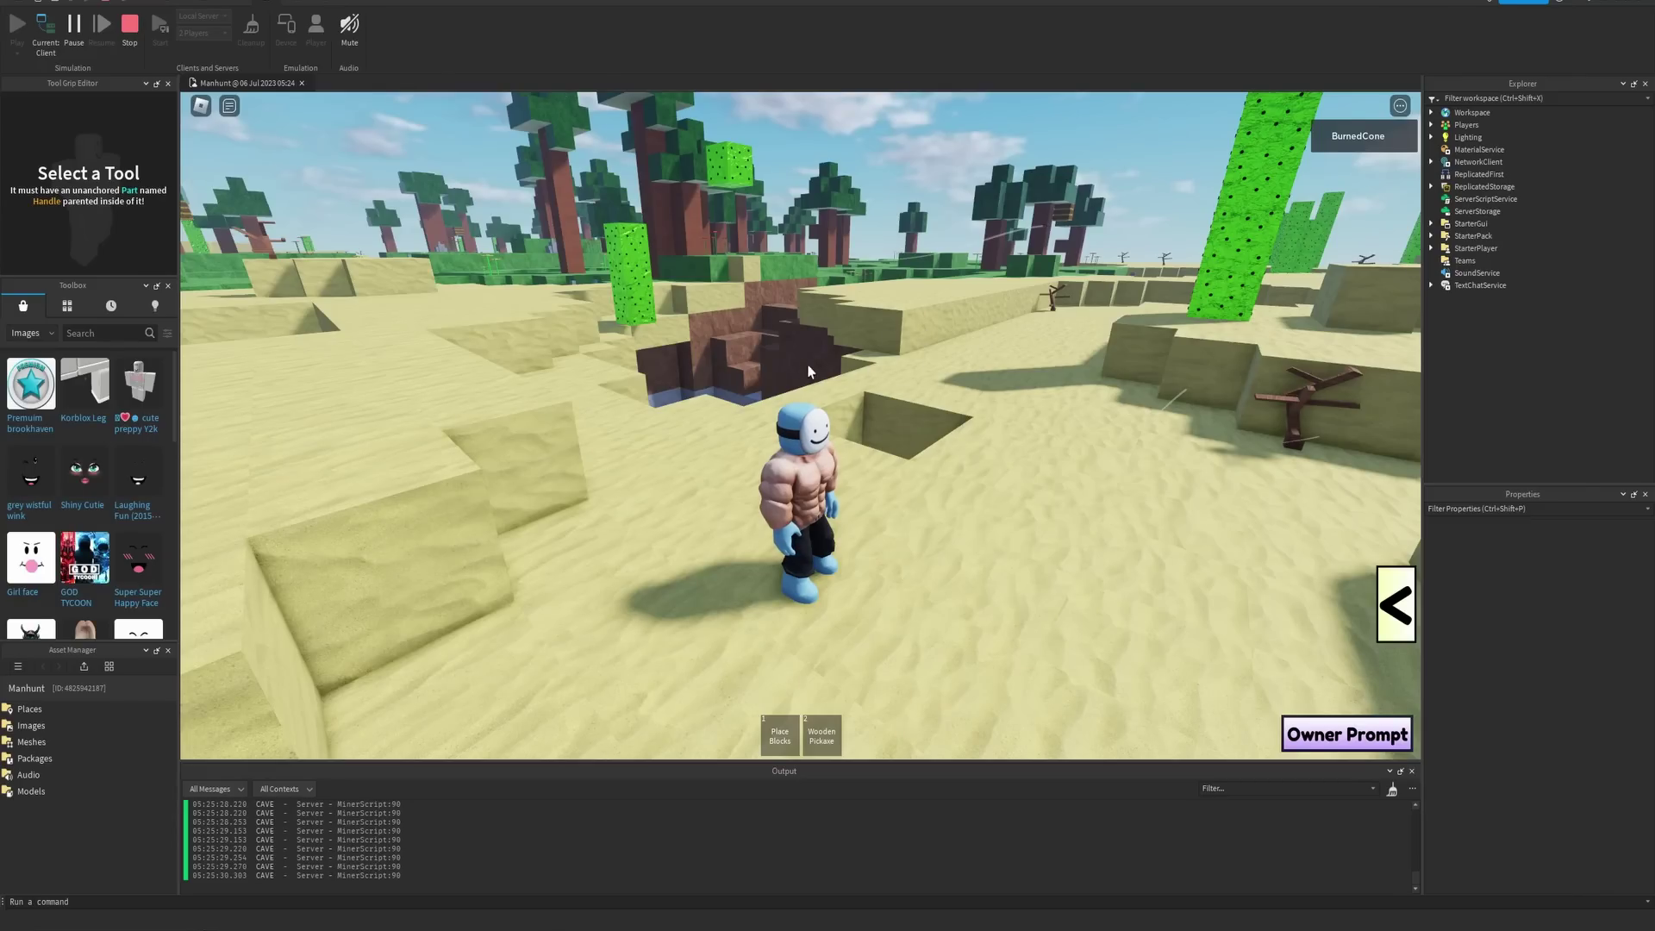
- Walk to the cave opening in the desert and examine its exposed dirt, stone and ore blocks from above
key("w")
right_click_drag(835, 363, 835, 351)
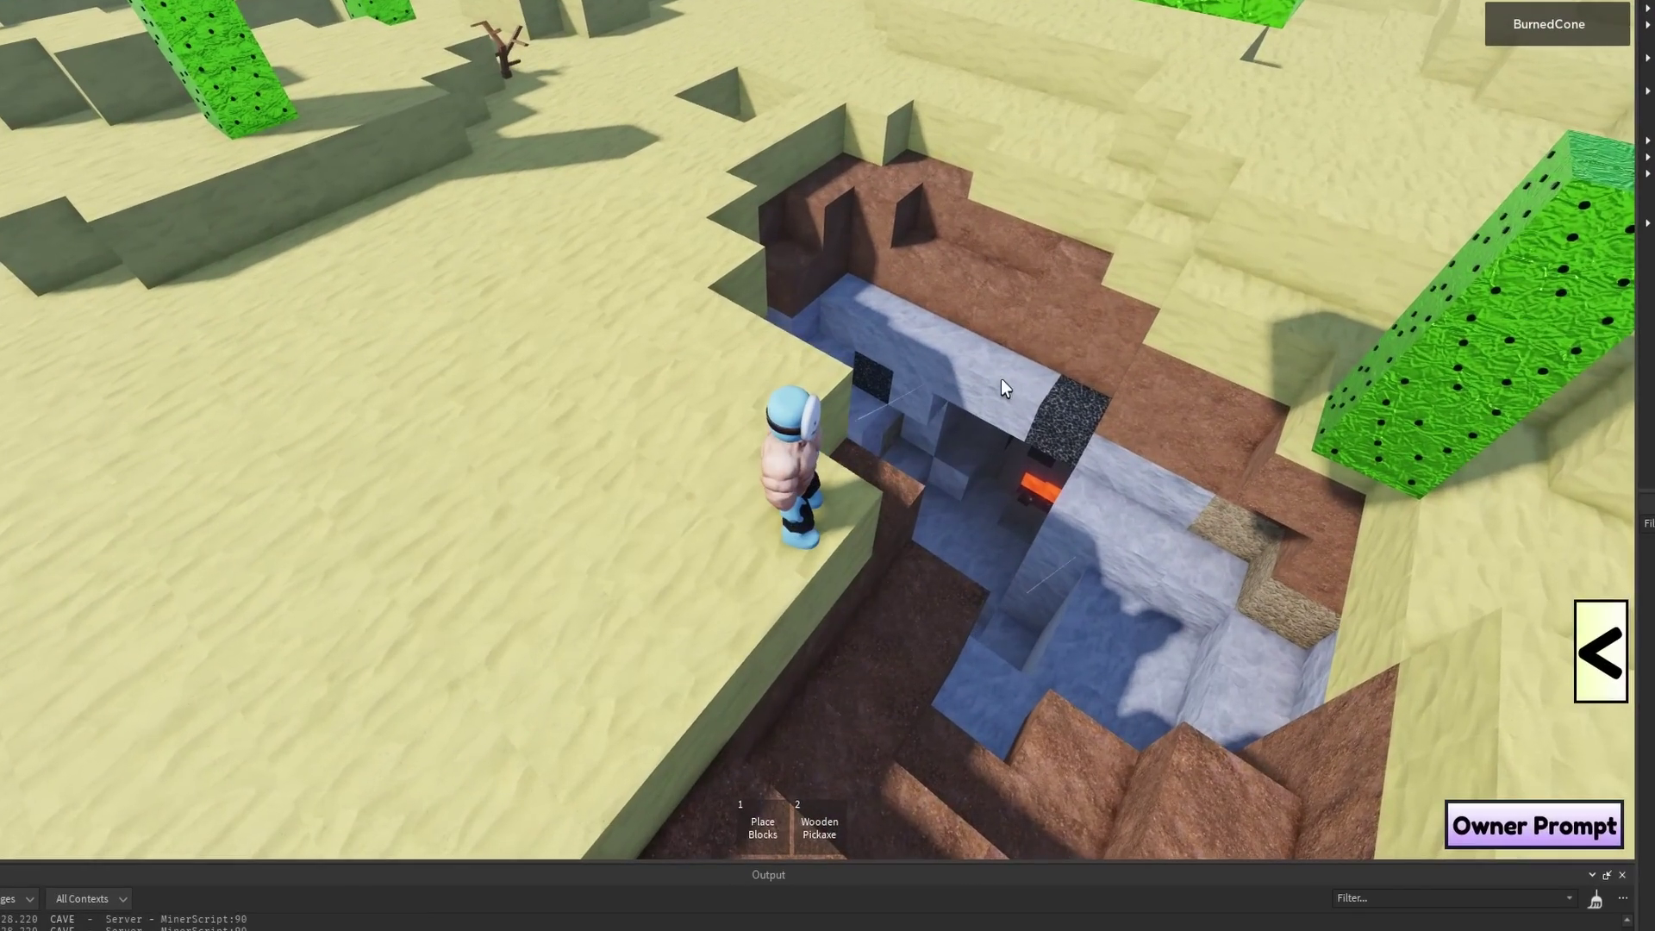
mouse_move(954, 409)
right_mouse_down()
mouse_move(898, 417)
mouse_move(965, 438)
right_mouse_up()
scroll(899, 417, "down", 4)
scroll(966, 438, "down", 3)
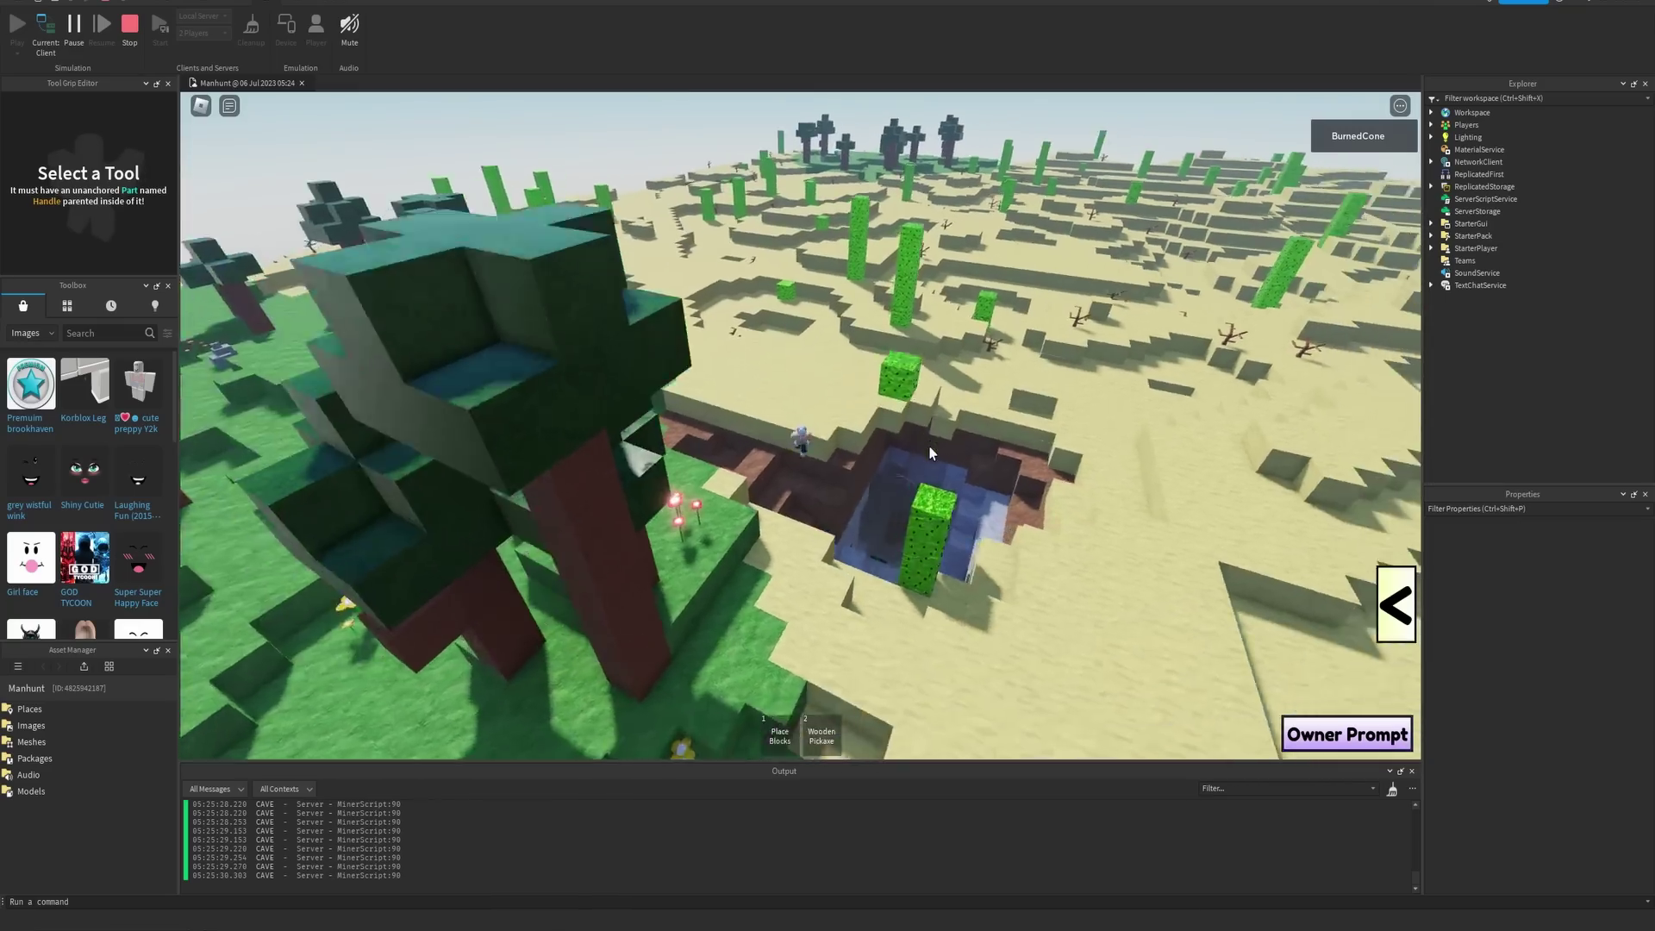
- Take the character down into the cave and run along the stone tunnel to inspect the ore blocks
scroll(929, 452, "up", 8)
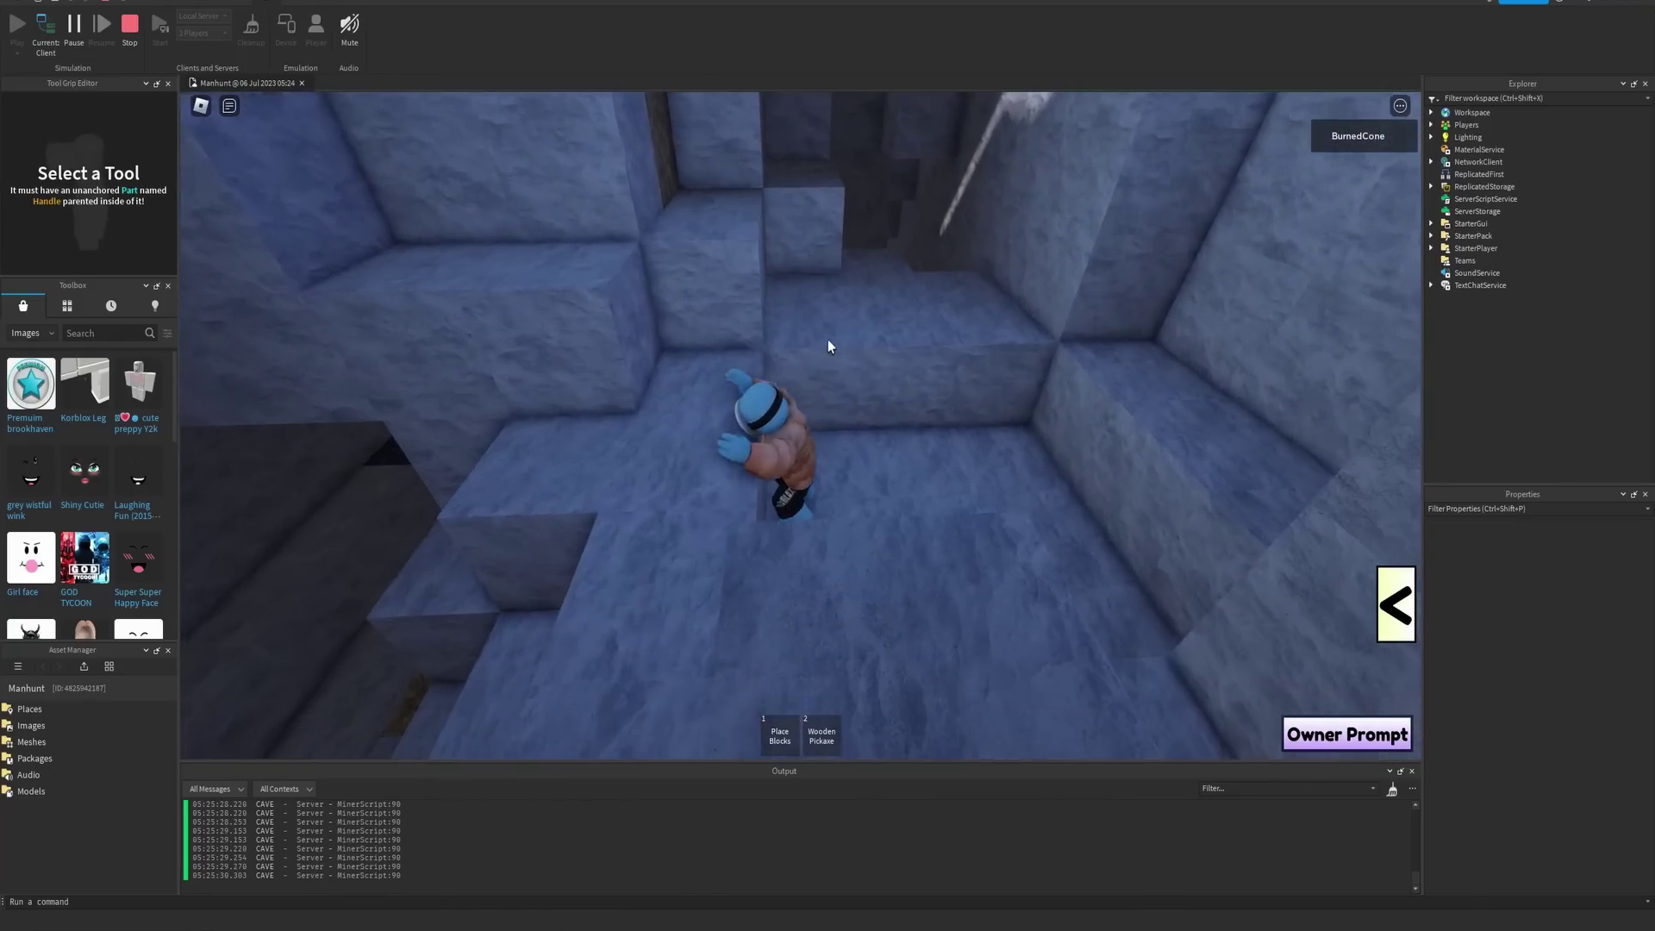
mouse_move(816, 342)
right_mouse_down()
mouse_move(753, 329)
mouse_move(828, 354)
right_mouse_up()
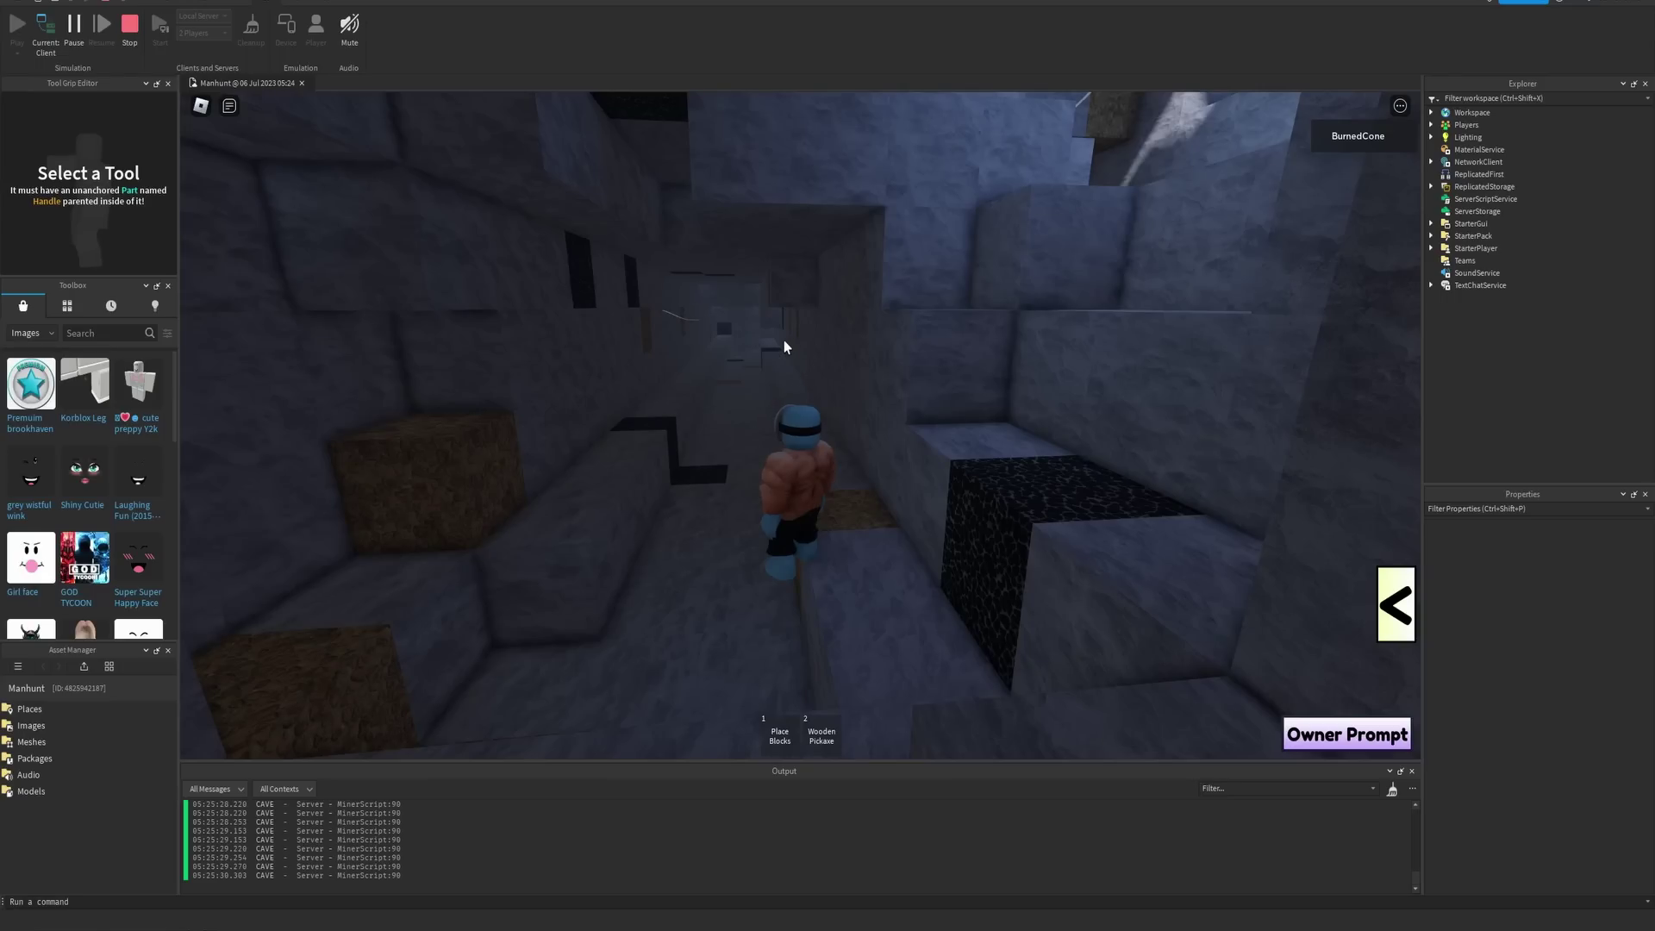
key("w")
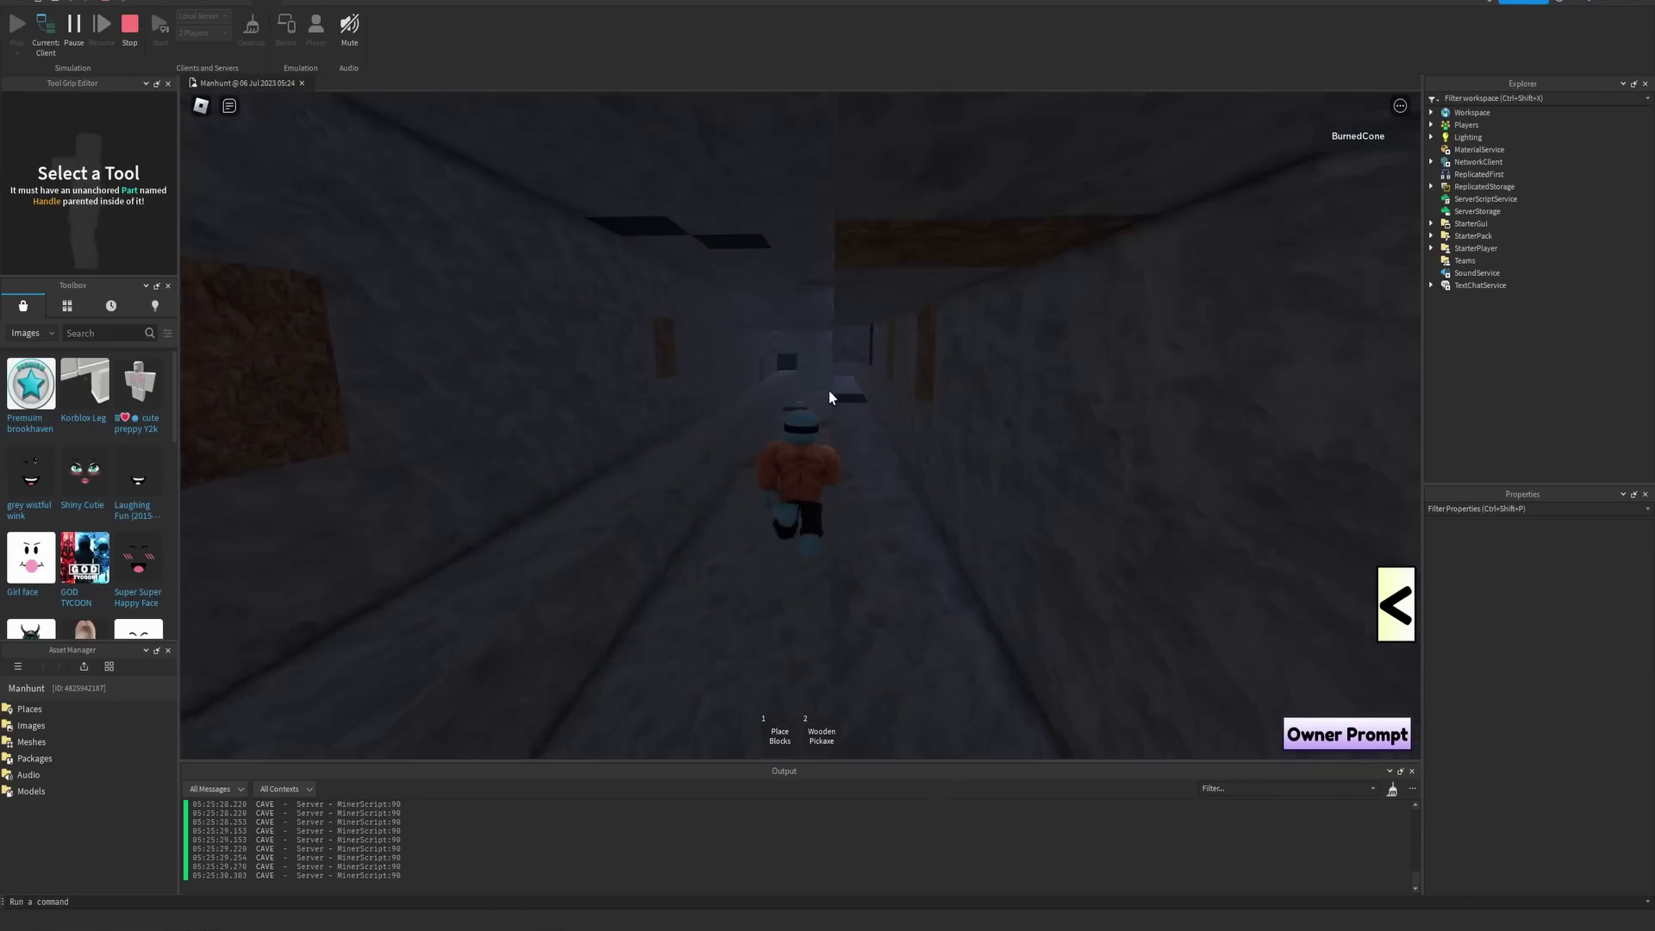
key("w")
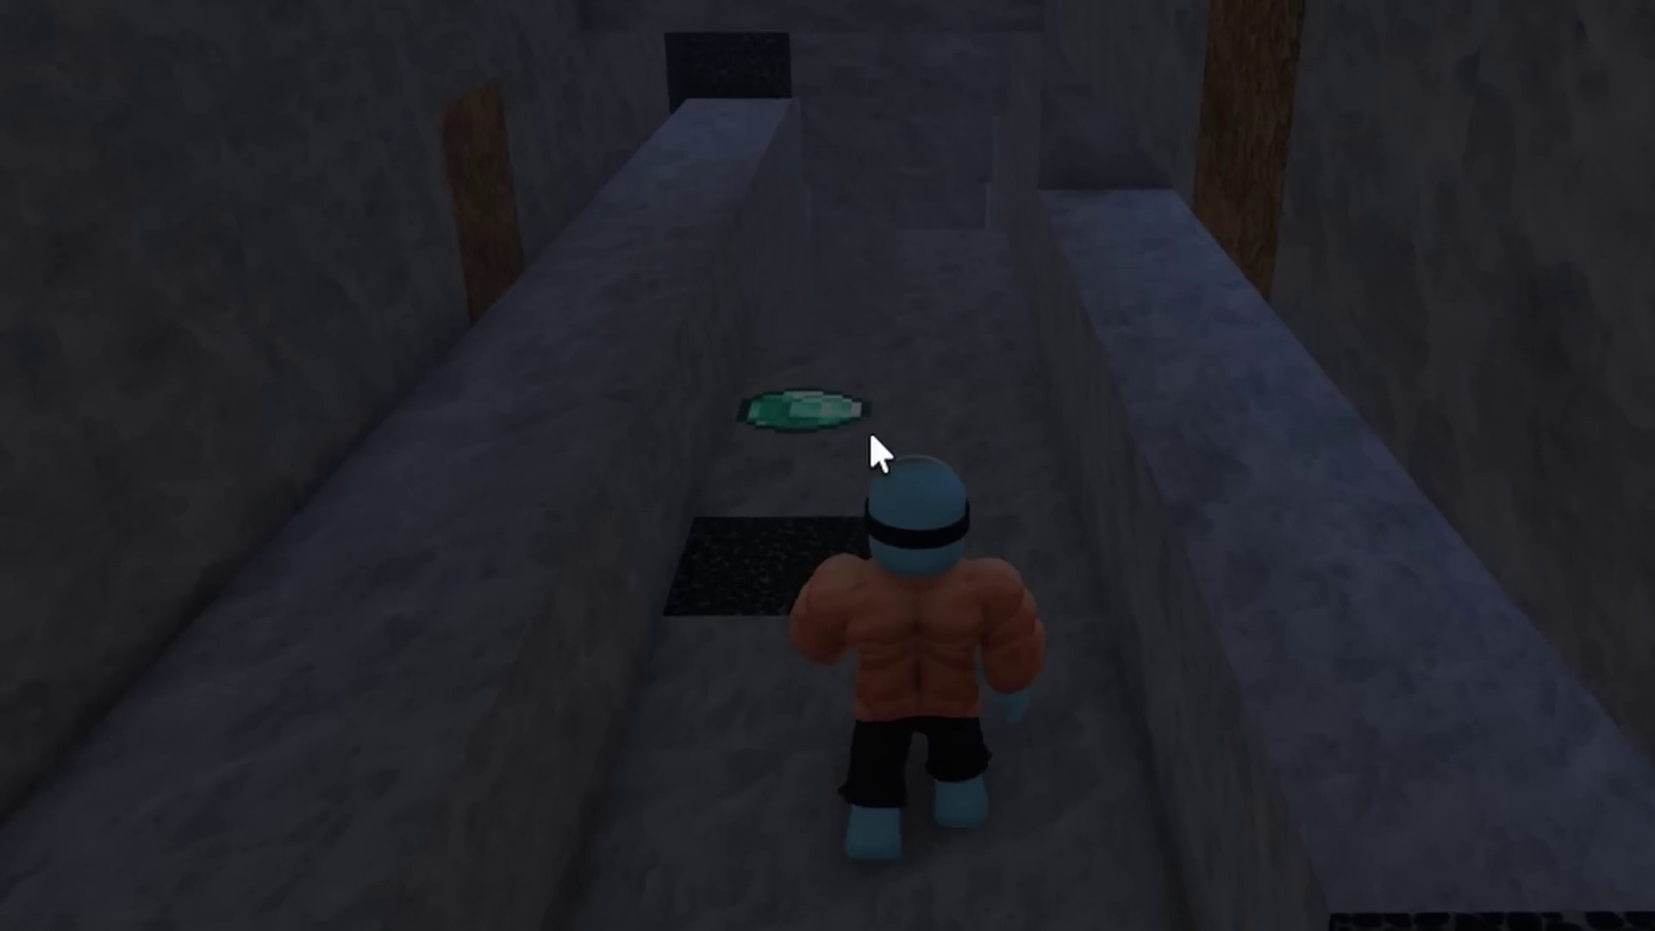
- Equip the Wooden Pickaxe and strike the nearest green gem on the cave tunnel's floor
key("2")
key("w")
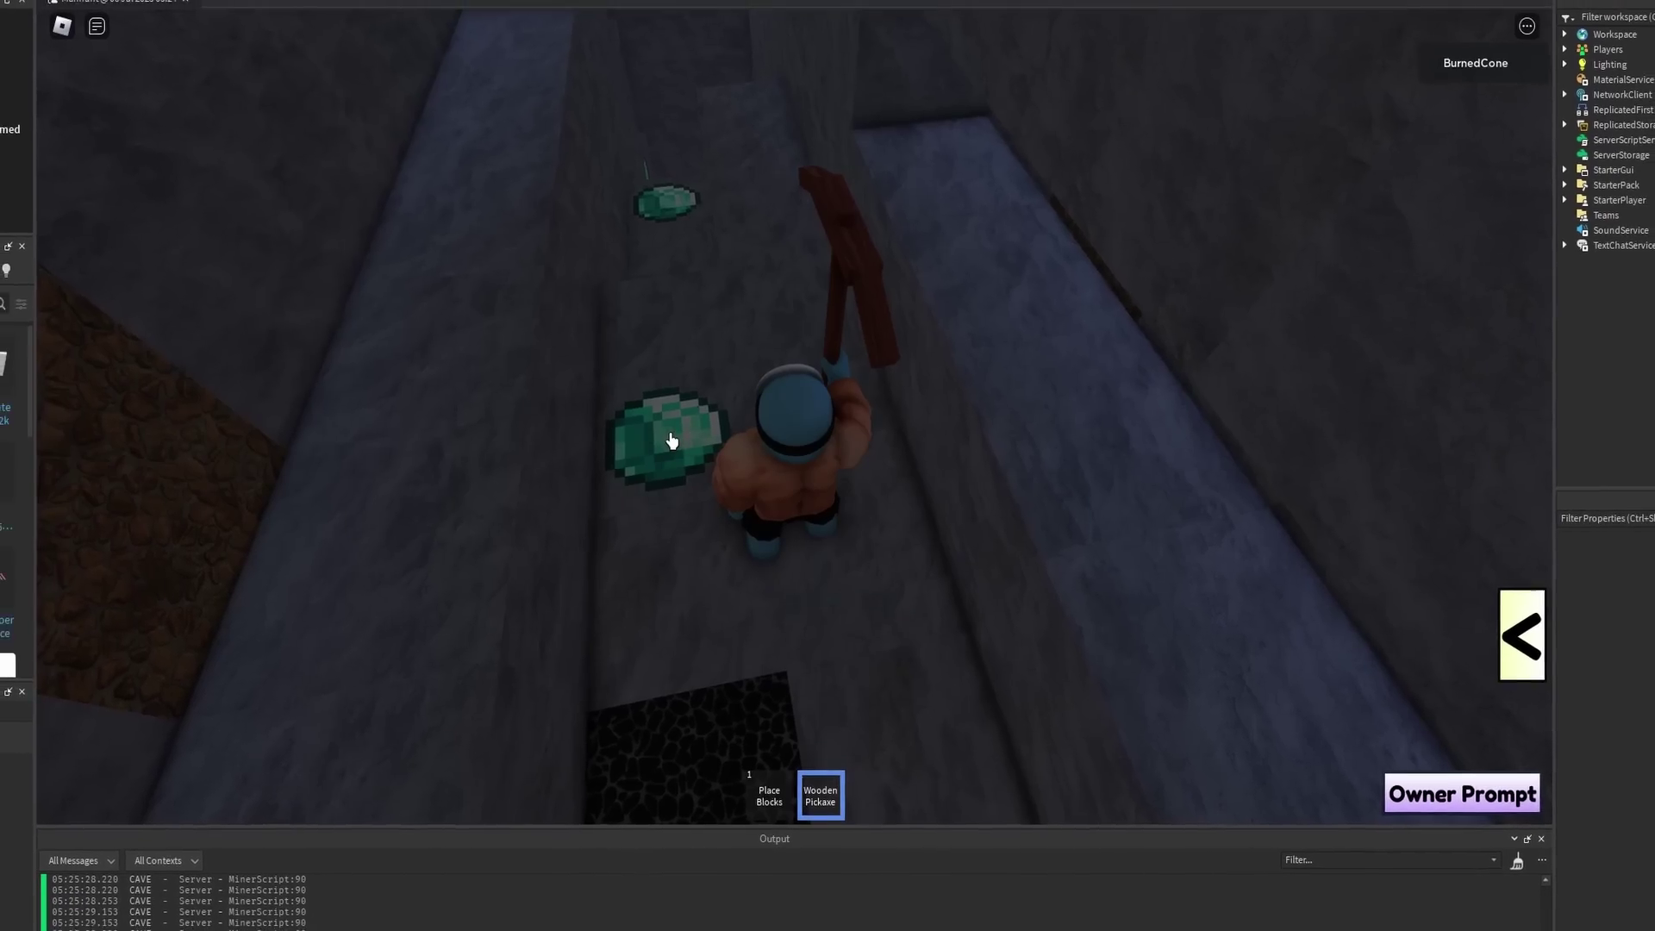
left_click(682, 446)
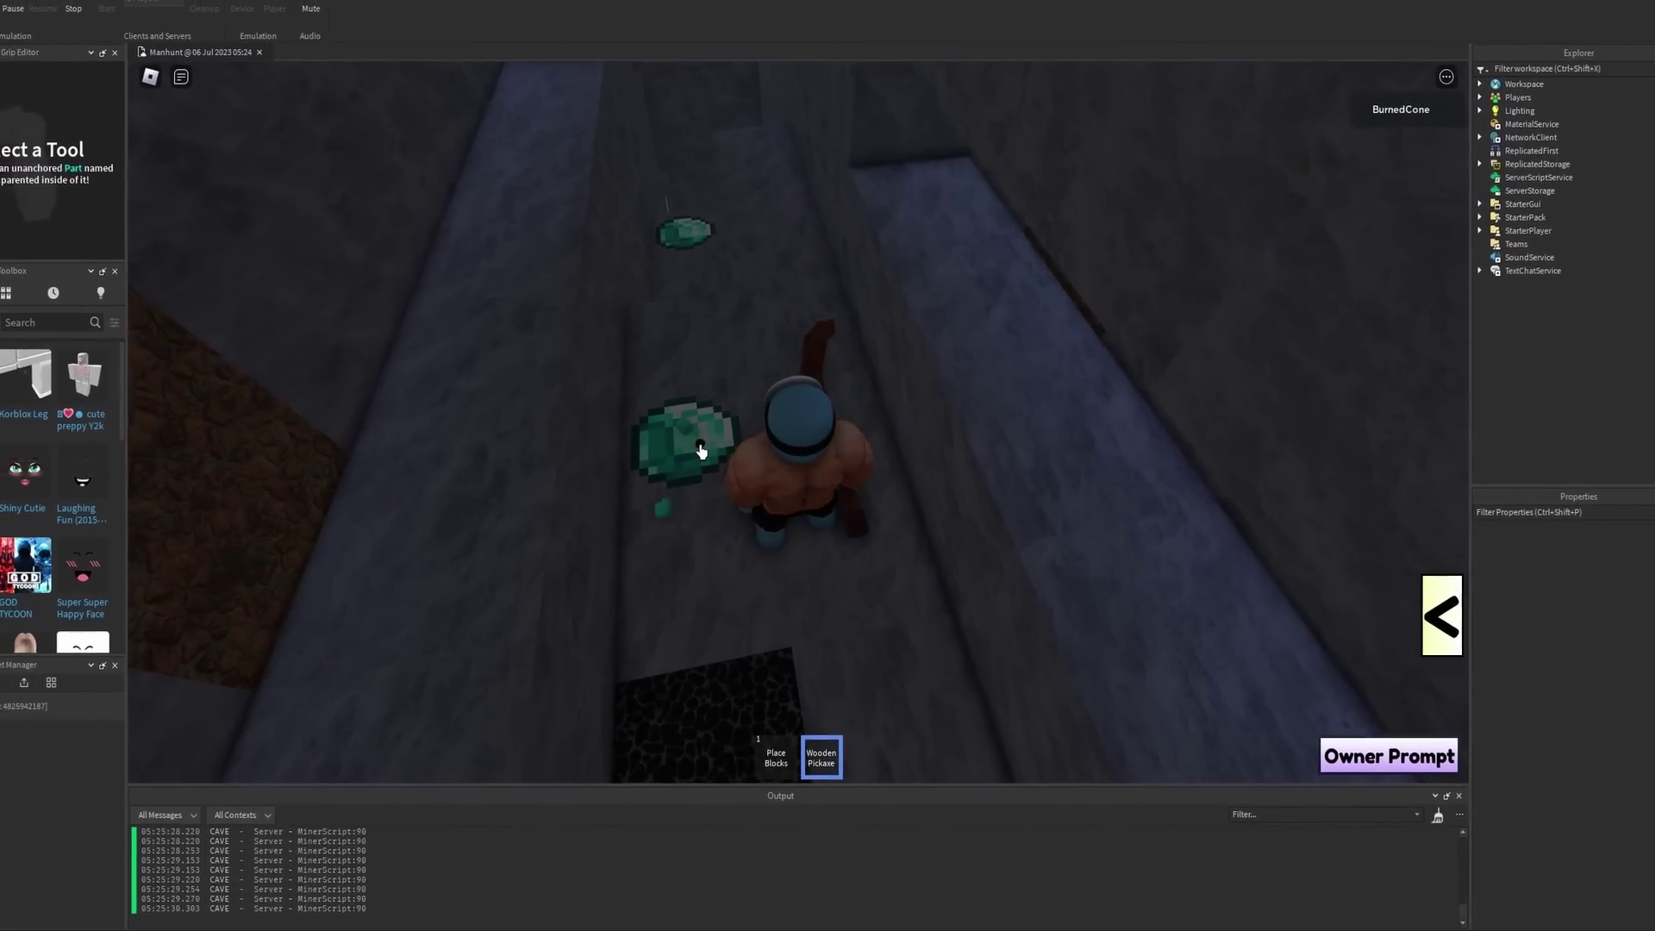
- Mine the large green gem beside the character and move on toward the next one in the tunnel
left_click(717, 454)
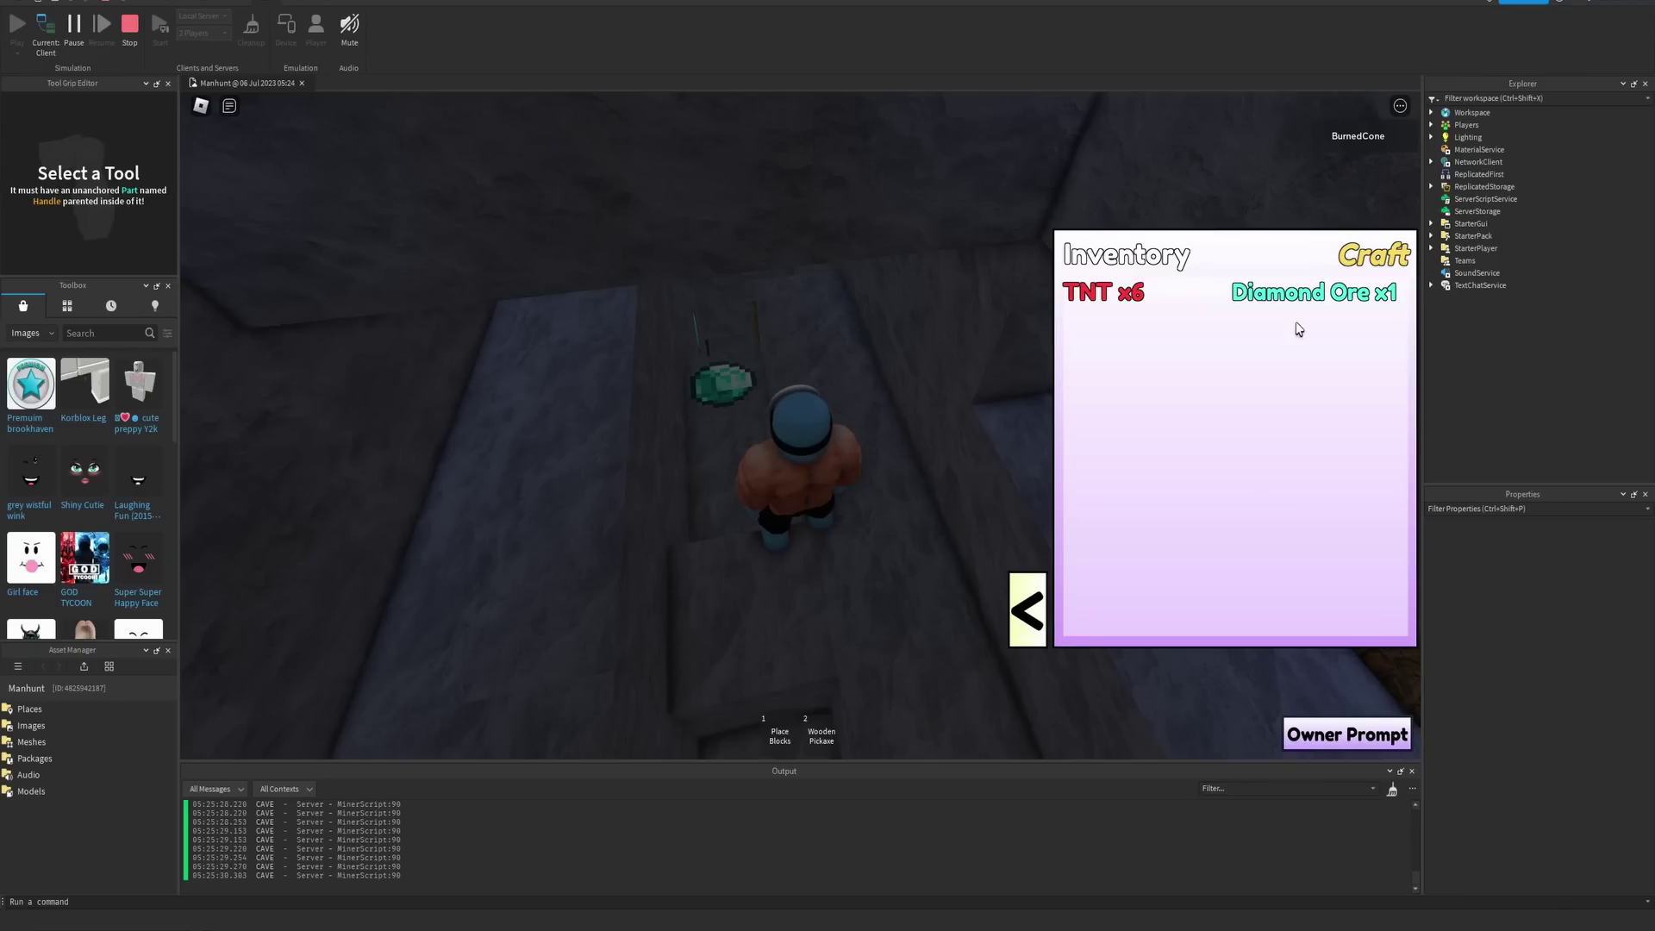
key("d")
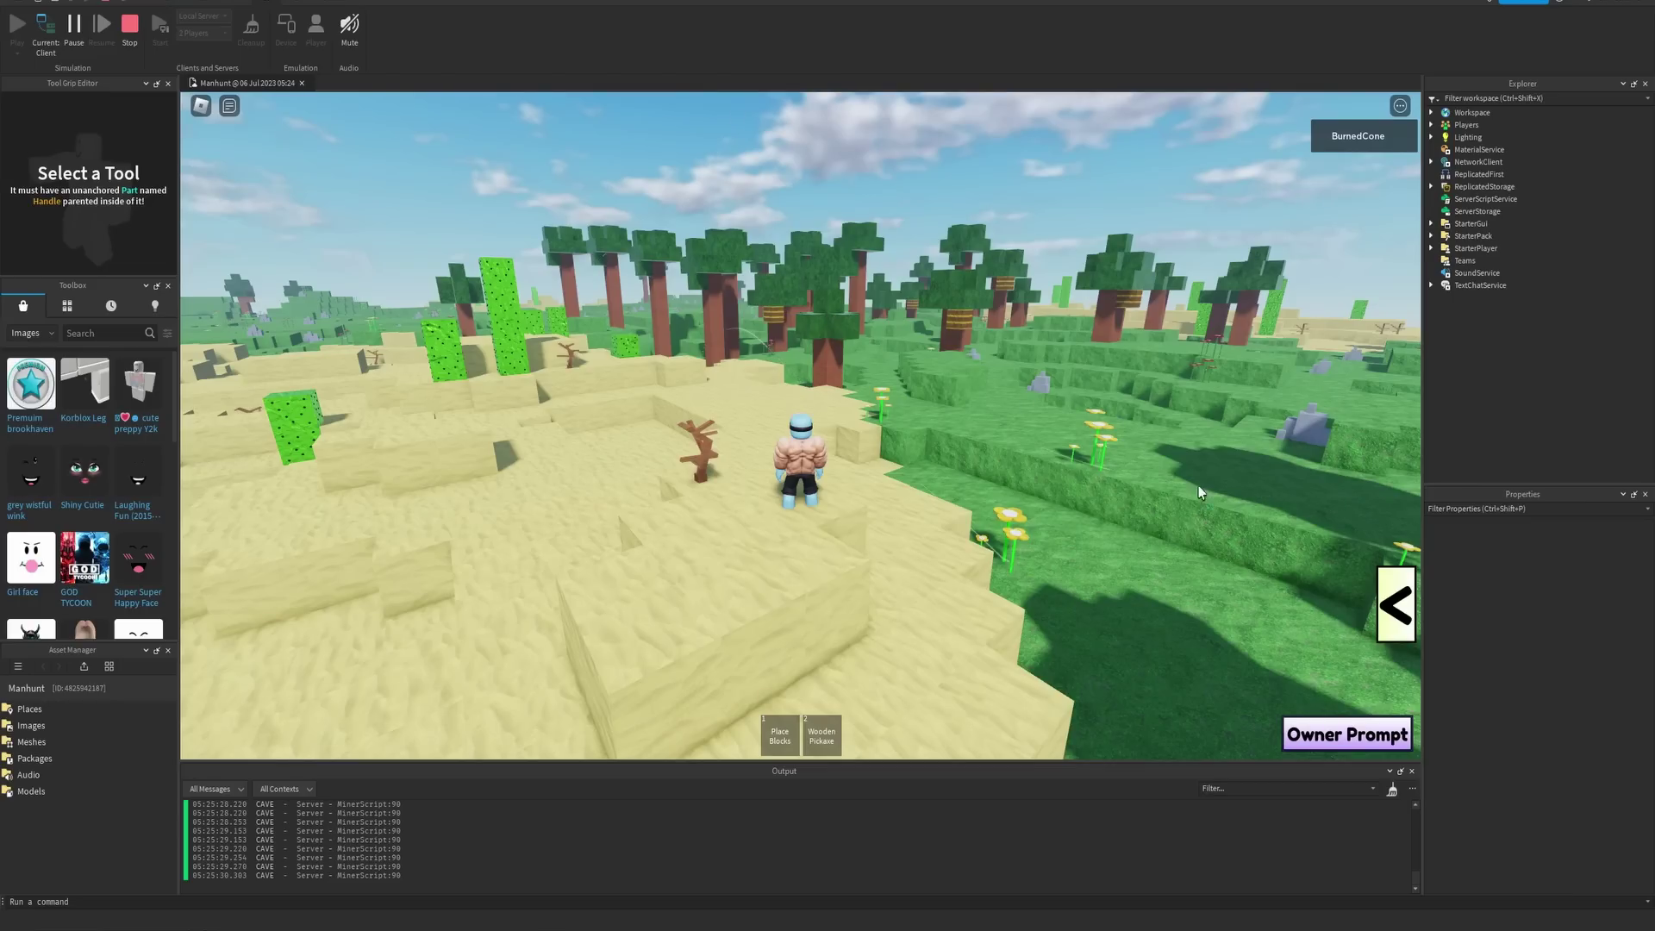
- Place TNT blocks on the sand beside the forest border and detonate them
left_click(1384, 596)
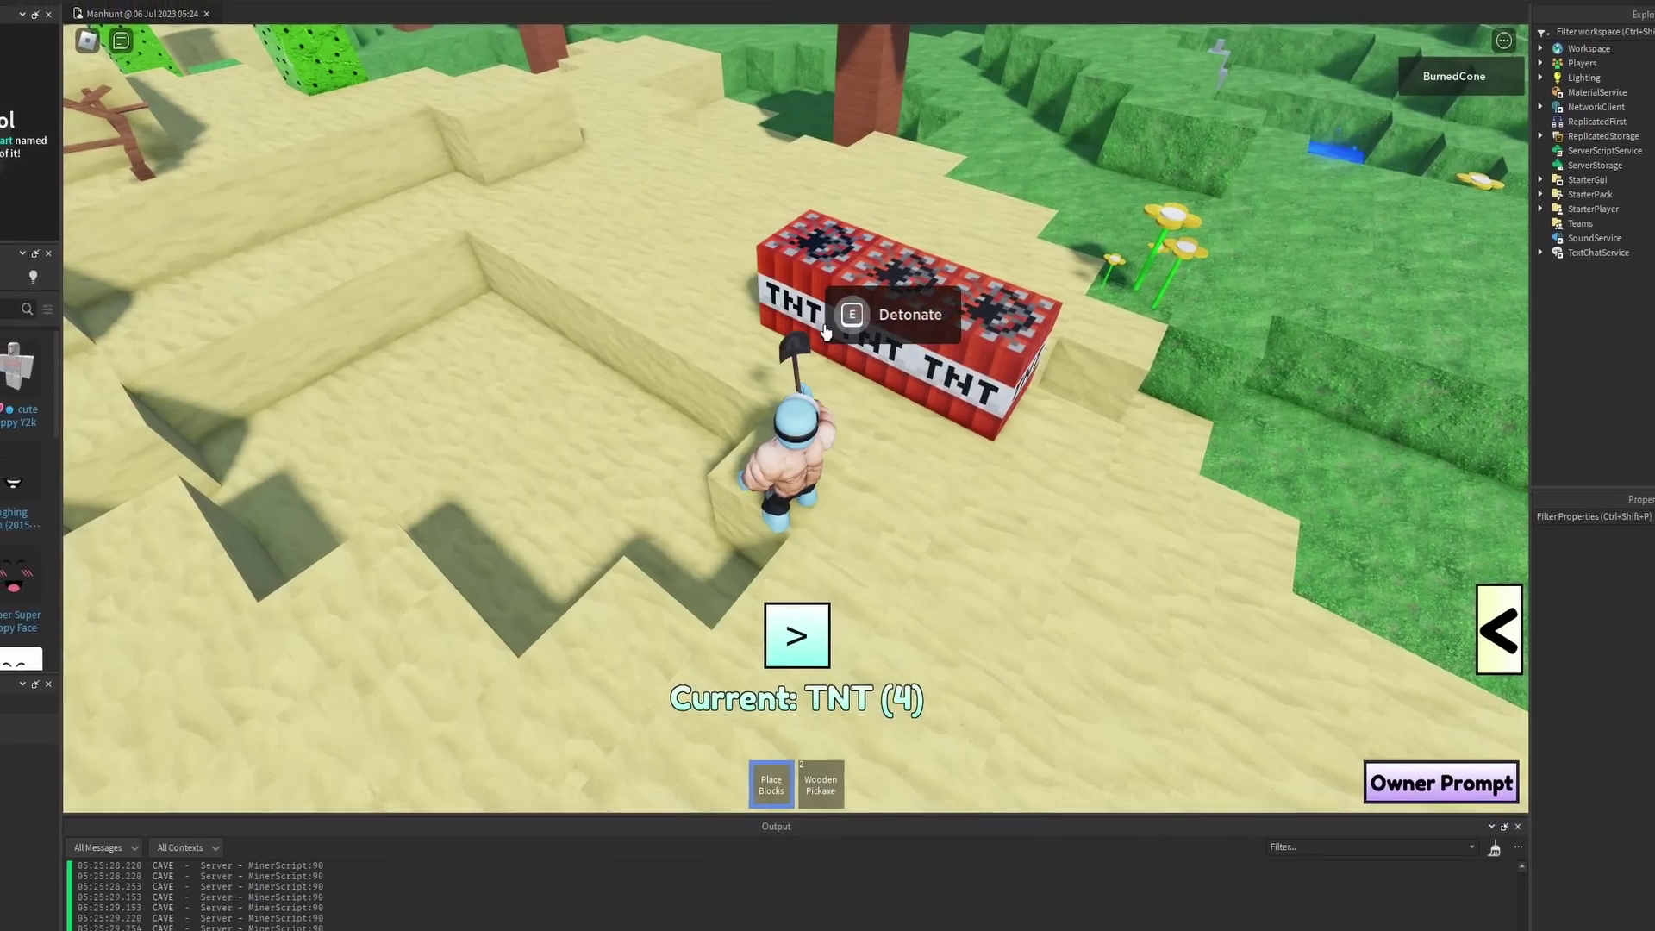
left_click(960, 296)
left_click(702, 259)
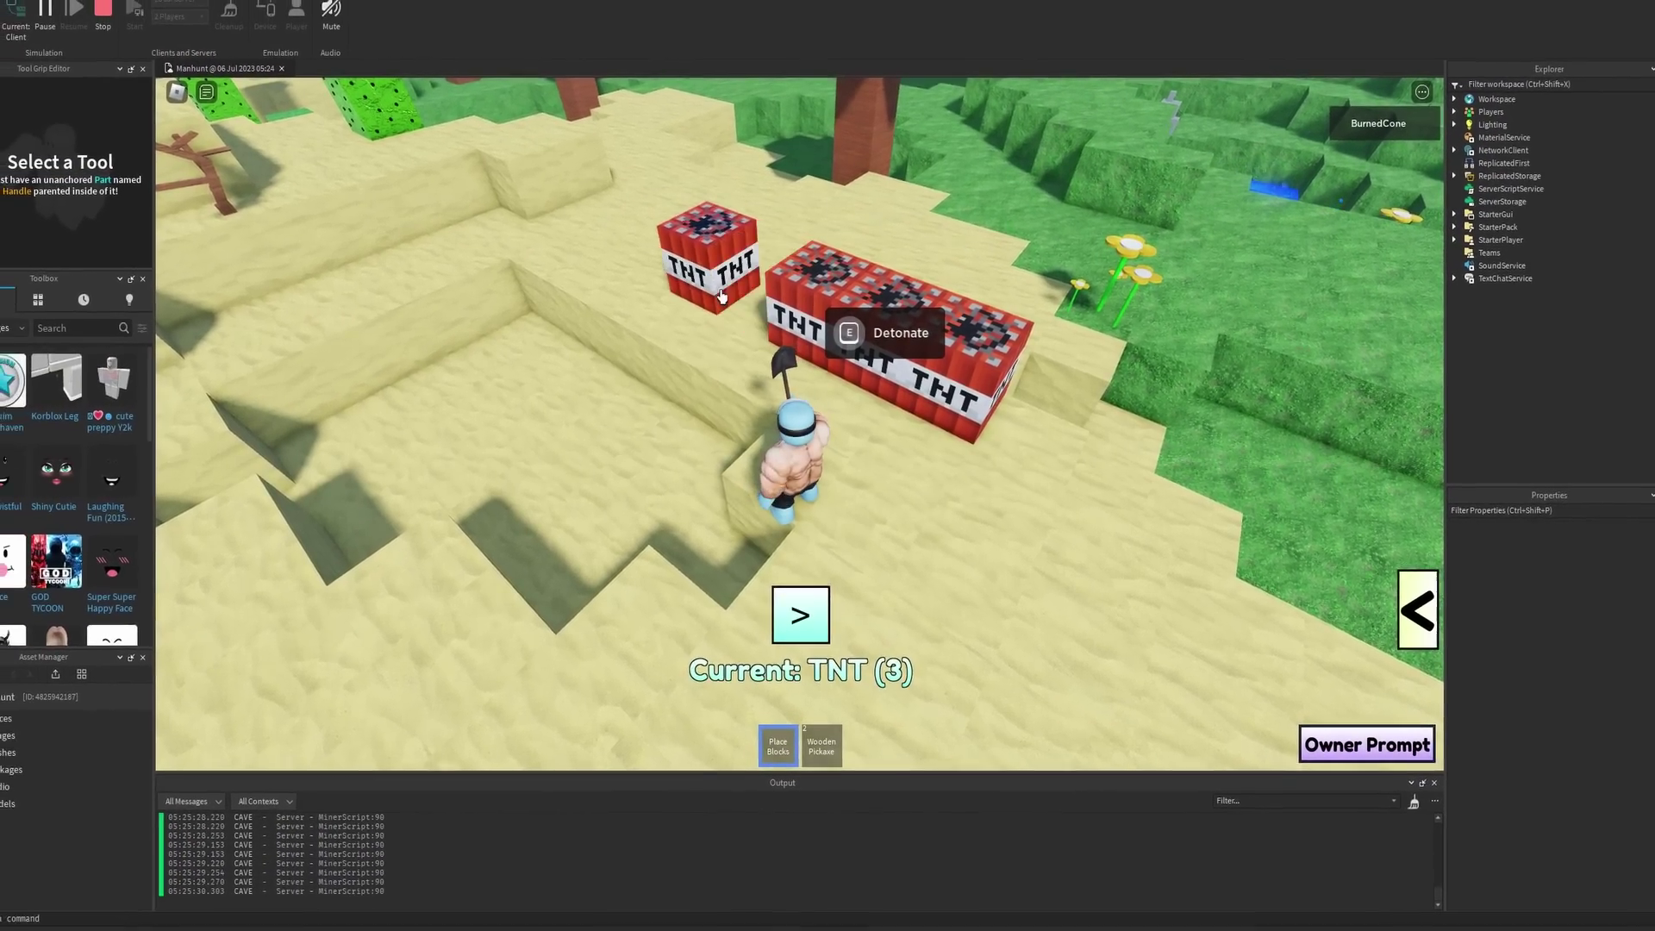
key("w")
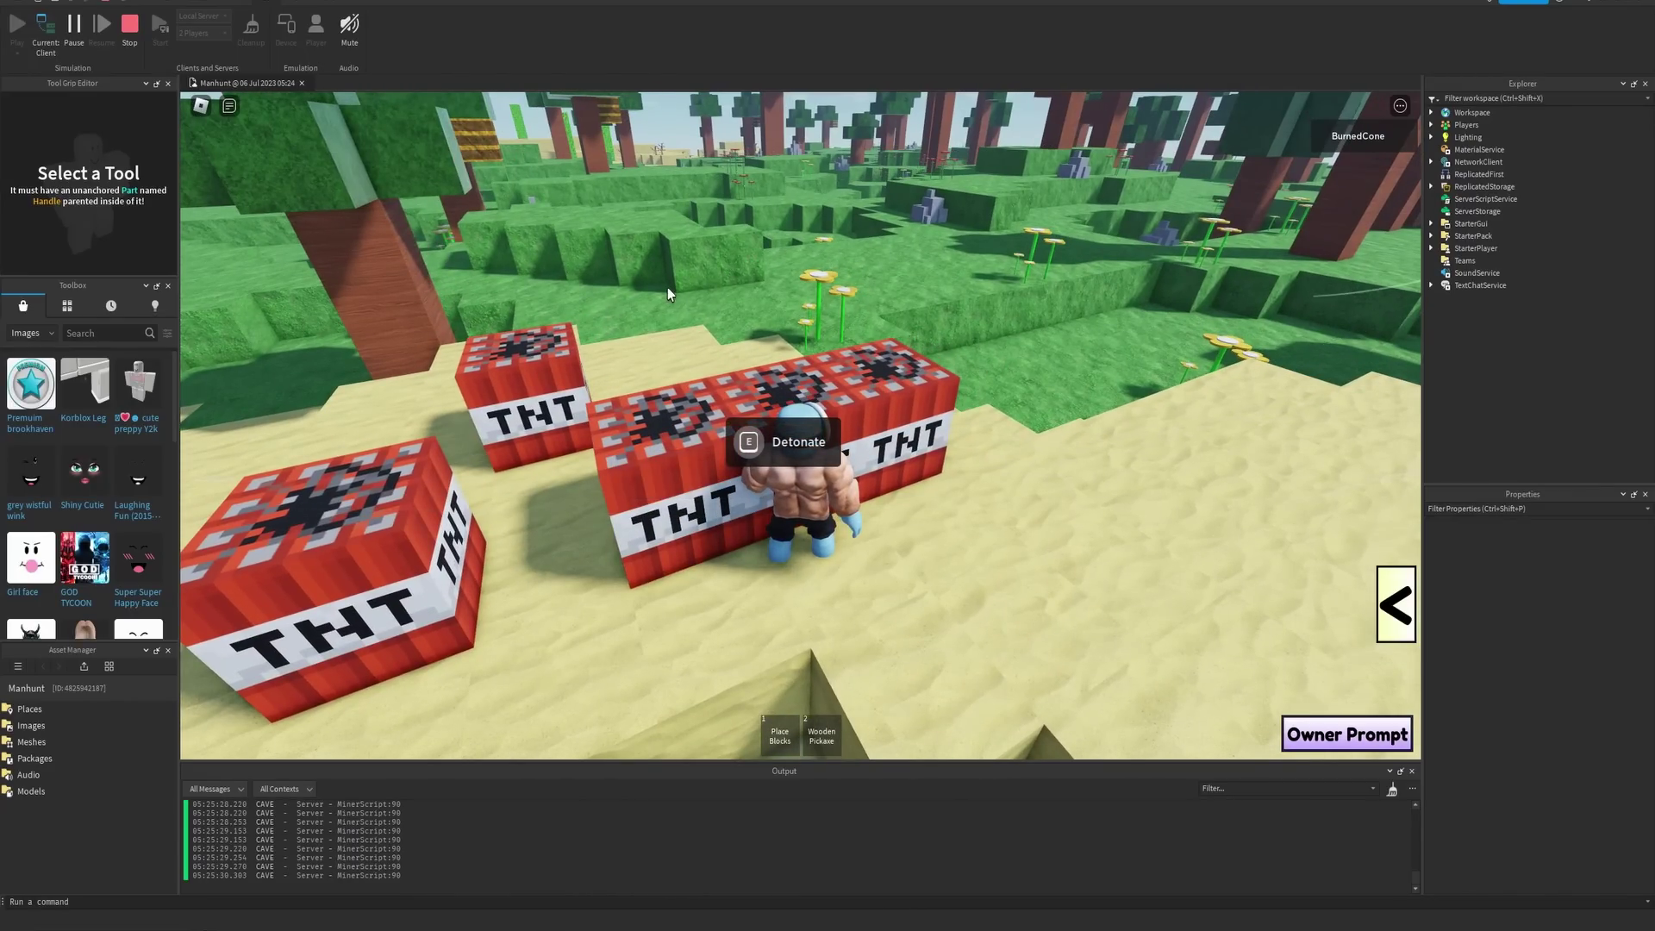
key("e")
right_click_drag(671, 291, 671, 292)
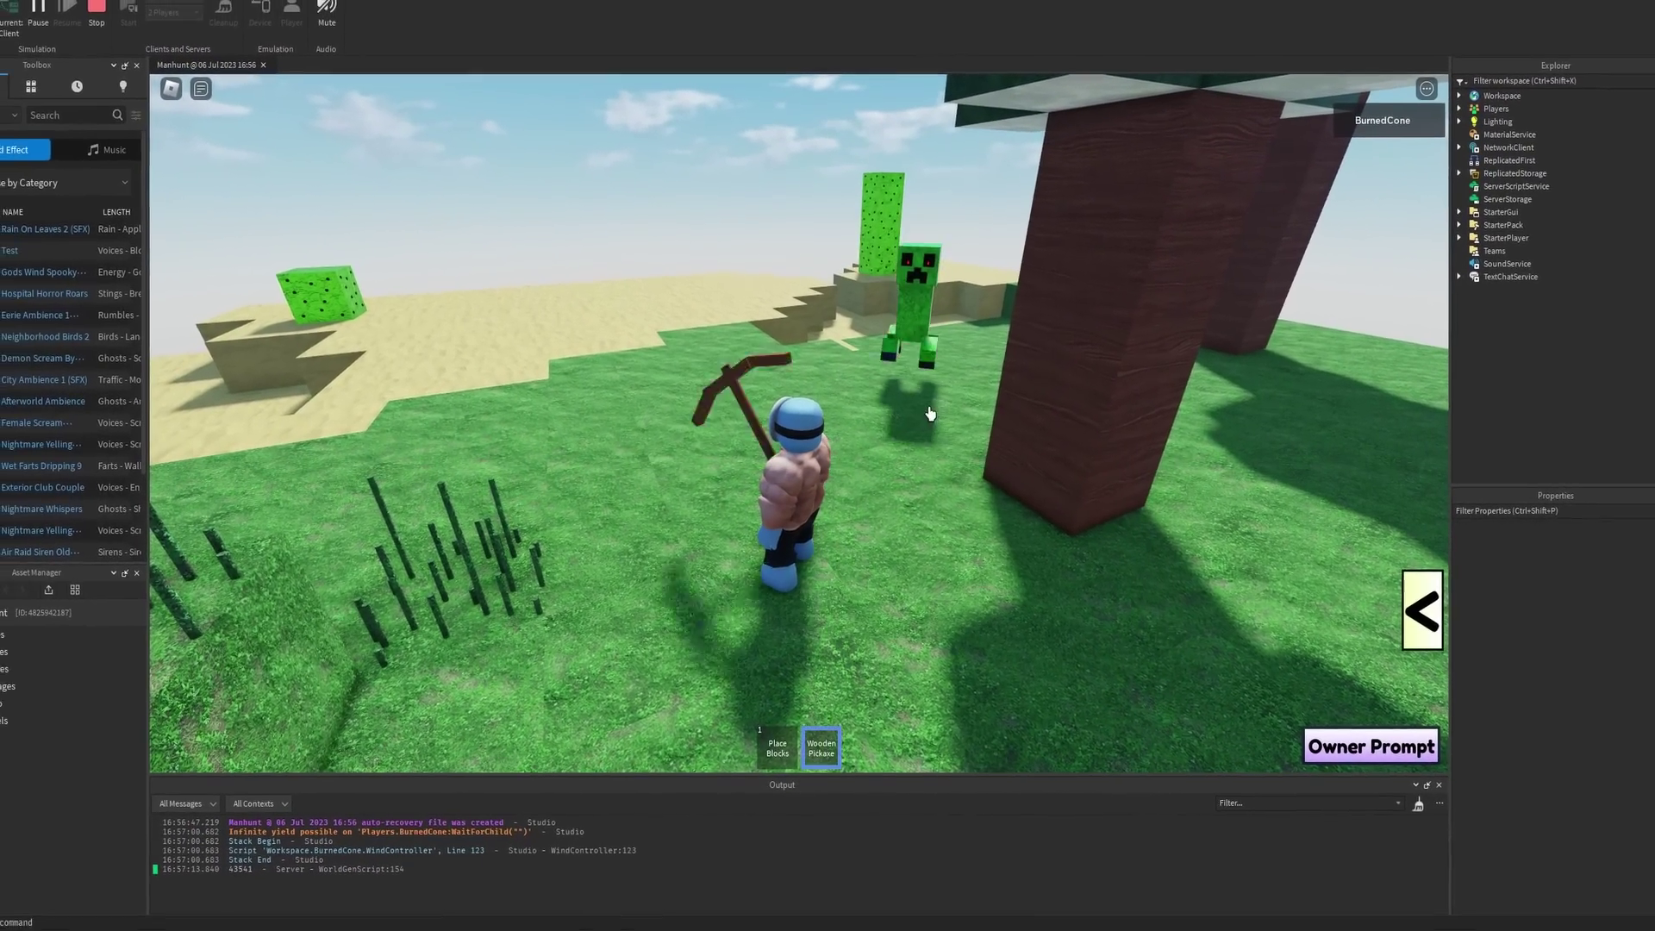
- Put away the Wooden Pickaxe, back away from the creeper, and highlight the Creeper "Range" error in the Output
key("2")
key("w")
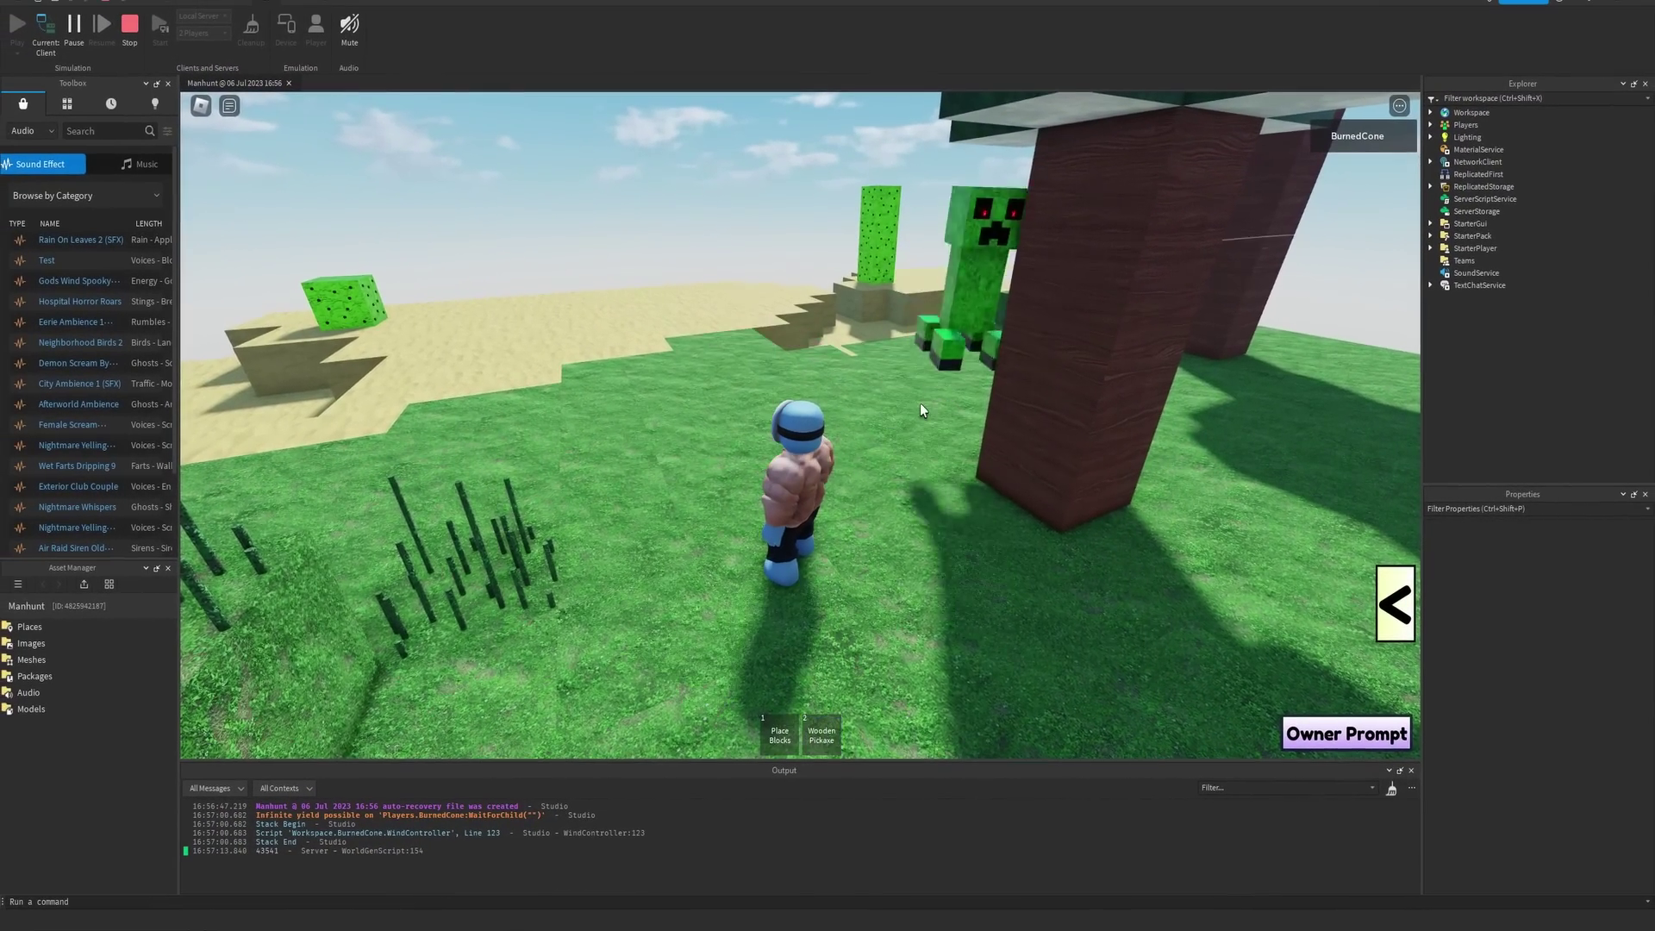
right_click_drag(924, 401, 916, 405)
key("s")
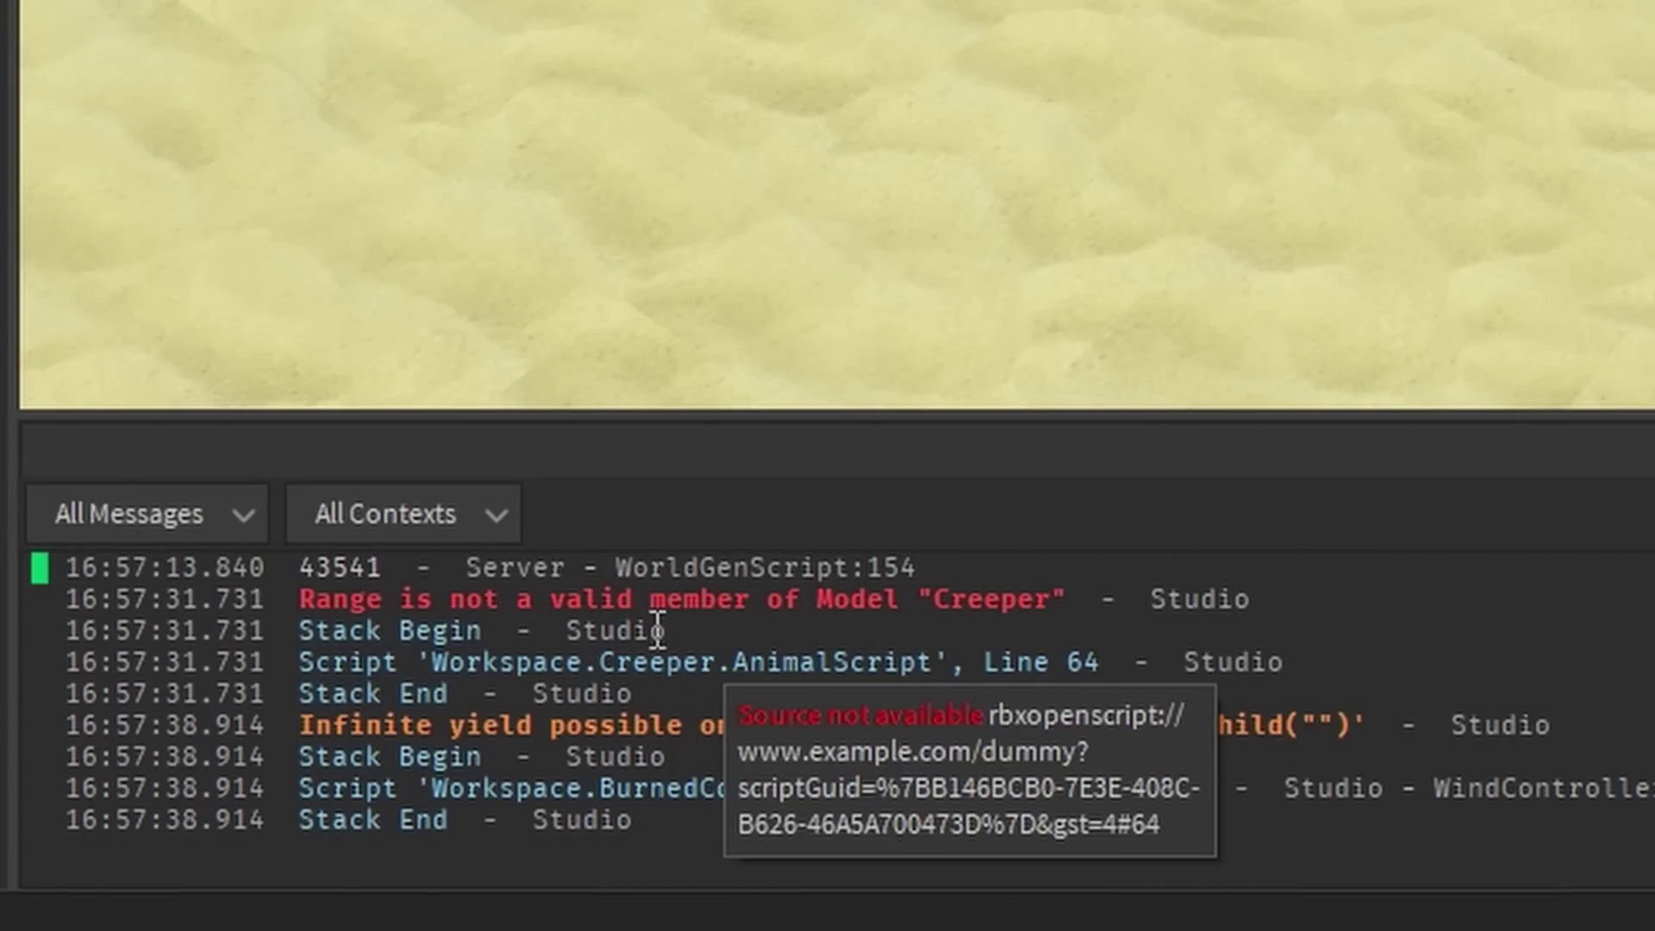
left_click_drag(382, 613, 349, 614)
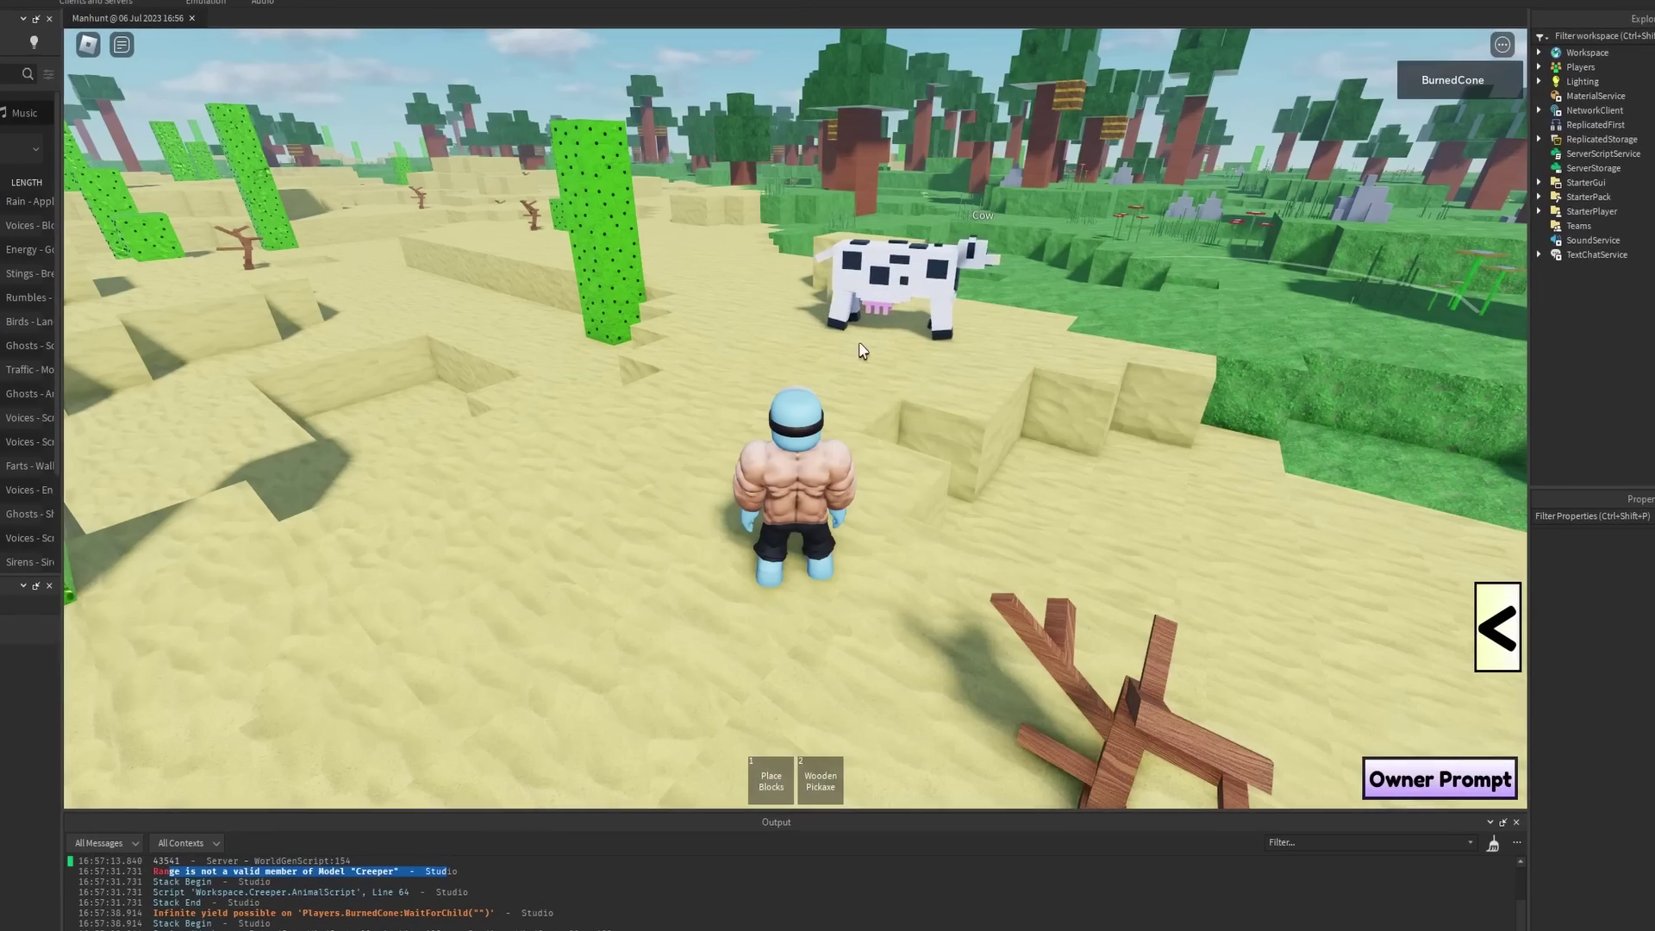
- Equip the Wooden Pickaxe and chase the cow along the border between desert and grass
key("w")
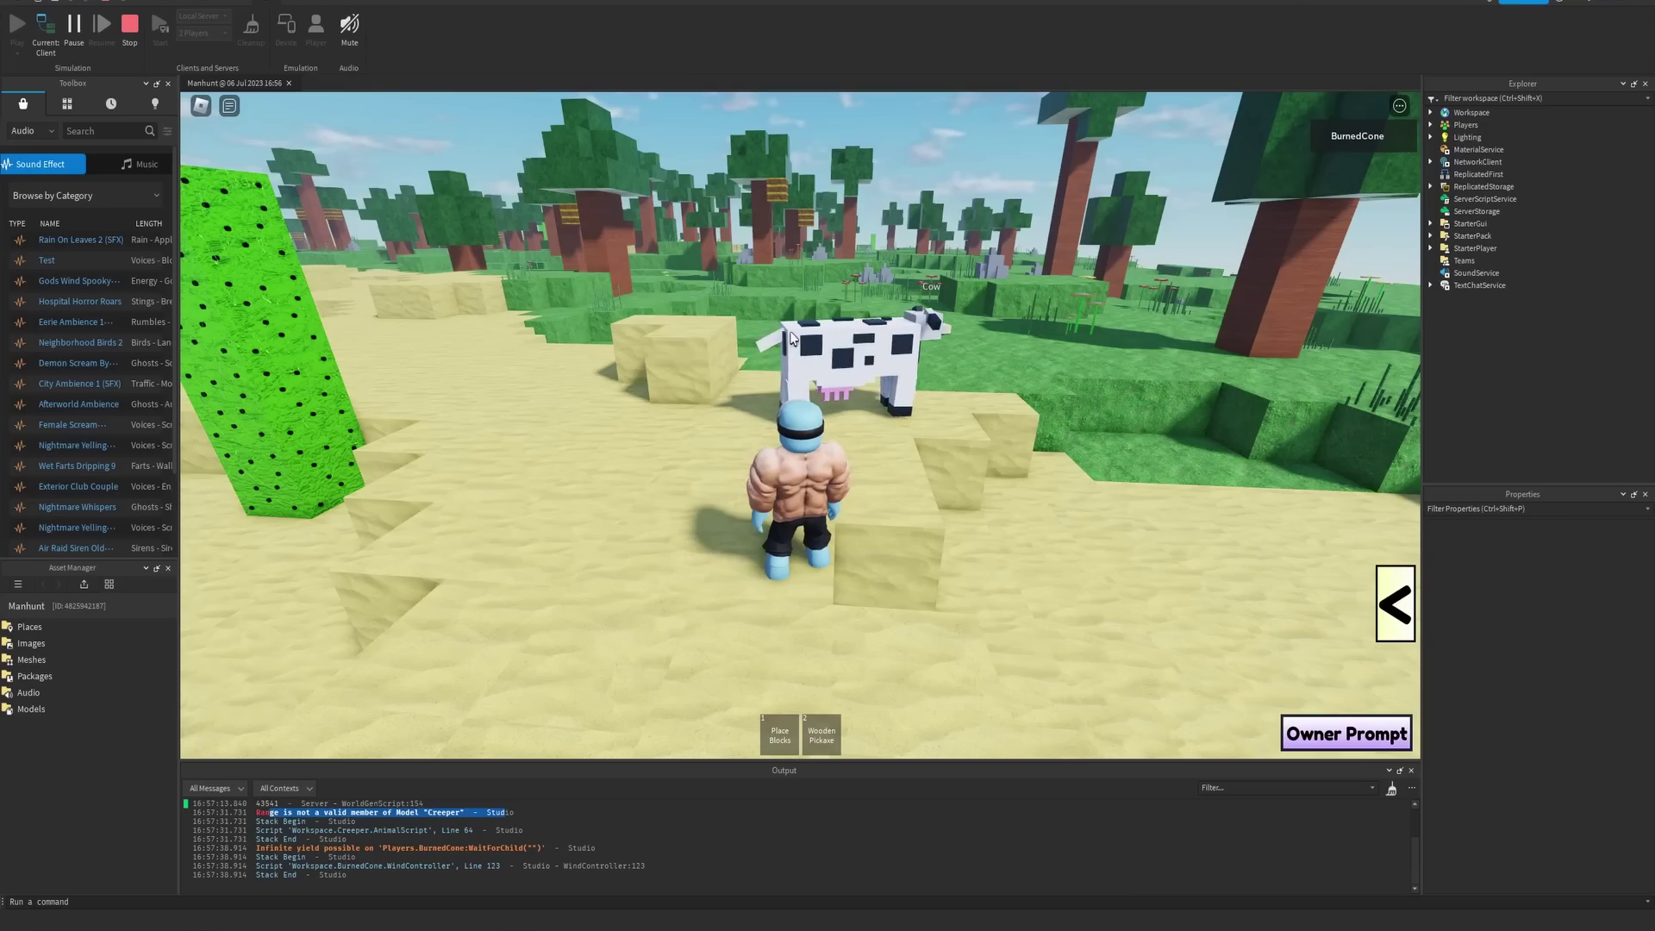
key("2")
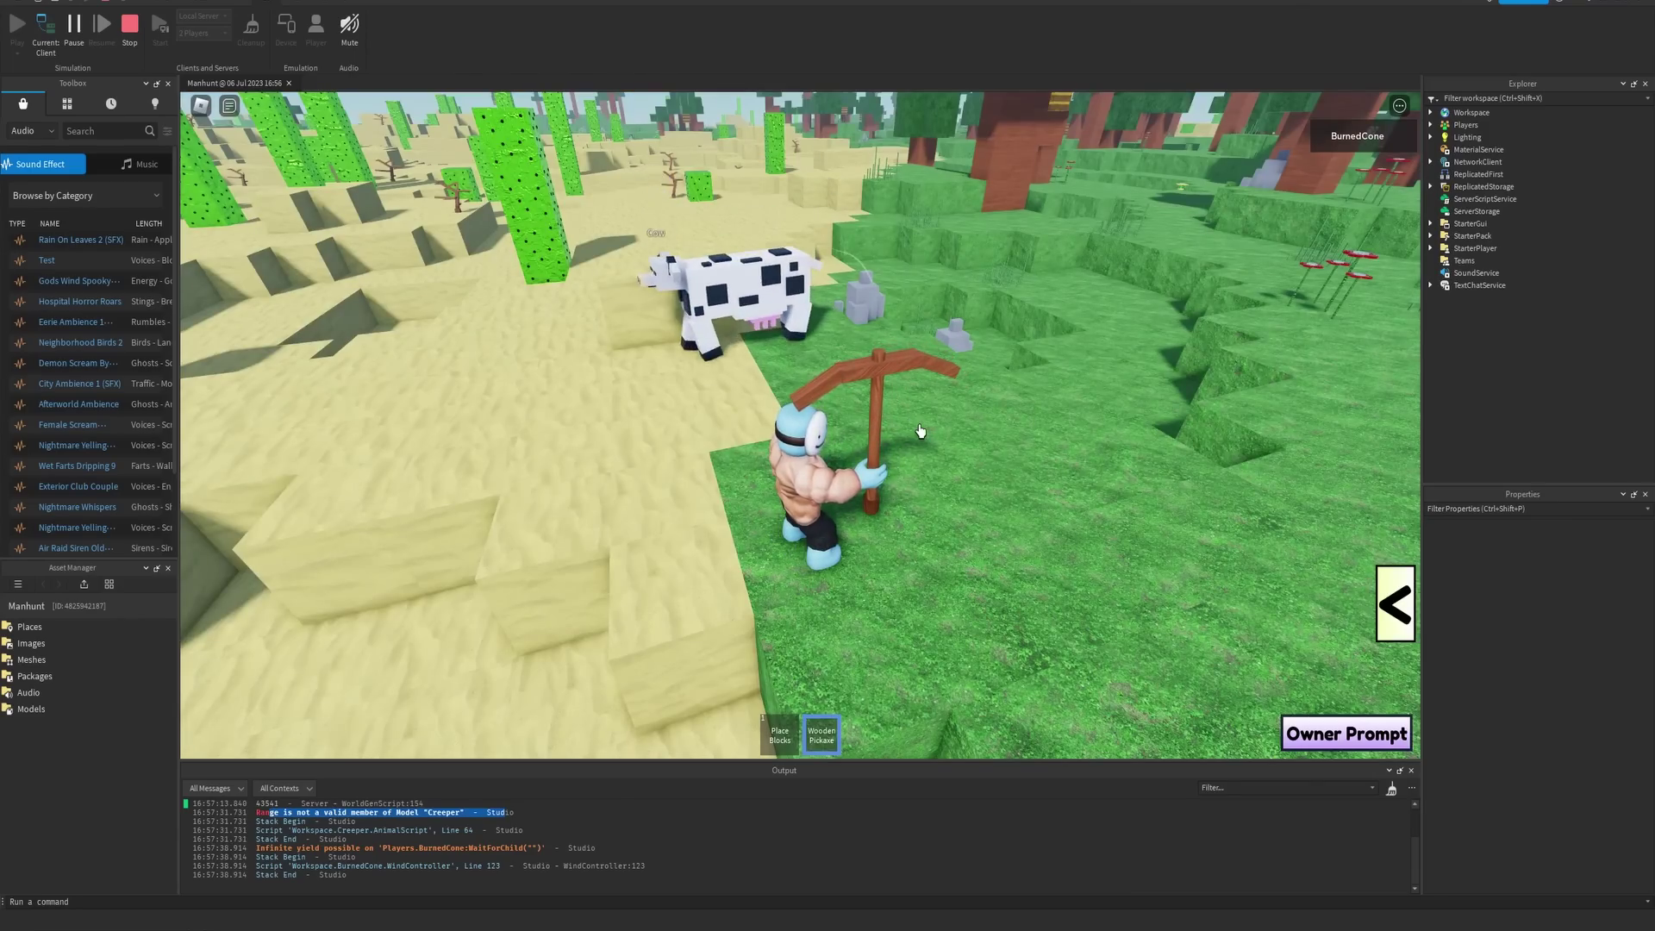
right_click_drag(861, 417, 861, 417)
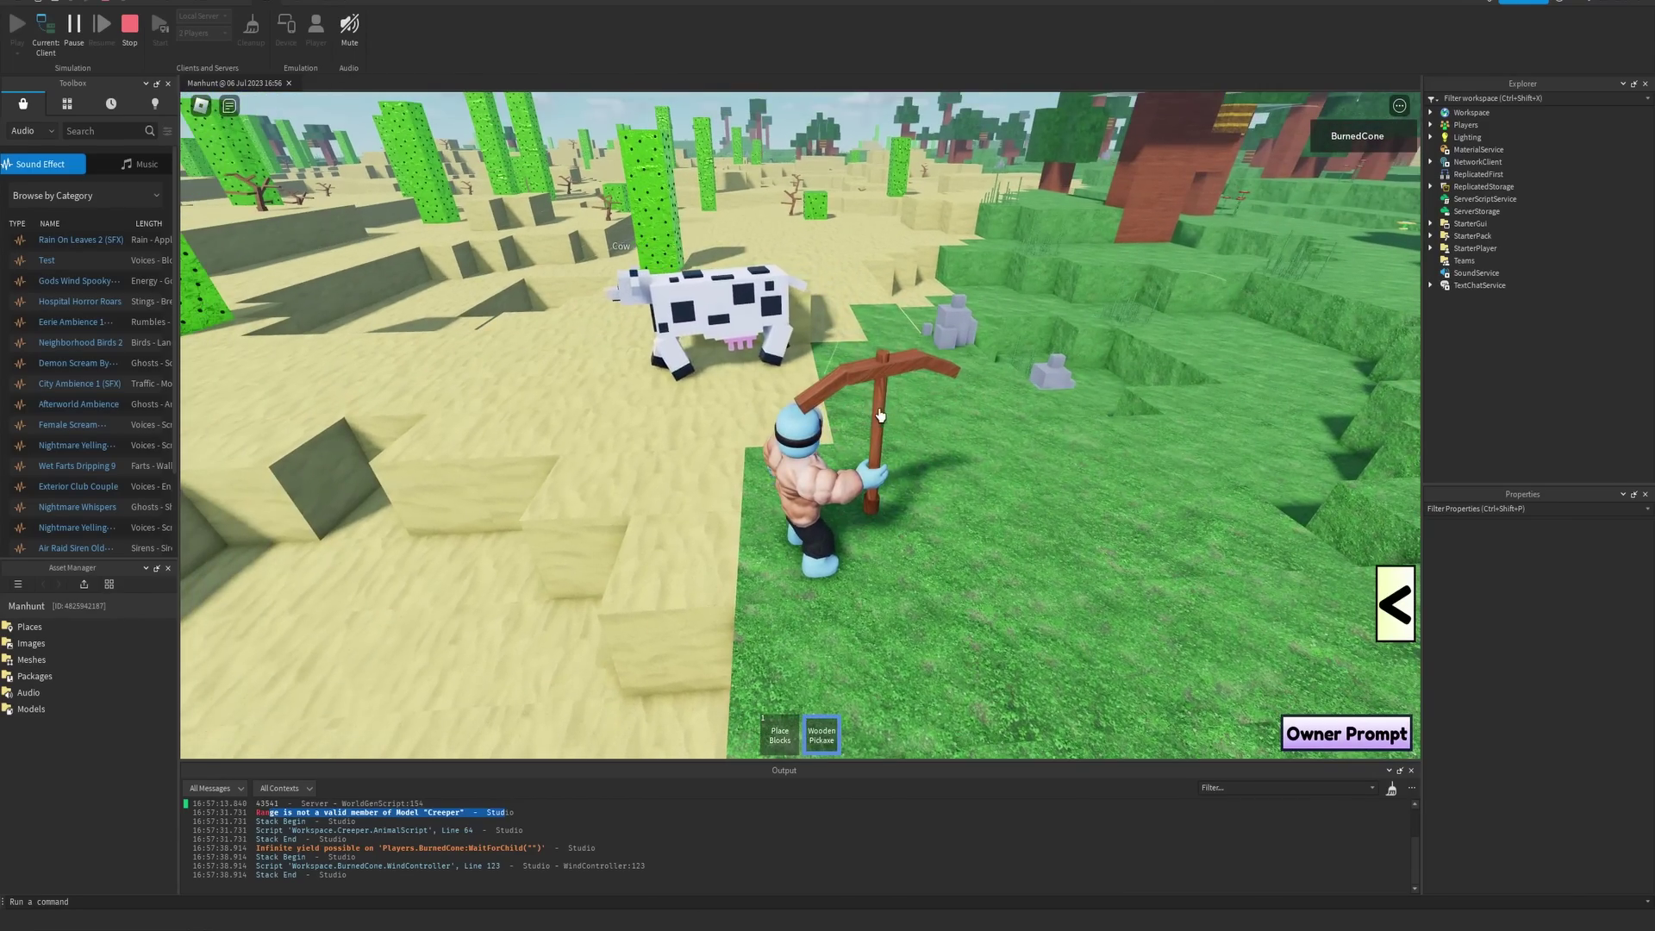
right_click_drag(1051, 429, 1050, 429)
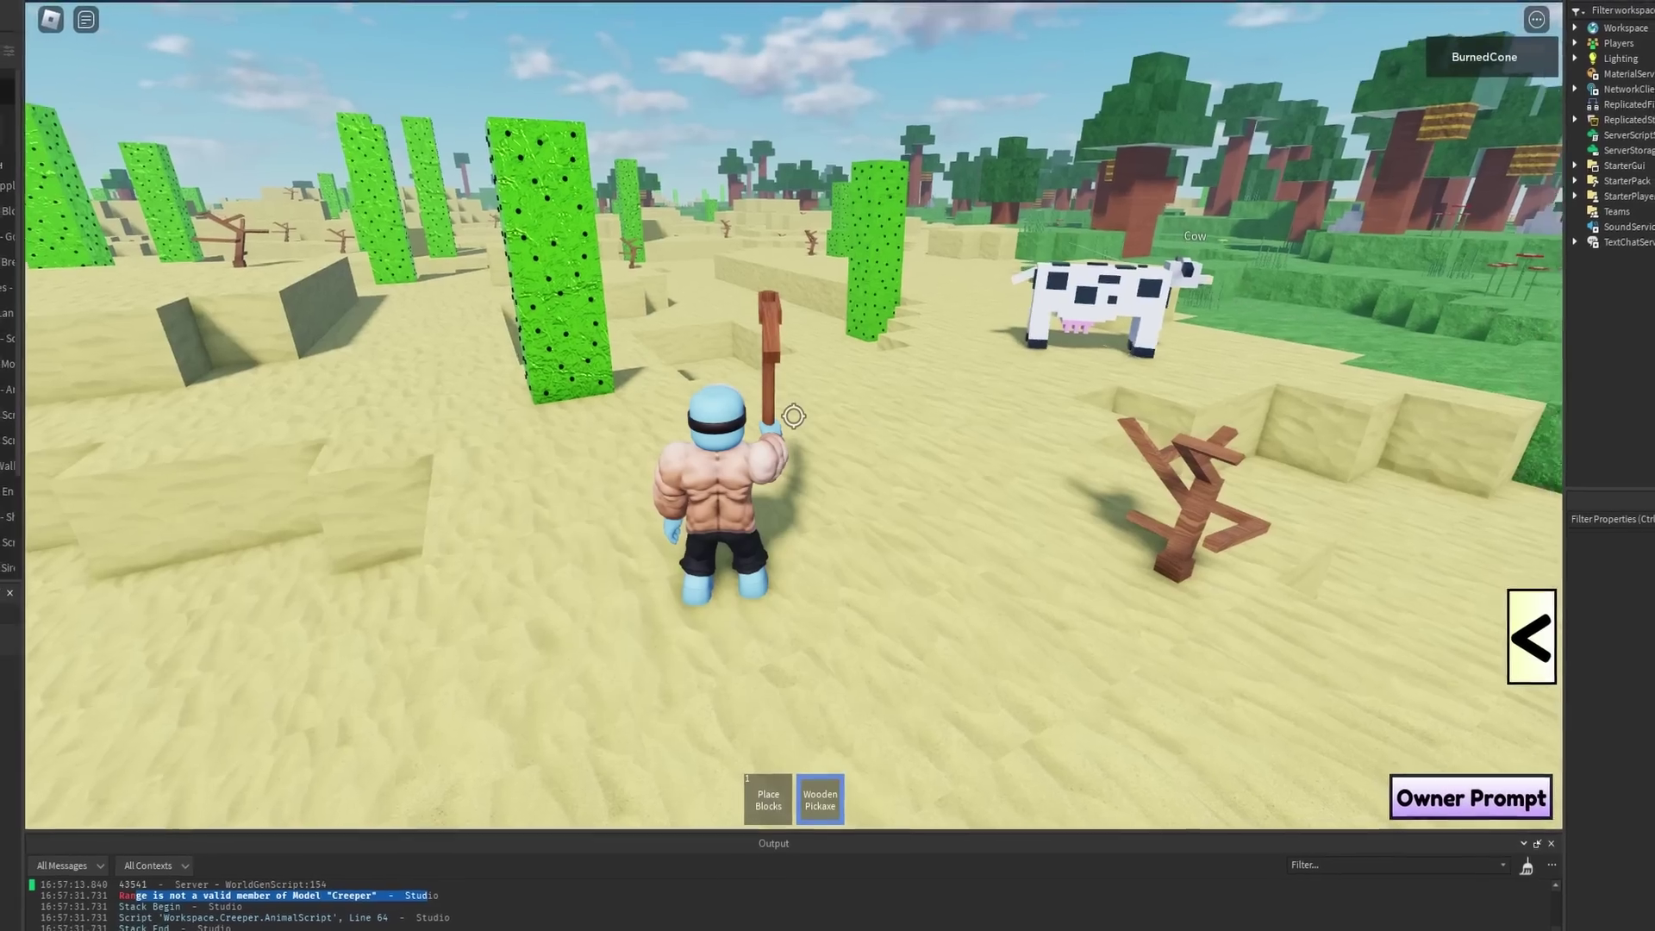
key("w")
key("a")
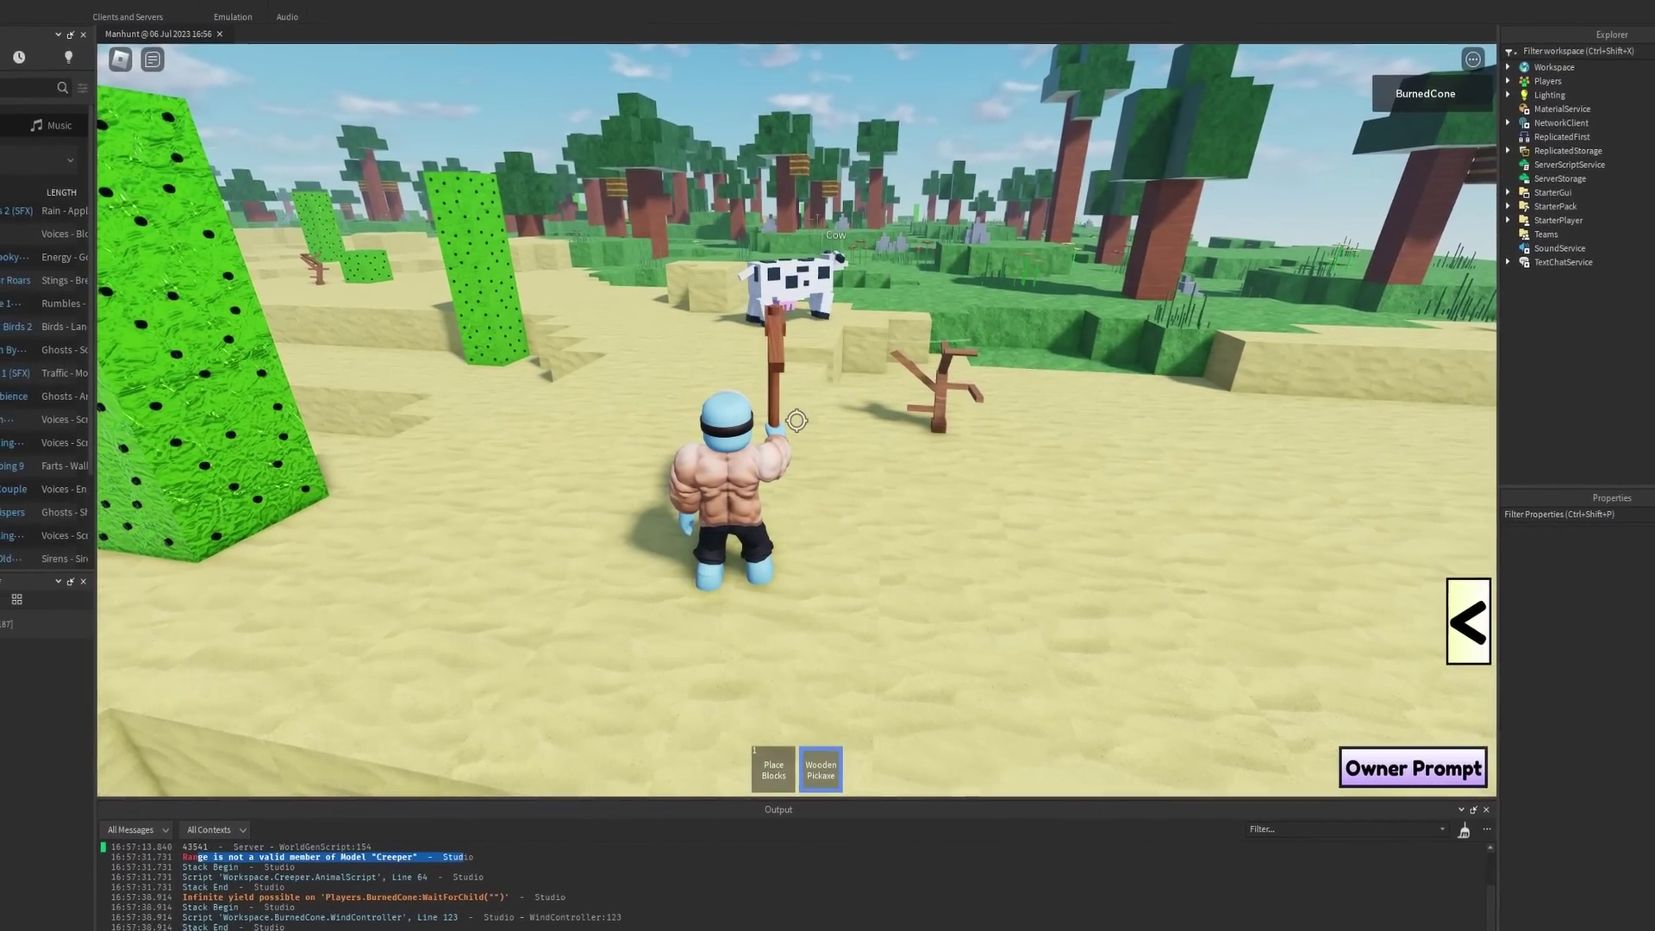
key("a")
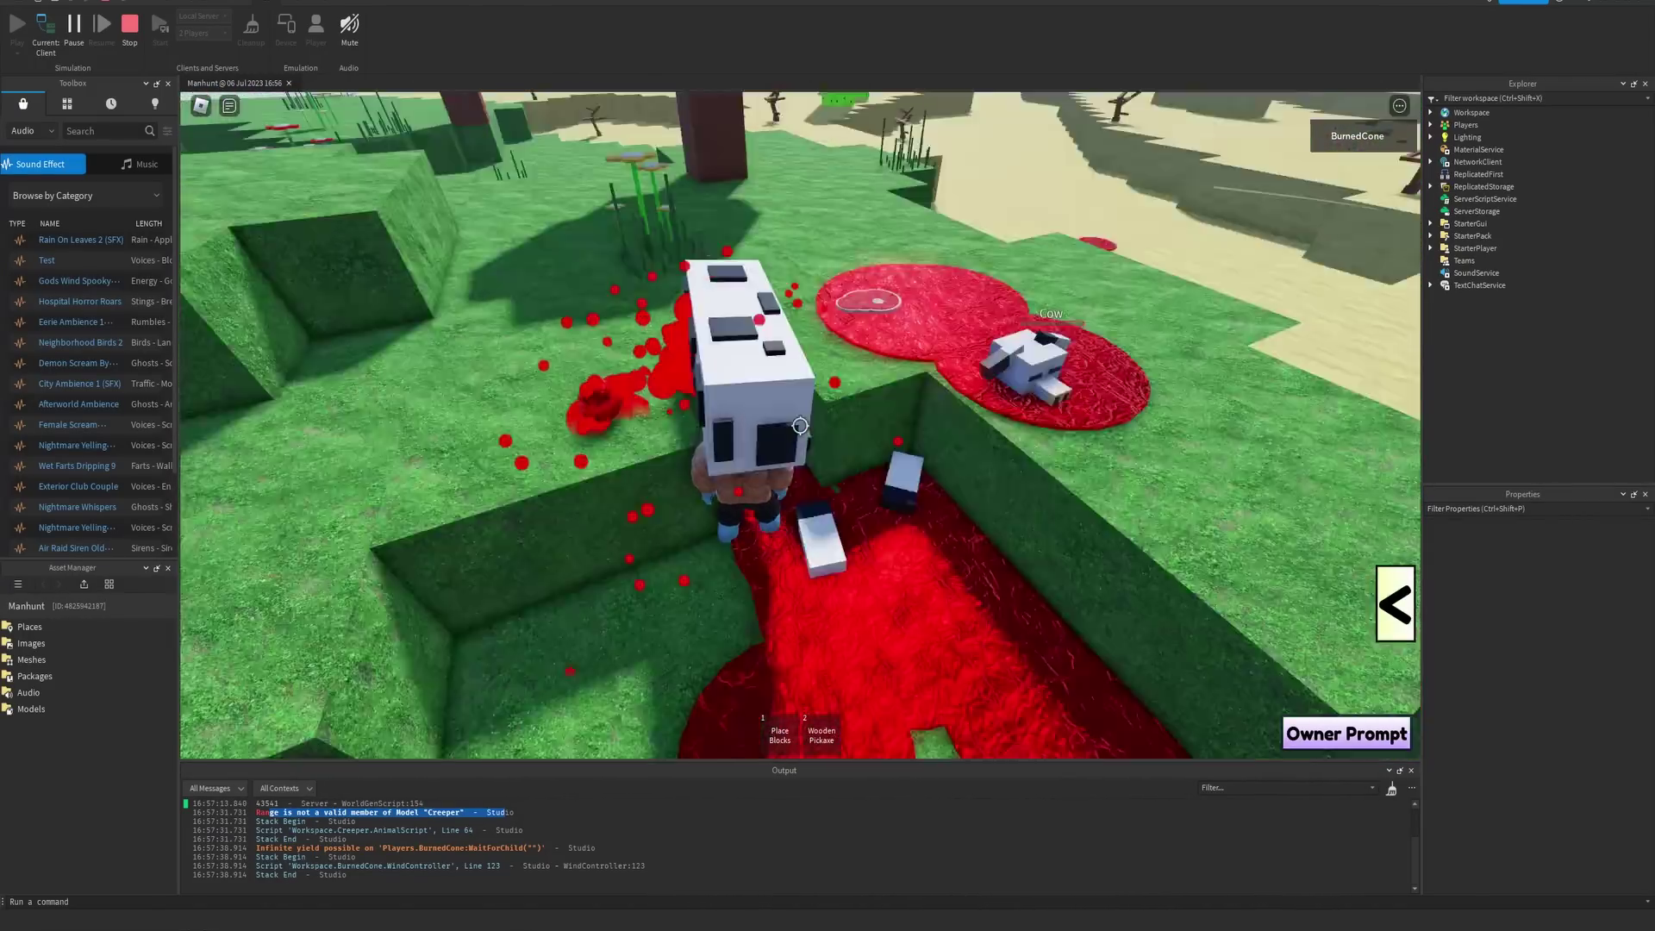
- Release the locked camera, inspect the slain cow's remains up close and jump out of the grass pit
key("shift")
scroll(800, 426, "up", 5)
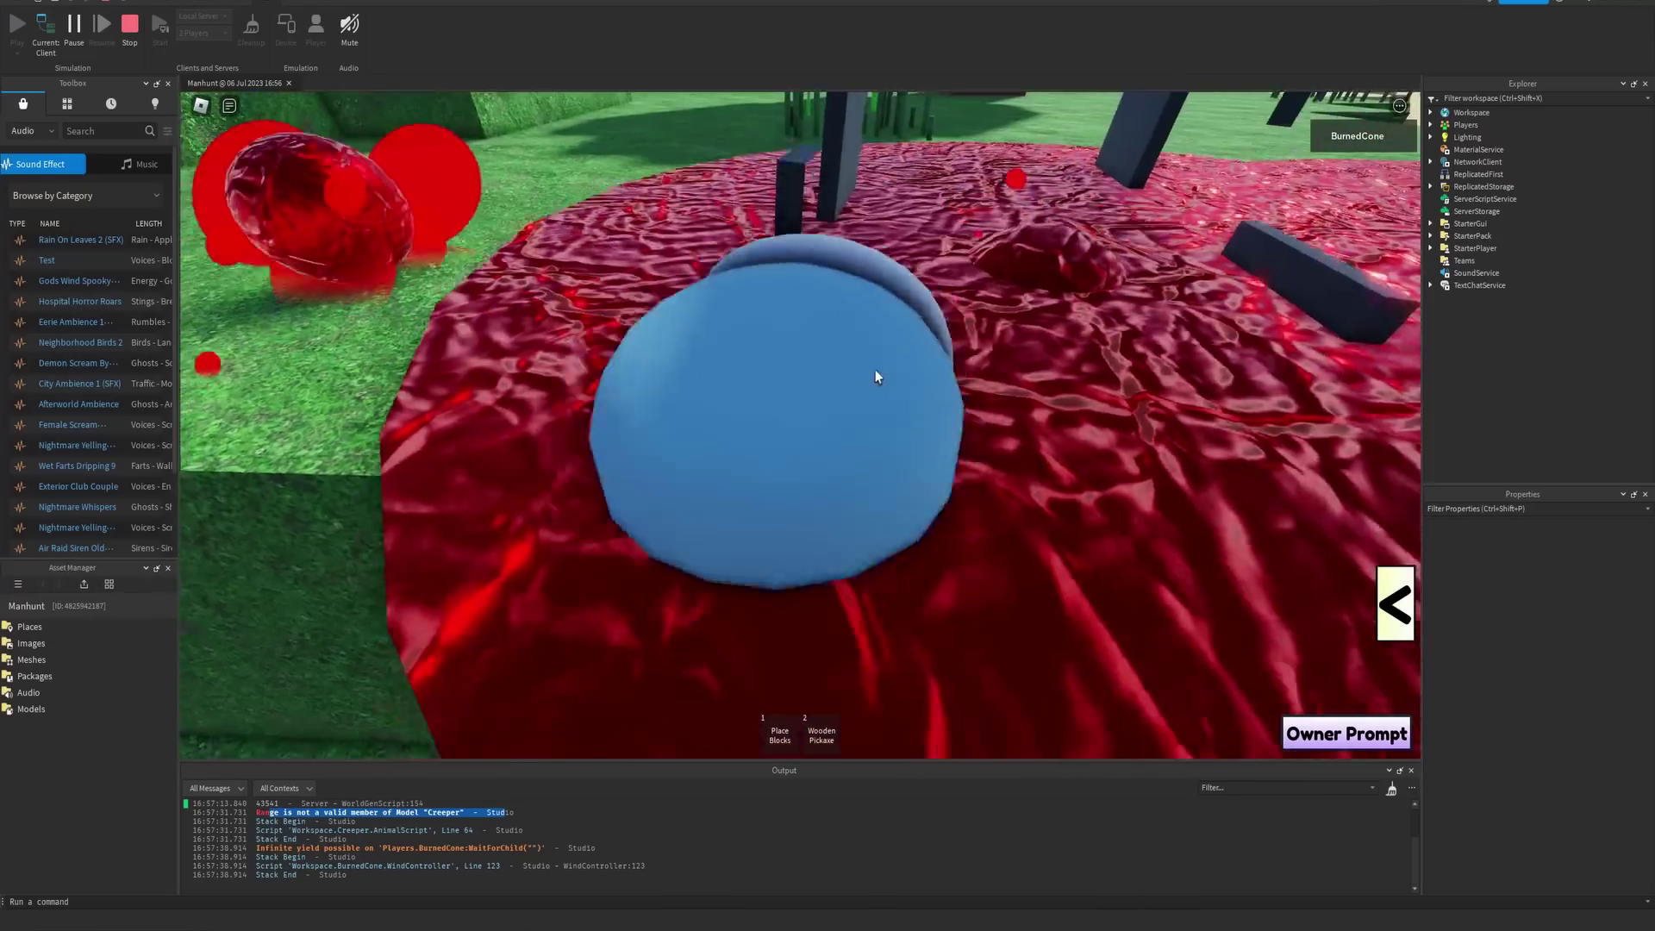
scroll(891, 359, "down", 5)
key("w")
key("space")
right_click_drag(893, 359, 893, 360)
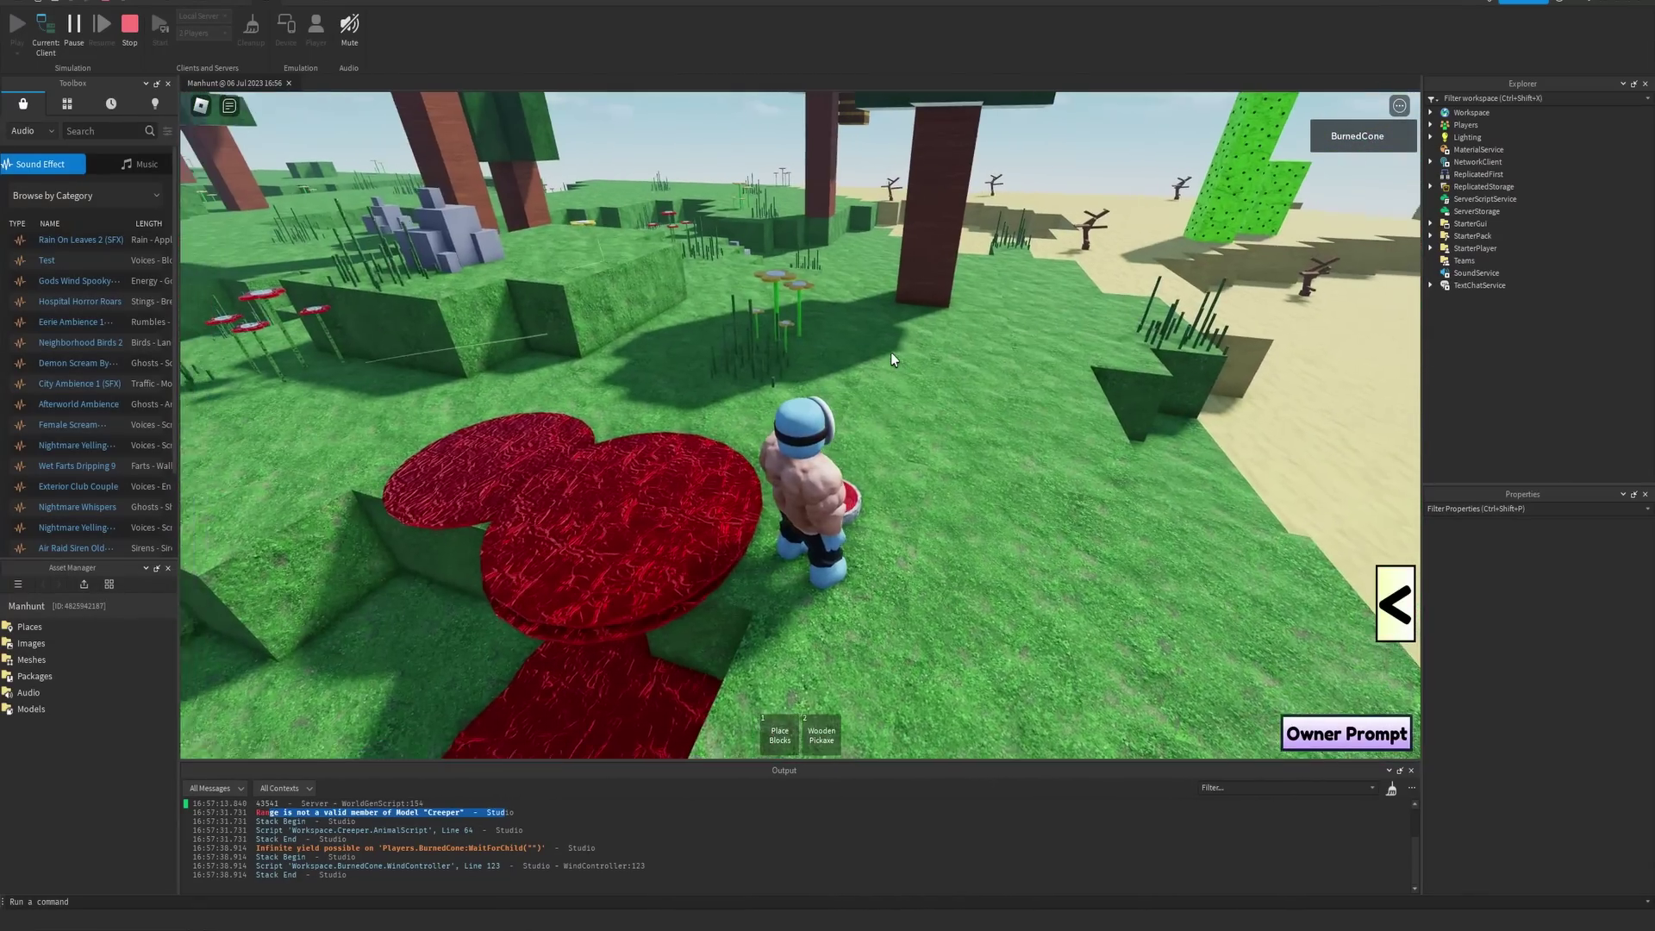
- Walk around the red pools and pick up the Raw Meat dropped by the cow
key("d")
key("w")
key("a")
key("s")
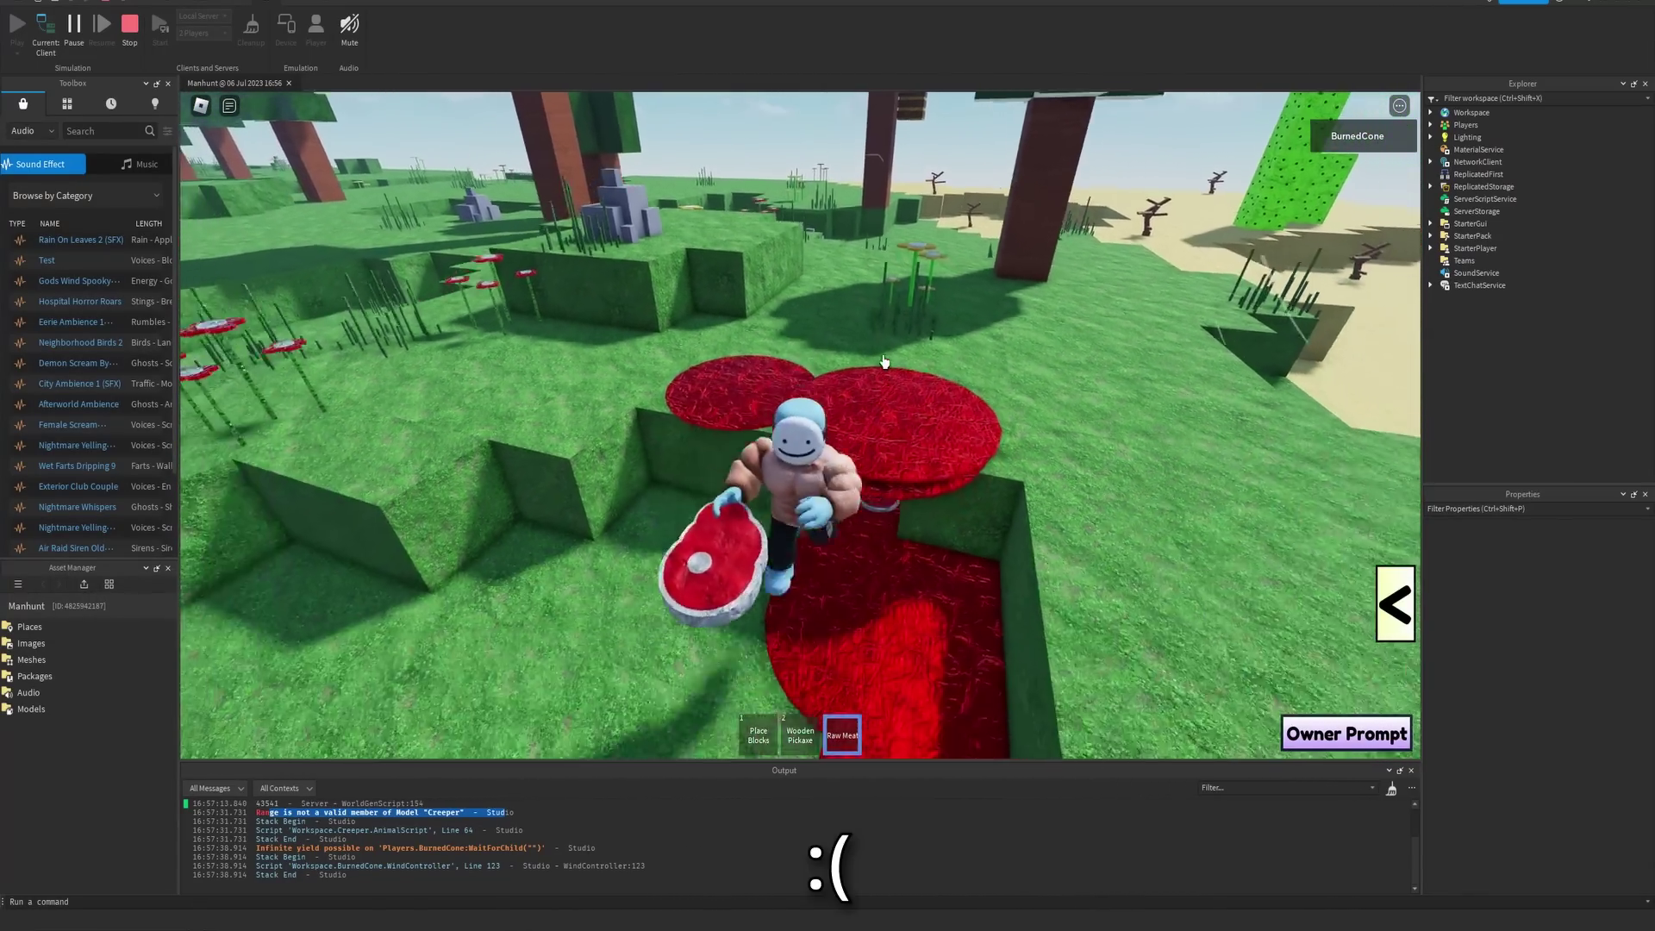
key("w")
right_click_drag(886, 360, 865, 428)
key("space")
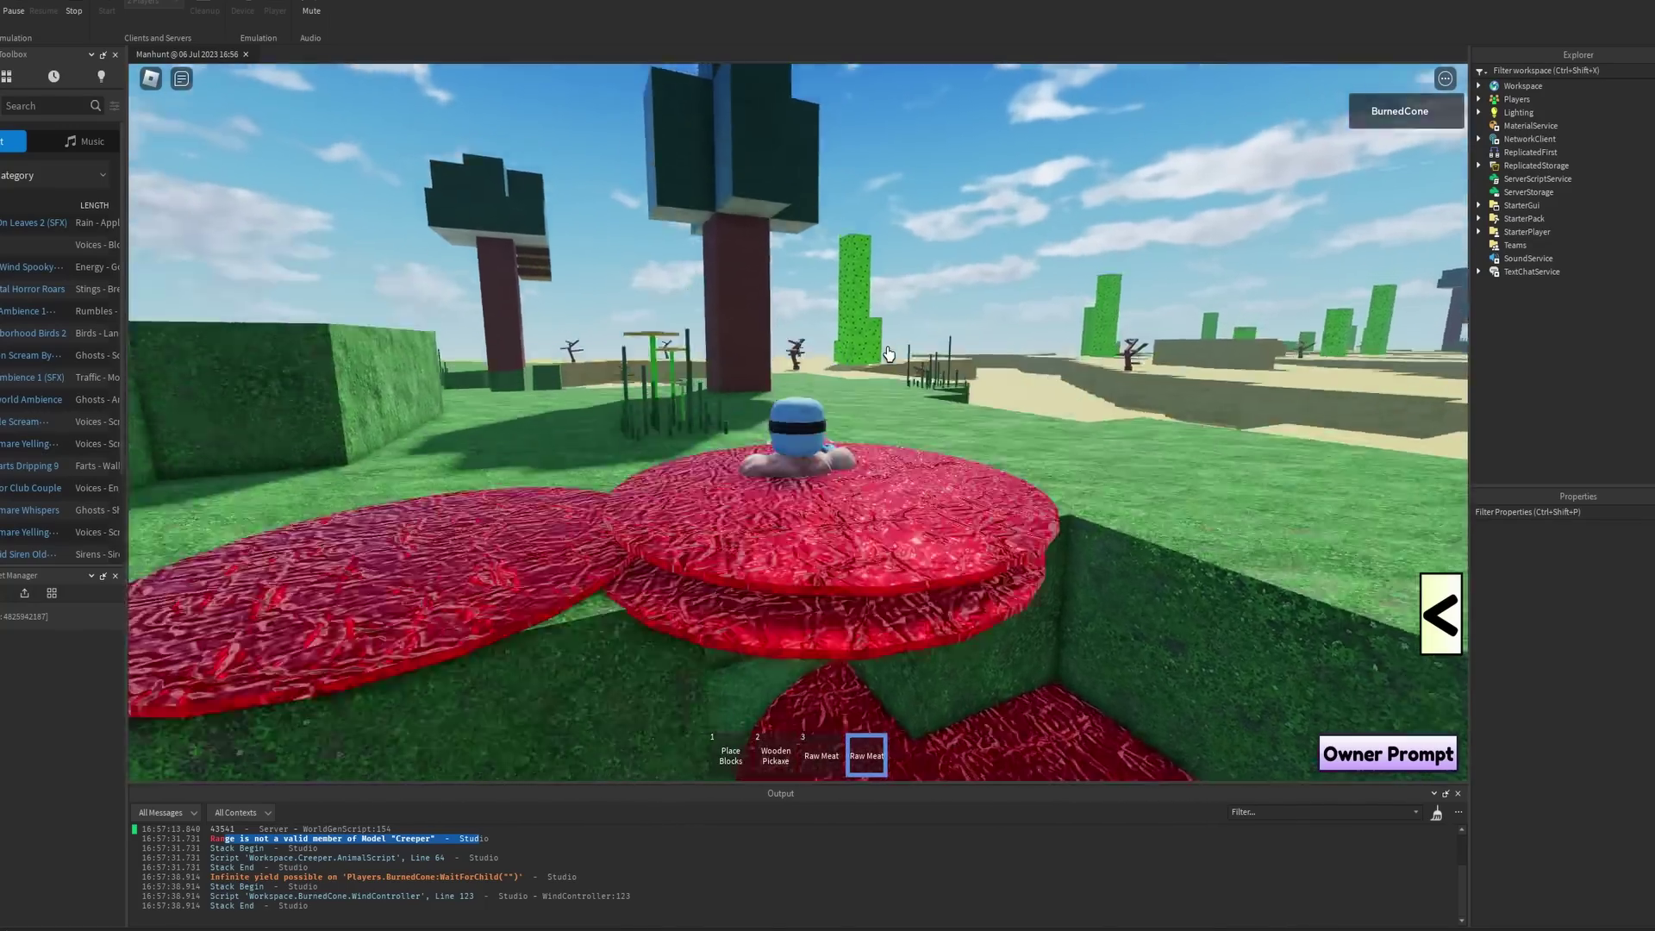
- Step off the red pools onto the grass and use the held Raw Meat
key("d")
right_click_drag(1031, 398, 974, 369)
key("w")
left_click(1030, 412)
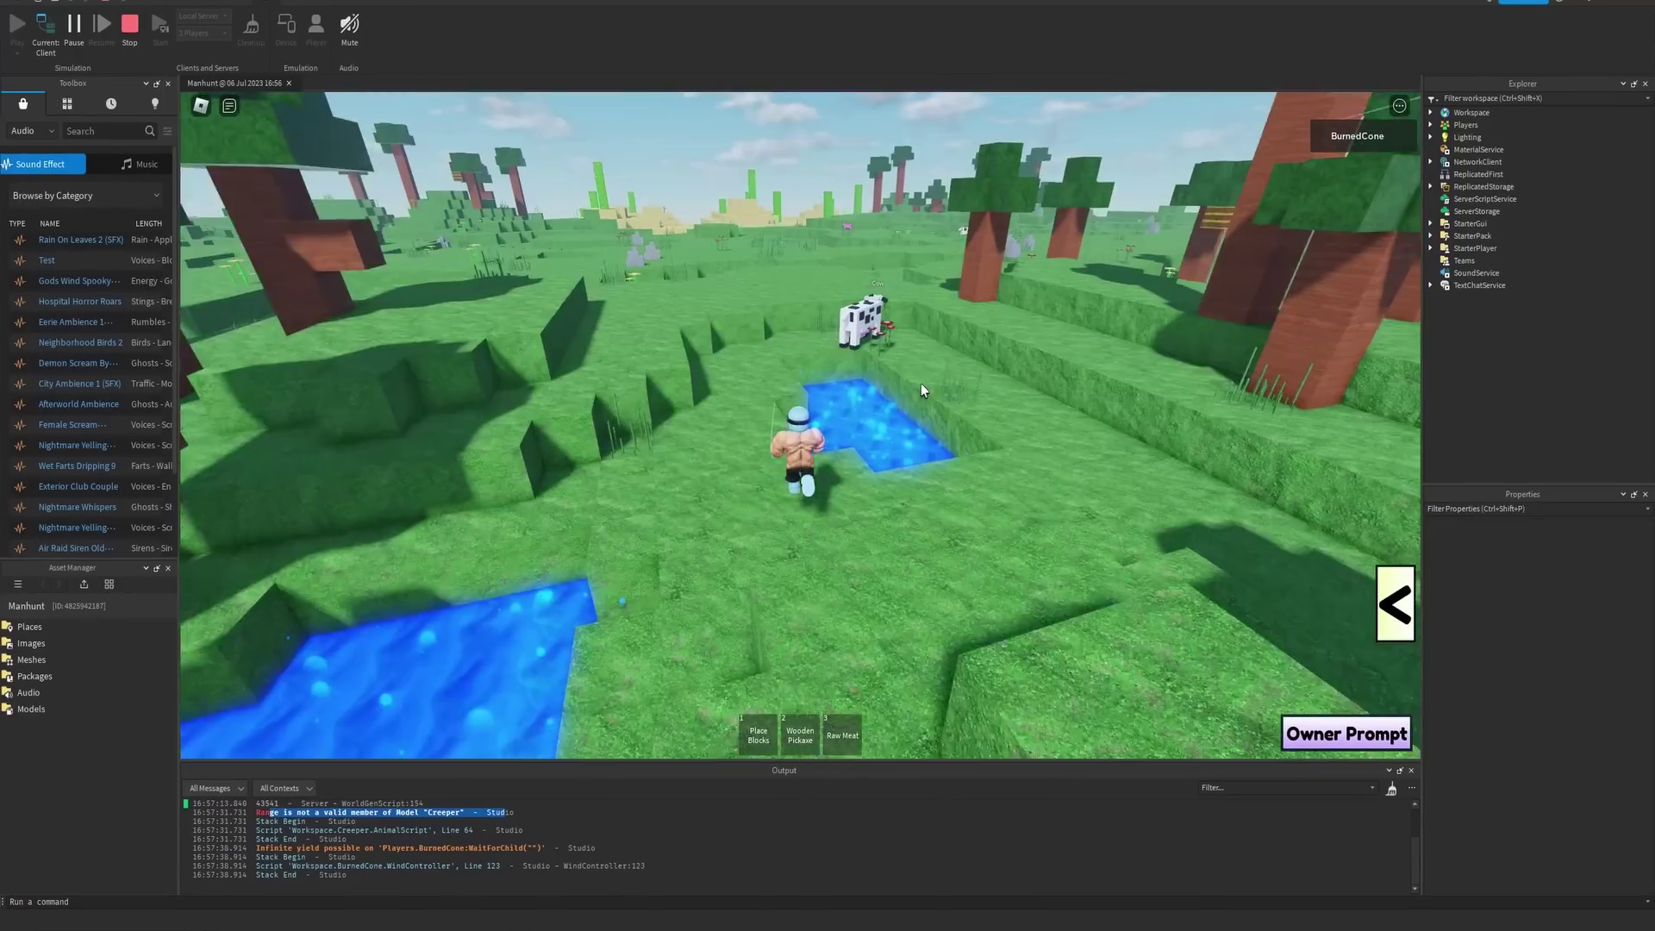
- Run past the small lakes and the cow to inspect the pink pig in the grassland
key("w")
key("space")
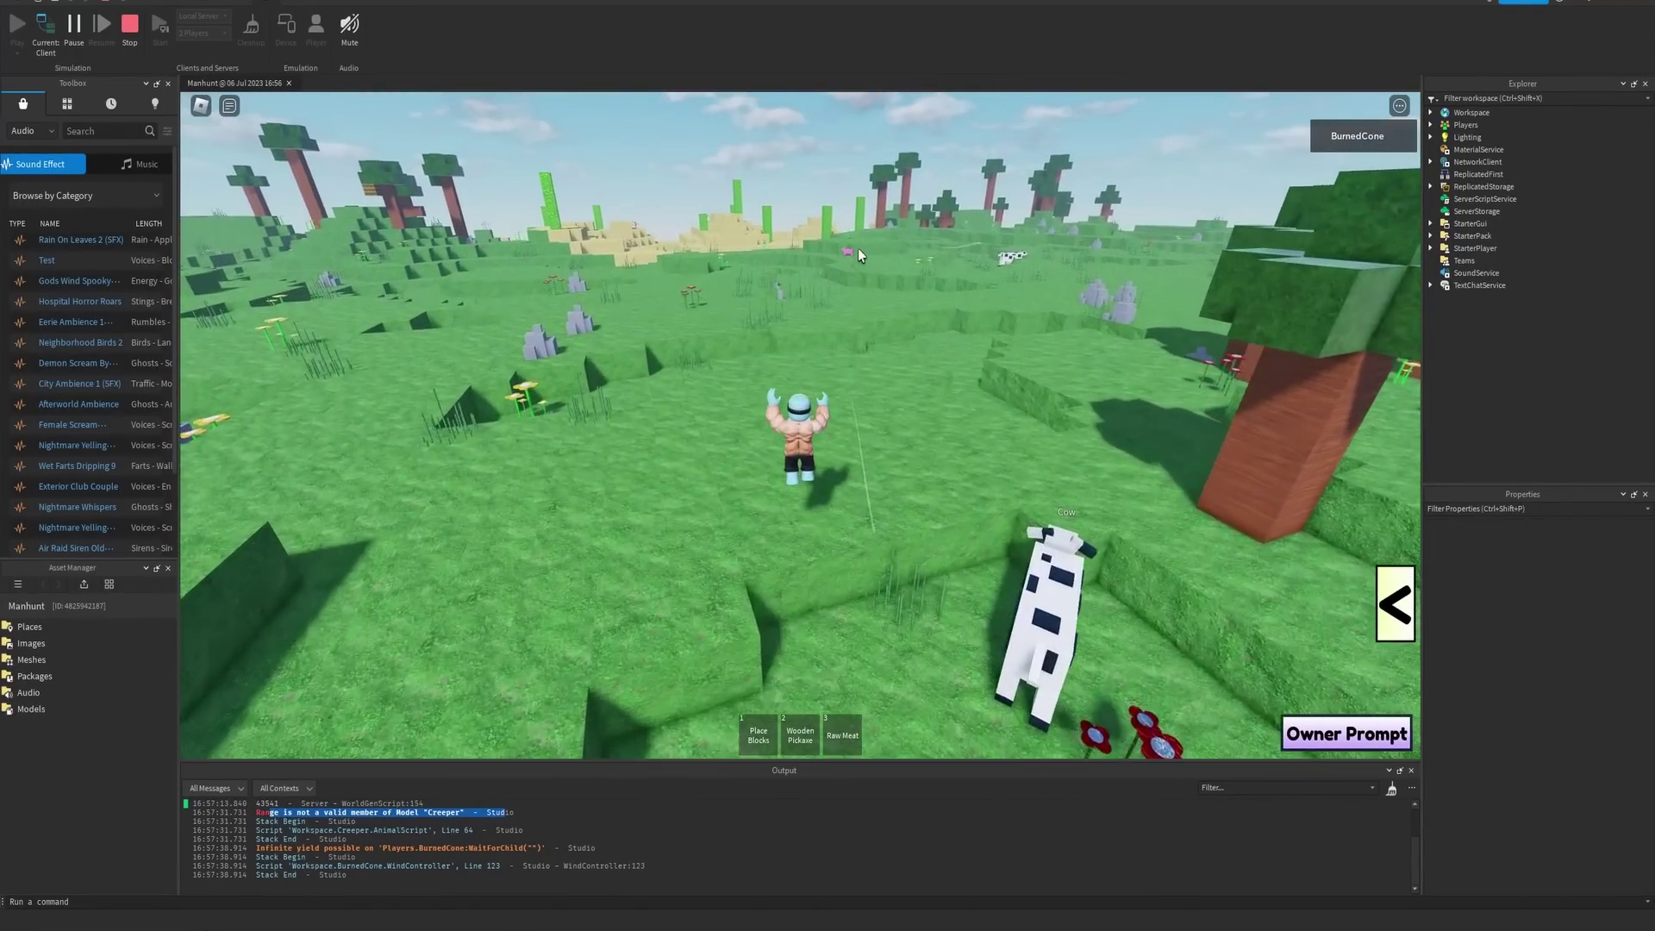
key("w")
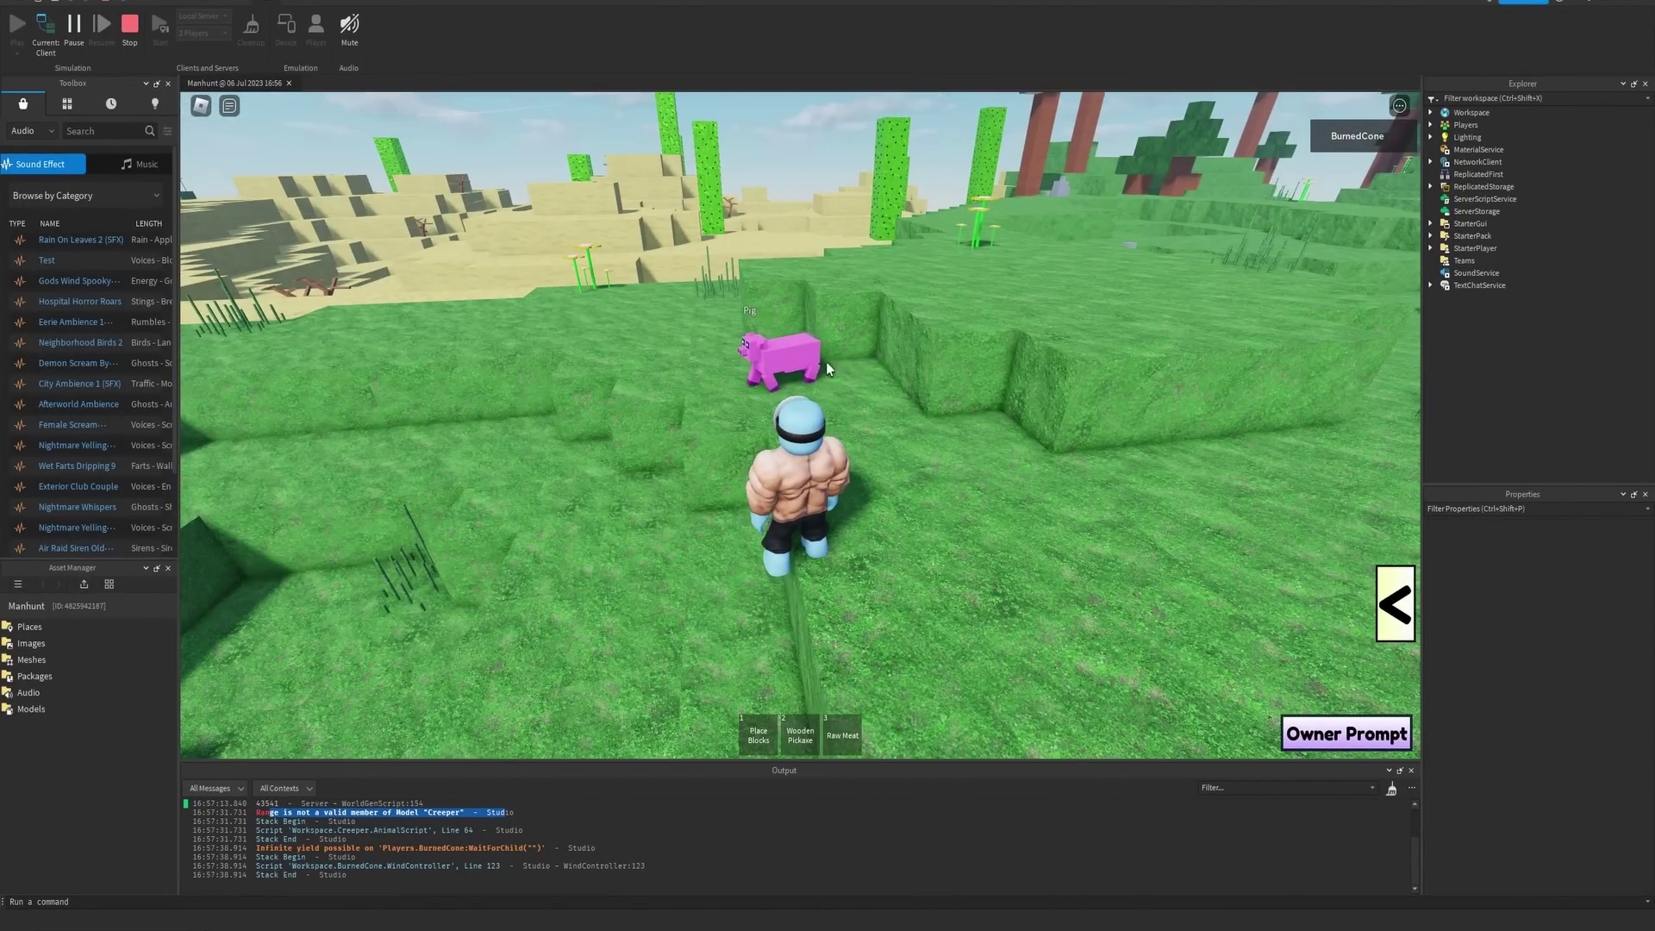
right_click_drag(691, 366, 691, 365)
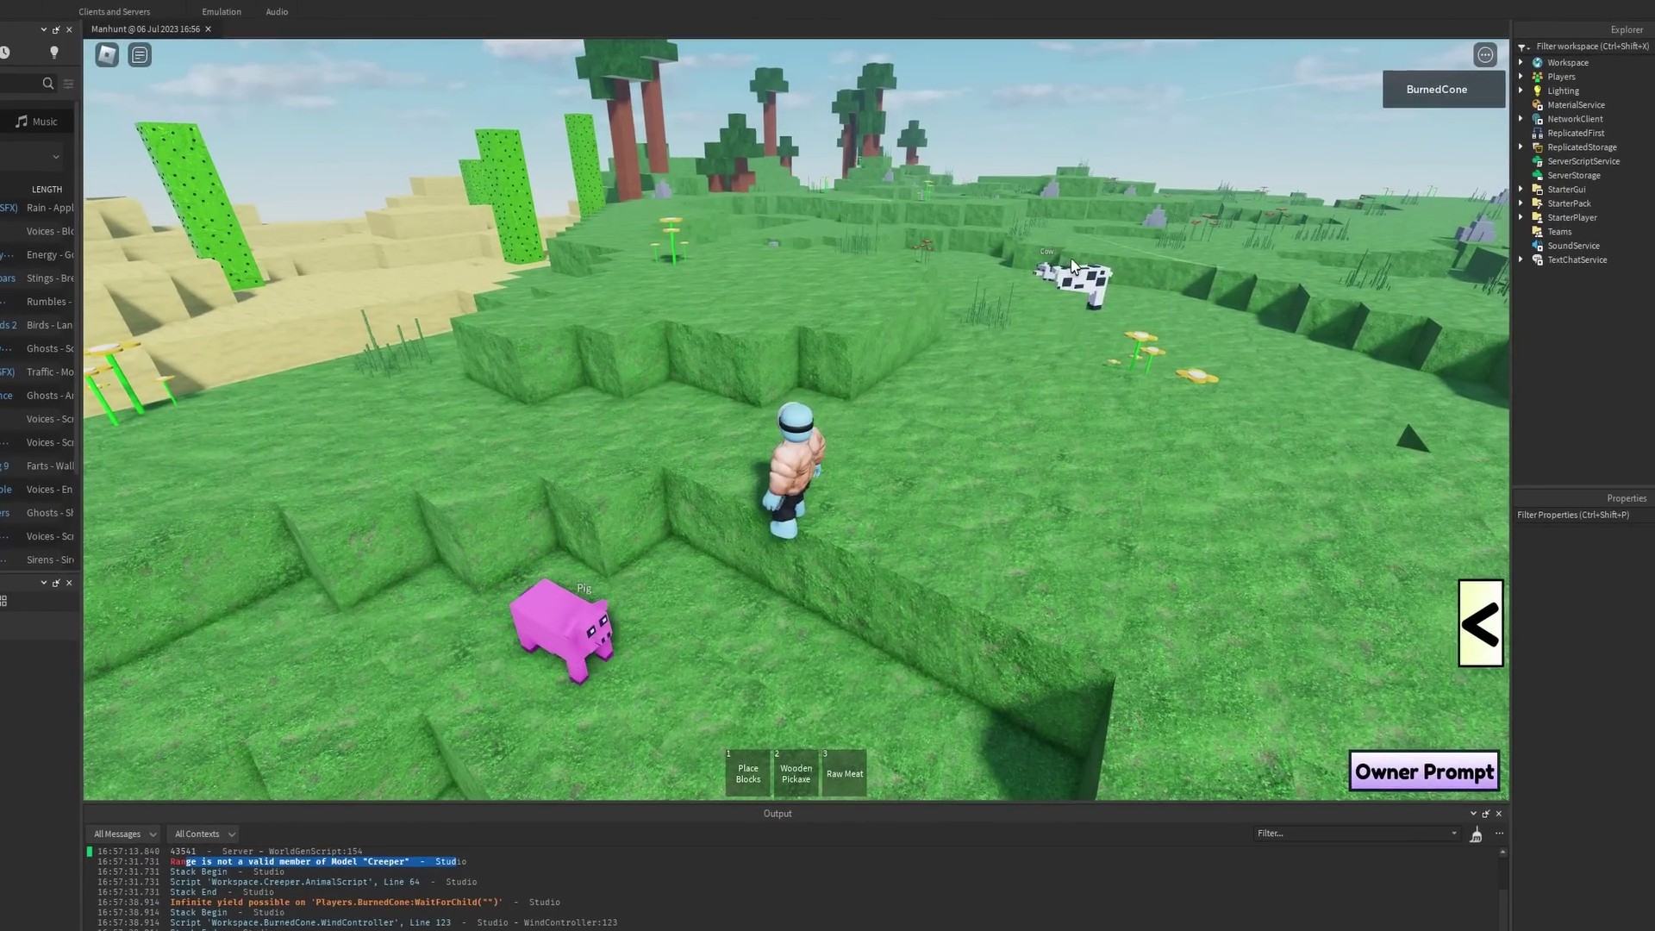
- Cross the grassland and run up to the Enderman among the trees
key("w")
right_click_drag(1074, 264, 1075, 264)
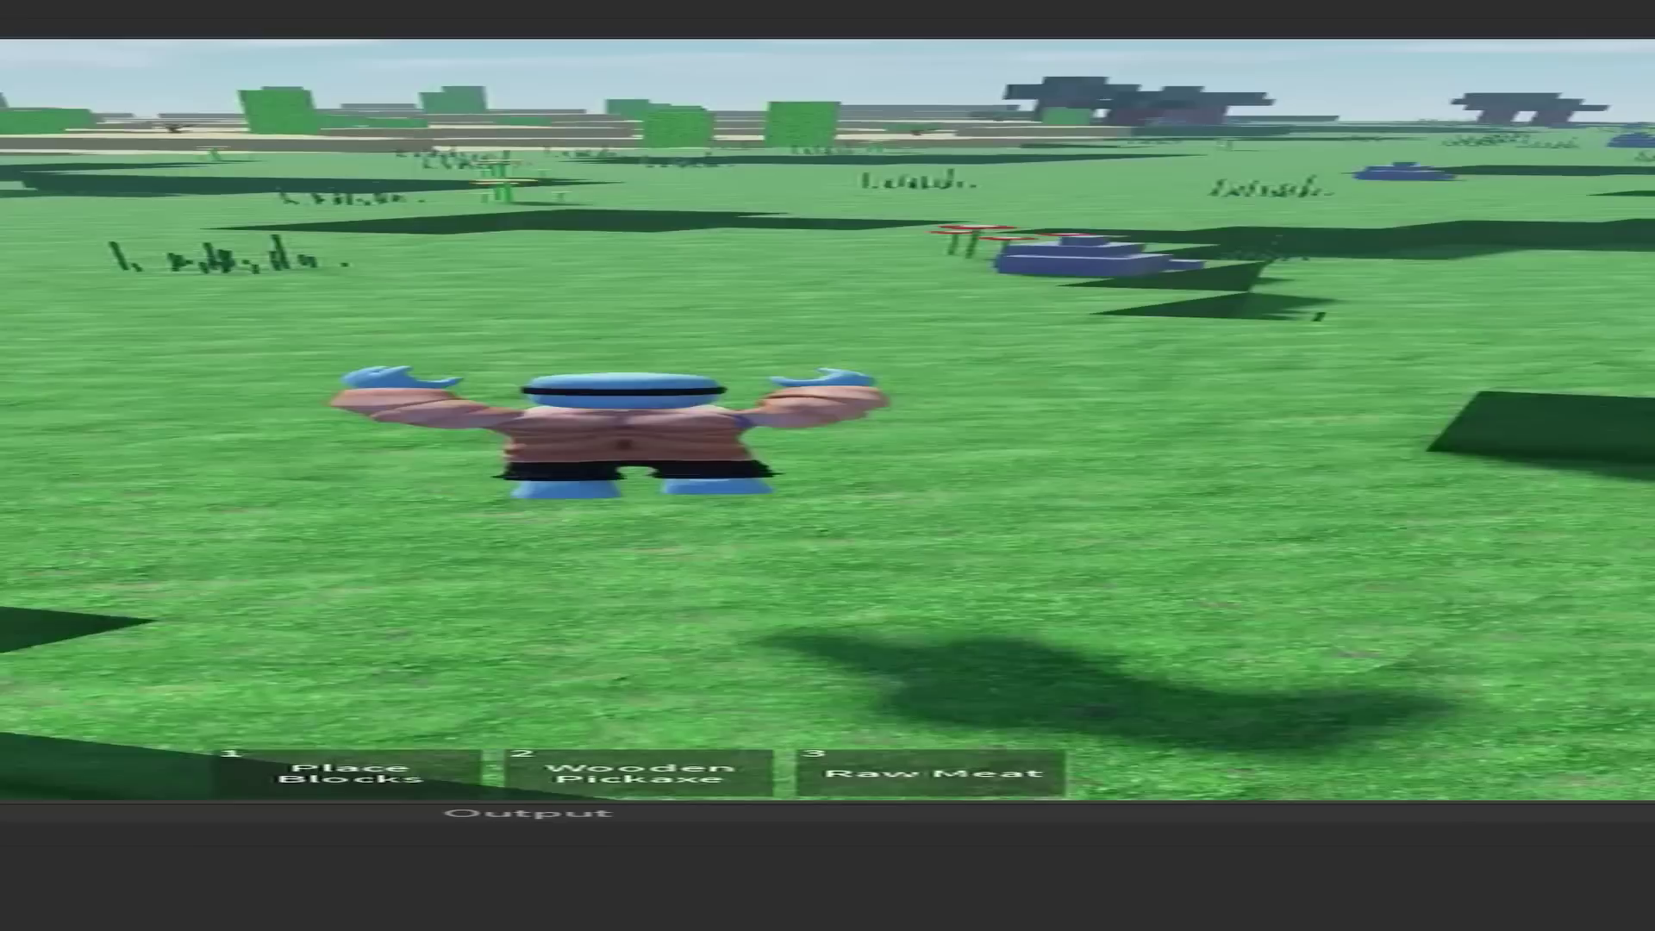
key("w")
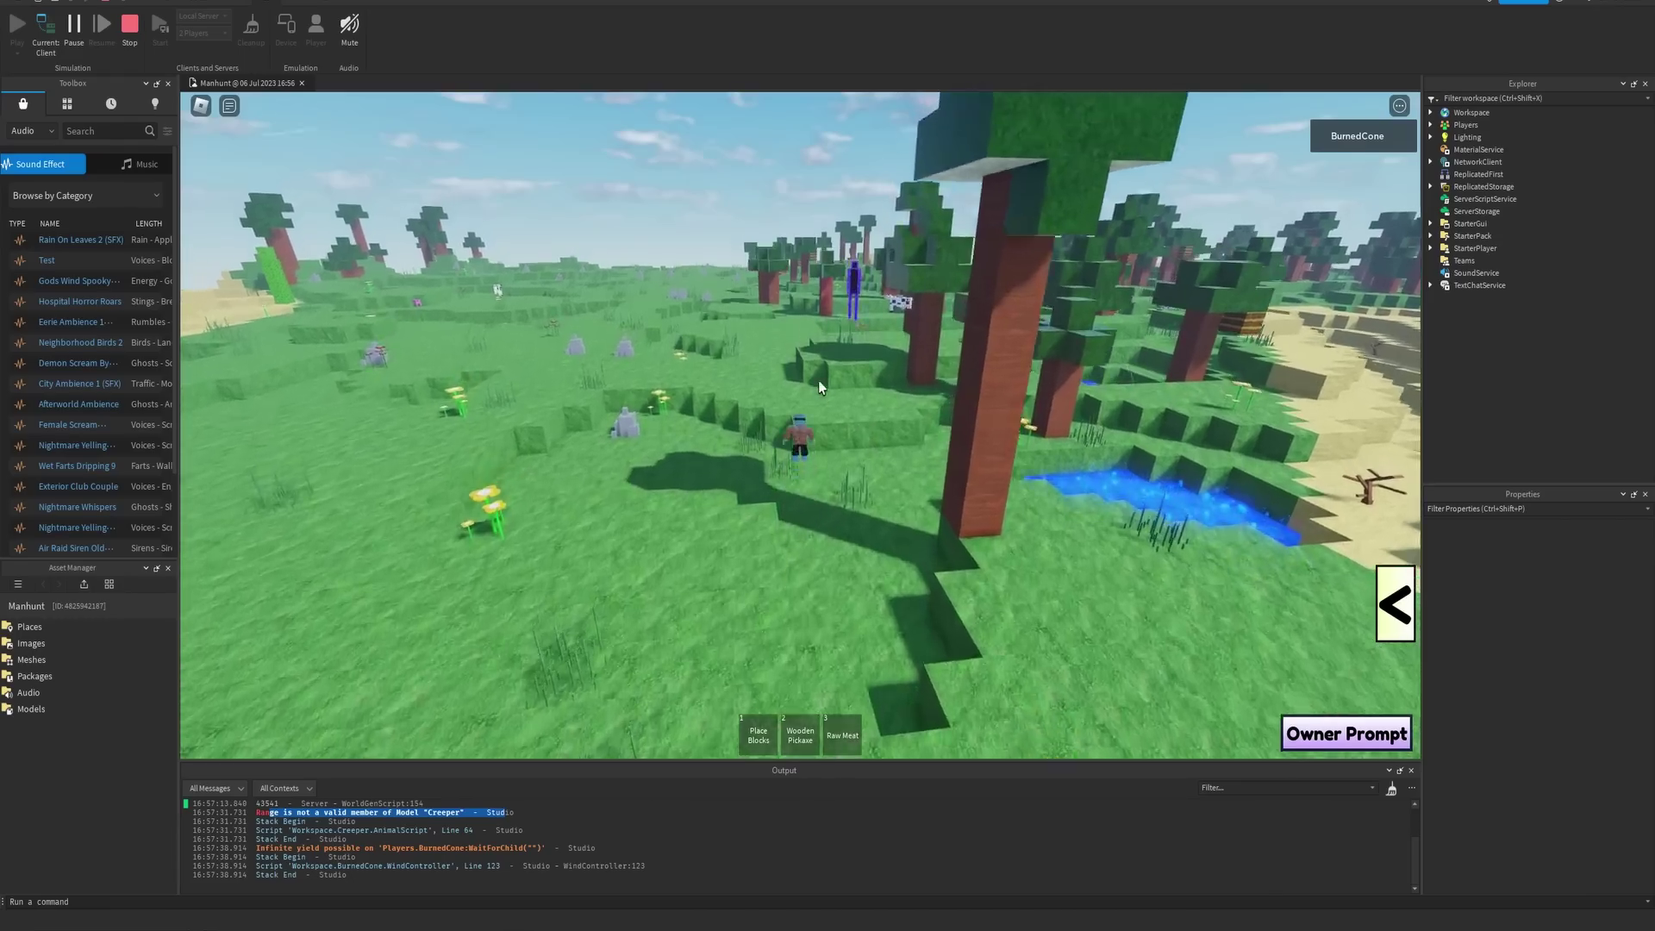
key("w")
key("space")
key("w")
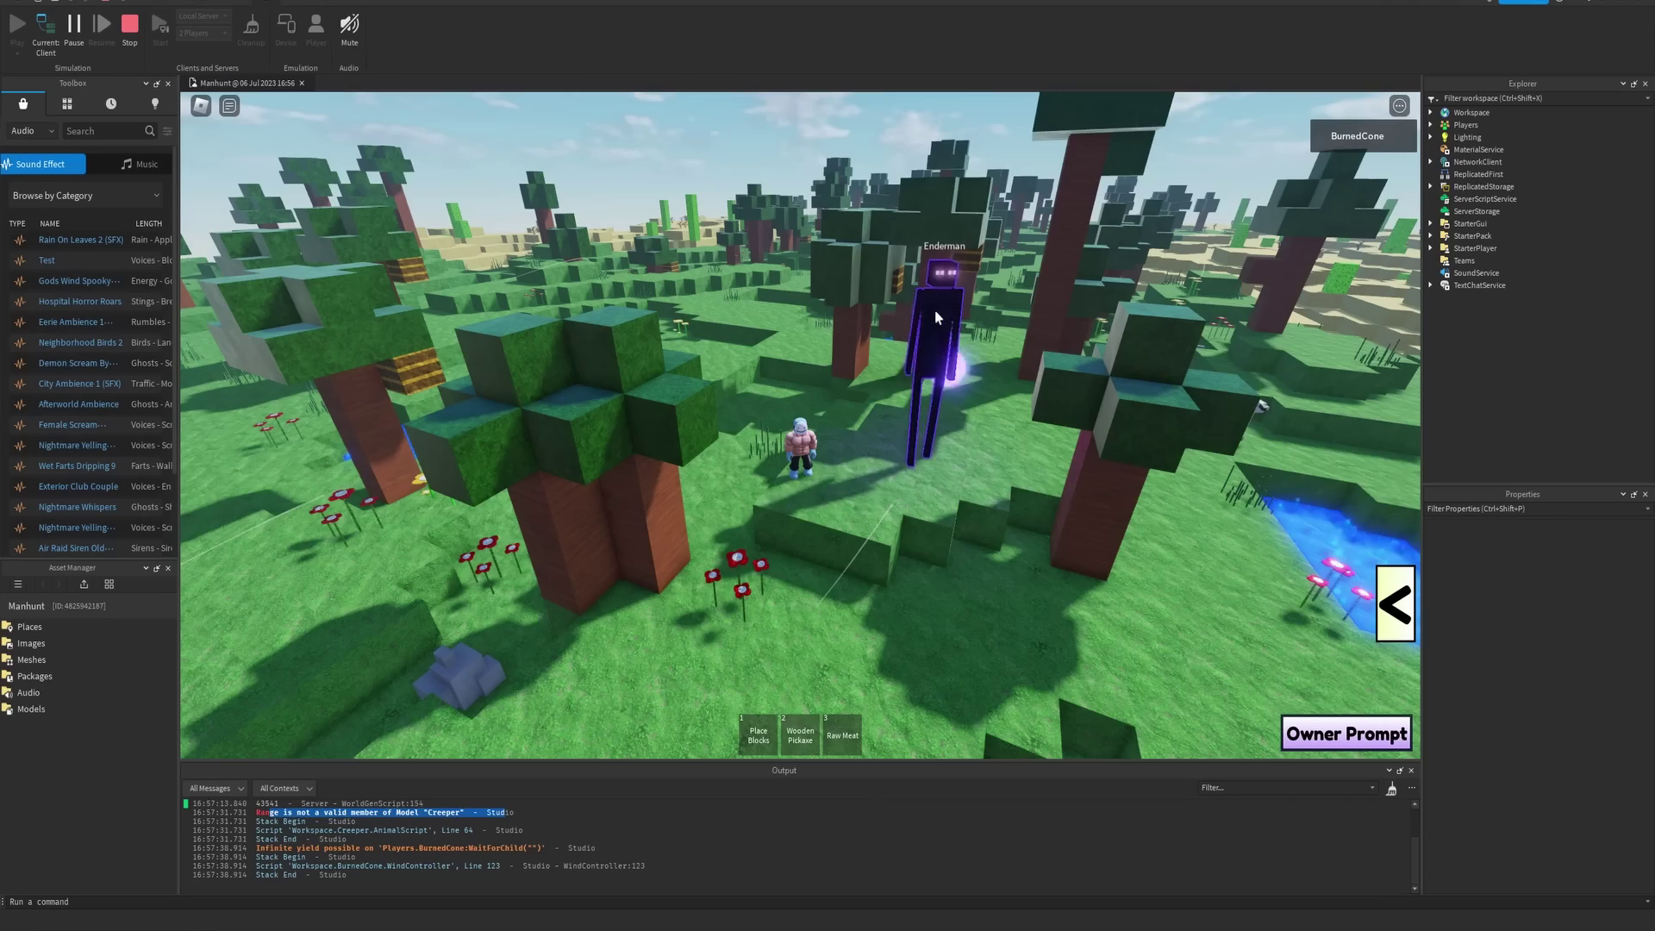
- Examine the Enderman from several angles, backing the character away from it across the grass
right_click_drag(876, 331, 613, 276)
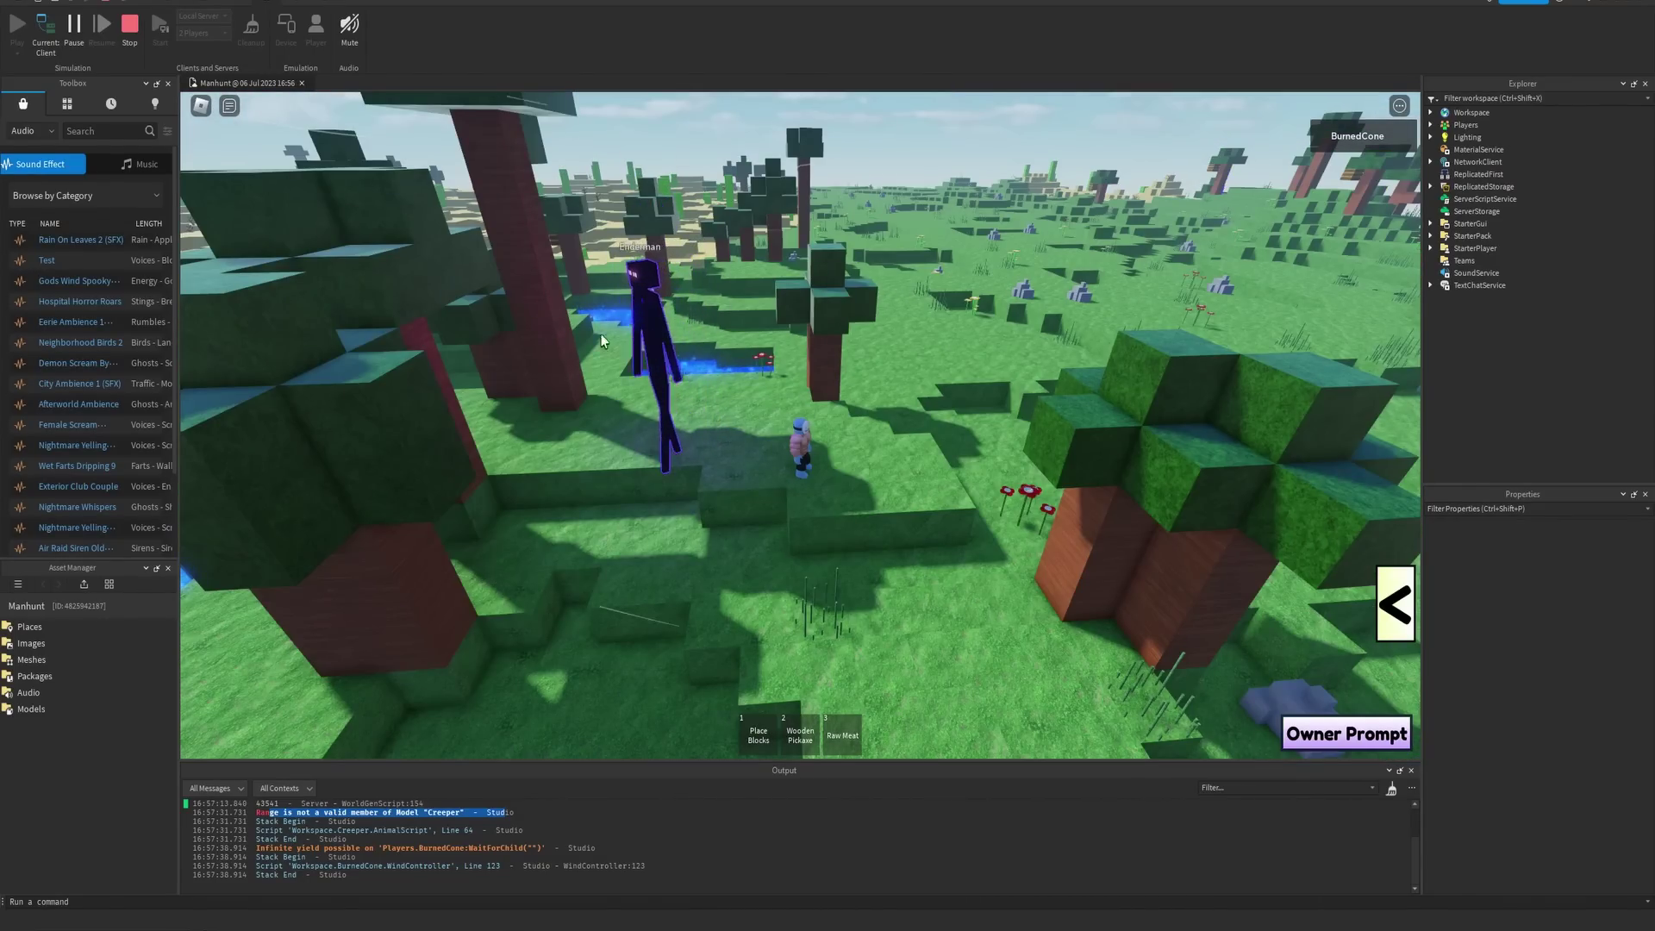
right_click_drag(630, 364, 634, 364)
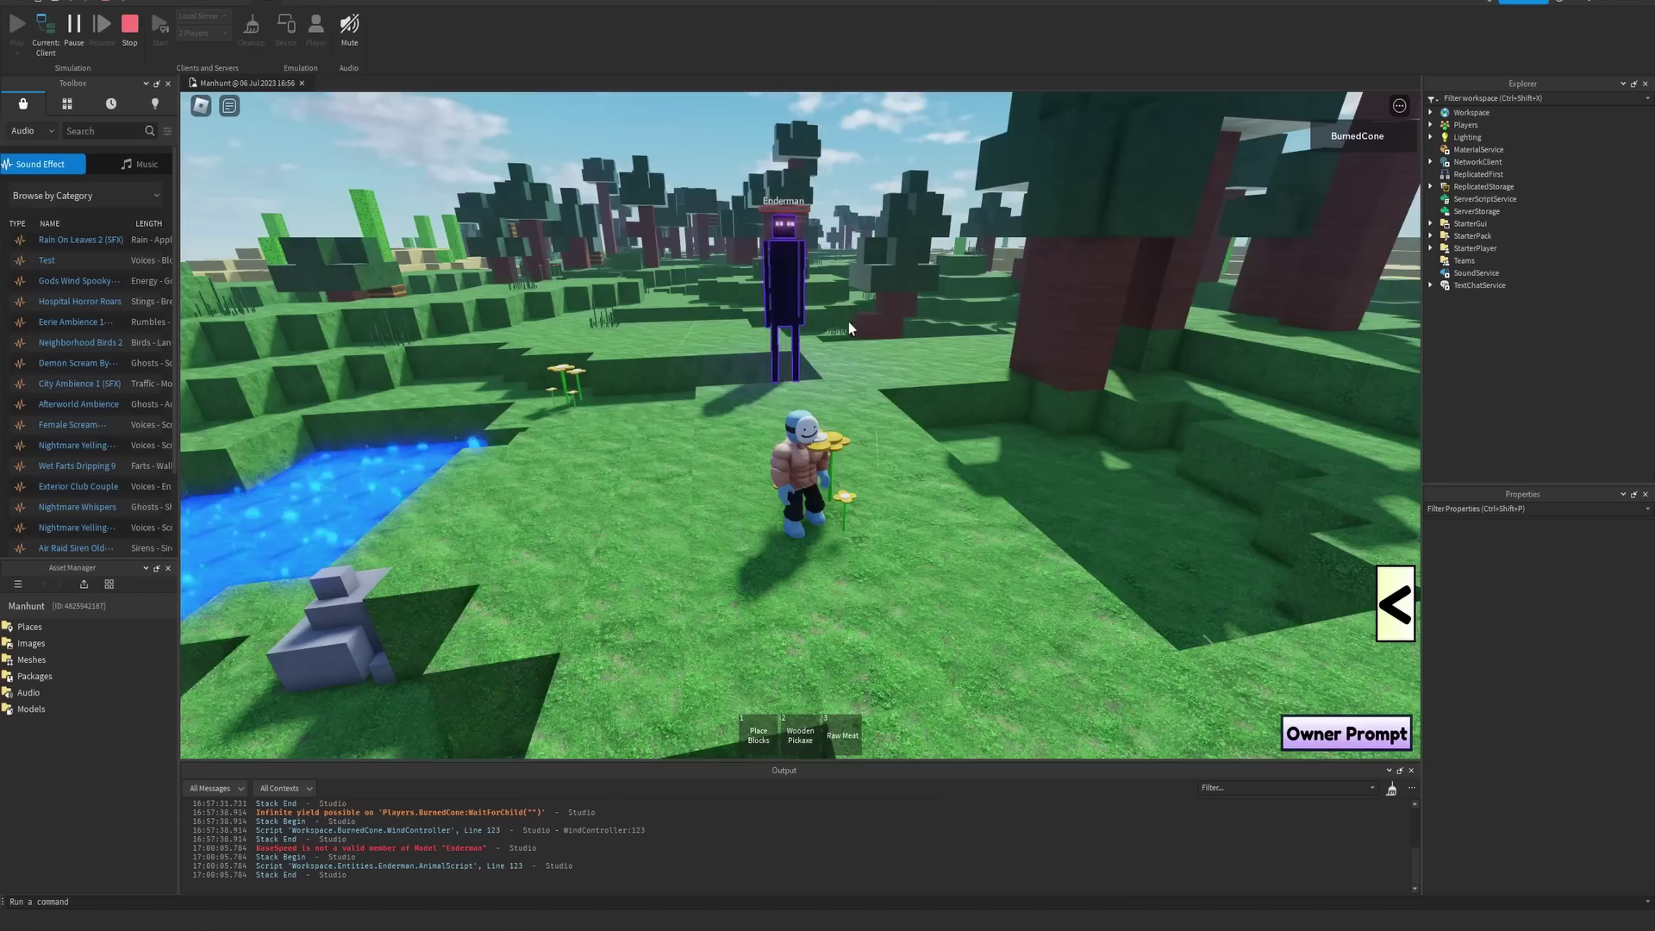
mouse_move(848, 323)
right_mouse_down()
mouse_move(805, 325)
mouse_move(886, 331)
mouse_move(839, 331)
right_mouse_up()
key("s")
key("s")
key("a")
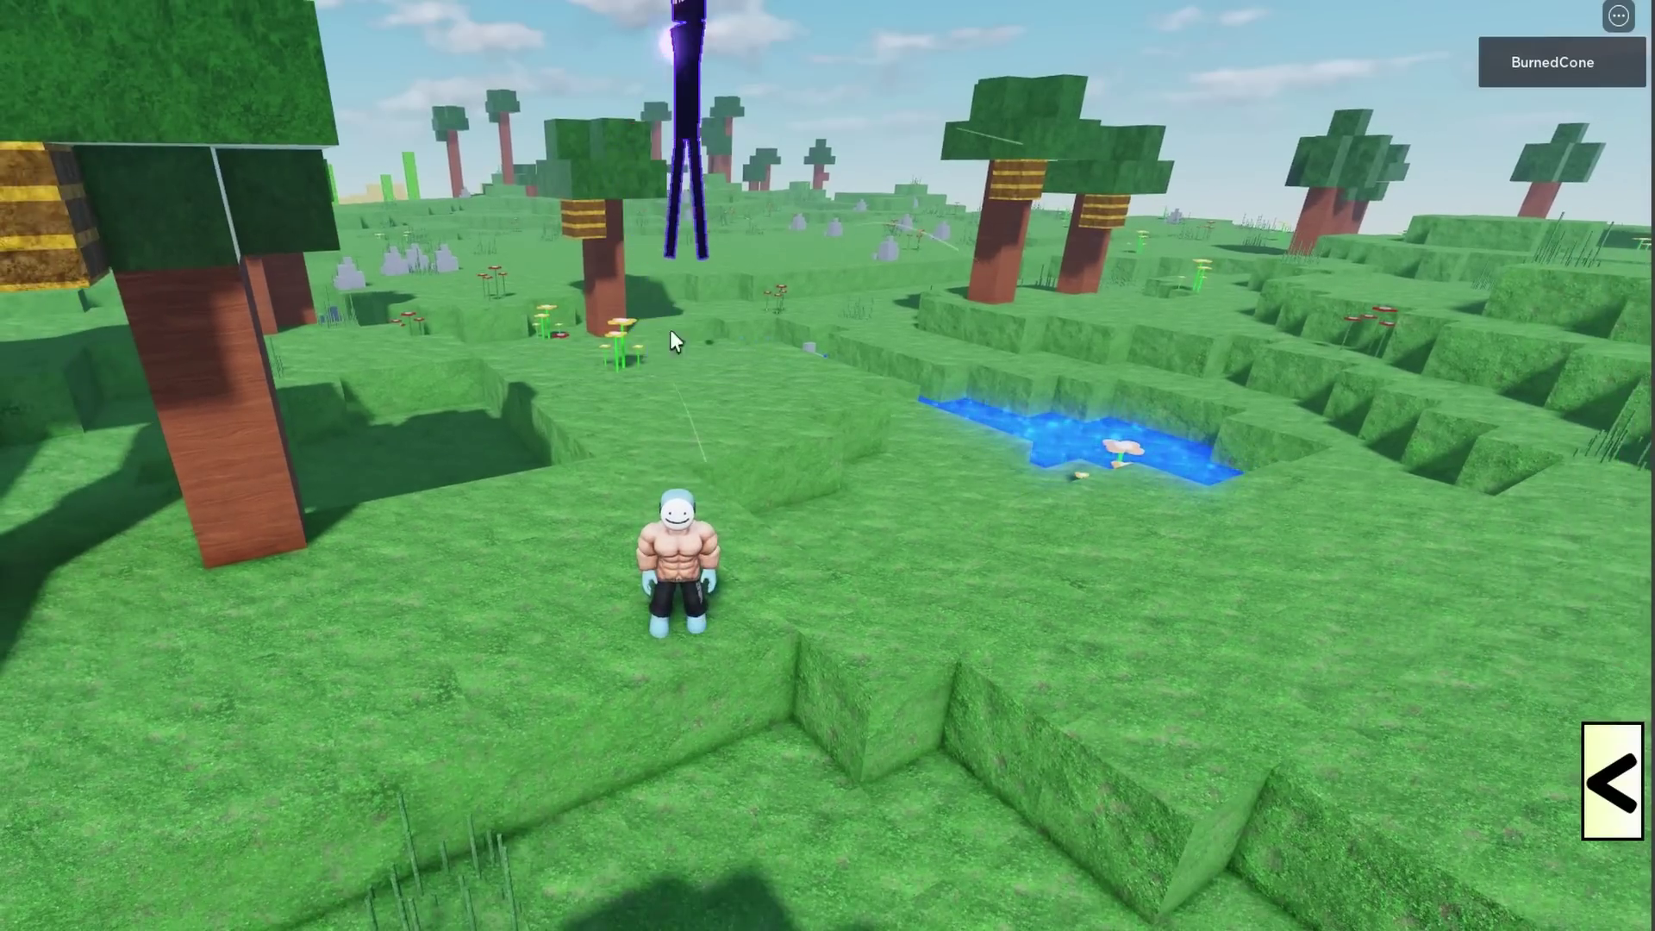
- Move the character past the trees and lake to observe how the Enderman follows and teleports
key("a")
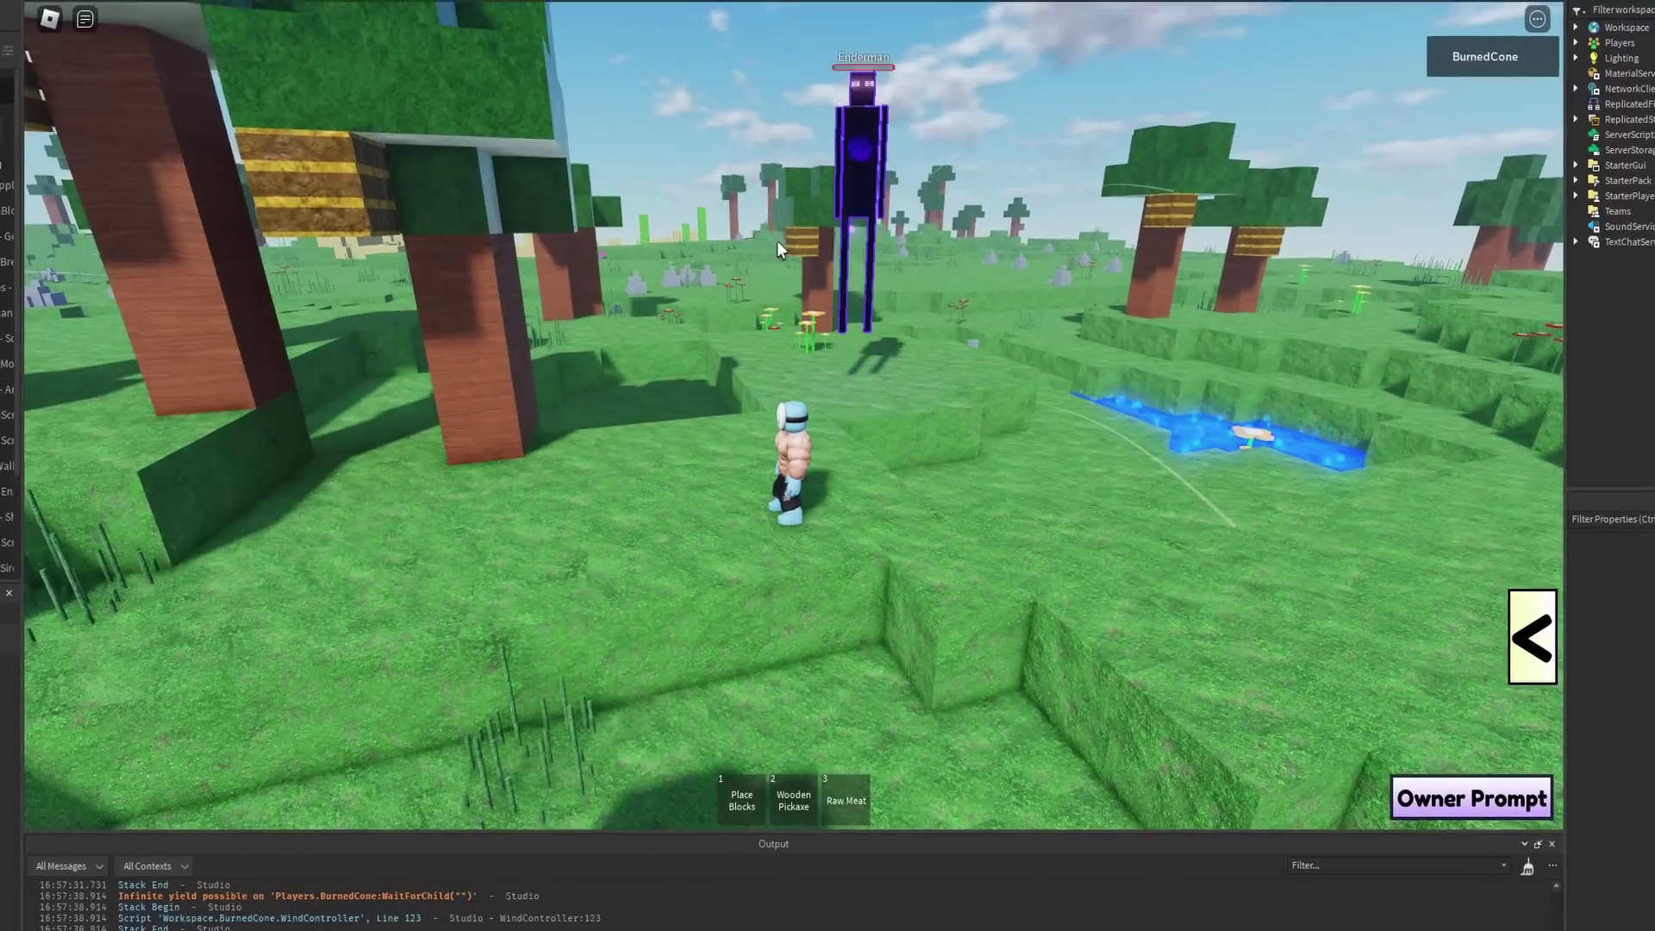
key("a")
right_click_drag(871, 271, 866, 287)
key("w")
right_click_drag(619, 391, 619, 391)
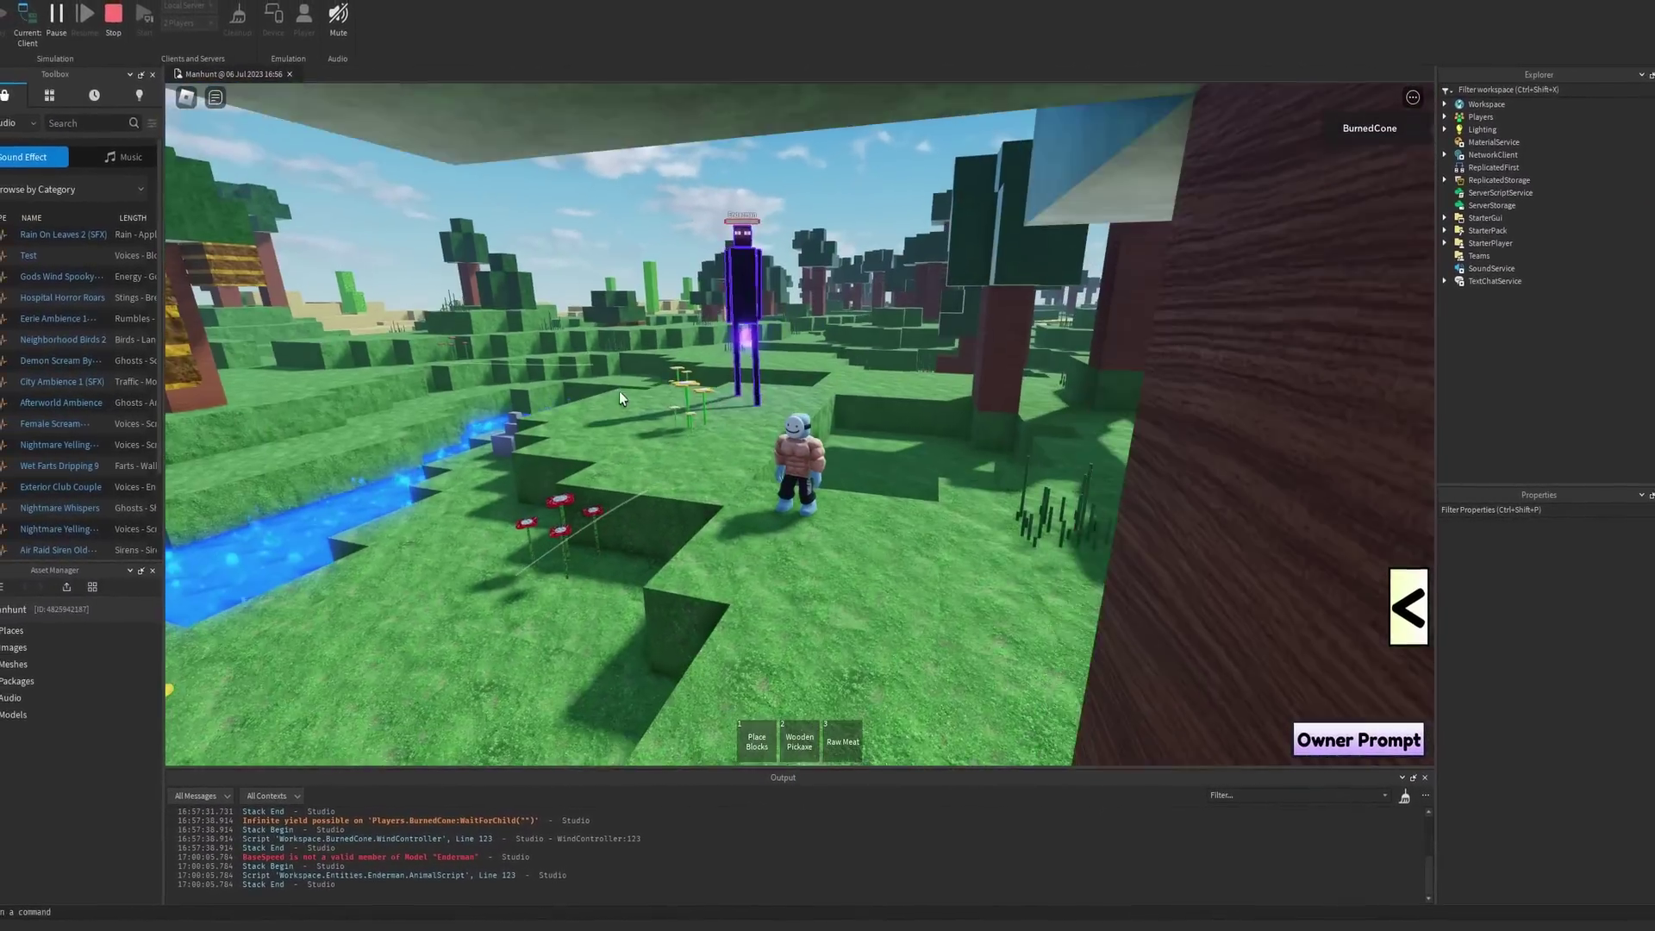
- Run away from the Enderman and cross the stepped desert toward the forest border
key("w")
right_click_drag(952, 346, 952, 345)
key("w")
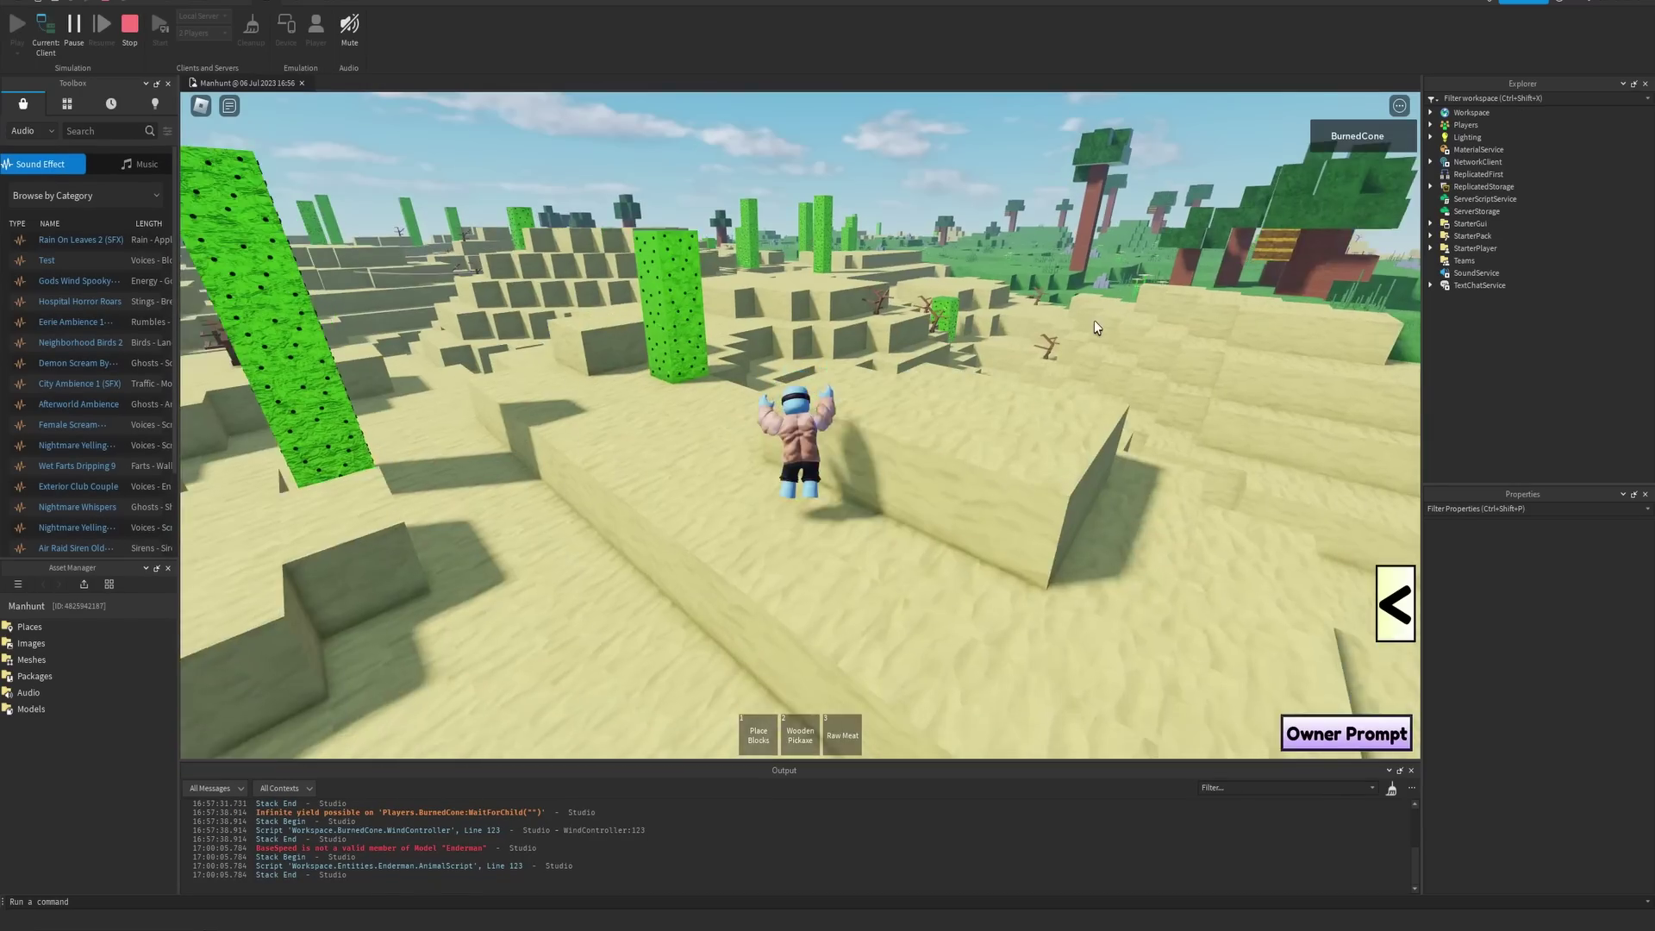
key("w")
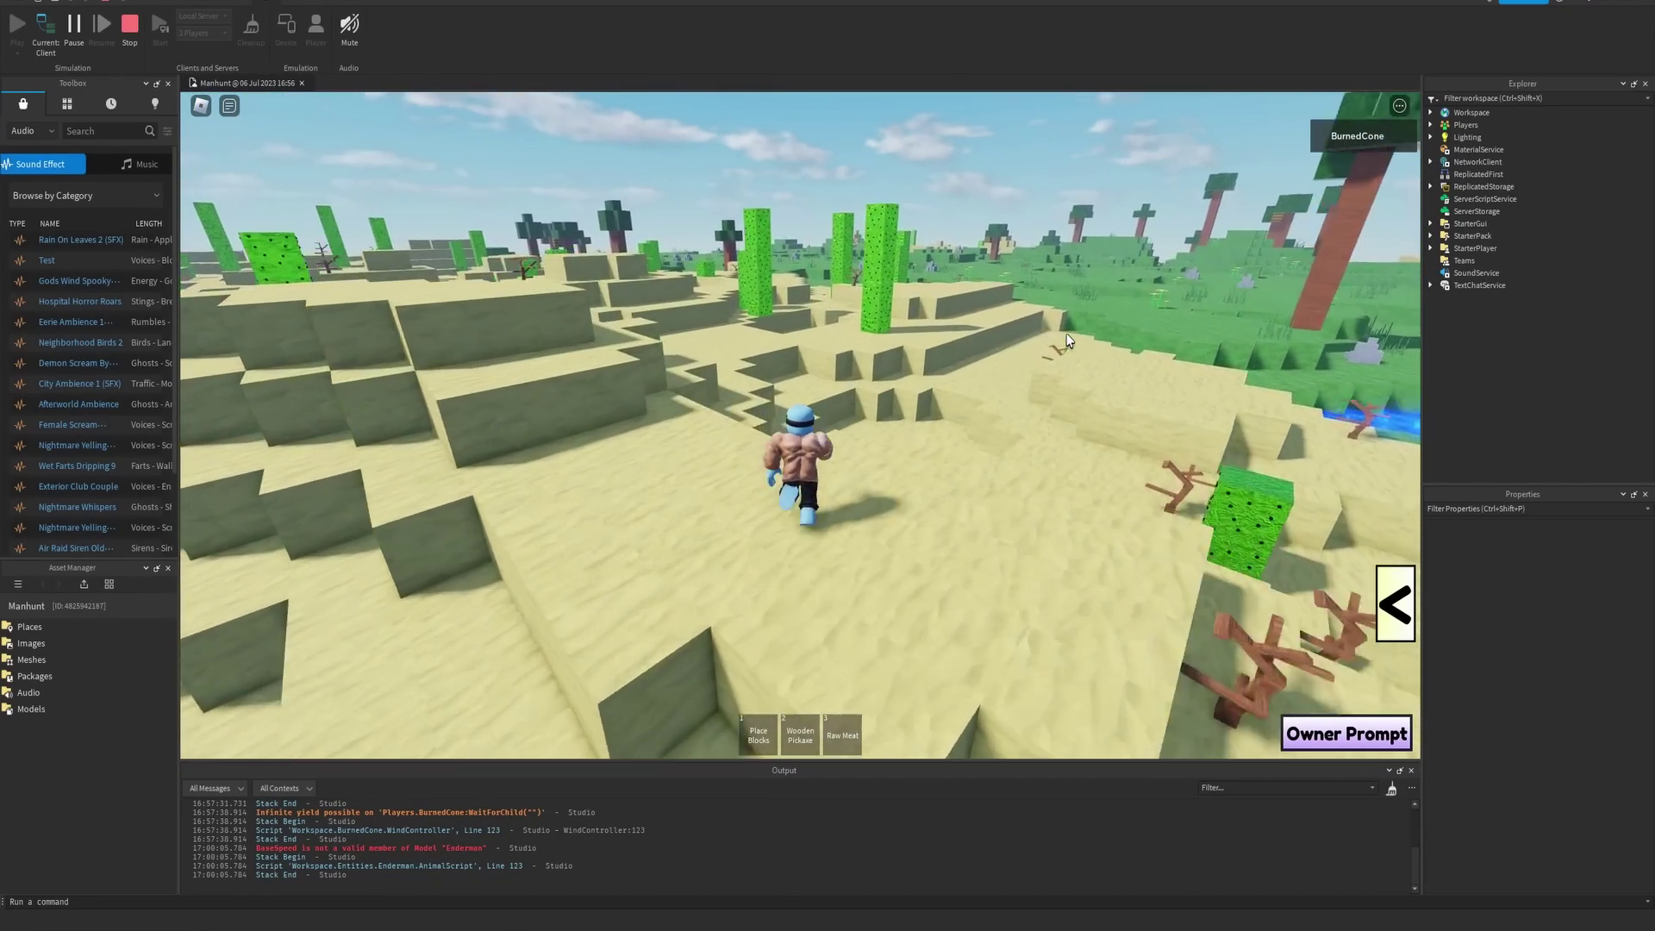
key("w")
right_click_drag(1068, 341, 1069, 341)
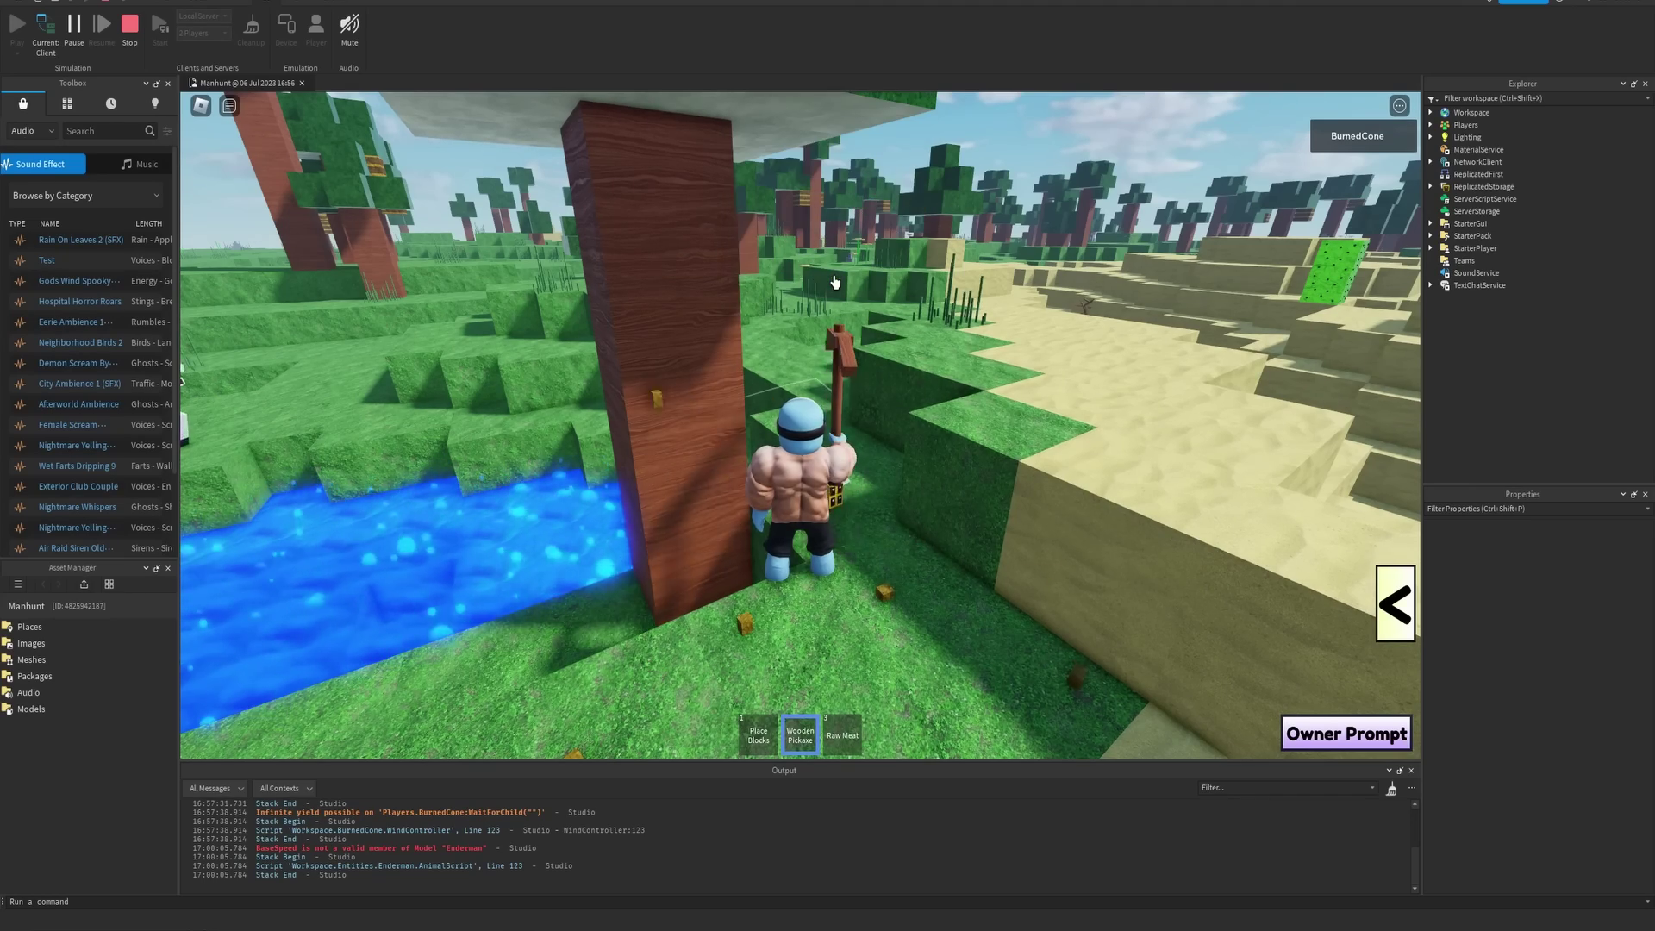
- Swing the Wooden Pickaxe at the bee by the lakeside tree, retreat onto the sand and unequip the pickaxe
left_click(834, 282)
right_click_drag(834, 281, 834, 282)
key("s")
key("2")
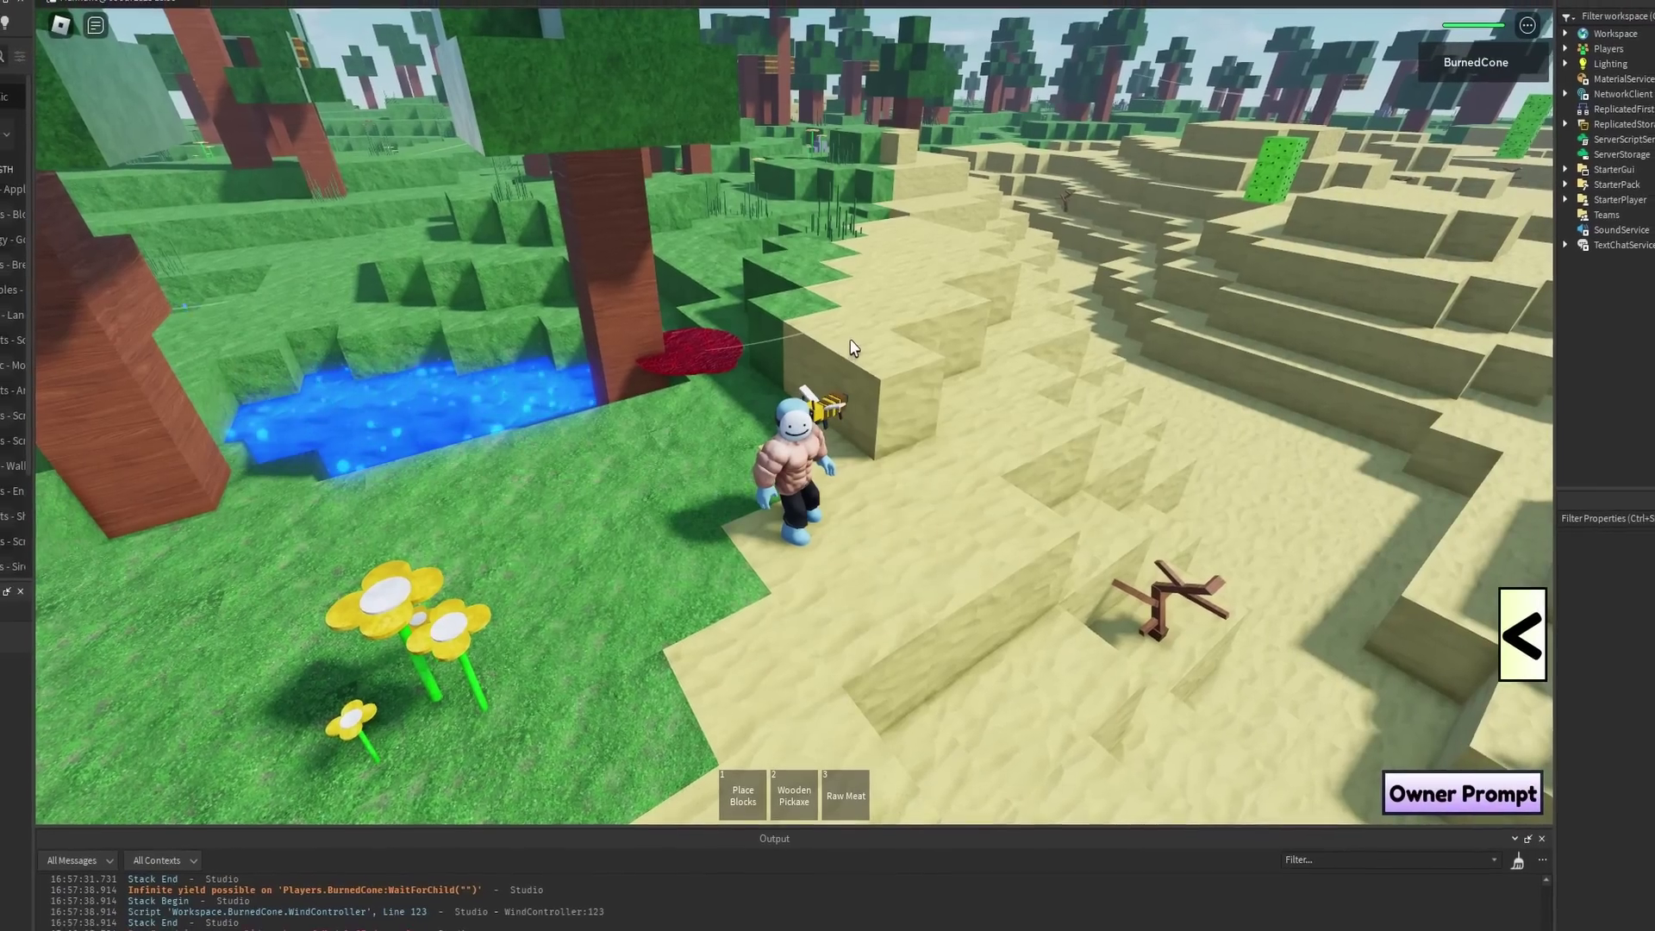
- Leave the bee and run across the cactus desert, observing the Enderman while passing it
right_click_drag(766, 419, 765, 419)
key("a")
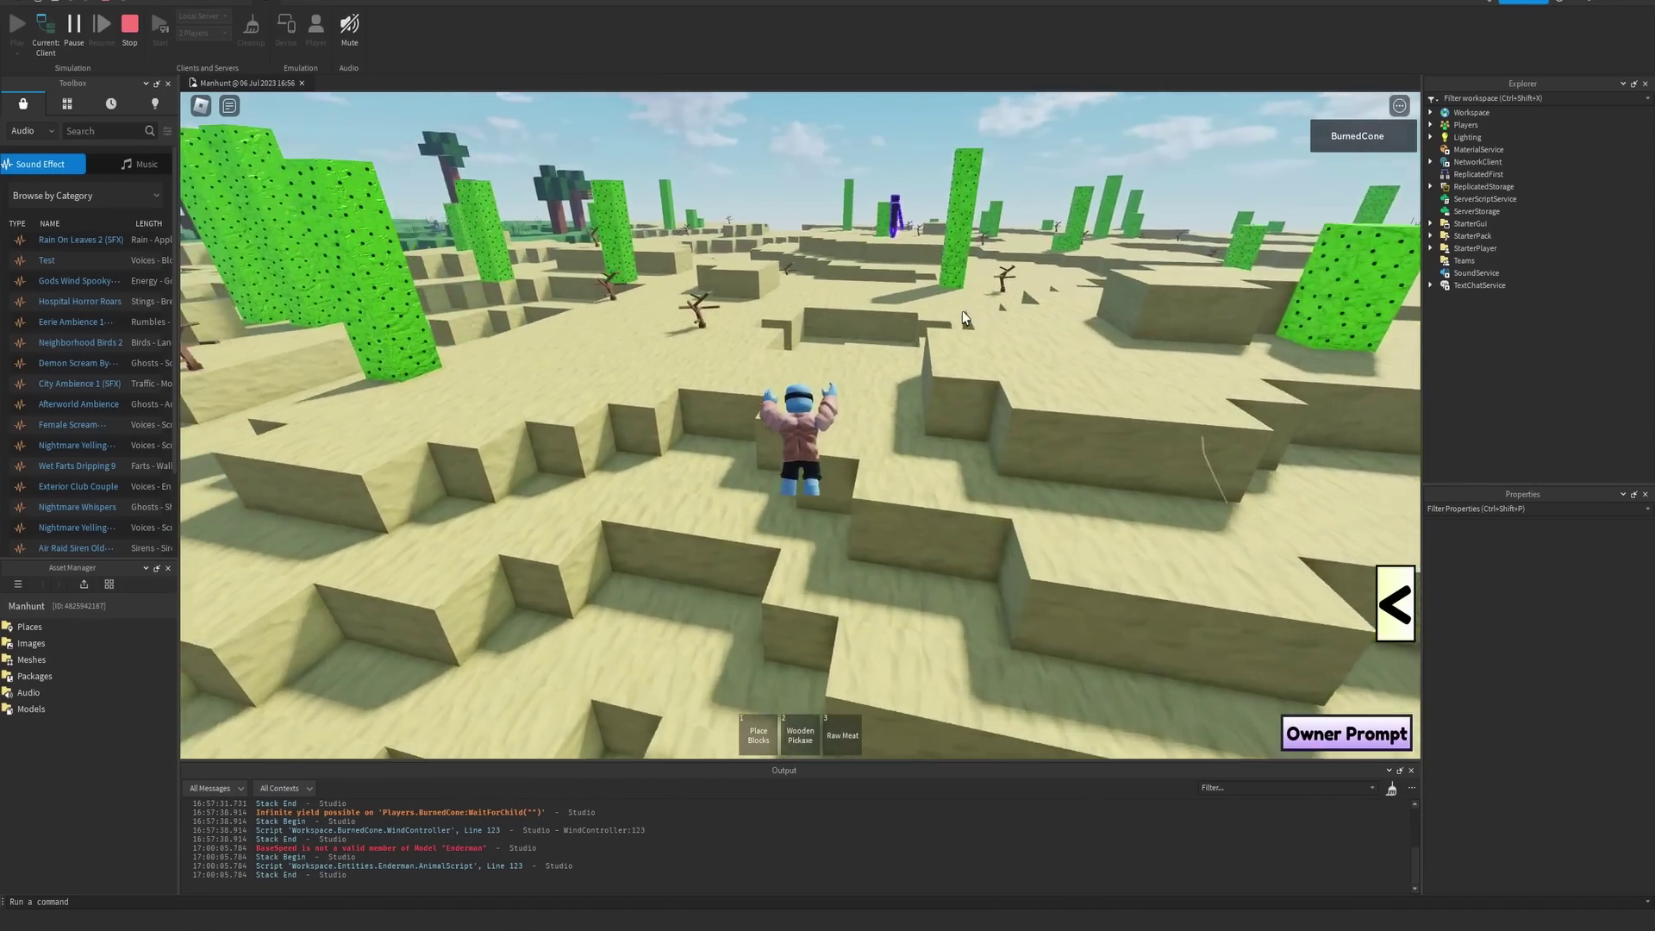
key("w")
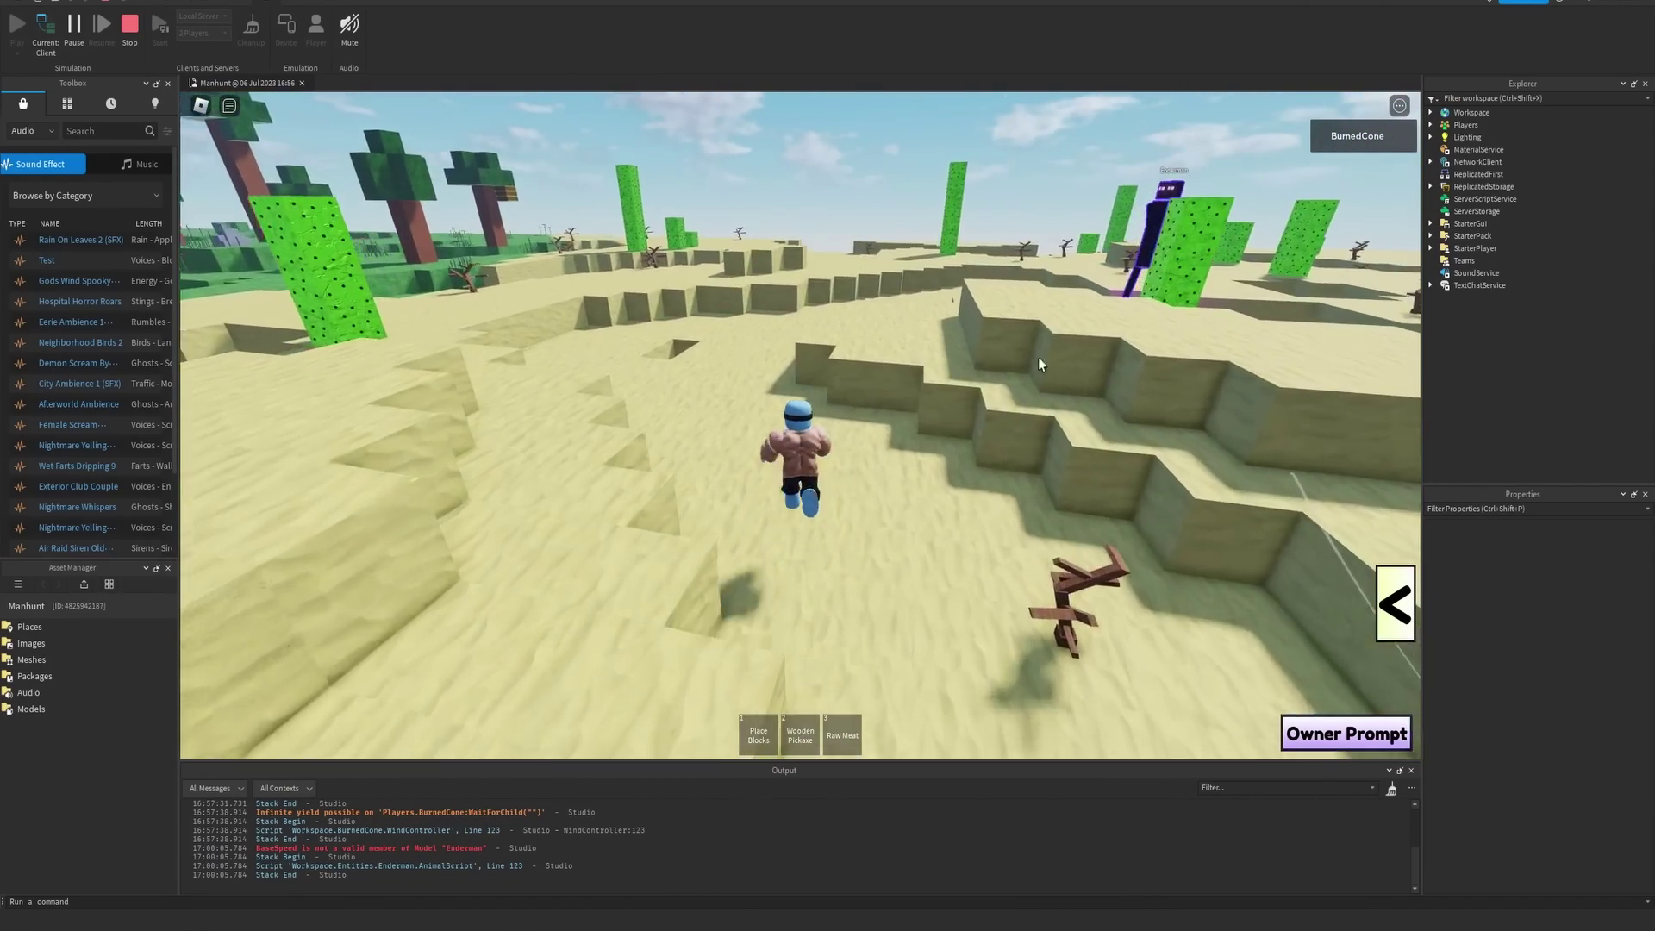
key("w")
right_click_drag(978, 348, 978, 348)
key("space")
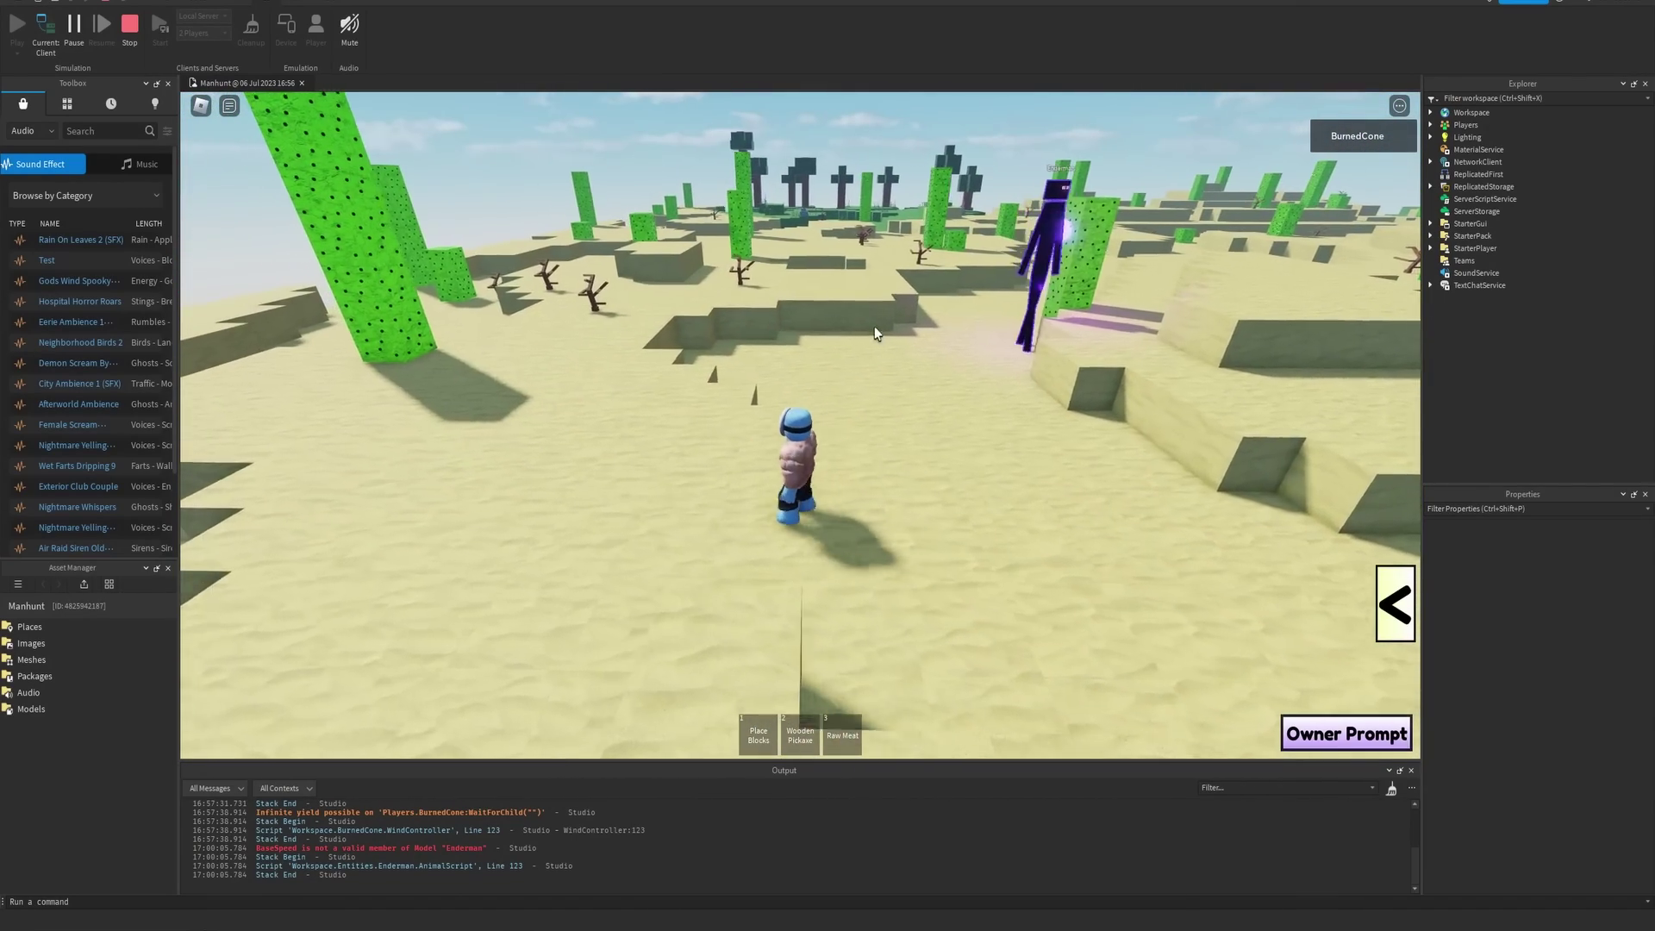
key("w")
right_click_drag(891, 314, 892, 314)
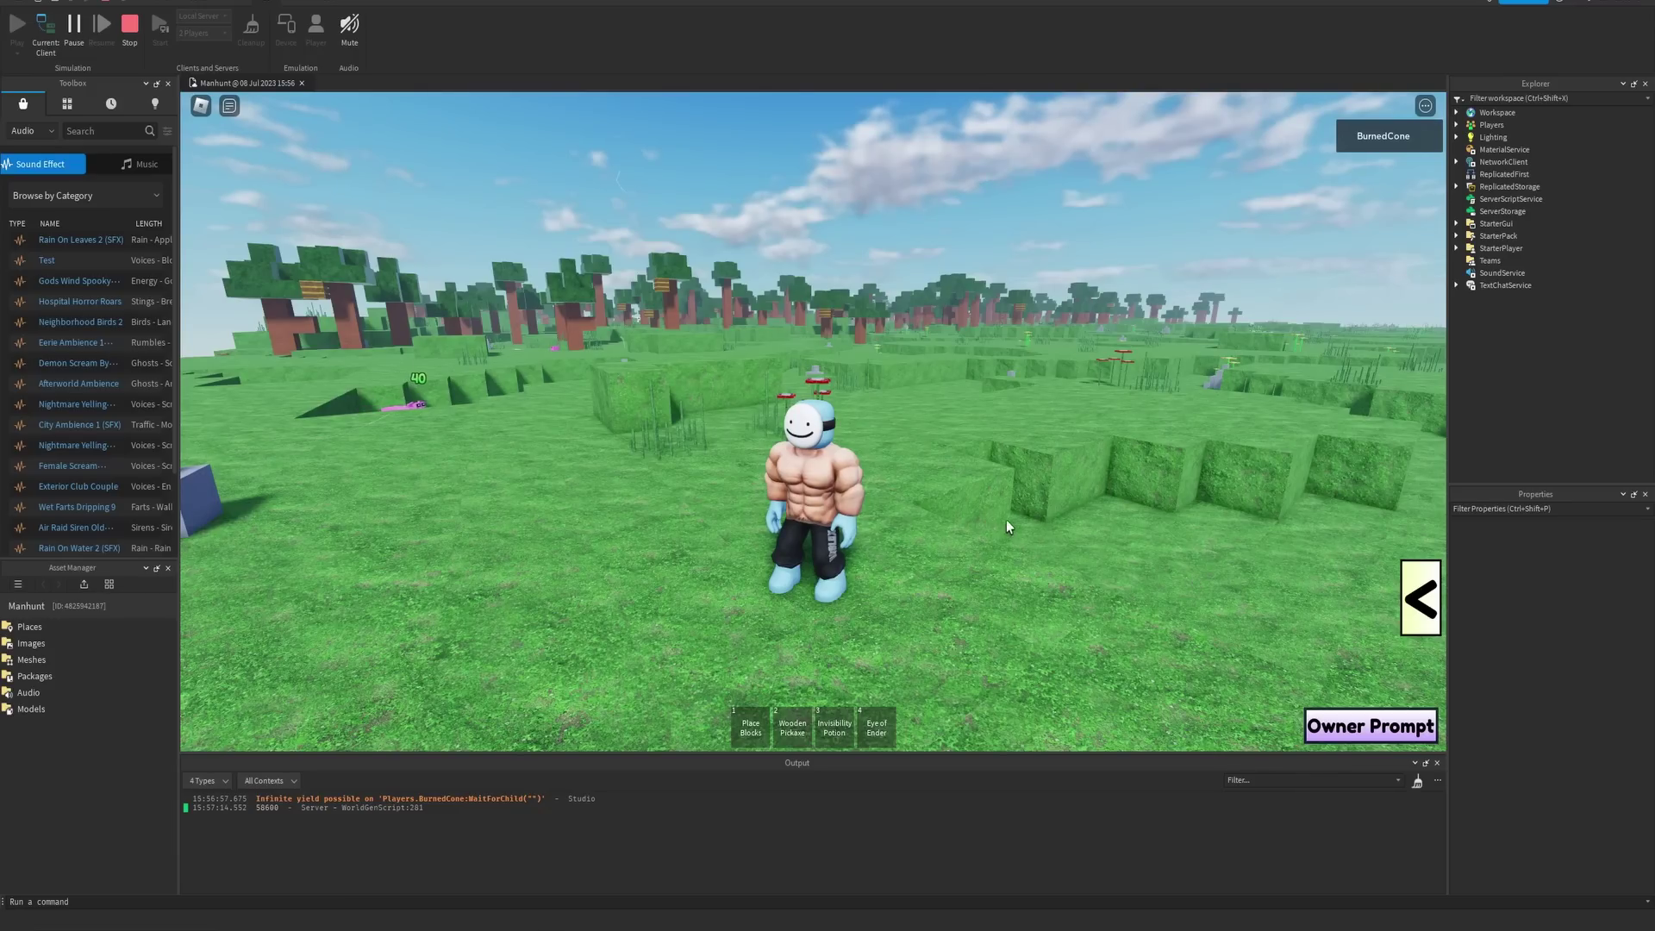
- Equip and use the Eye of Ender, and follow its green beam across the grass to the marked spot
key("4")
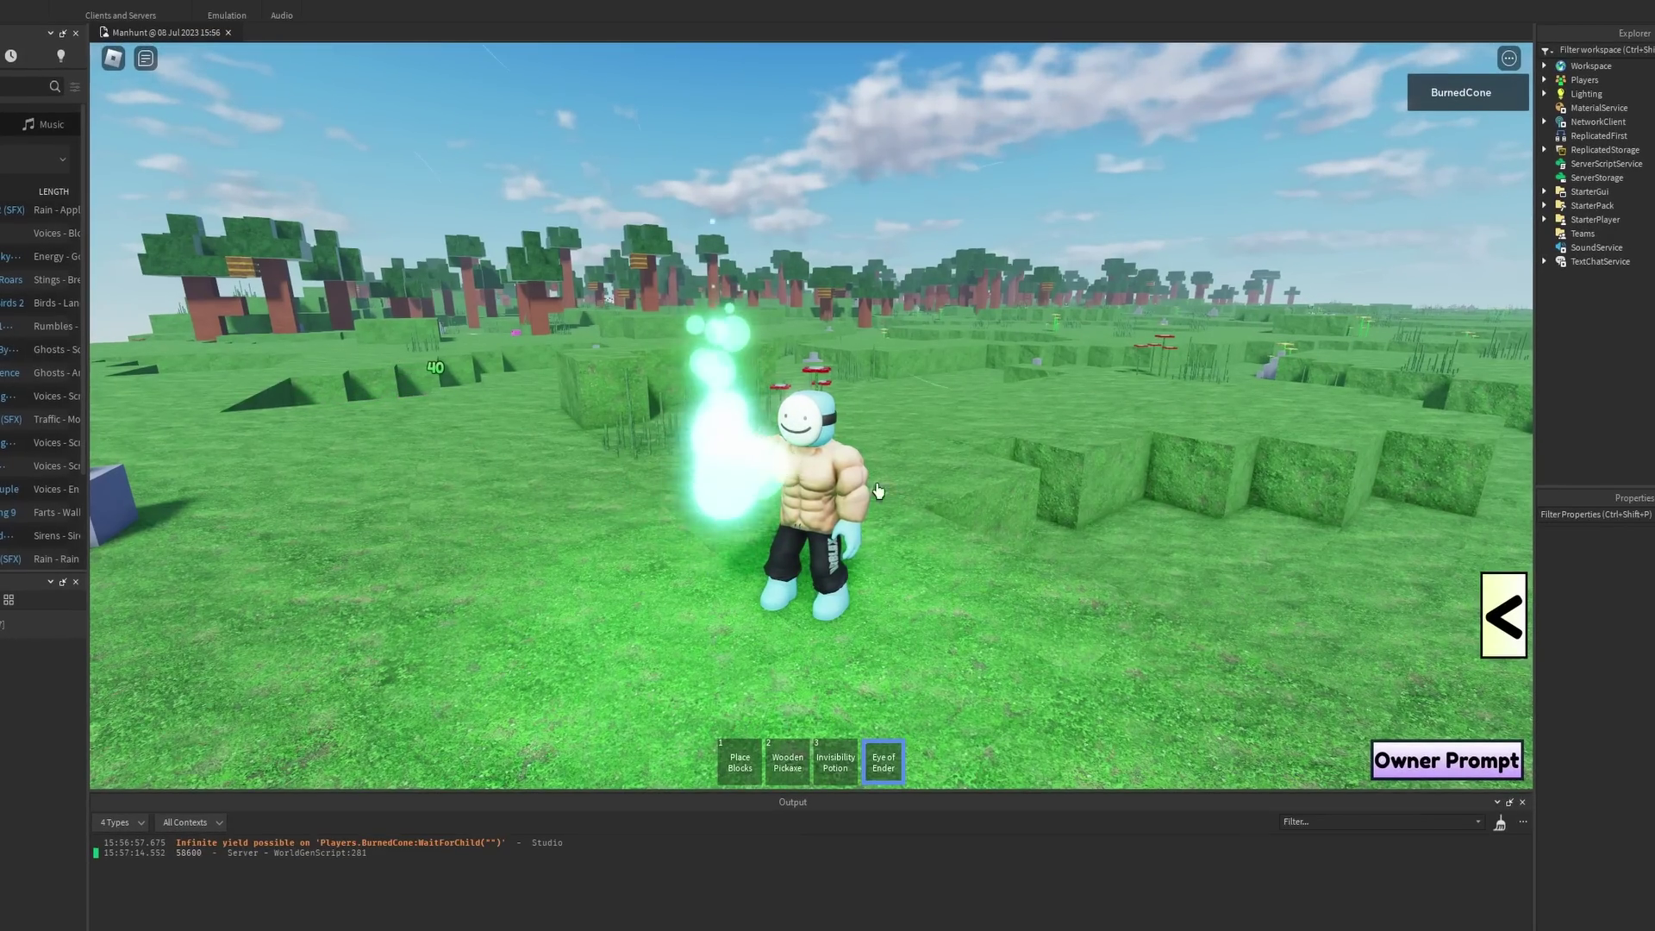
left_click(877, 492)
key("w")
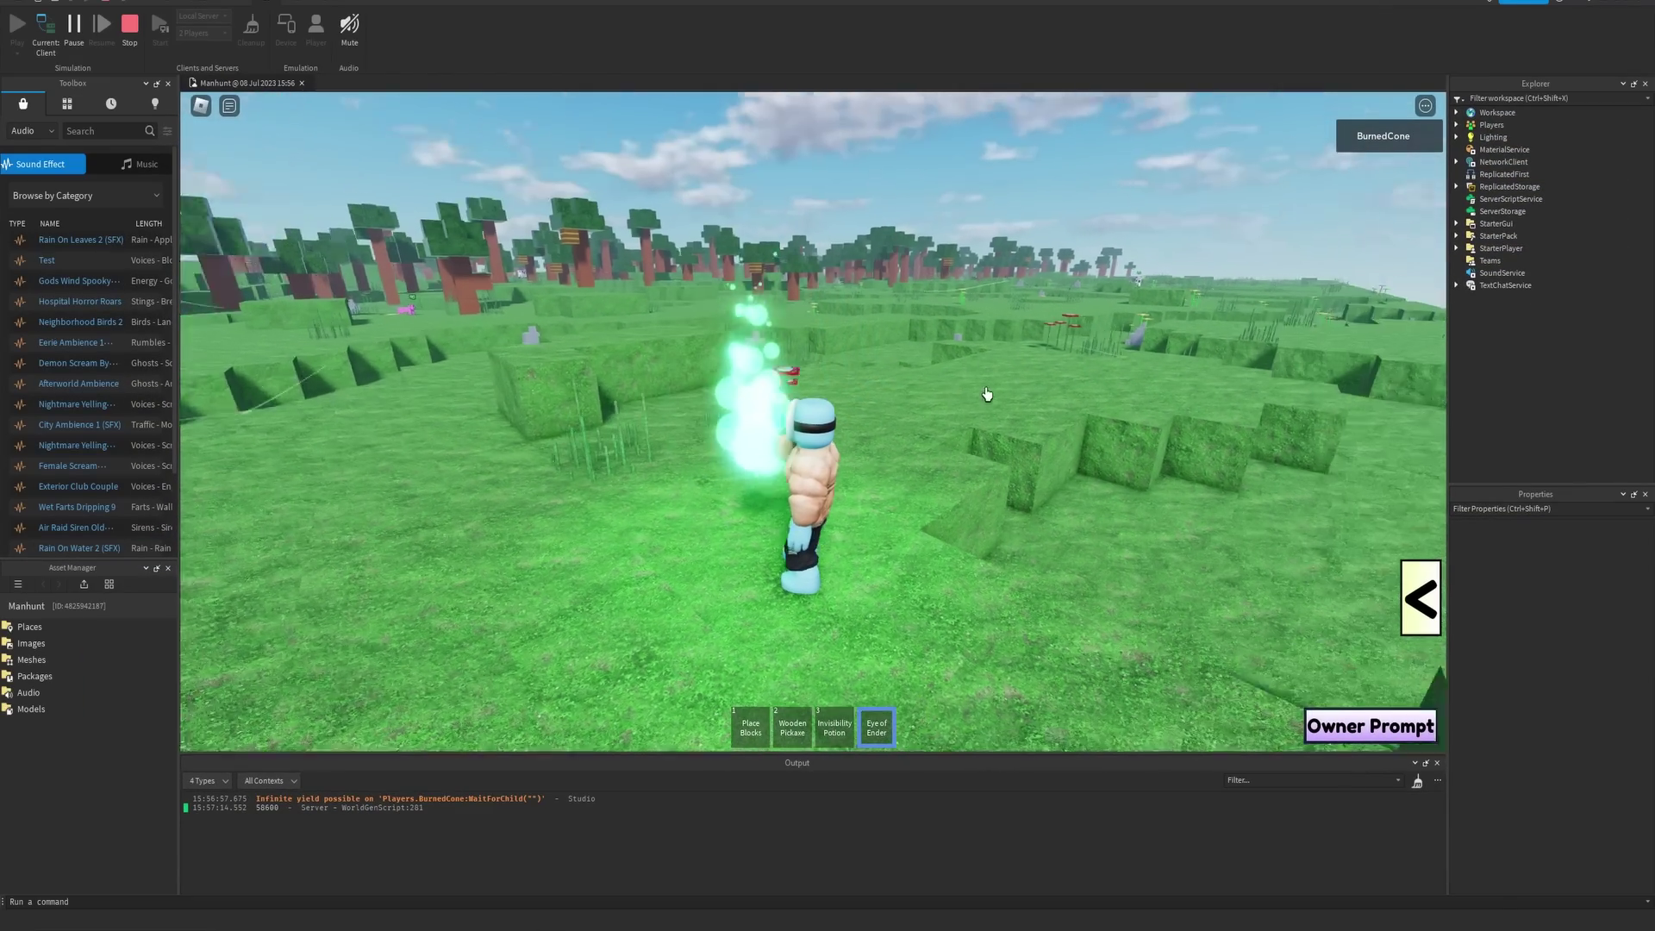
key("w")
key("space")
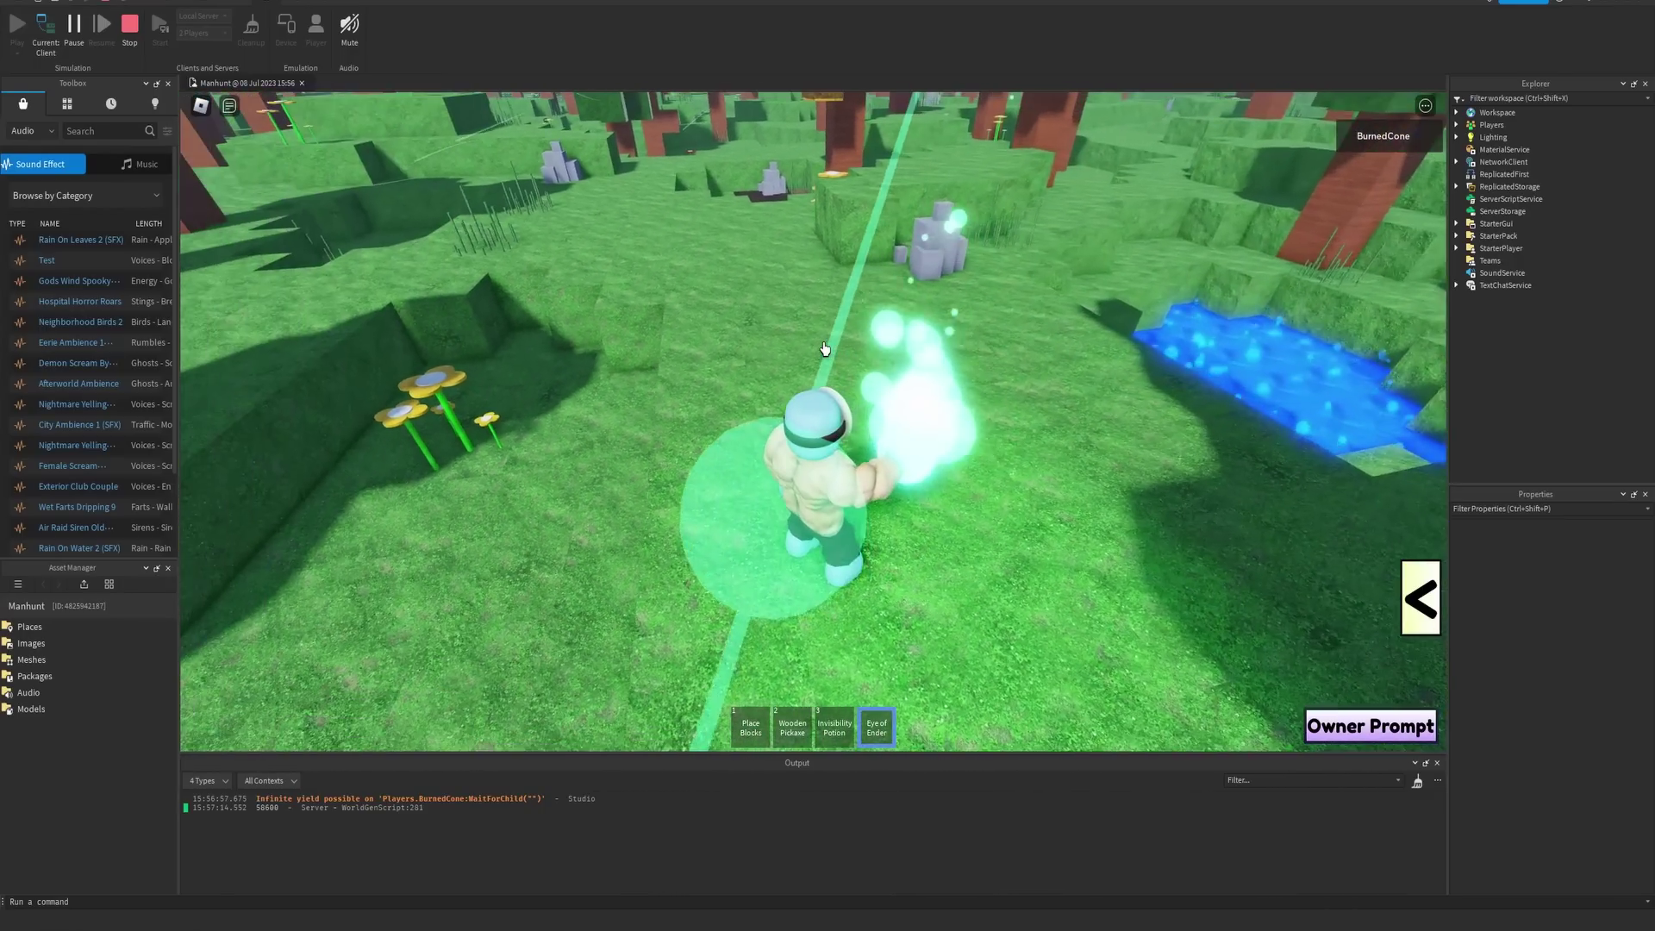
right_click_drag(825, 349, 825, 349)
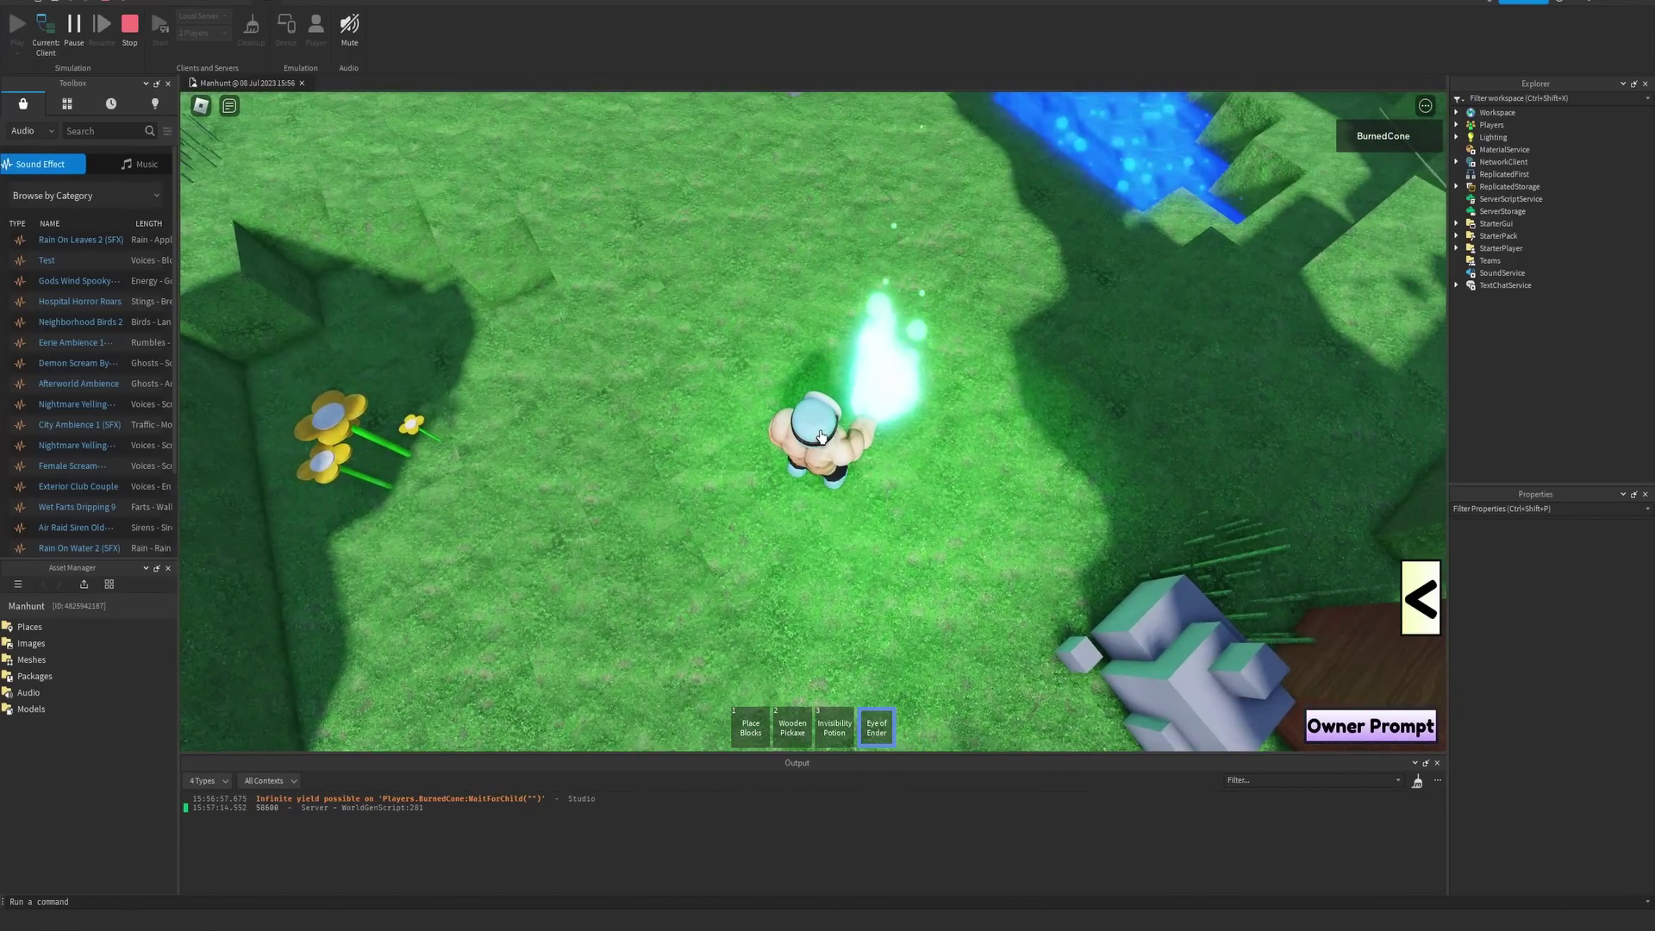
- Position the character on the marked grass spot and dig down with the Wooden Pickaxe
key("w")
key("2")
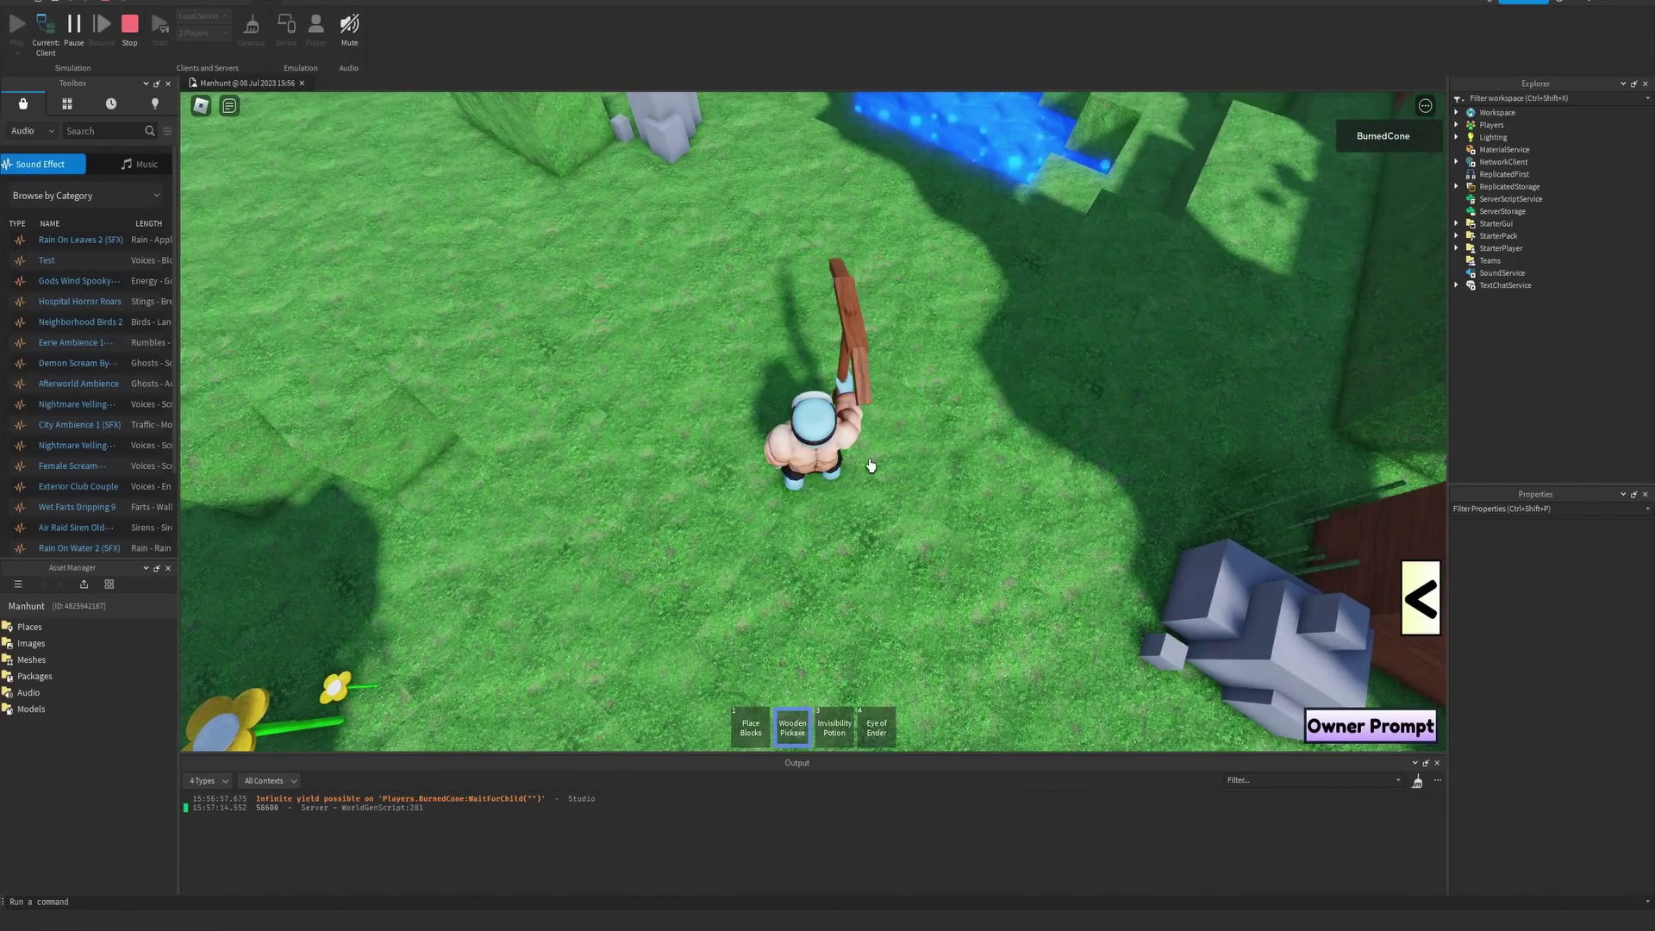
left_click(801, 506)
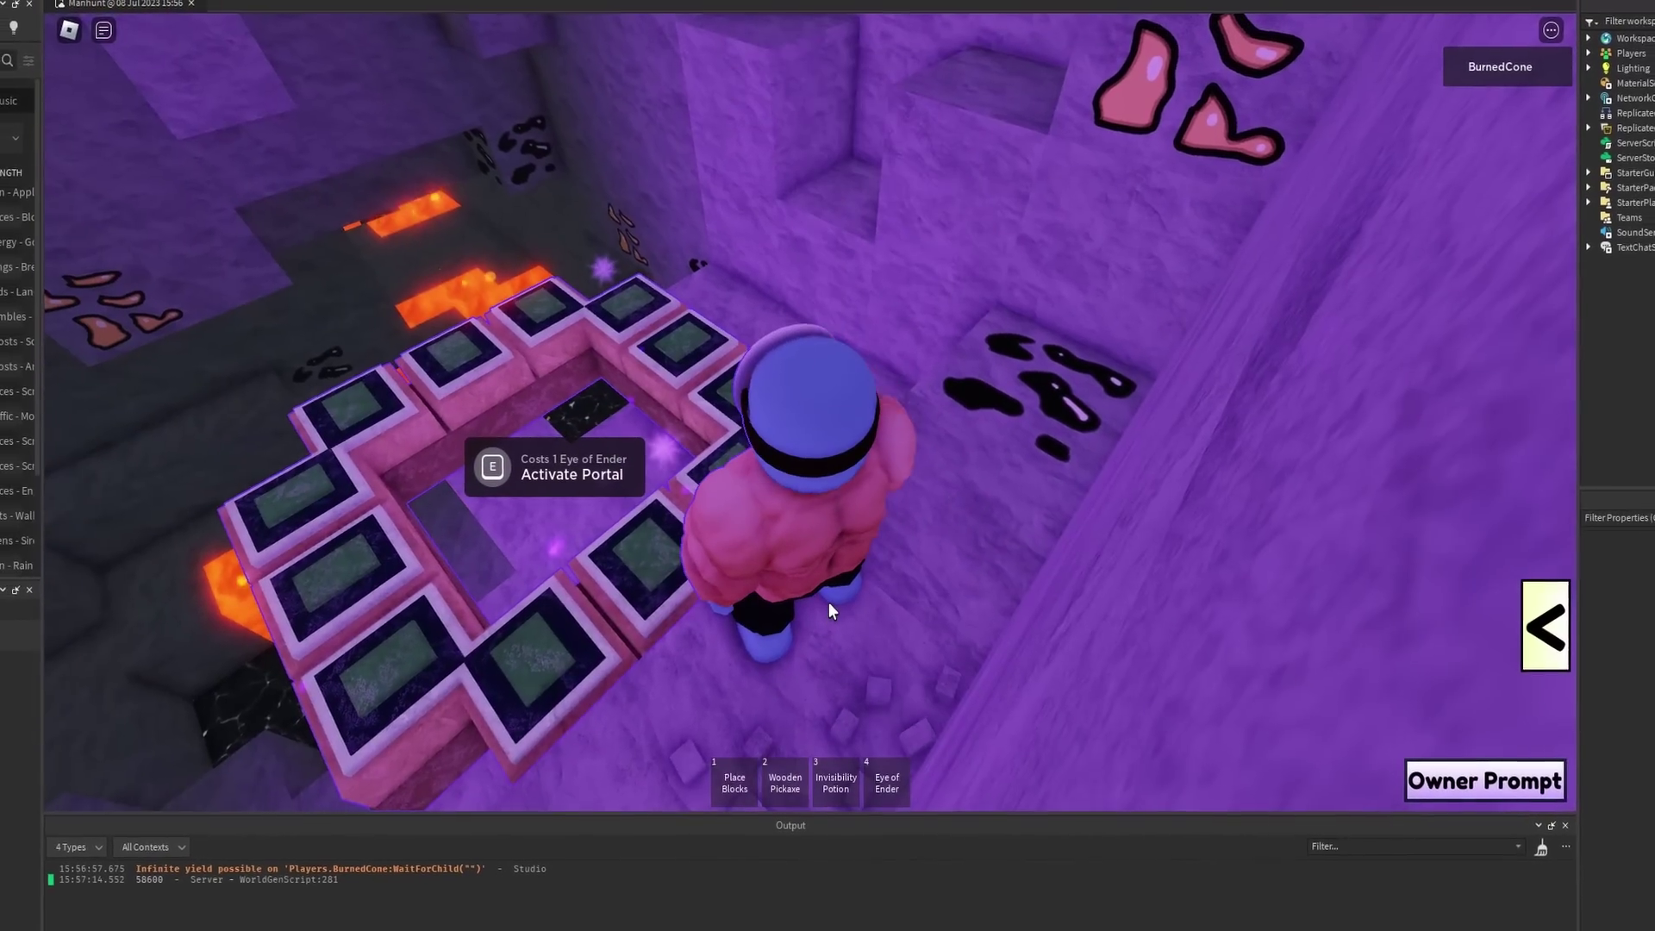
- Circle the underground End portal frame and activate the portal with the Eye of Ender
key("d")
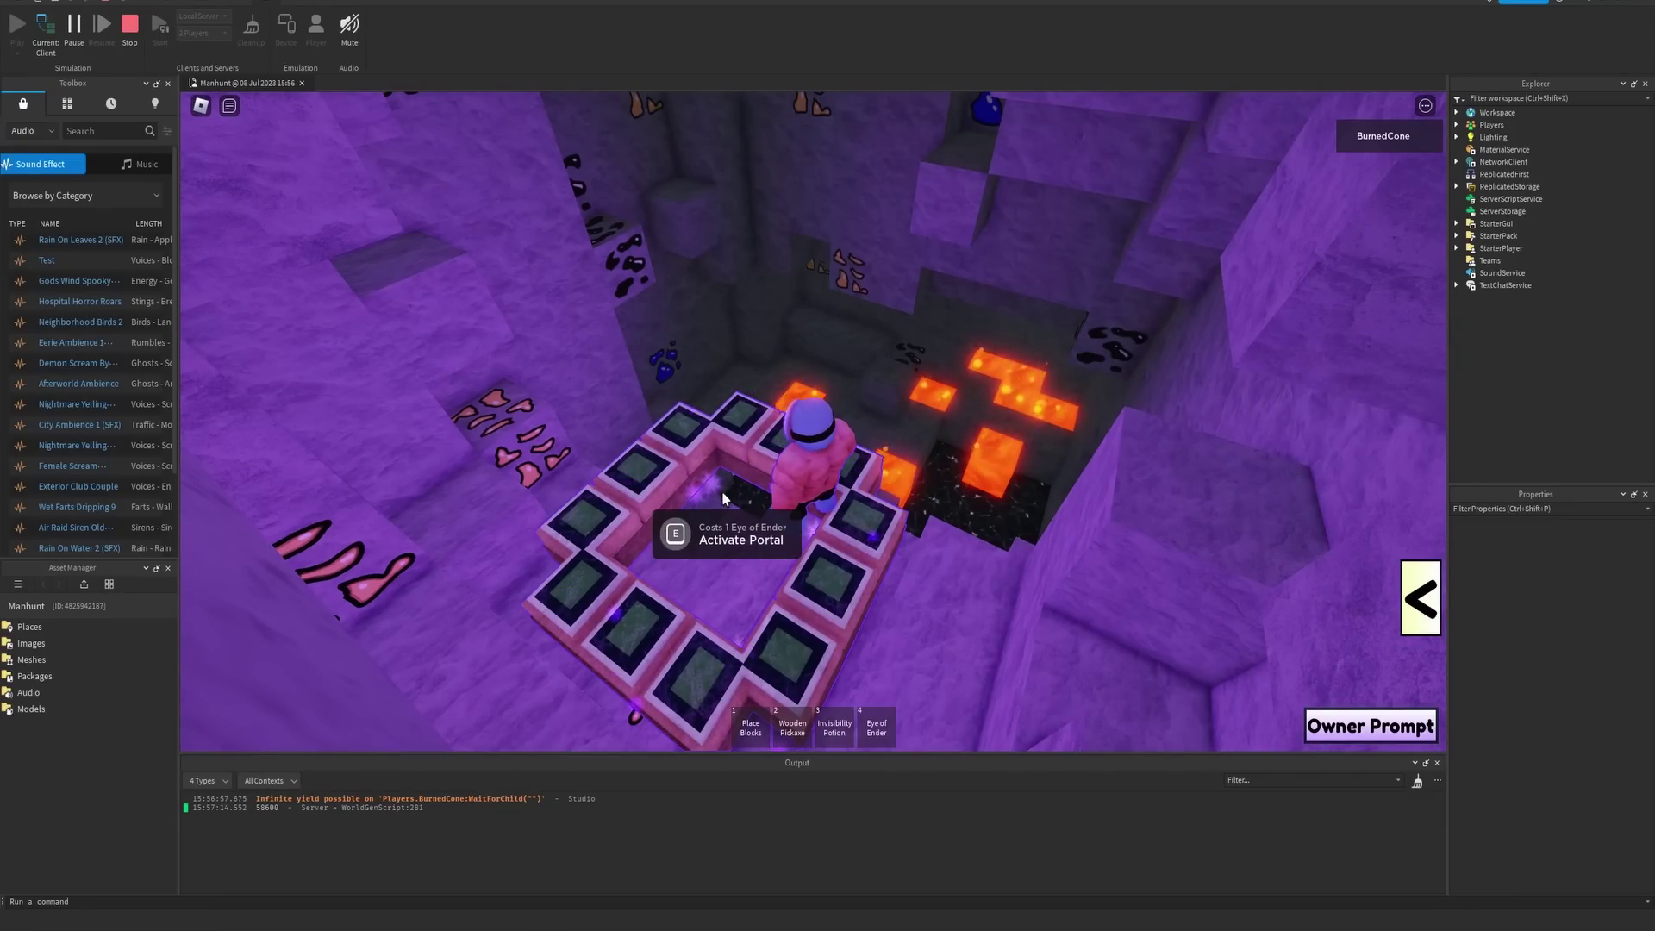
right_click_drag(642, 489, 800, 475)
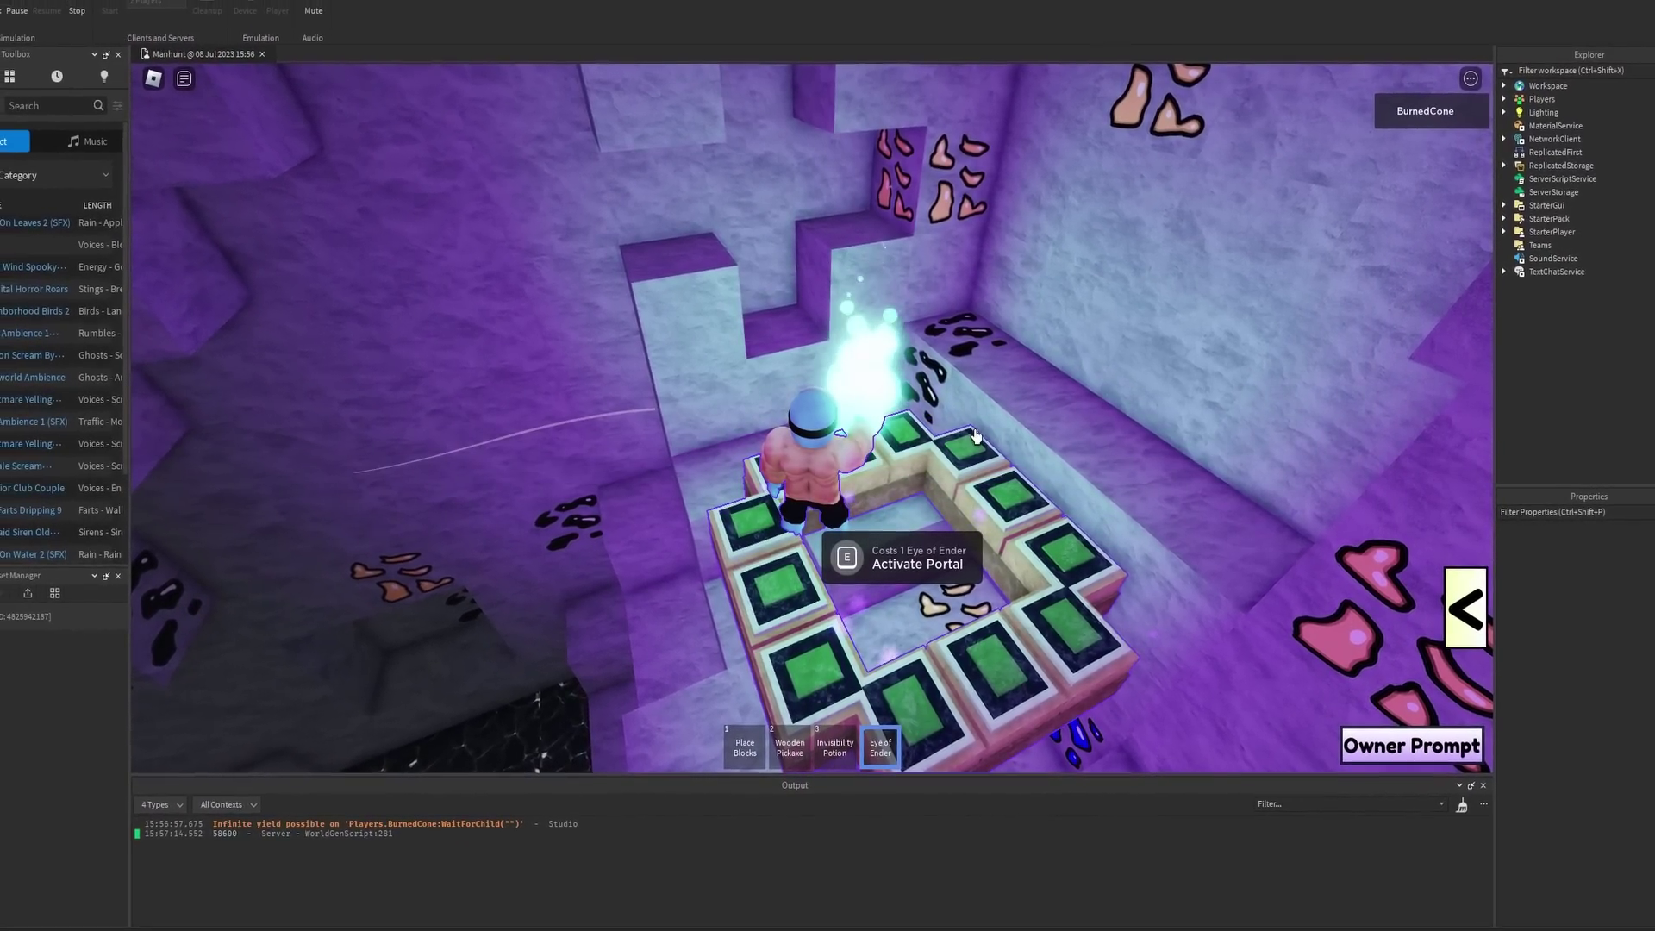
key("e")
right_click_drag(965, 438, 813, 497)
key("e")
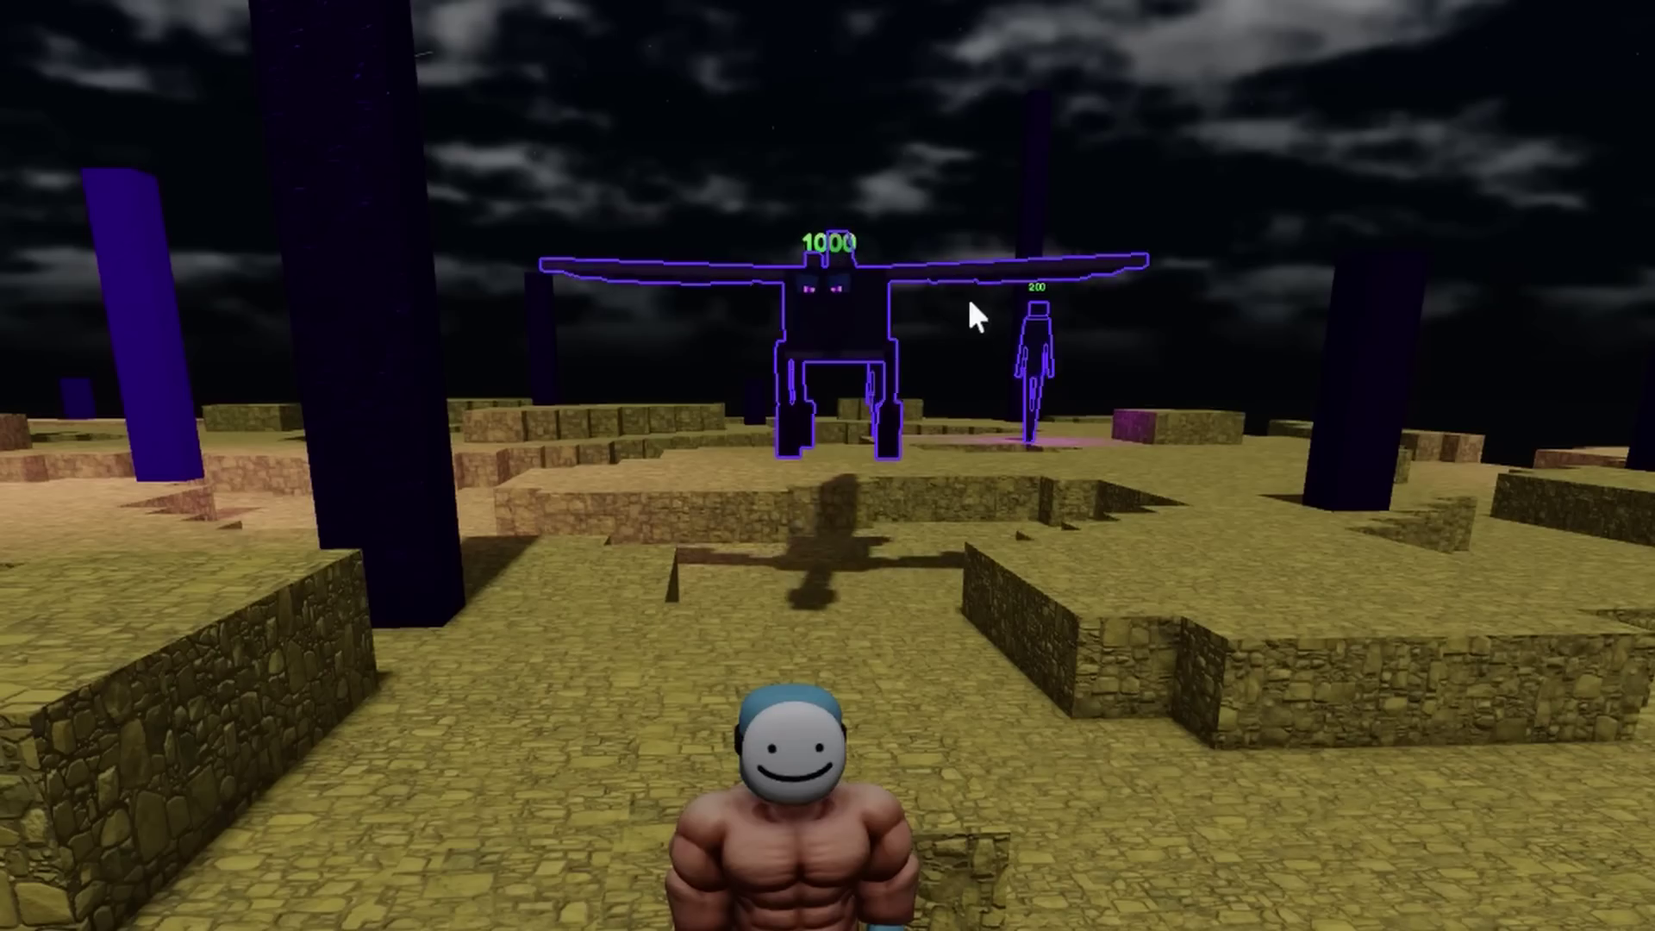
- Observe the Ender Dragon in the End, approach it and dodge its purple fireball attack
key("s")
key("d")
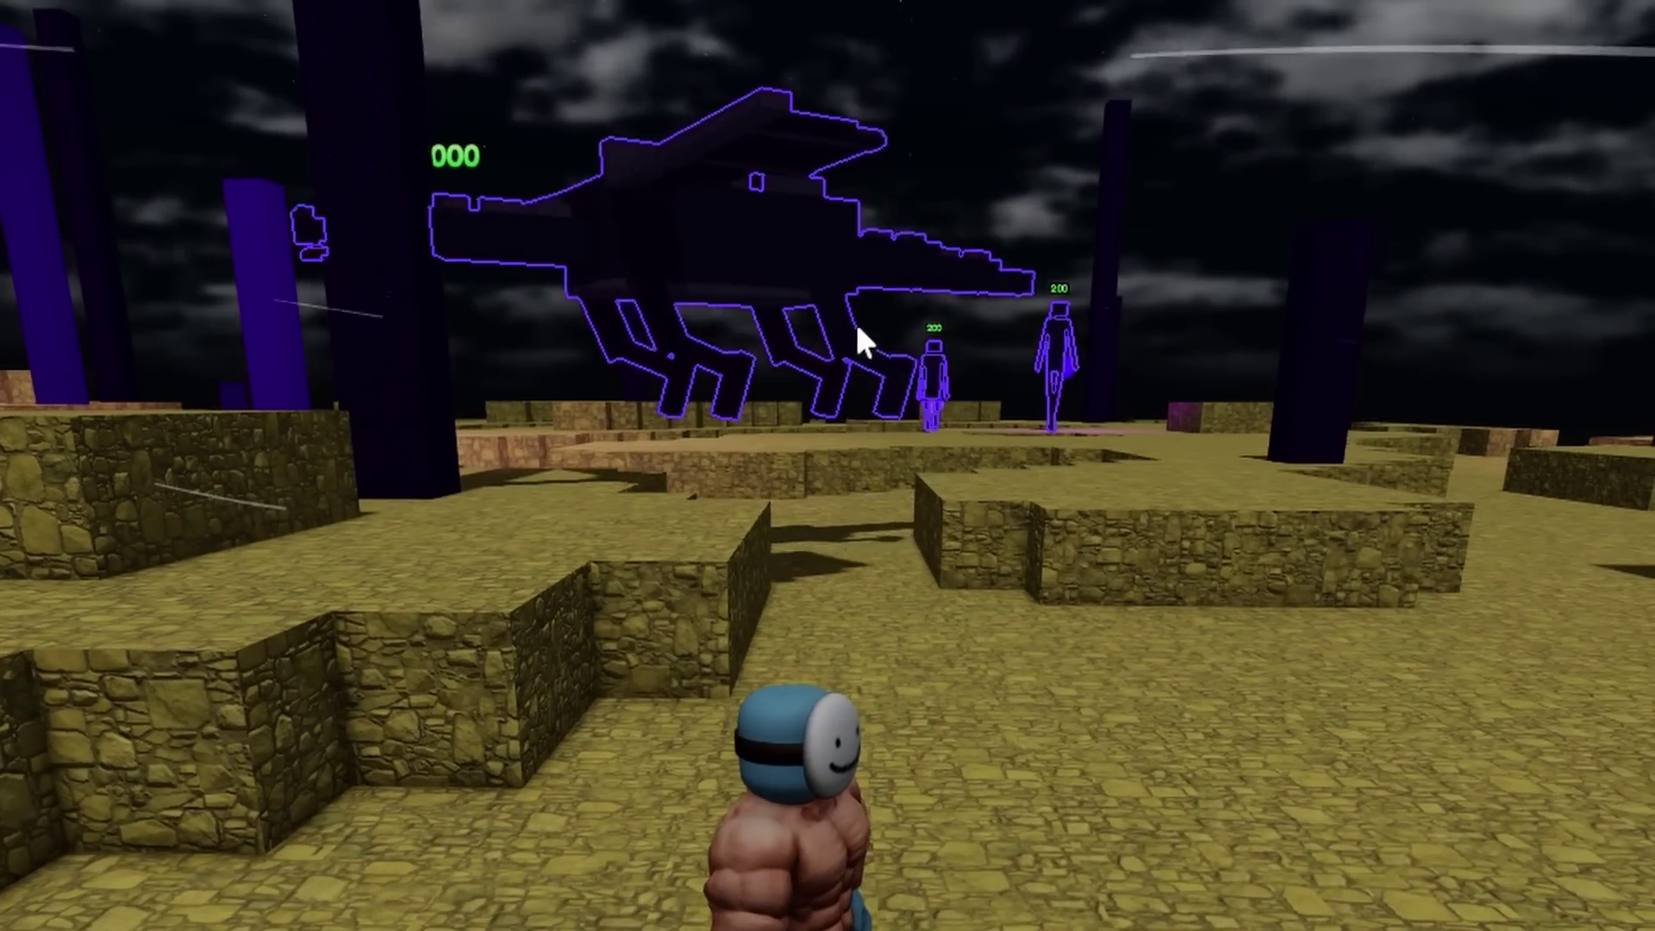
key("a")
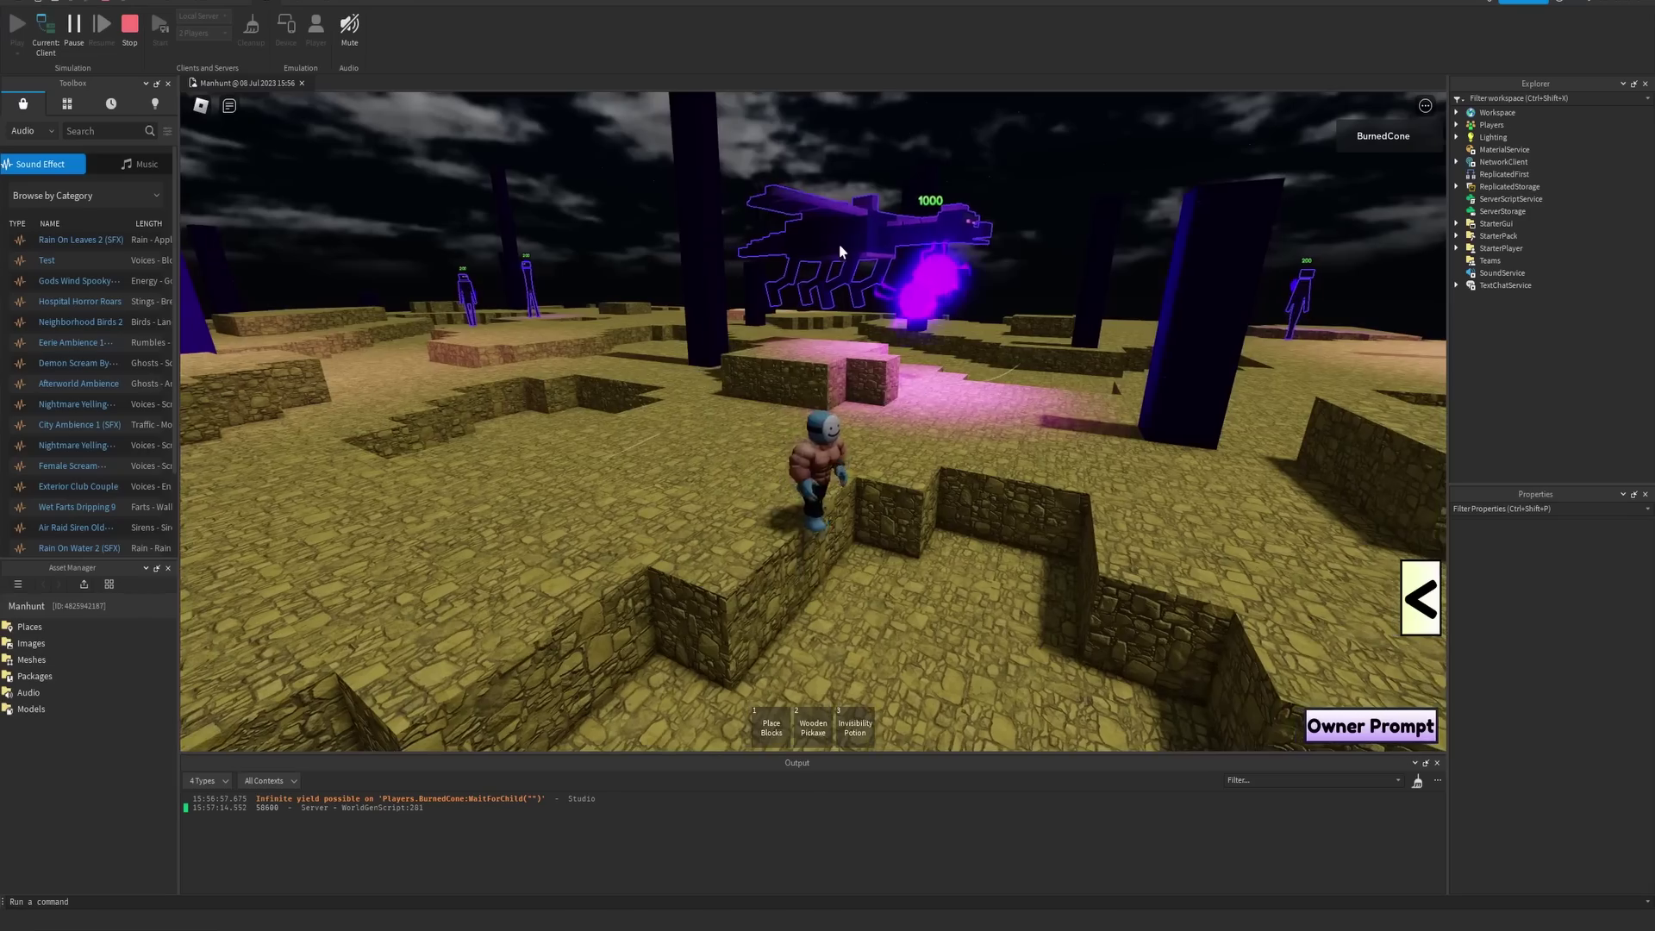
key("w")
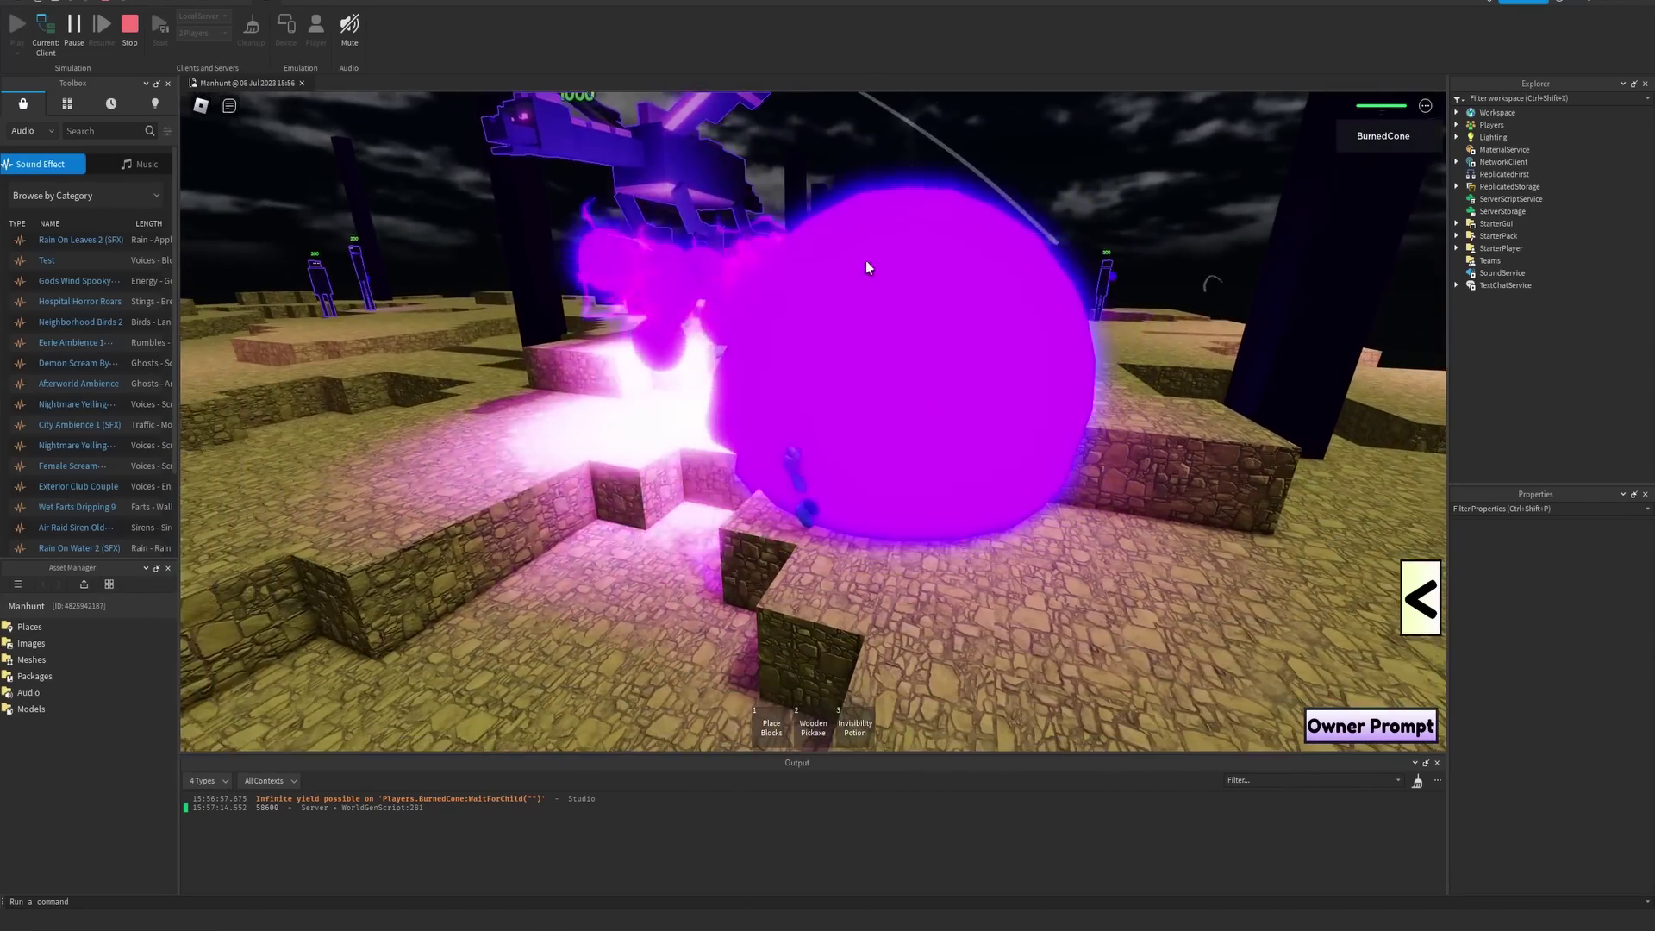
key("s")
right_click_drag(926, 265, 926, 266)
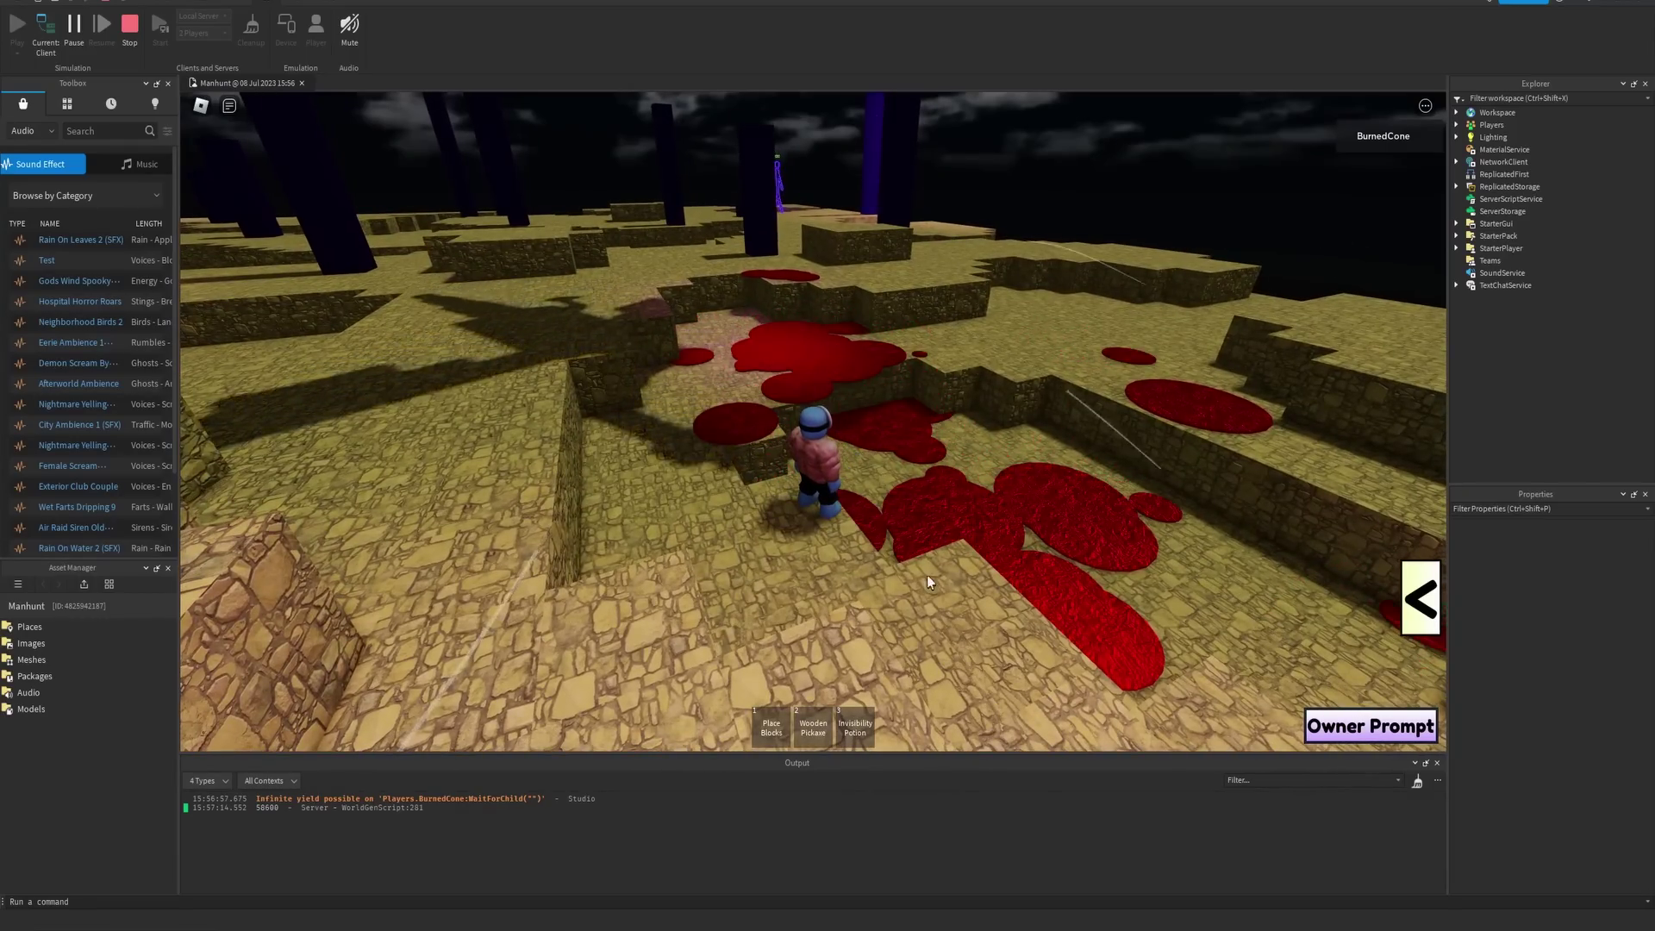
- Run past the red pools and jump across the End's stone terrain toward the Endermen and dark pillars
key("w")
key("space")
right_click_drag(903, 531, 903, 531)
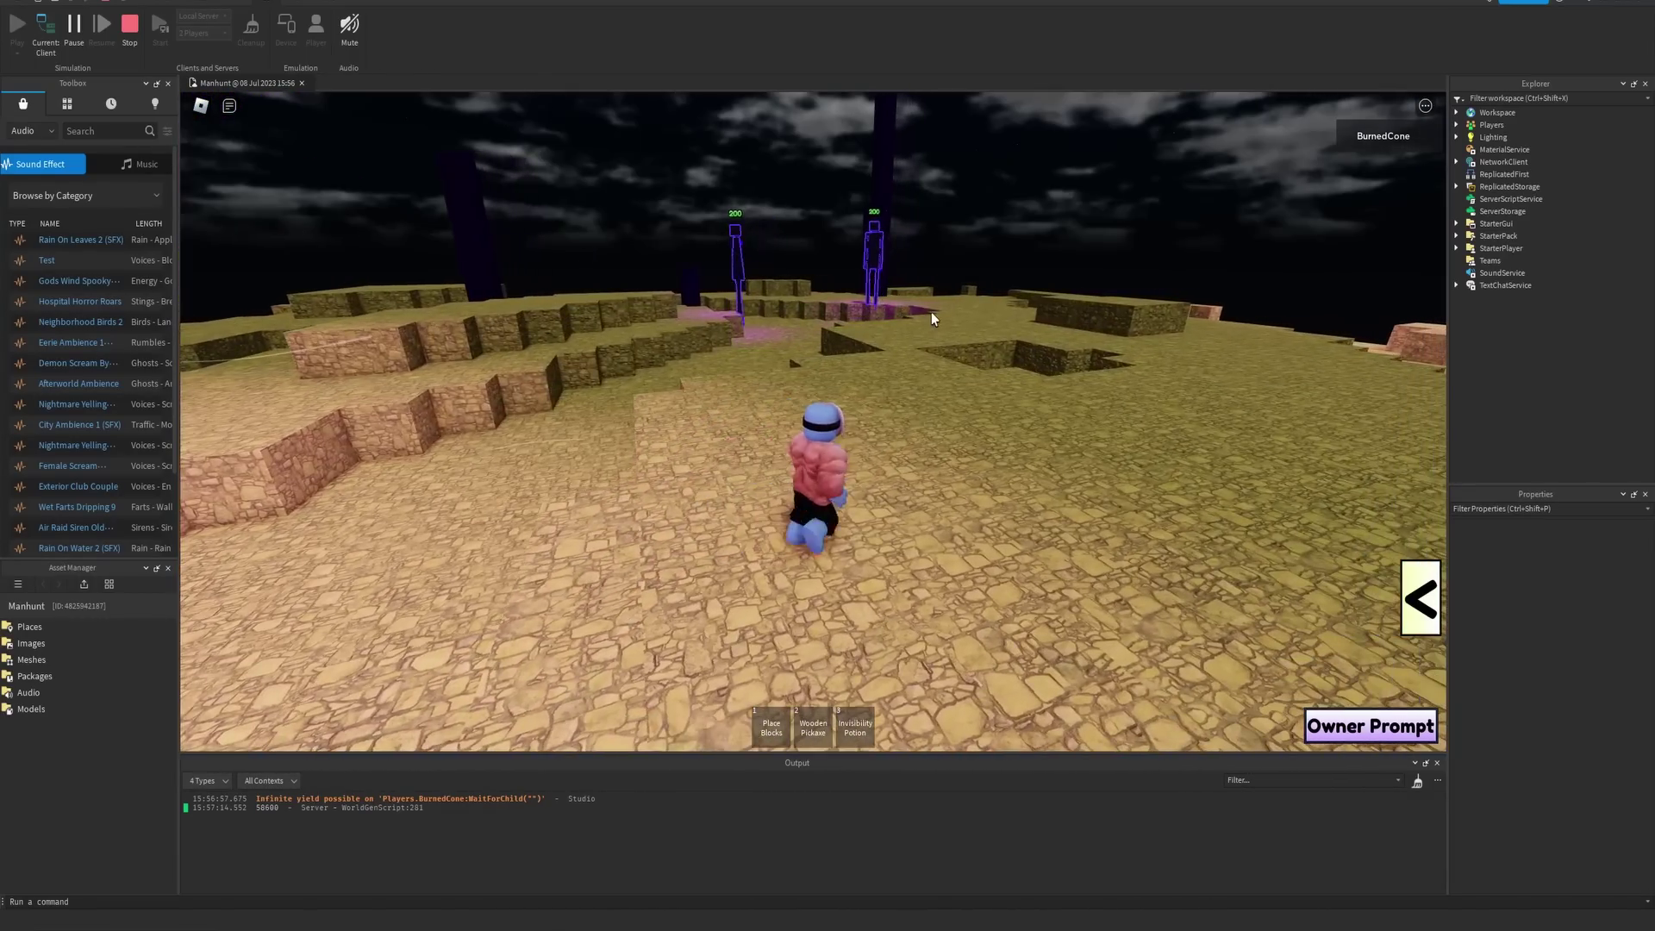
right_click_drag(936, 307, 878, 323)
key("d")
key("w")
right_click_drag(924, 375, 941, 377)
key("space")
key("w")
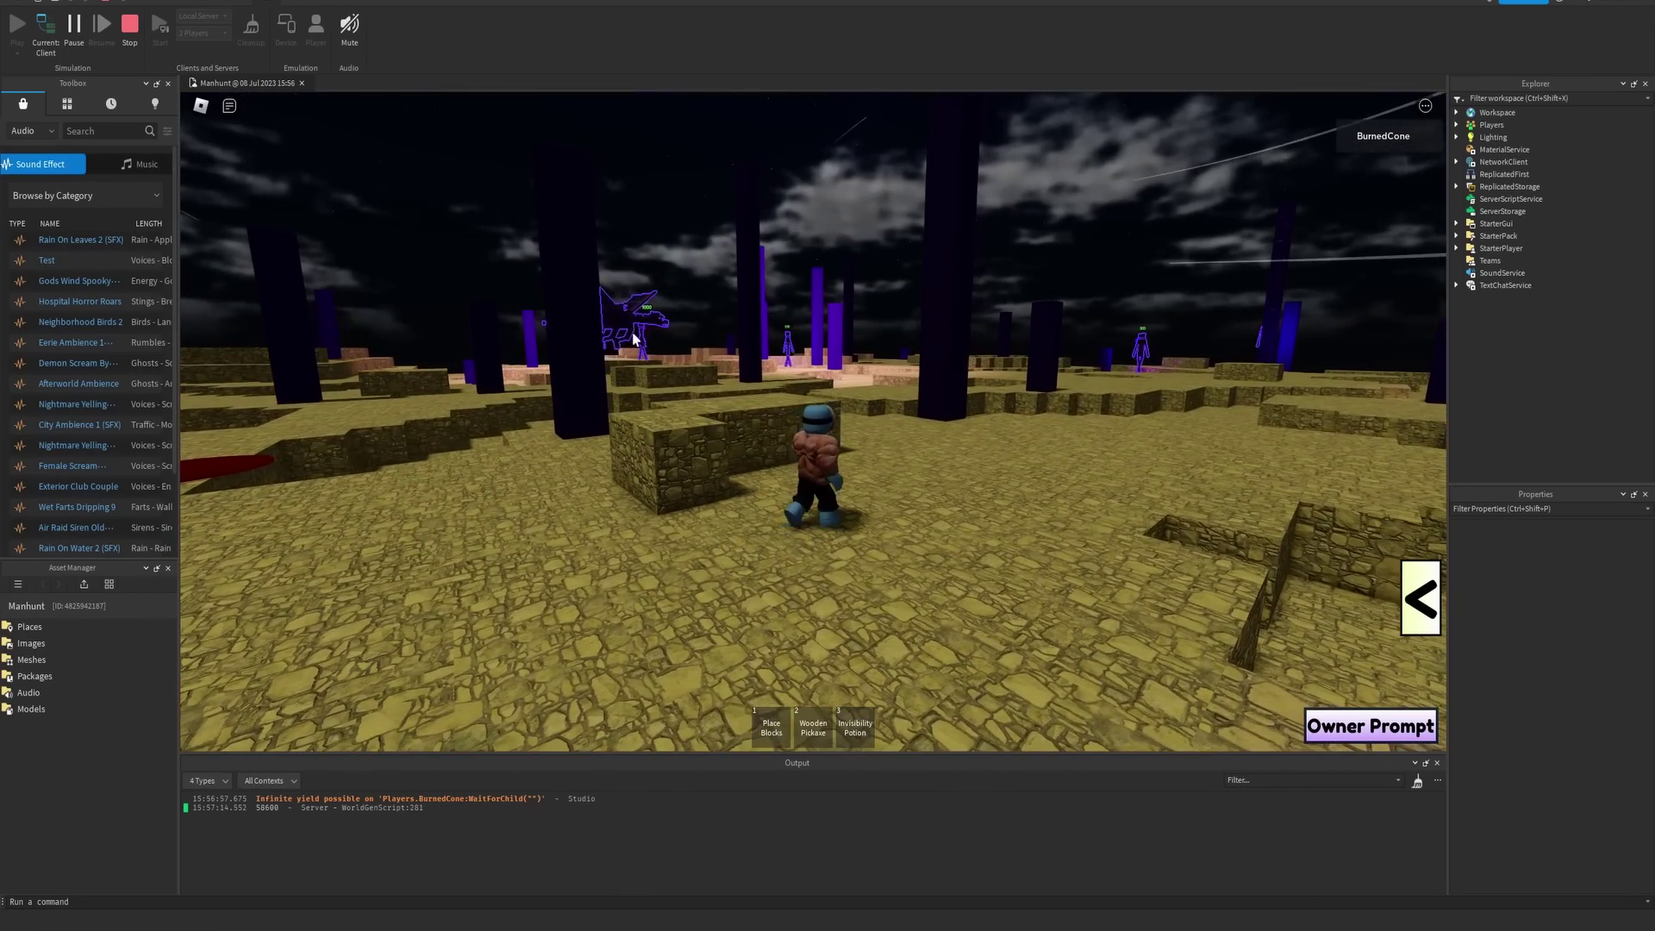
- Explore the End from the dark pillars past the Enderman to the stepped terrain along the island's edge
key("w")
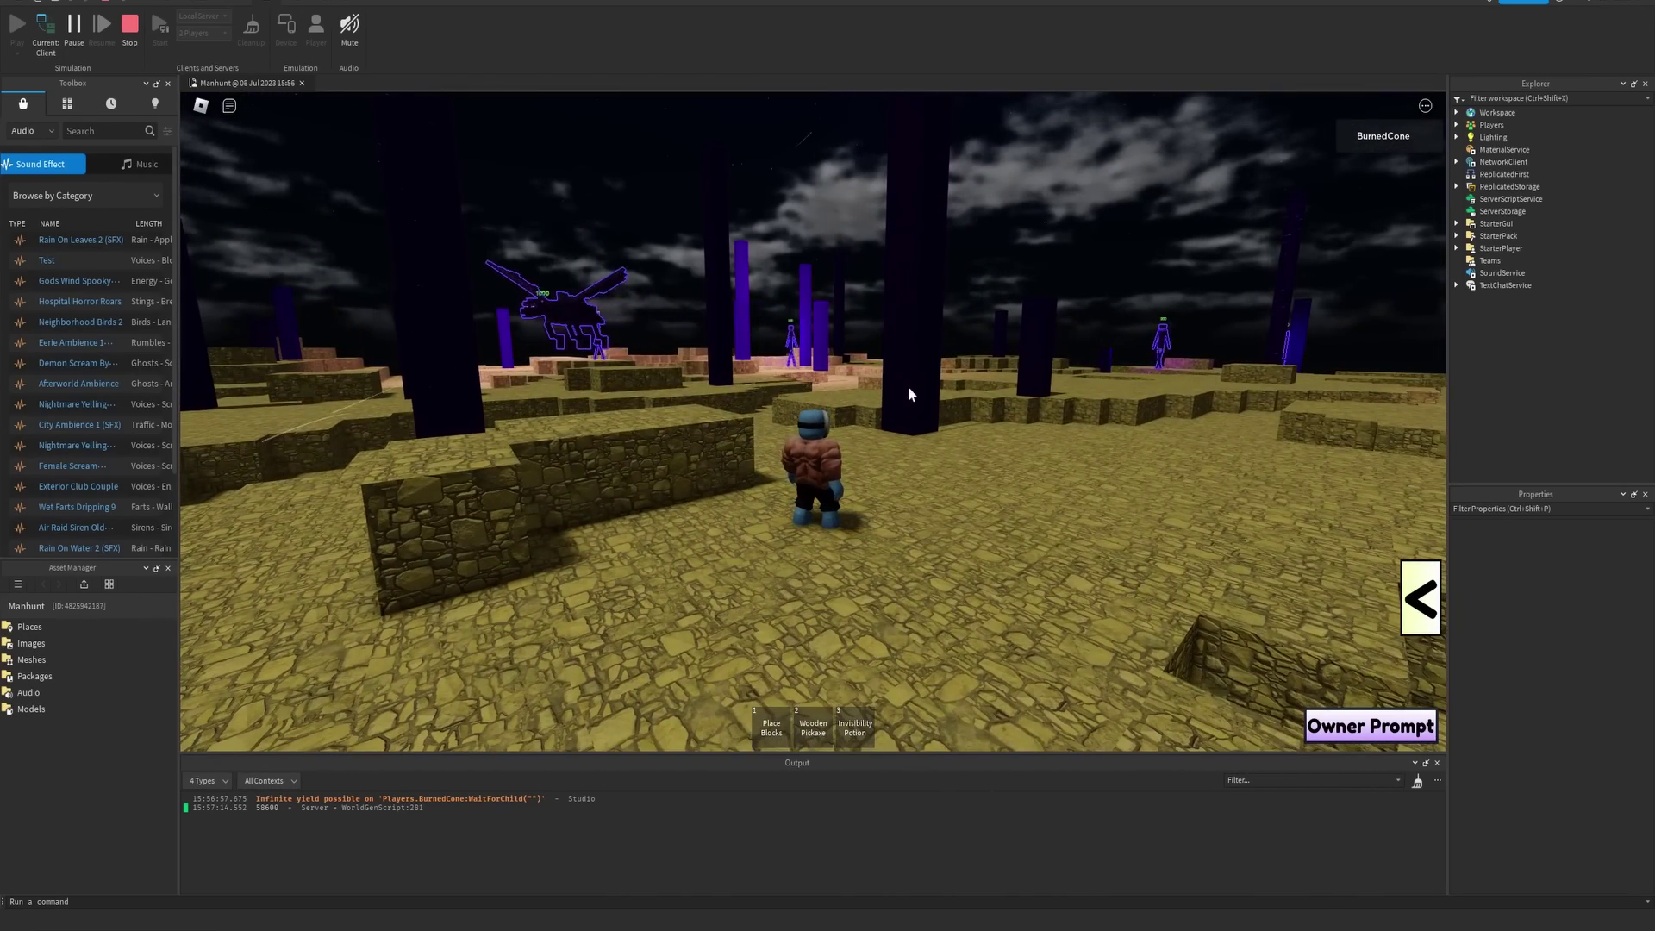
right_click_drag(882, 362, 893, 384)
key("w")
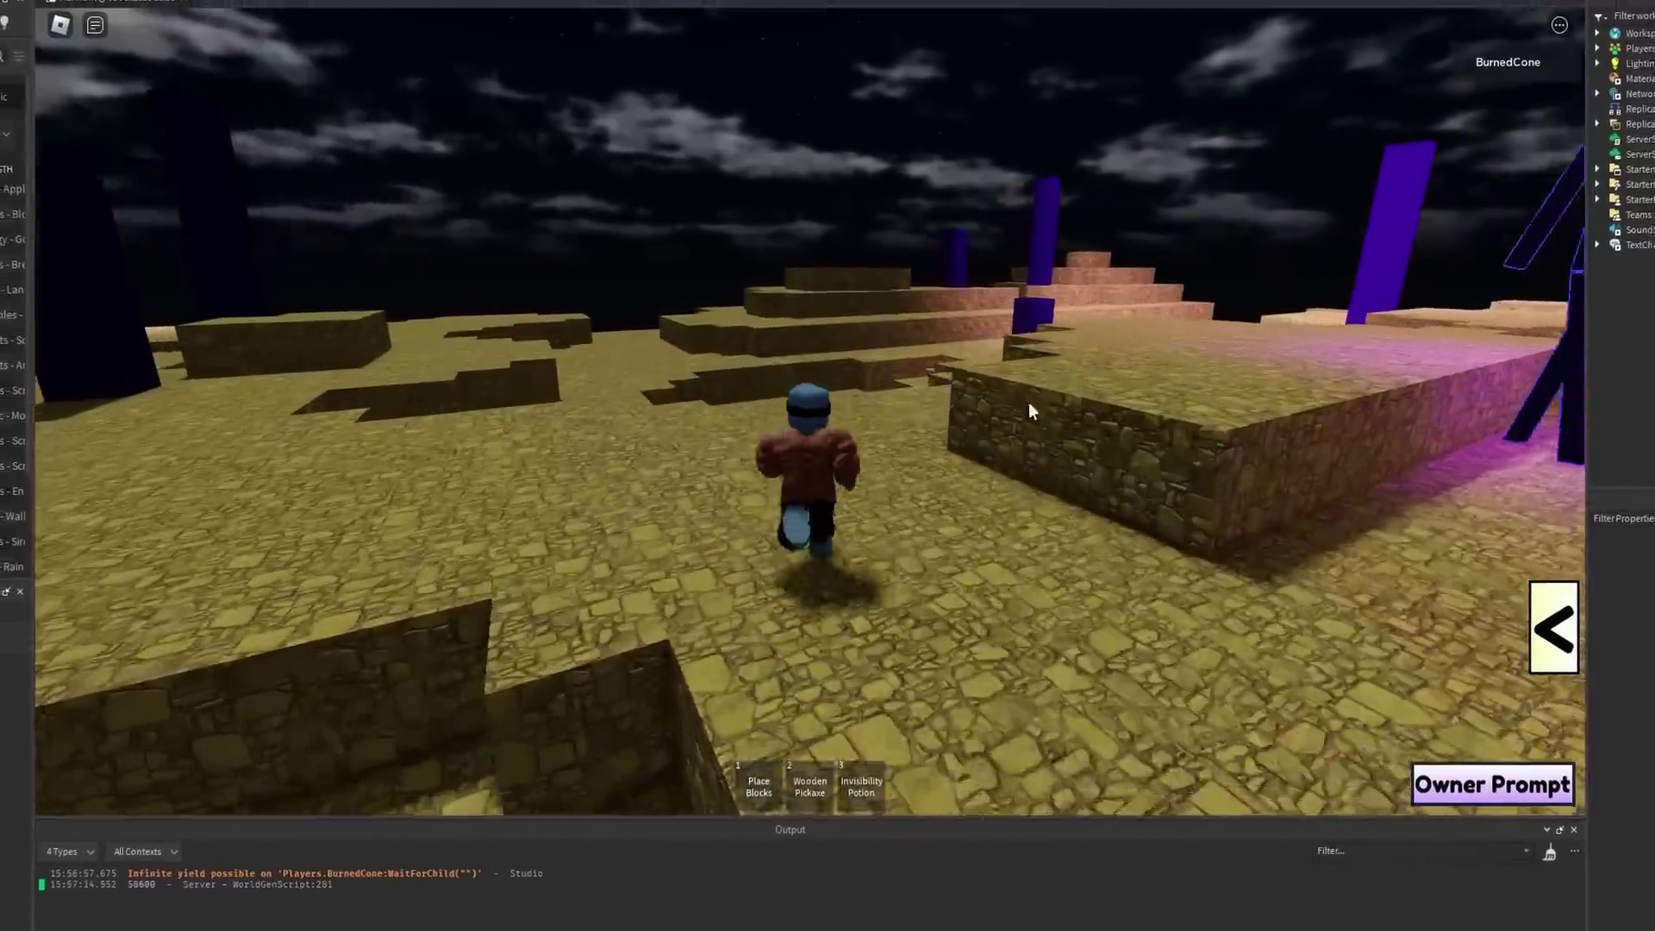
key("w")
key("space")
right_click_drag(988, 403, 989, 402)
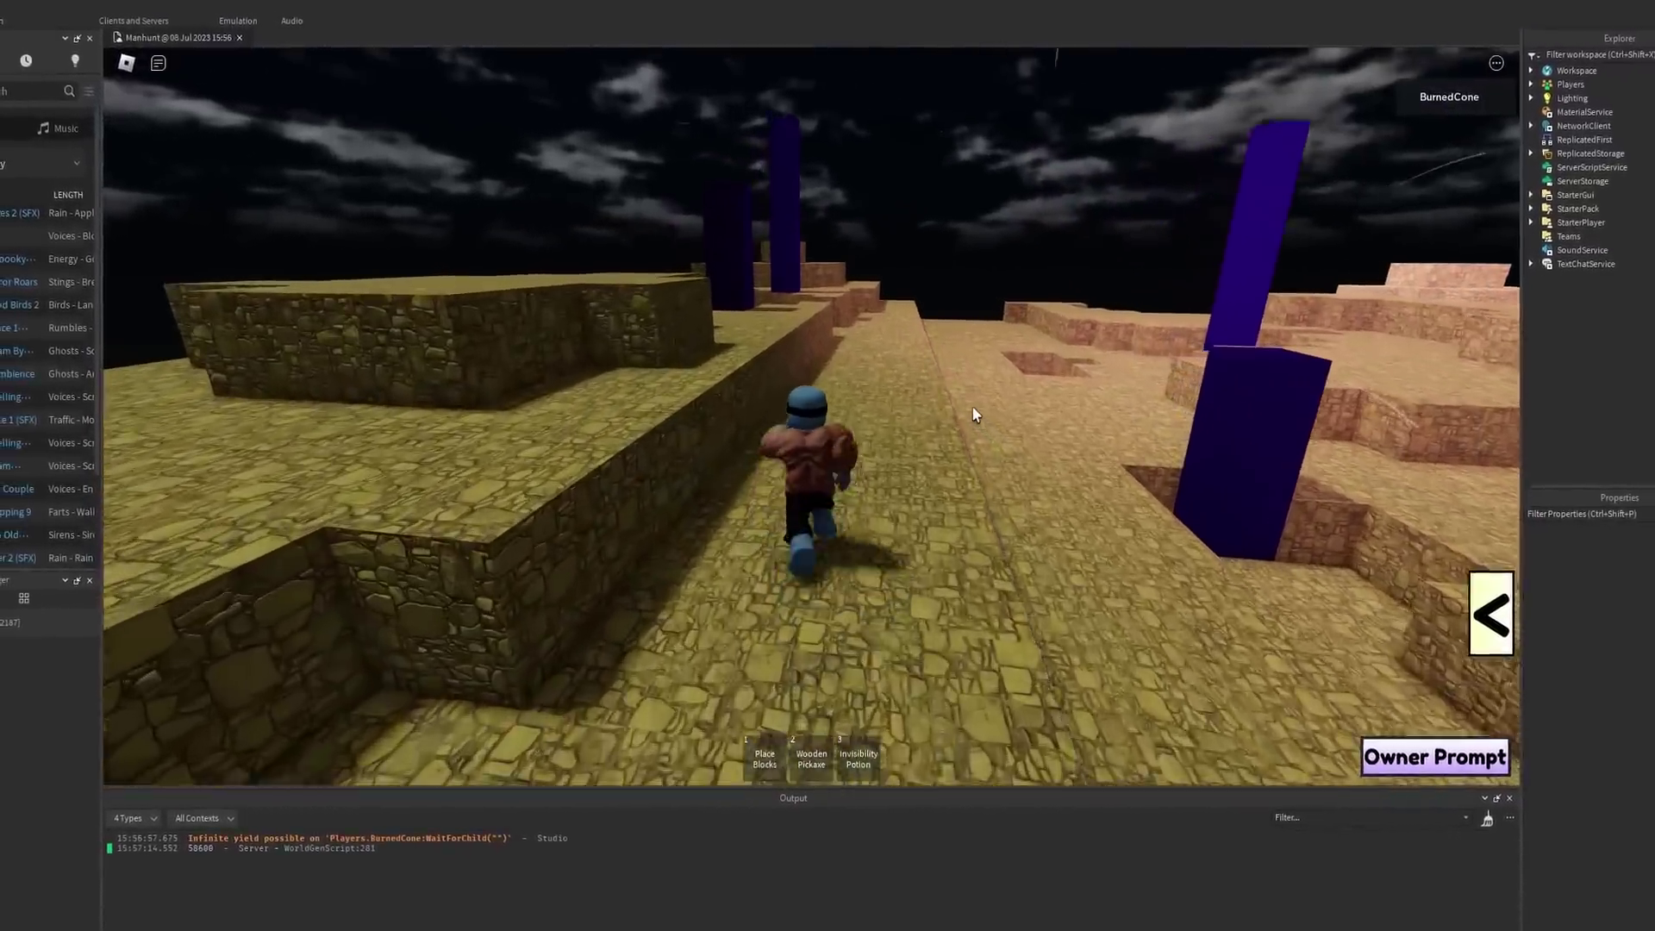
key("w")
right_click_drag(830, 299, 812, 317)
key("space")
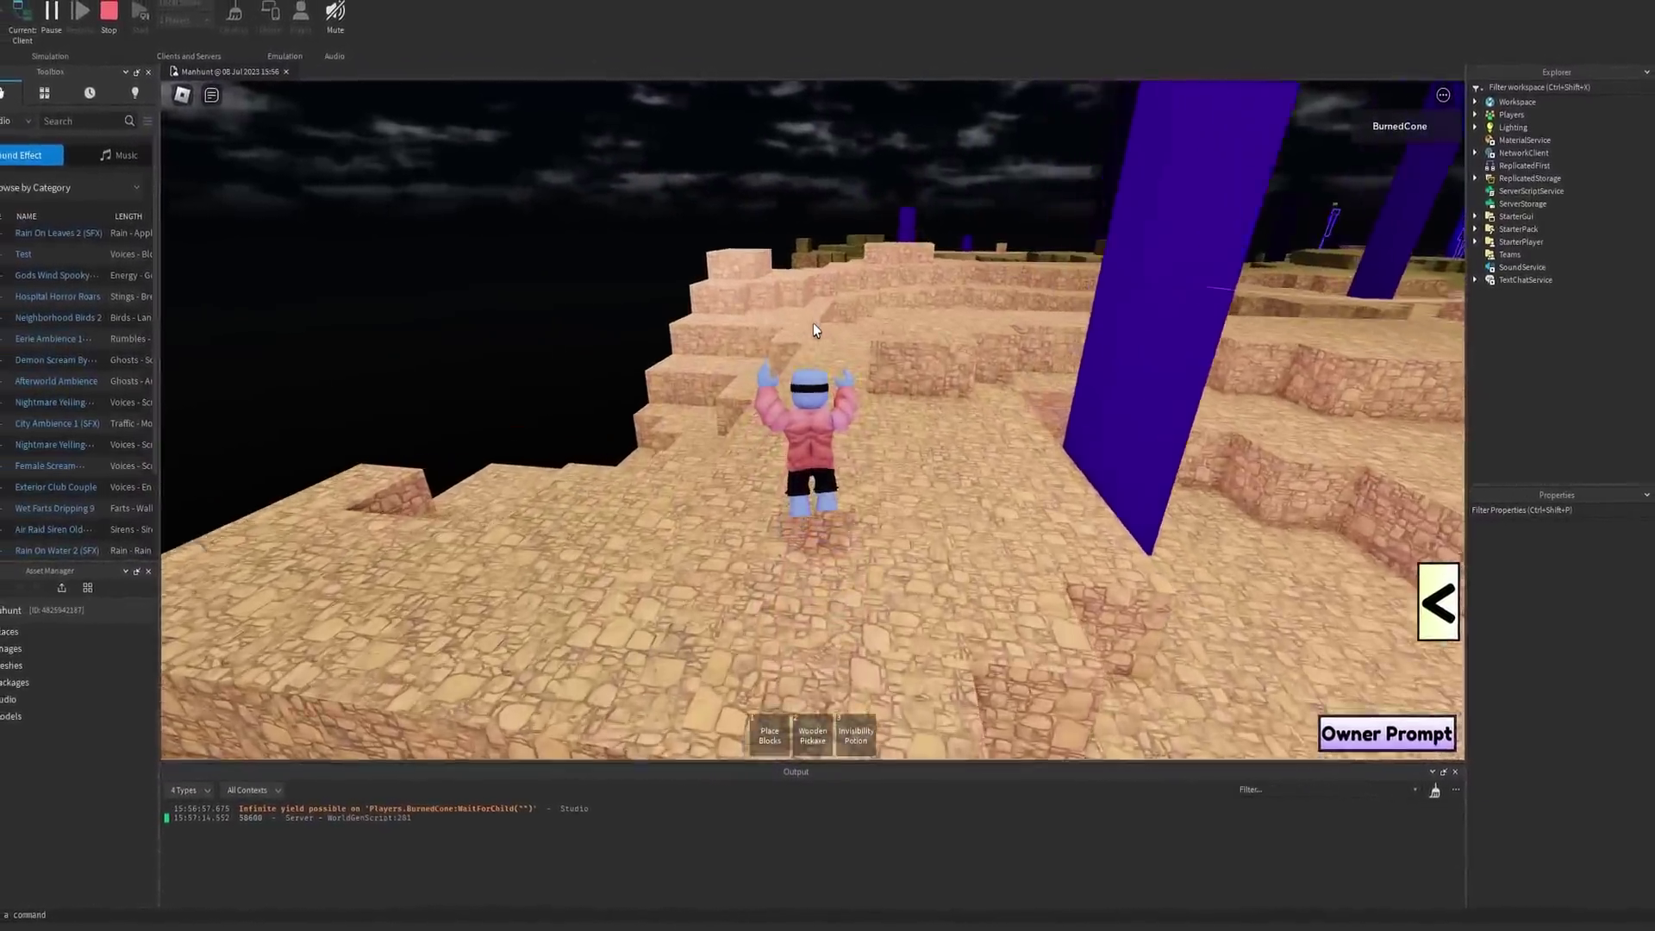
key("w")
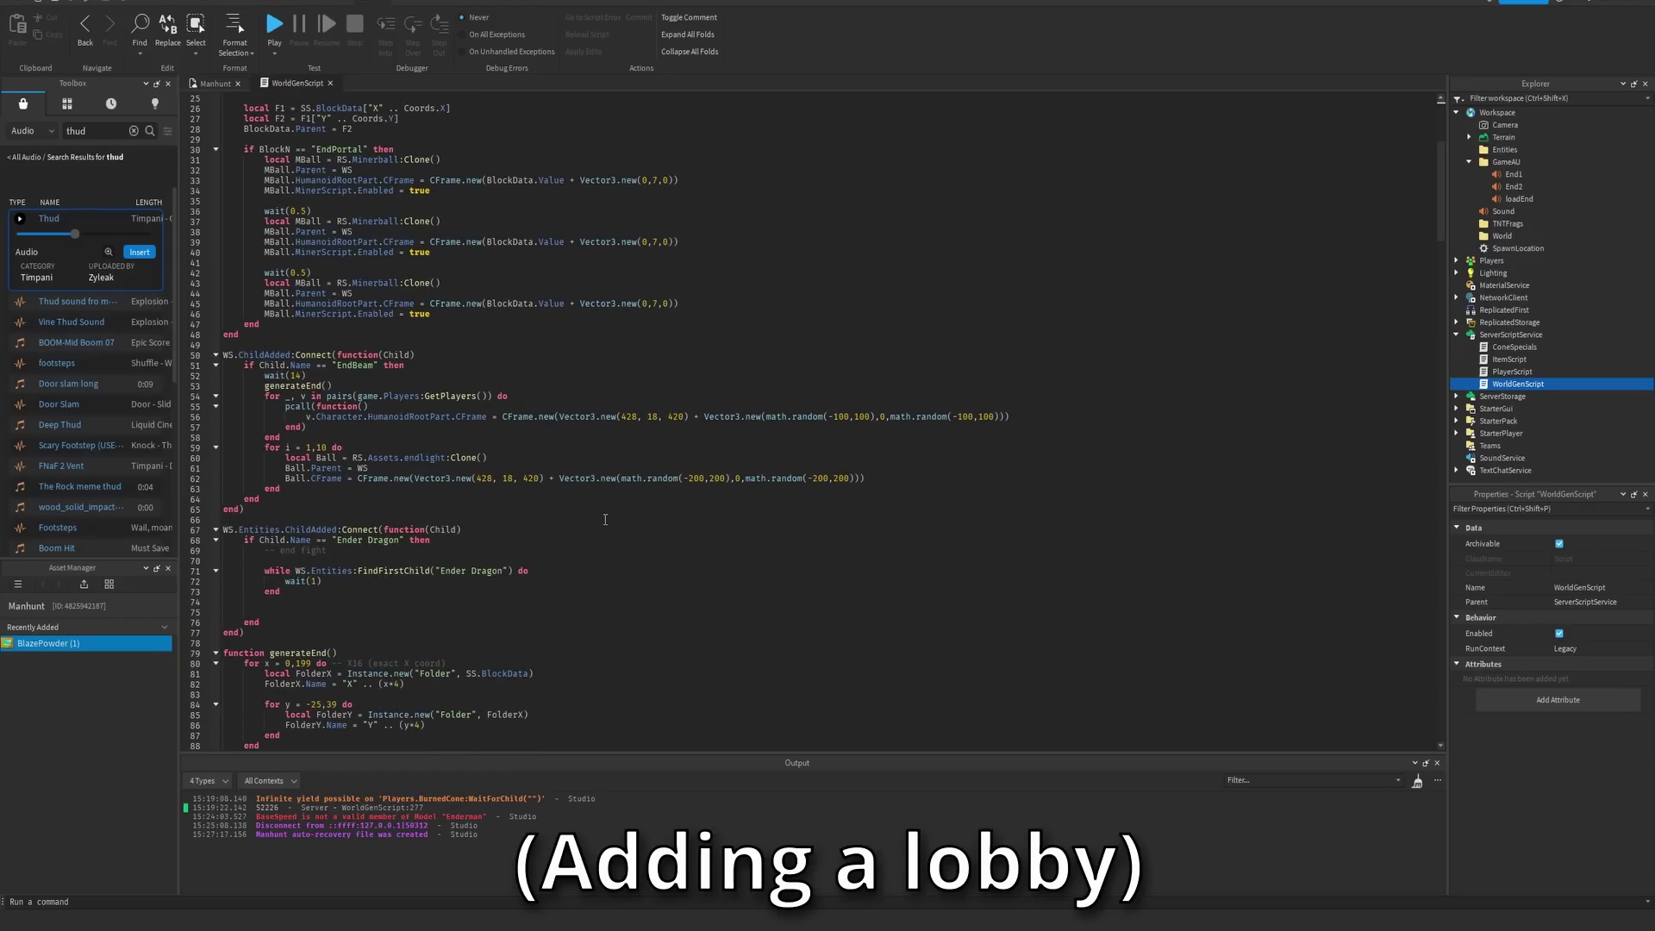
- Review the End generation code in WorldGenScript
scroll(605, 519, "down", 12)
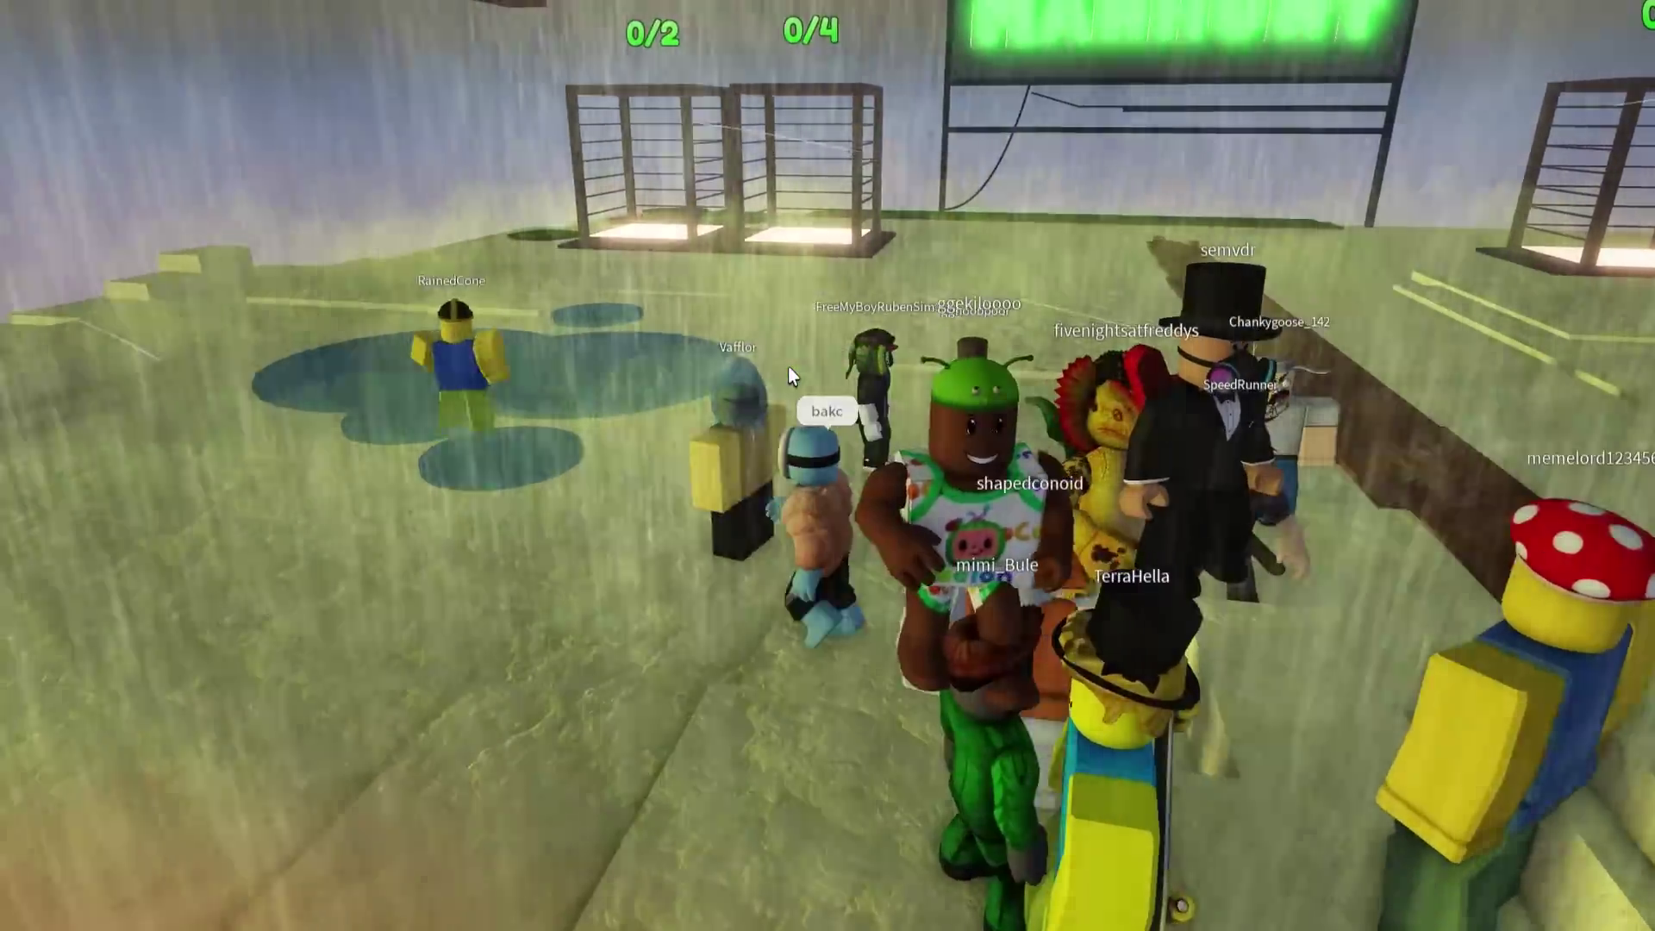
- Examine the rainy Manhunt lobby, including its moon sign, puddles, queue cages and gathered players
key("a")
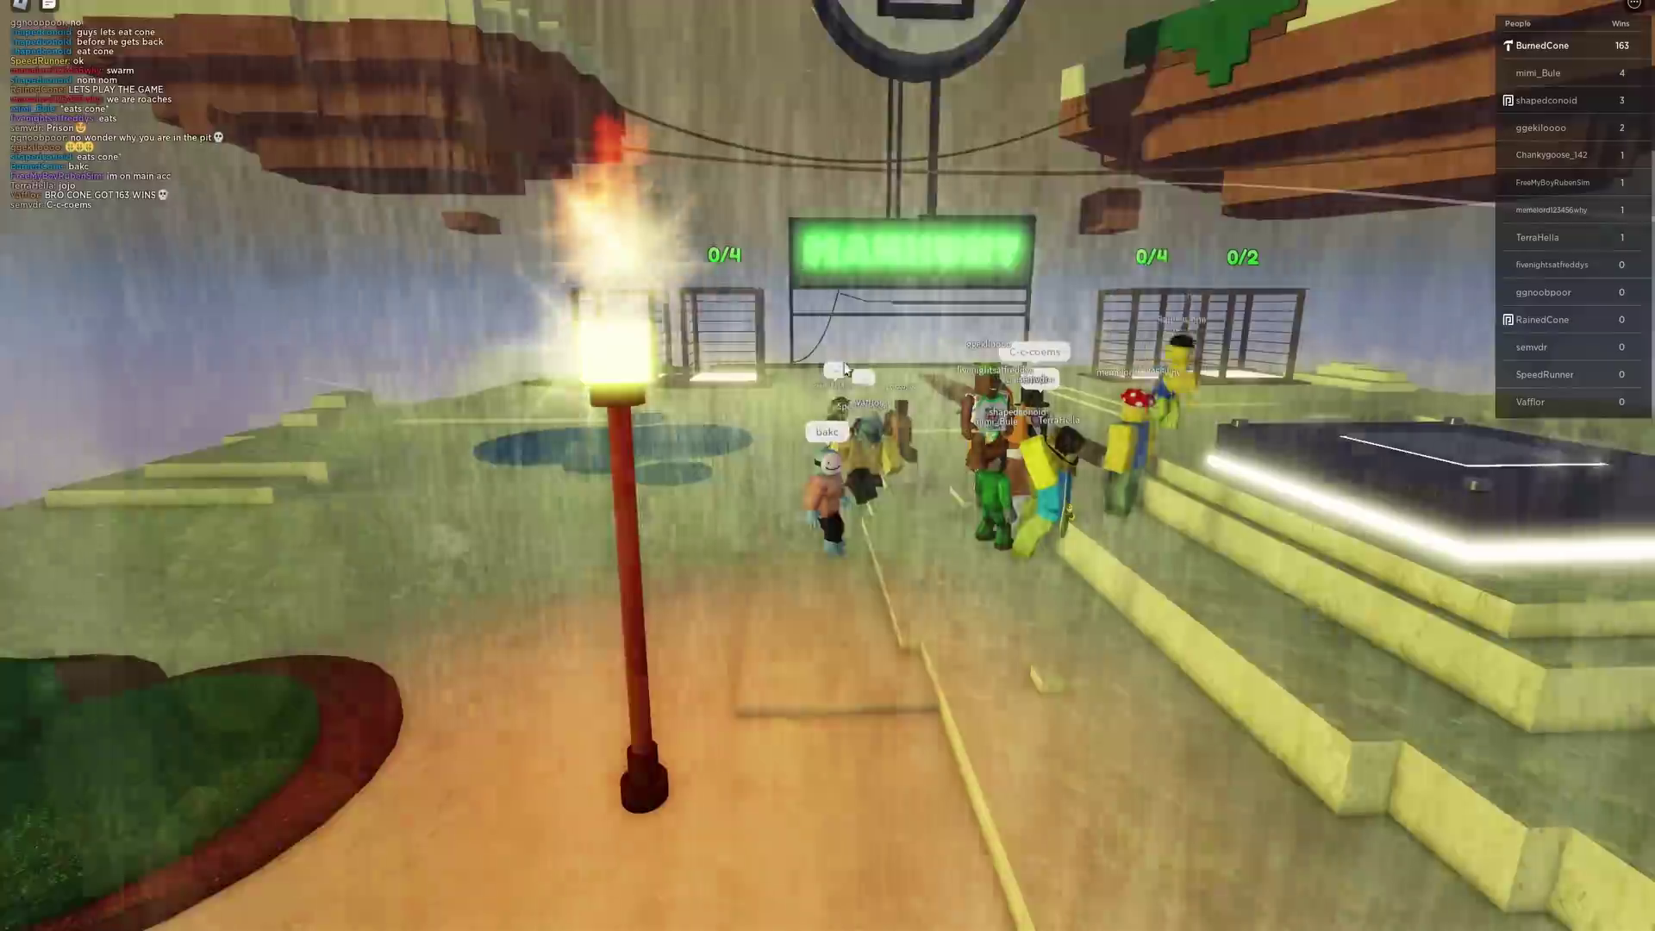
key("a")
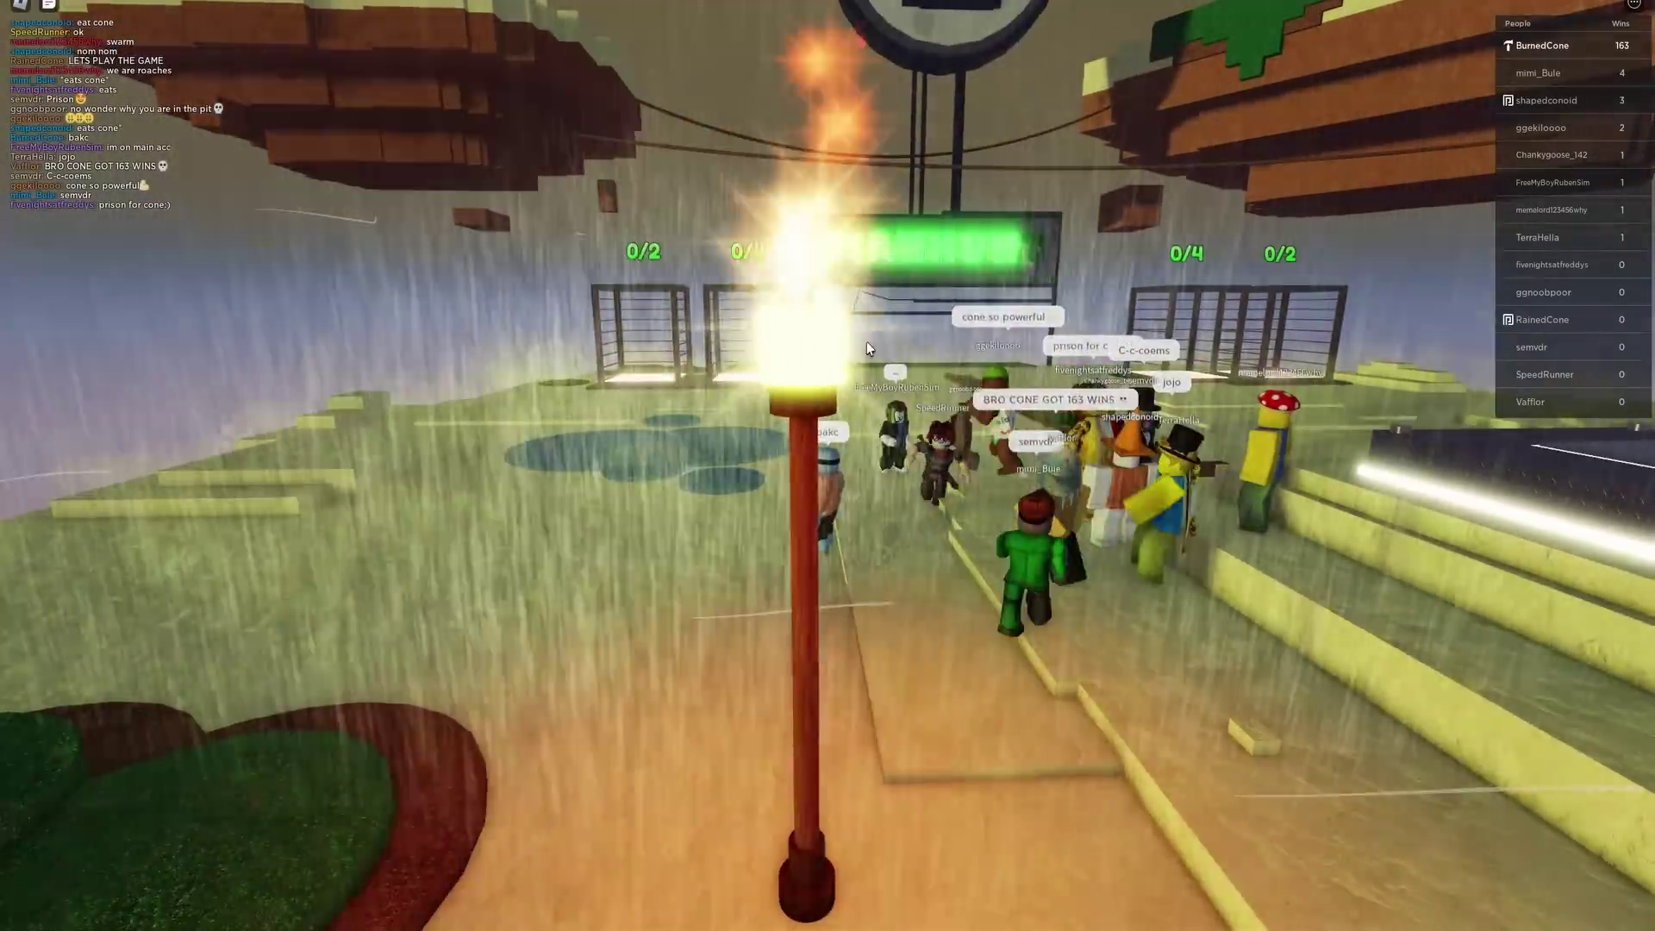
key("a")
right_click_drag(898, 422, 888, 390)
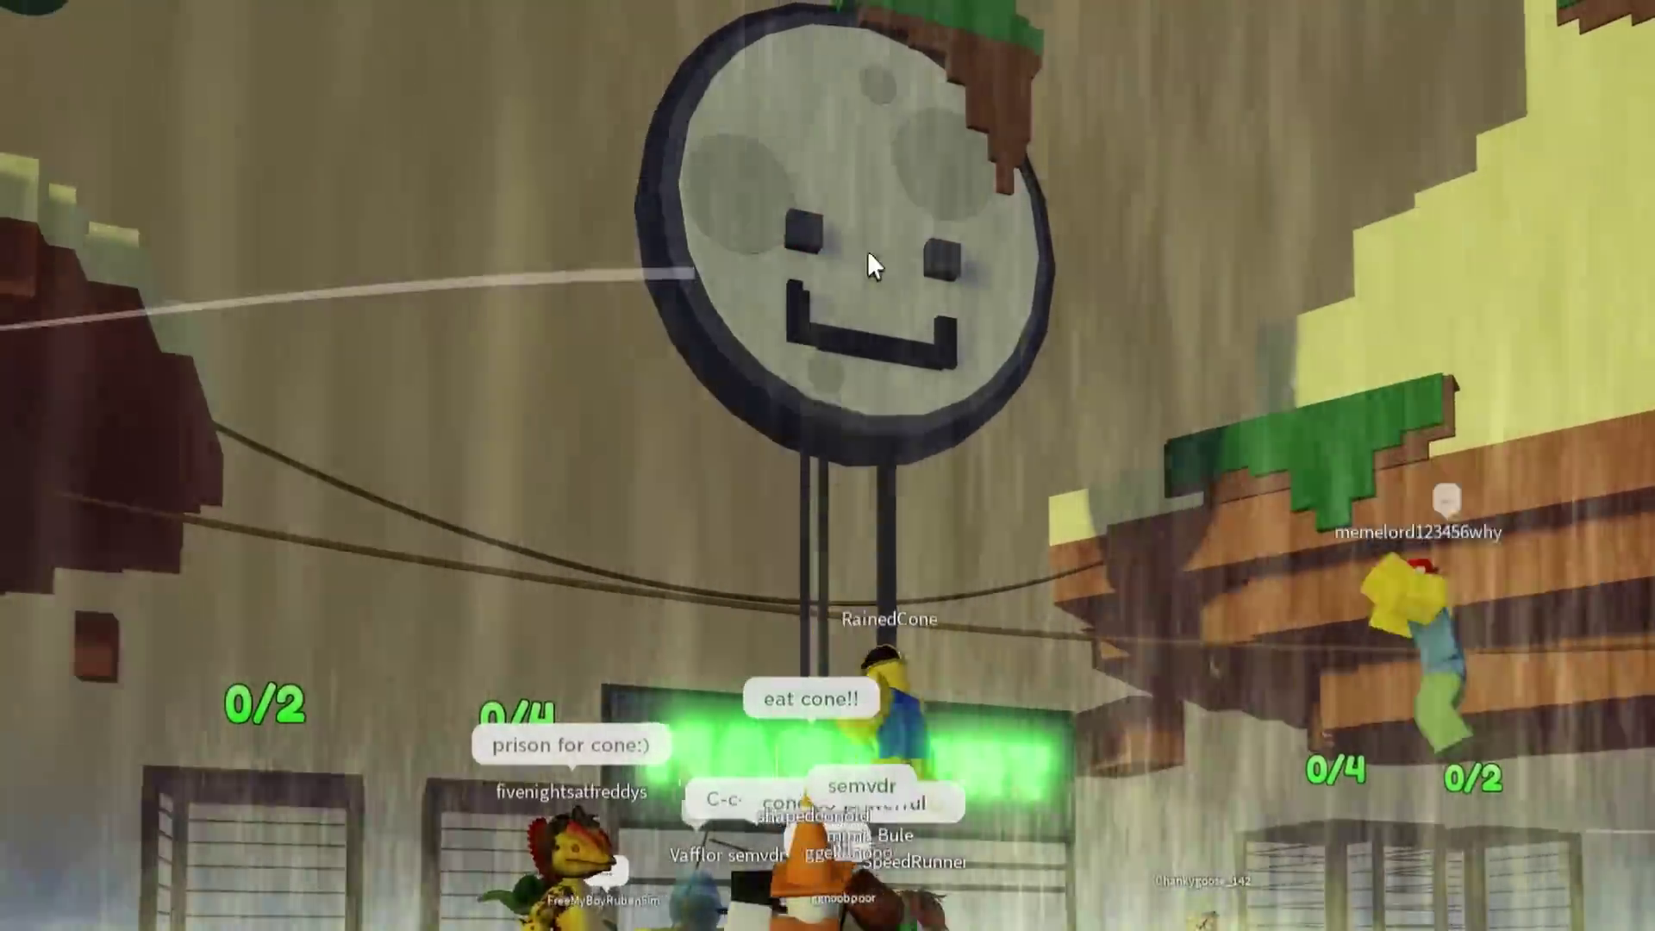
right_click_drag(800, 64, 861, 155)
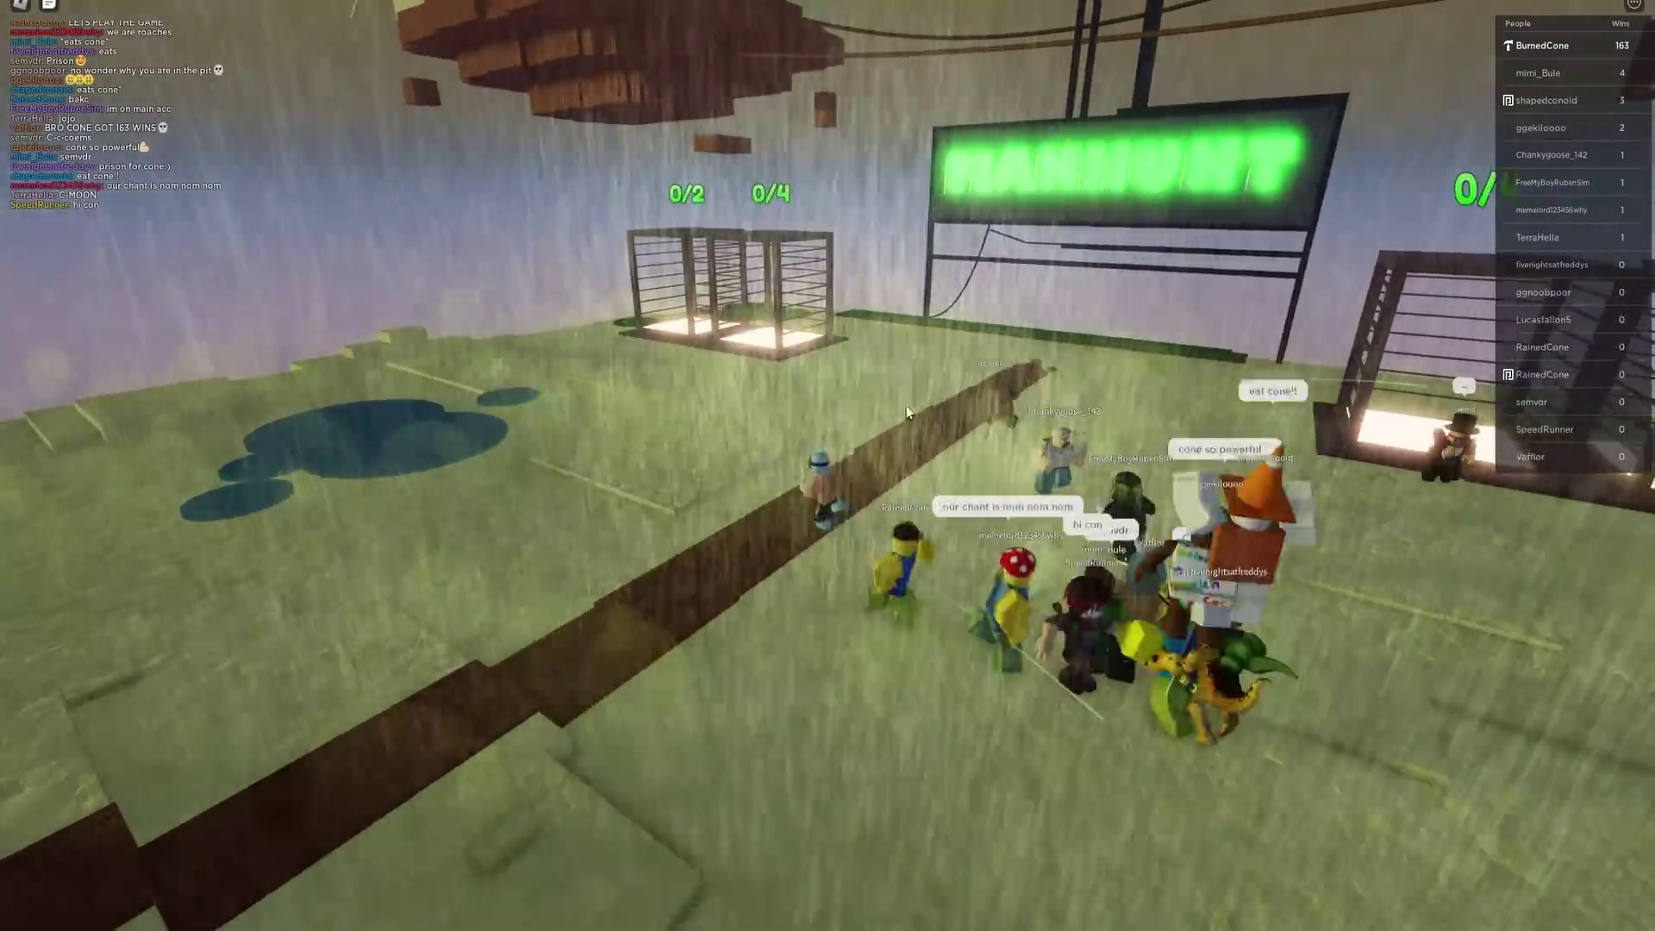
right_click_drag(1114, 436, 786, 400)
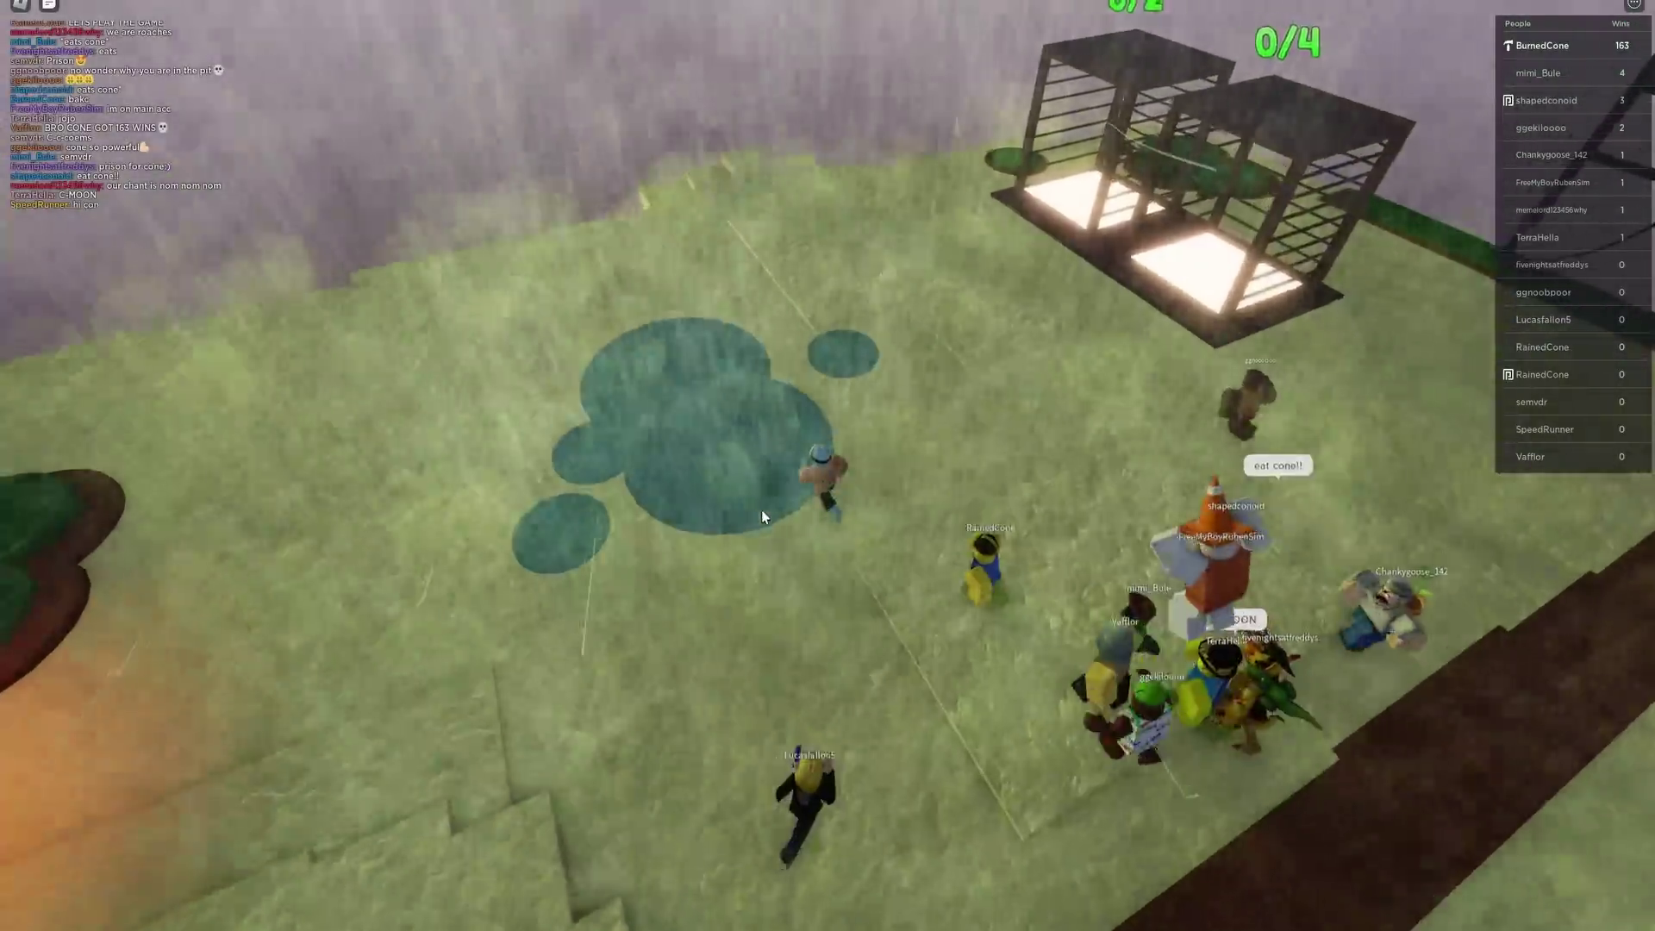
right_click_drag(762, 509, 468, 922)
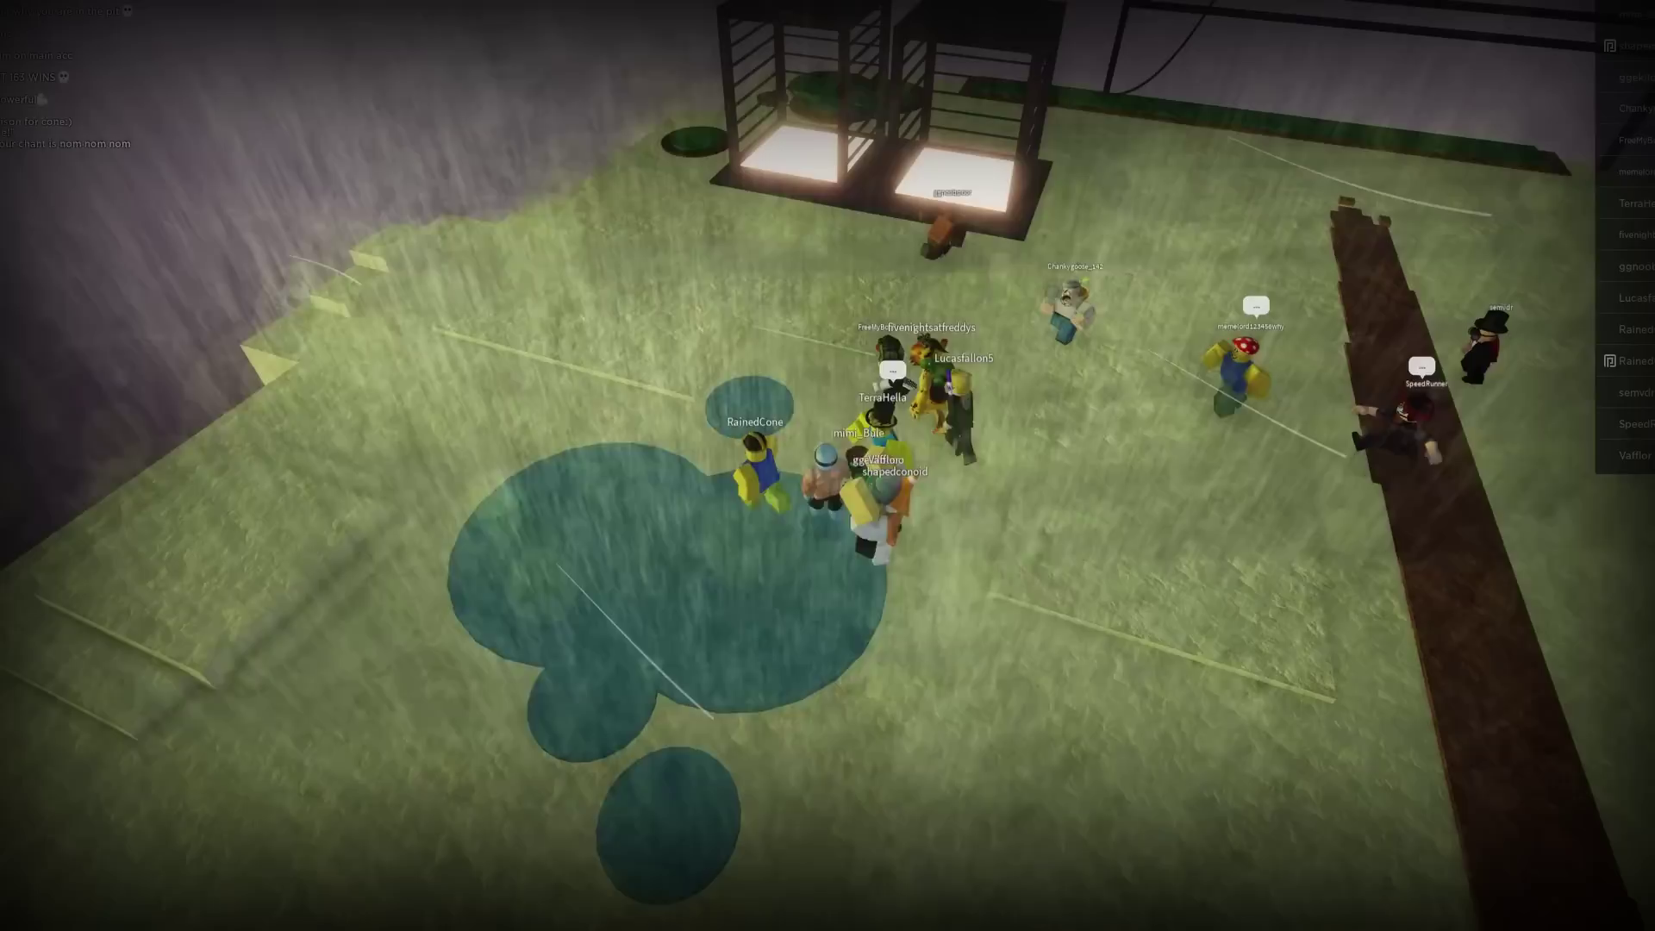
mouse_move(457, 929)
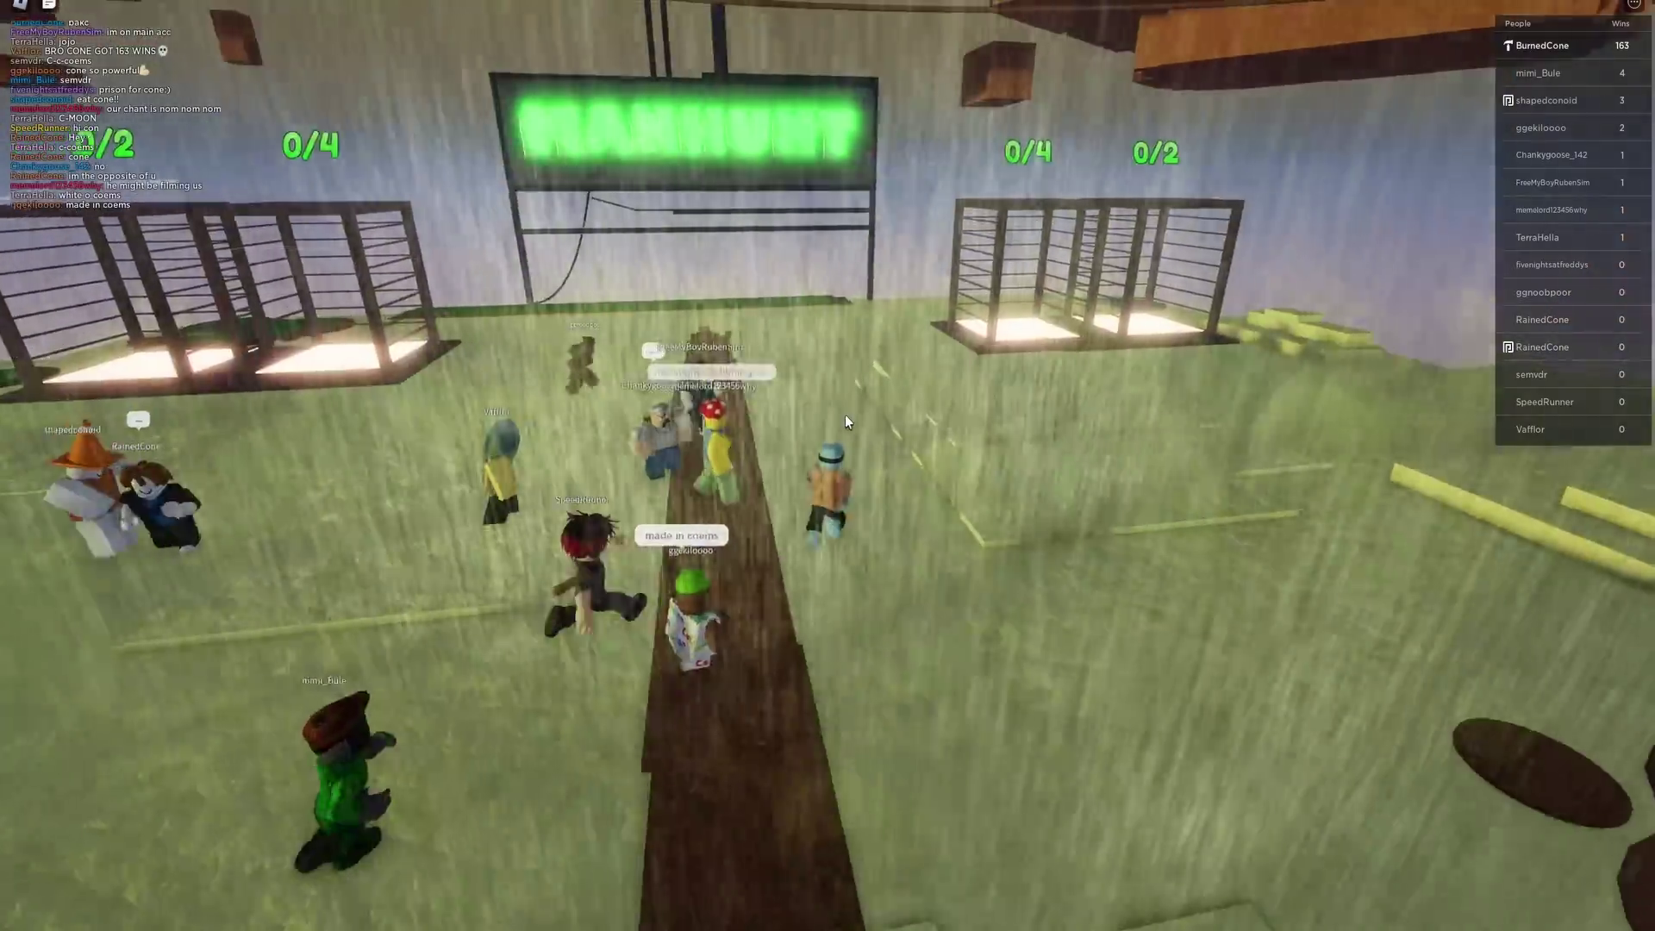
- Walk the character back and forth along the lobby's brown path in front of the Manhunt sign and queue cages
key("w")
key("d")
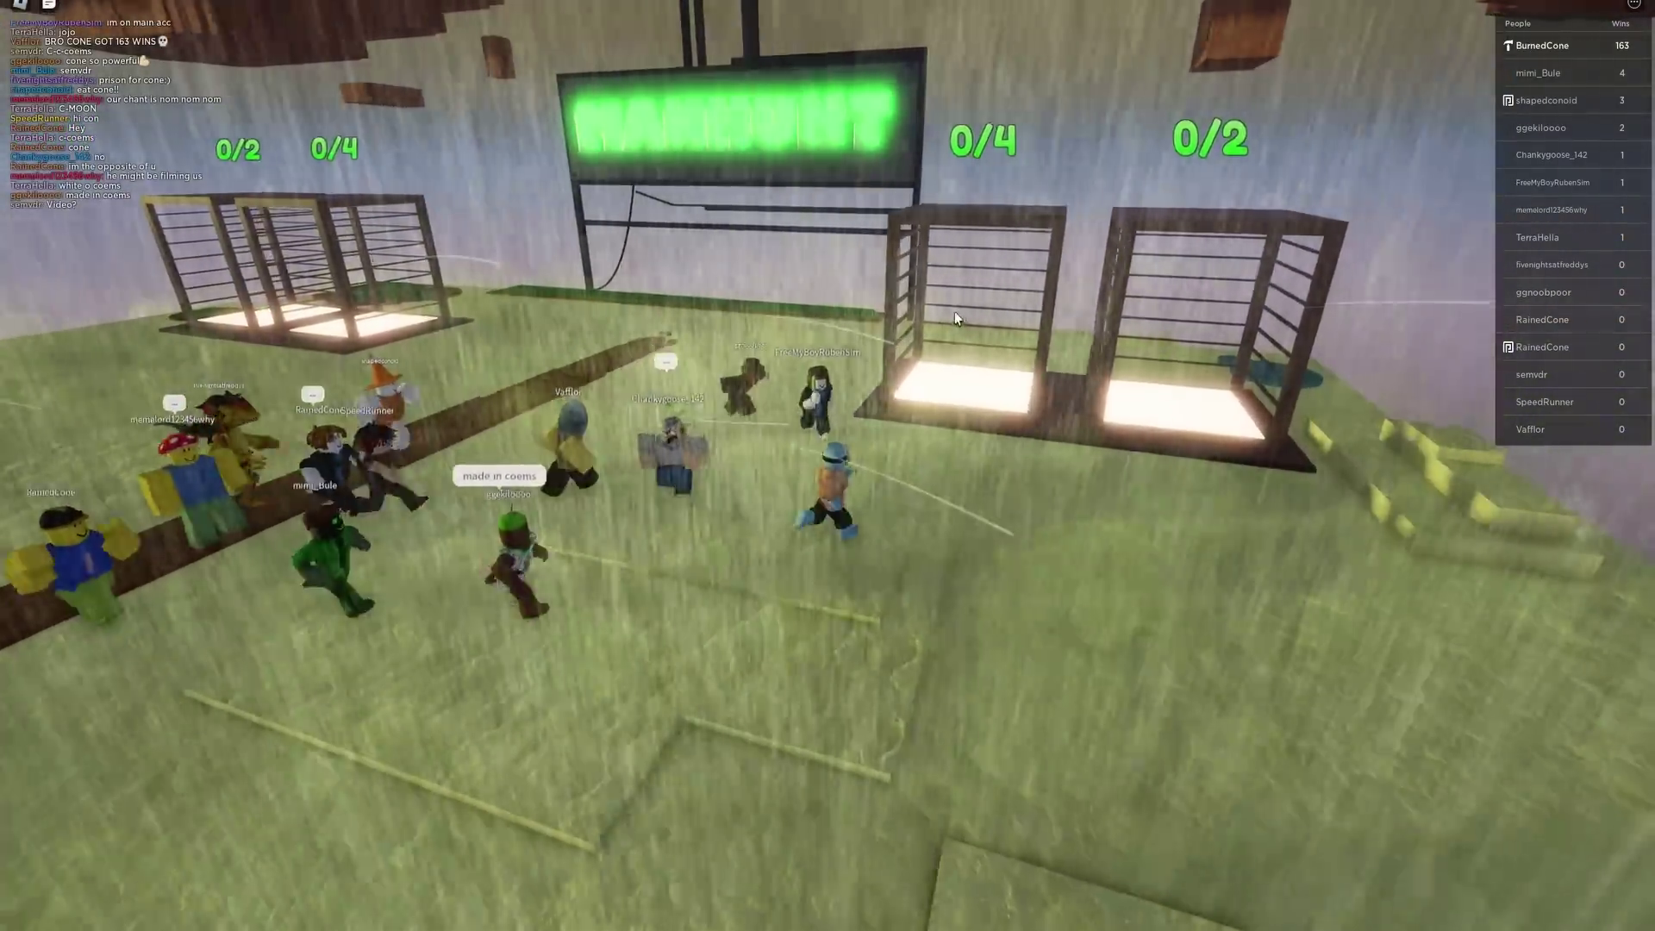
key("s")
key("a")
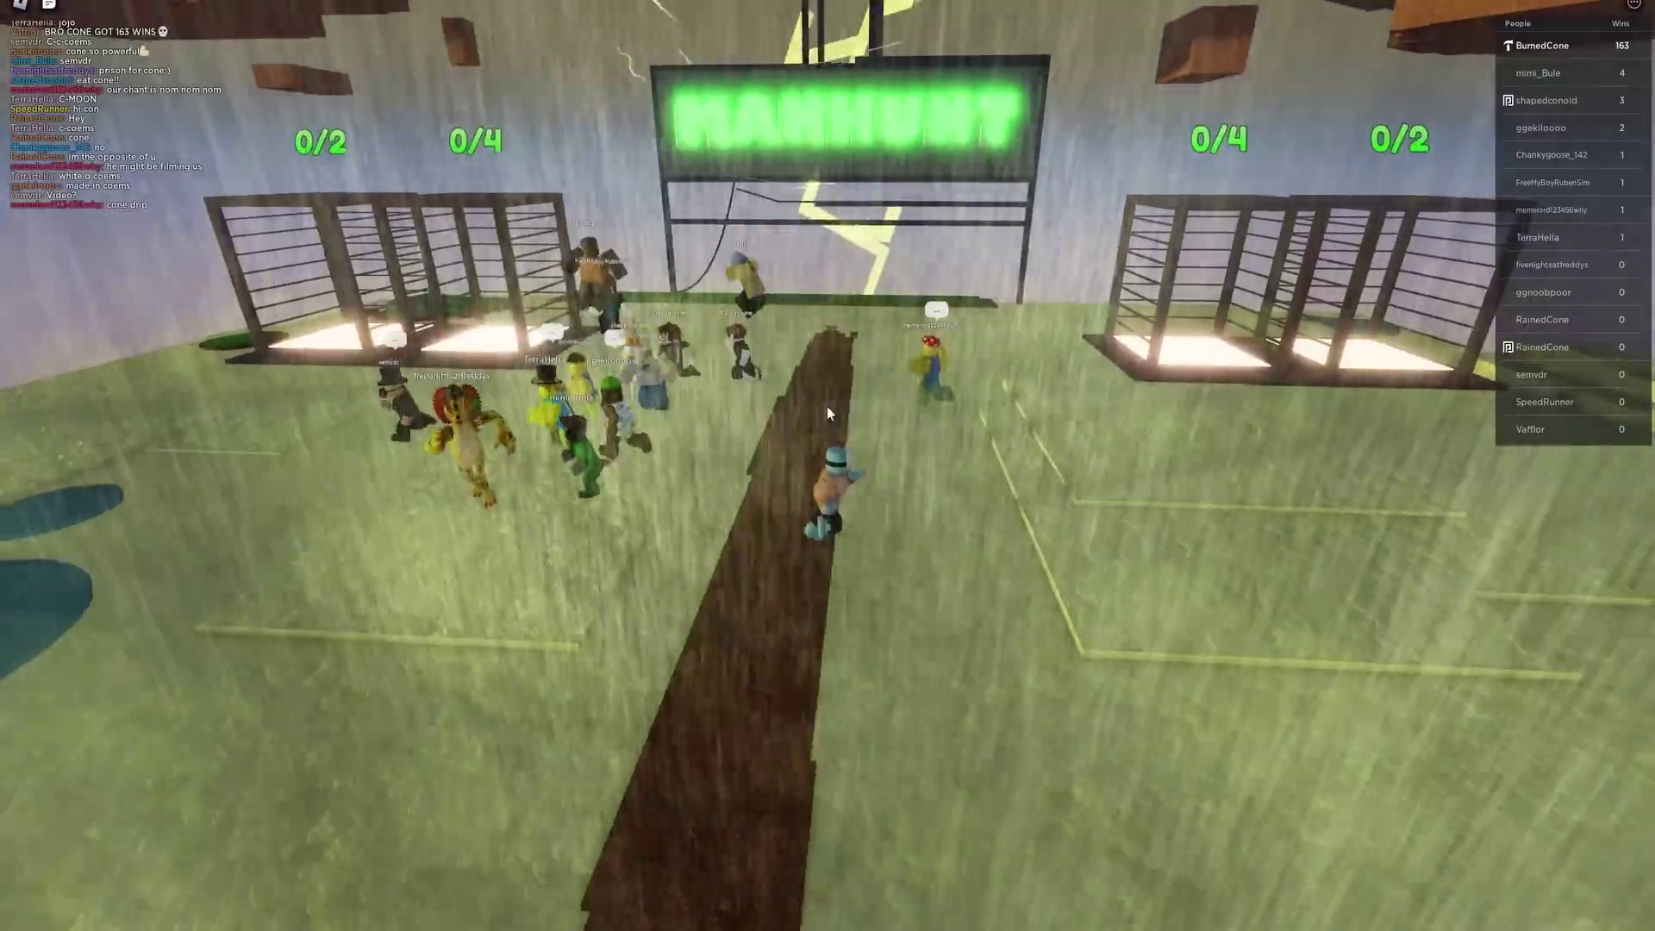
key("d")
right_click_drag(827, 407, 827, 406)
key("s")
key("a")
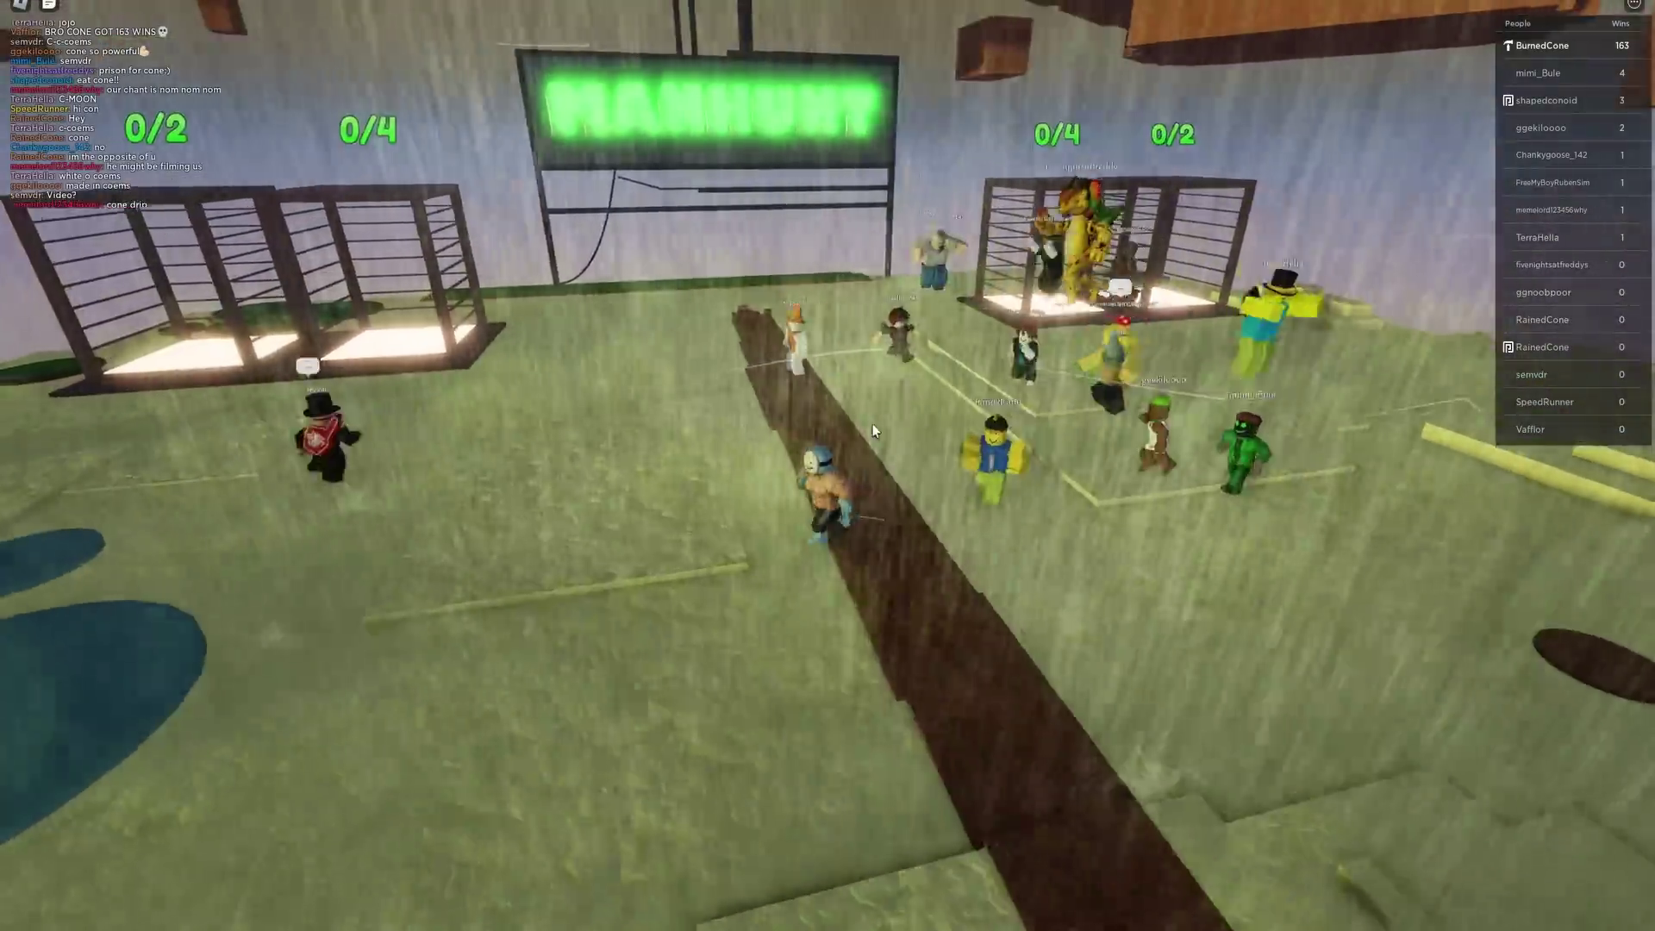
- Cross the lobby past the puddles and enter the left four-player queue cage with the other players
key("s")
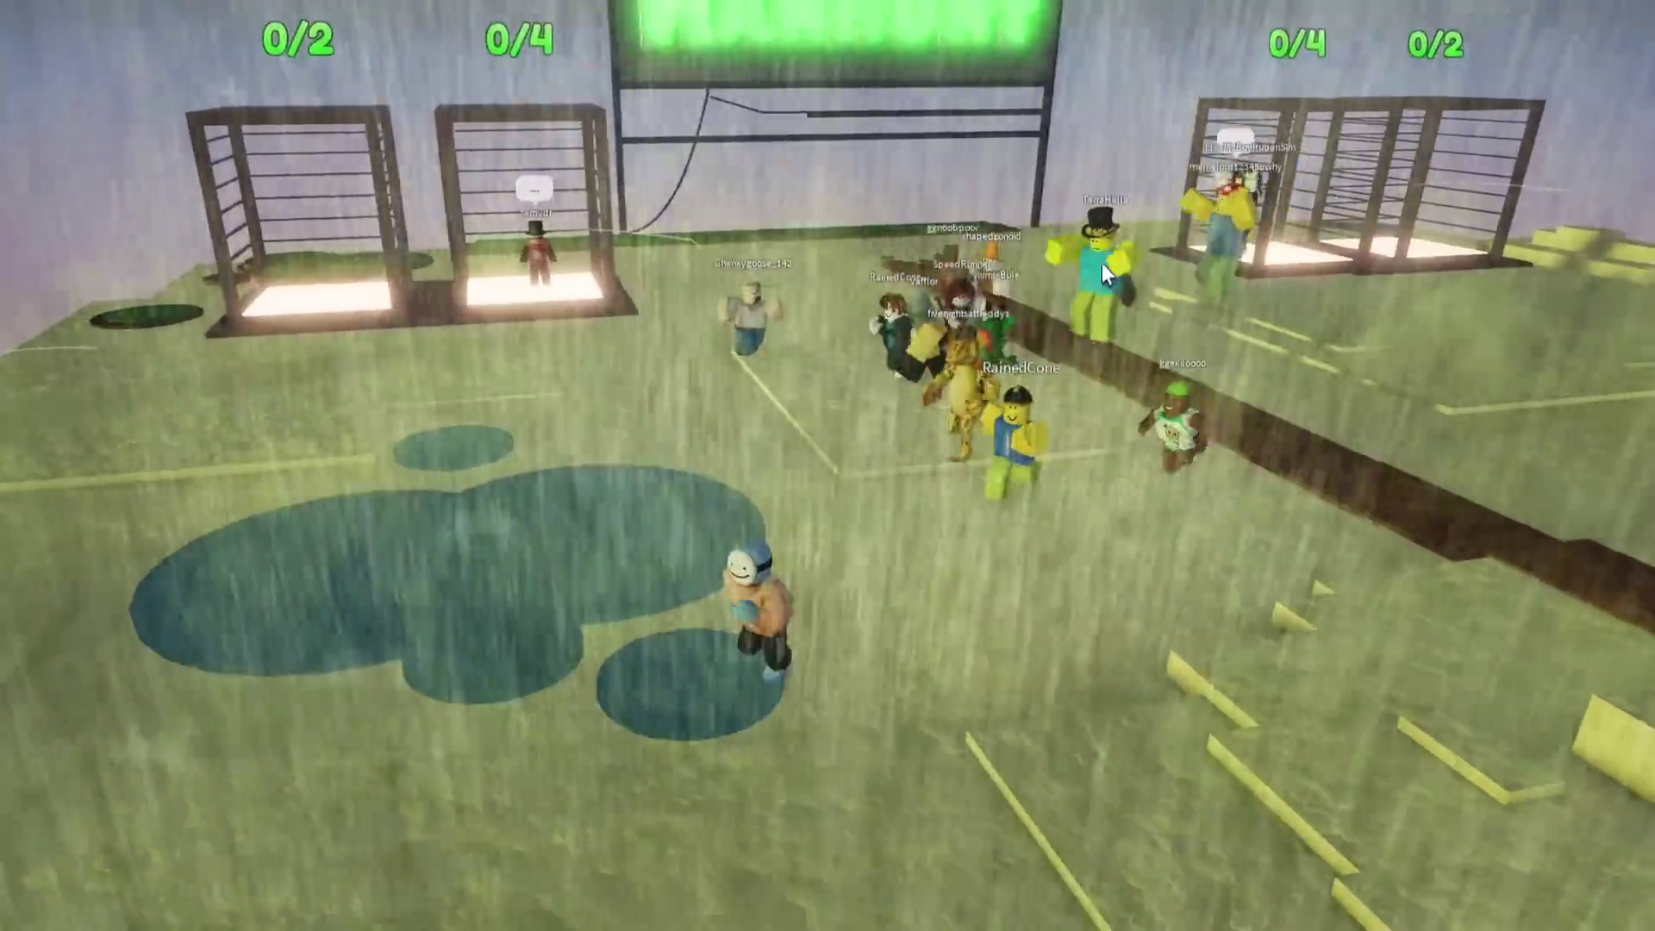
key("s")
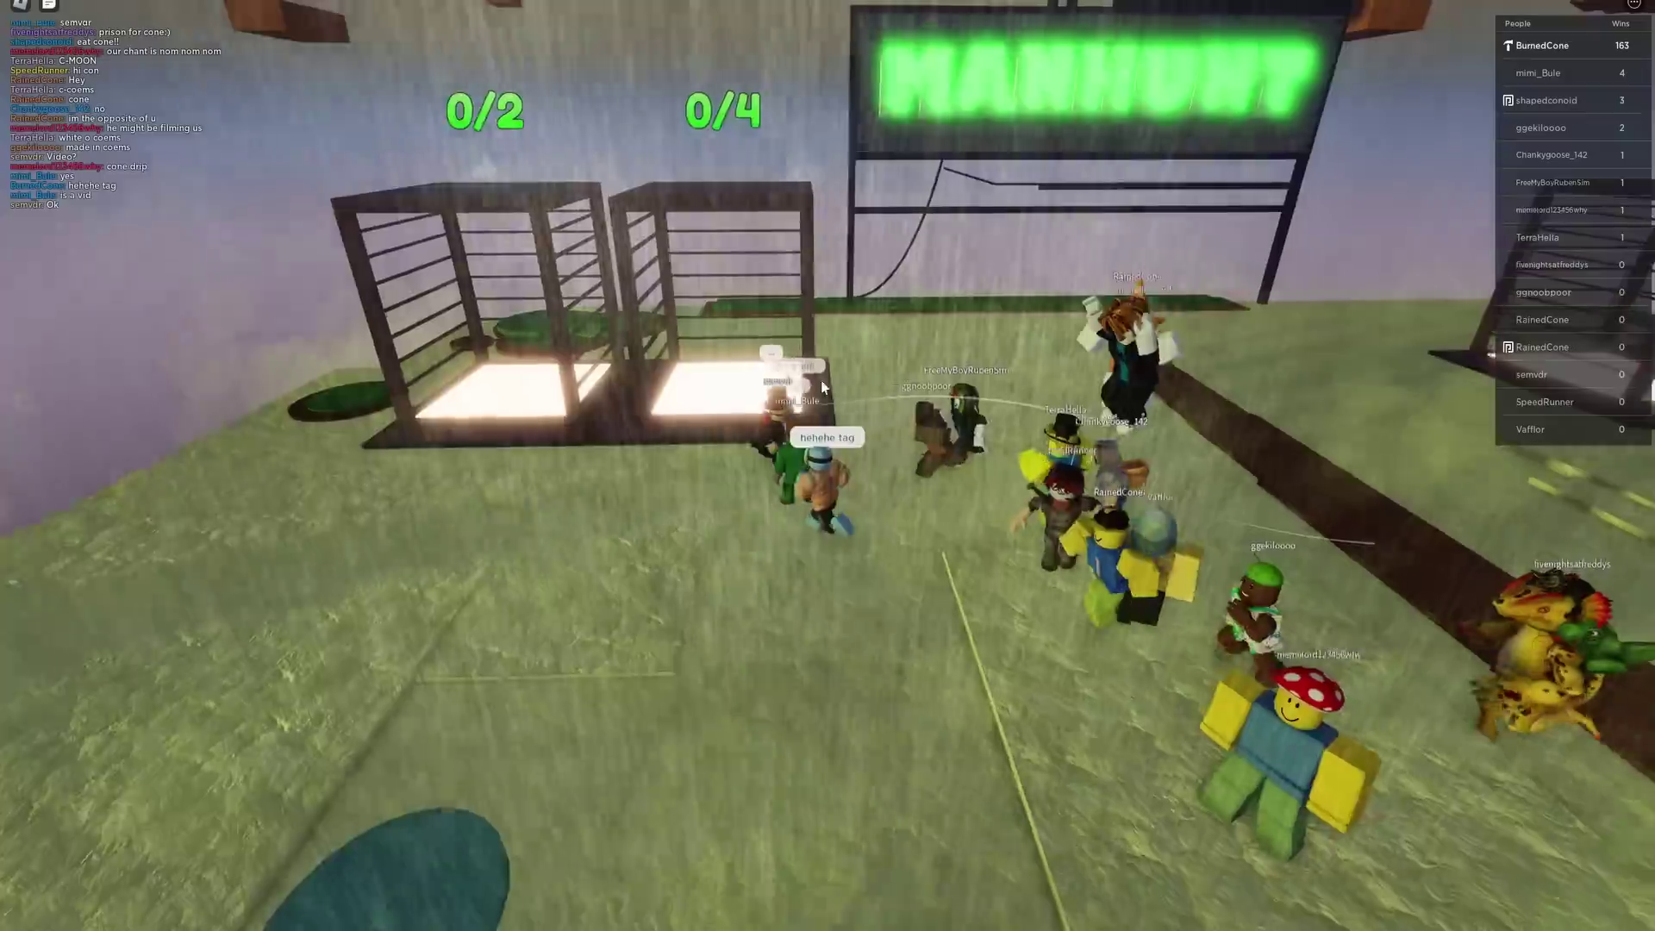
key("w")
key("w")
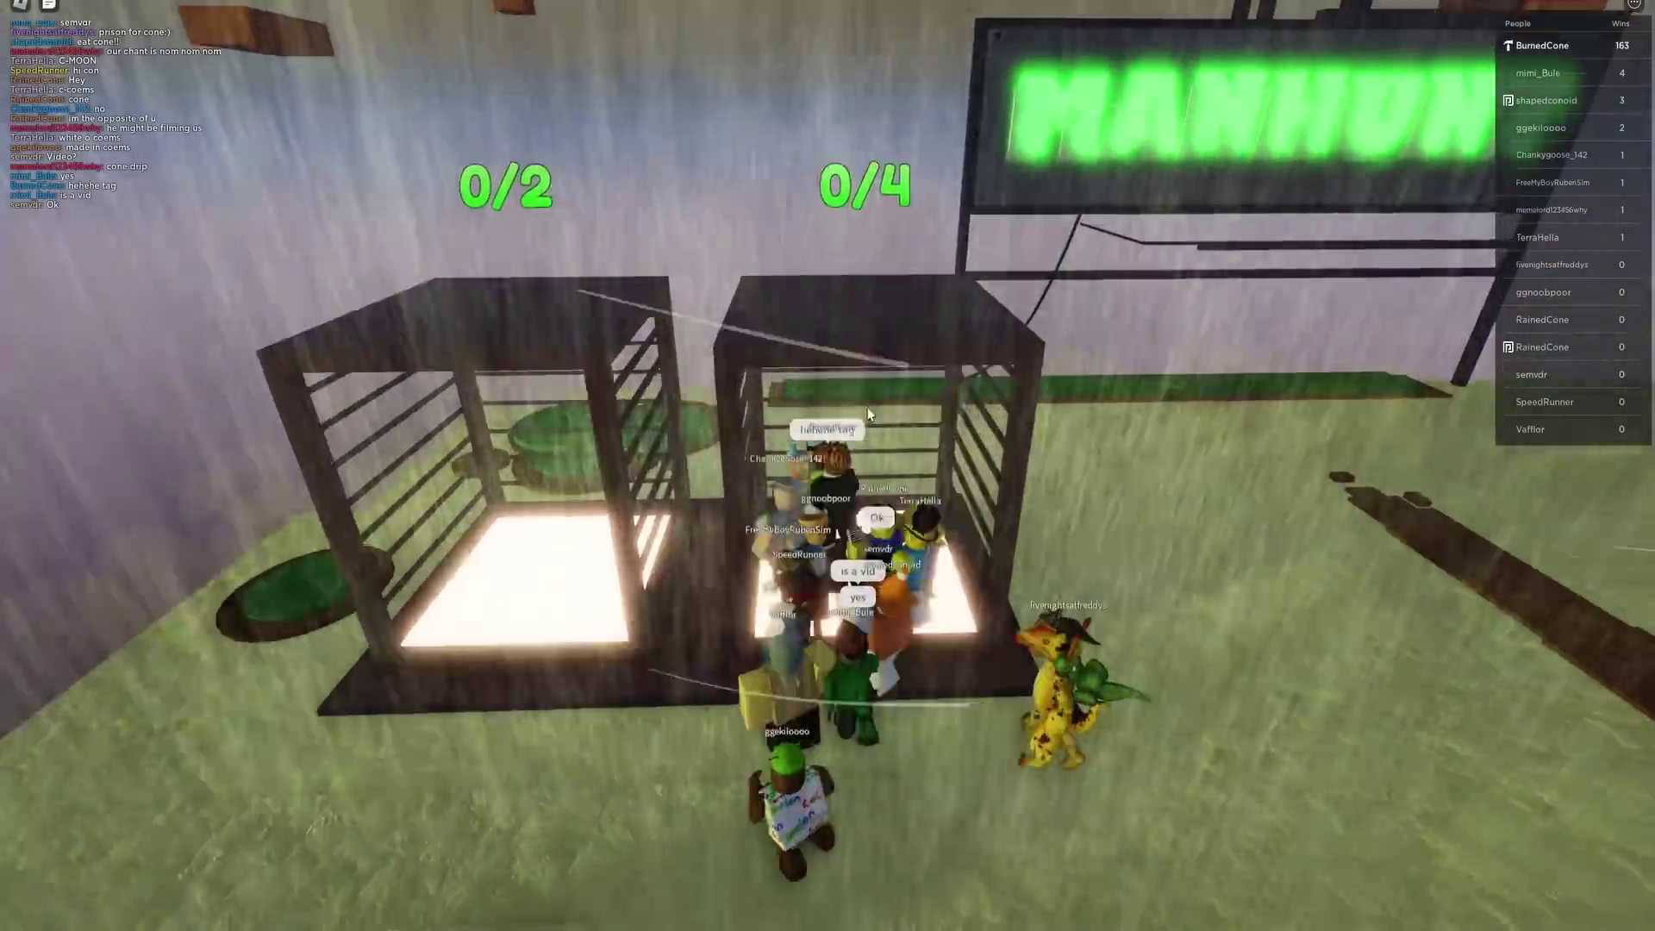
scroll(897, 348, "down", 4)
scroll(868, 331, "up", 2)
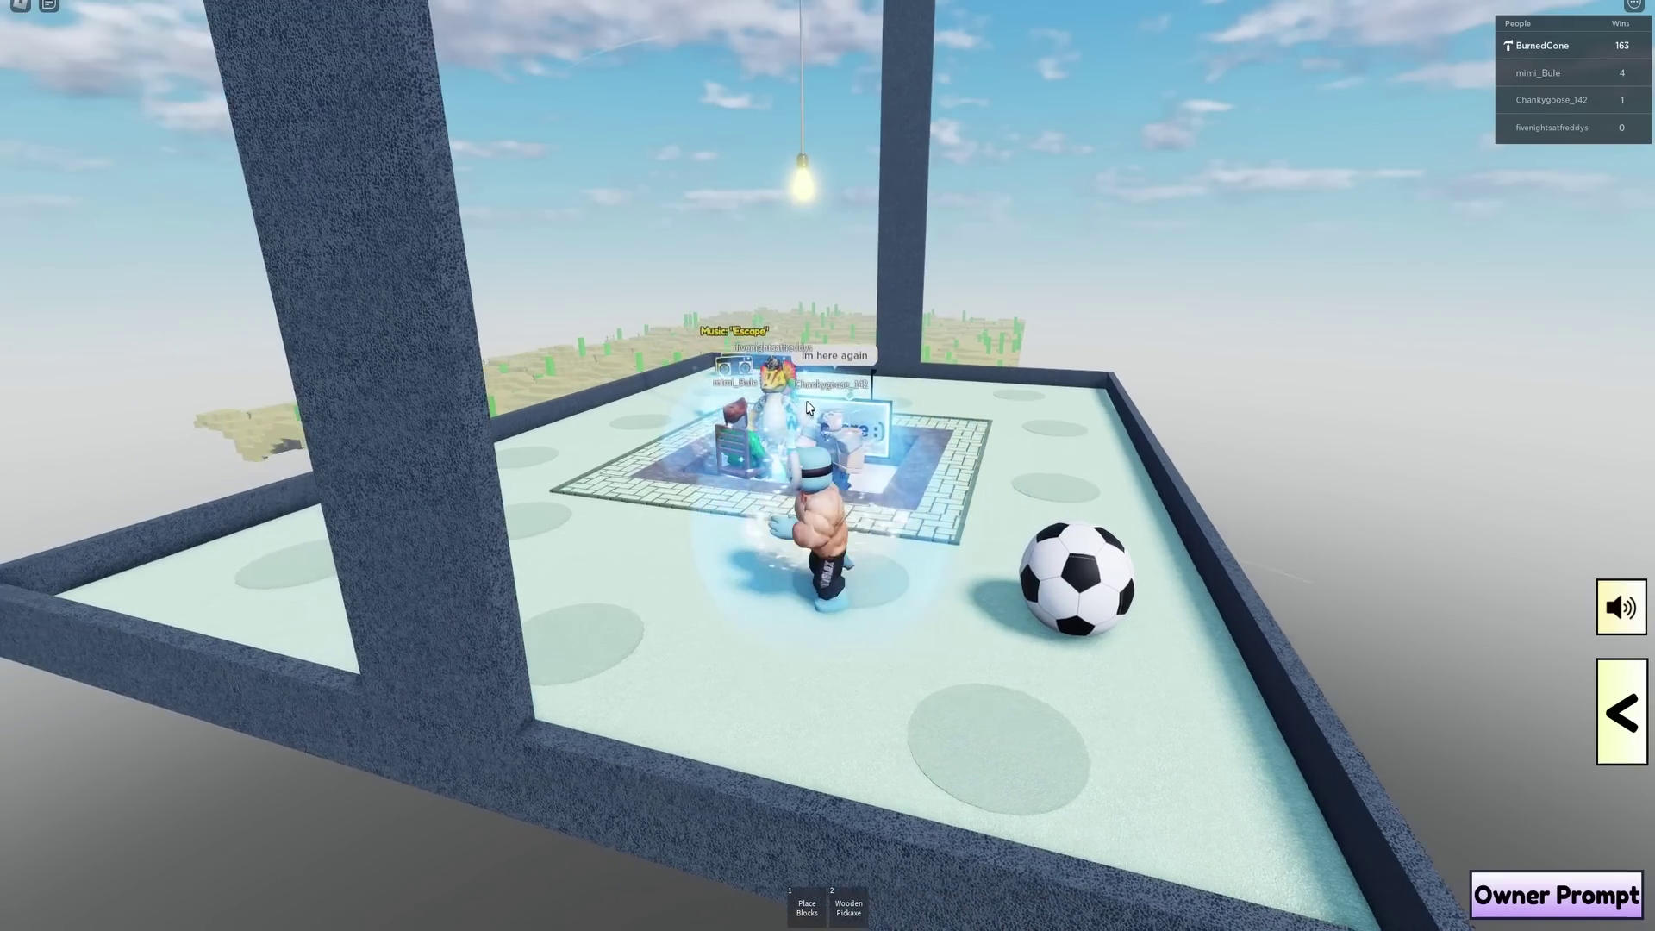
- Walk the character back and forth around the soccer ball on the waiting platform
key("a")
right_click_drag(809, 408, 768, 386)
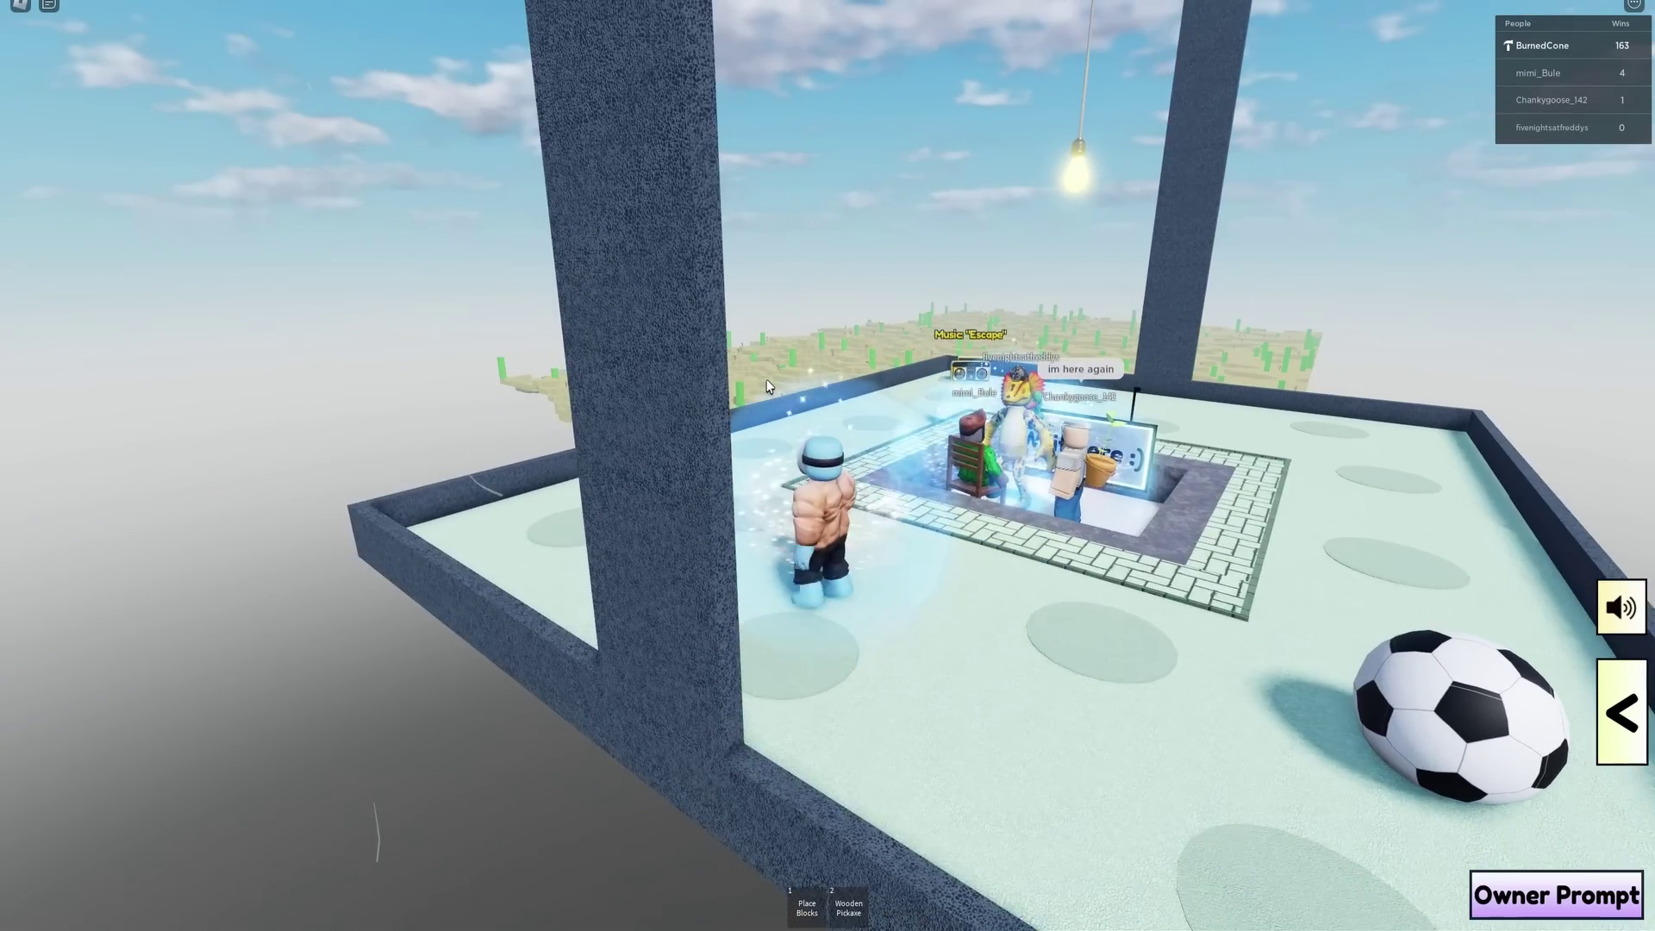
key("d")
right_click_drag(957, 425, 1009, 457)
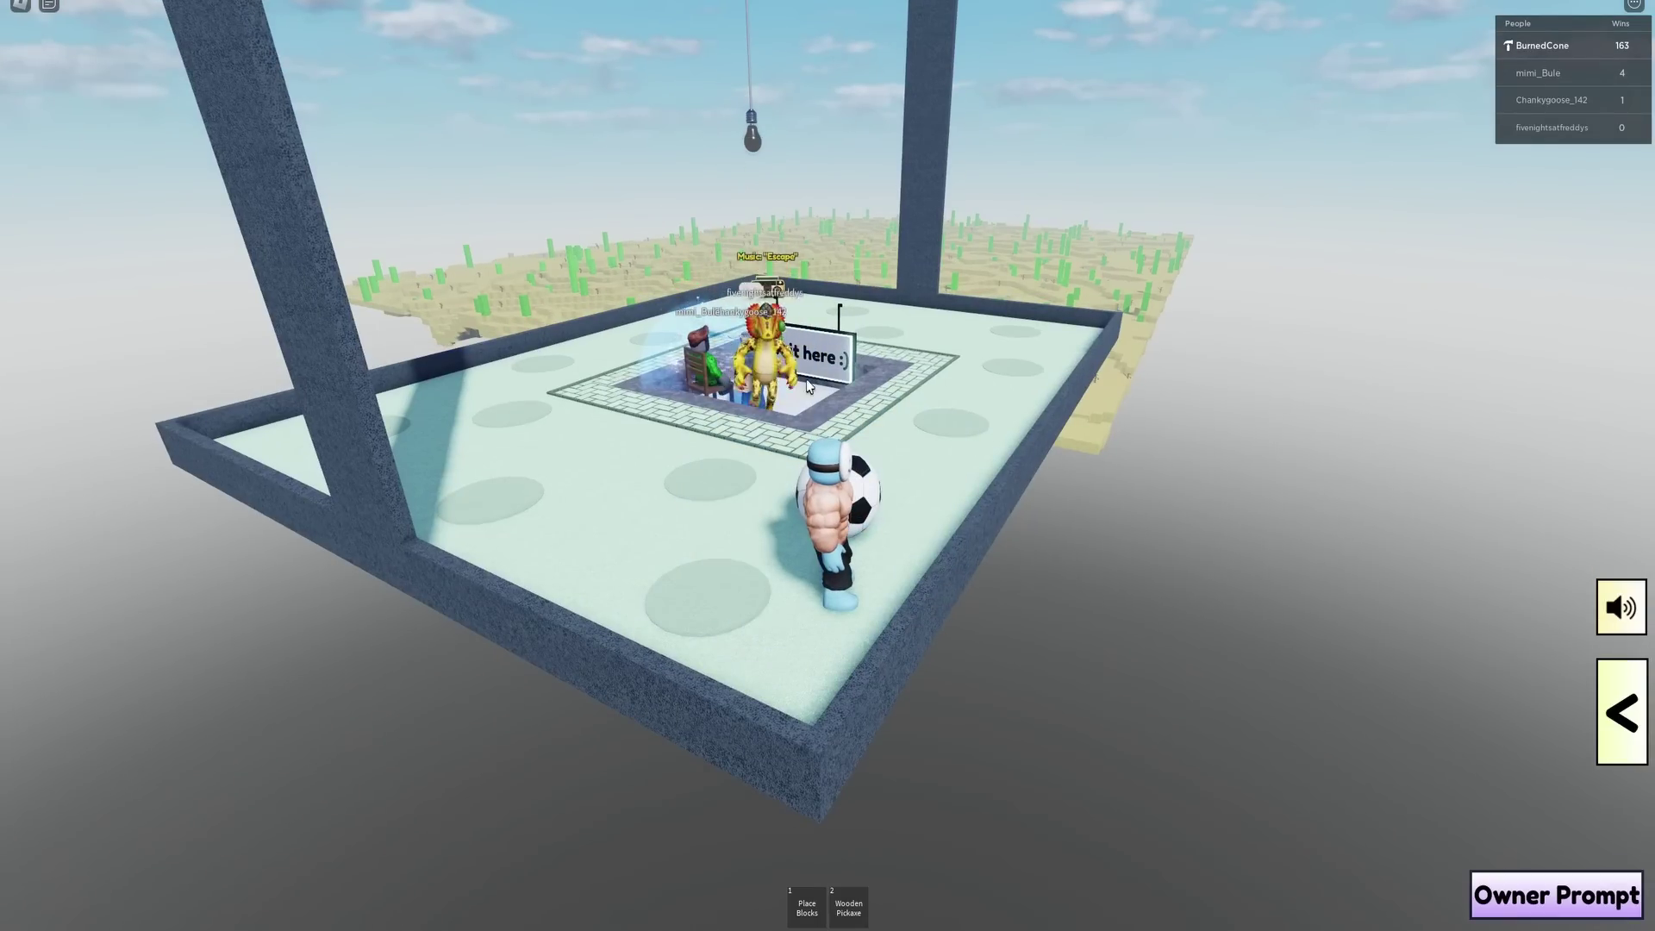
key("a")
key("w")
key("d")
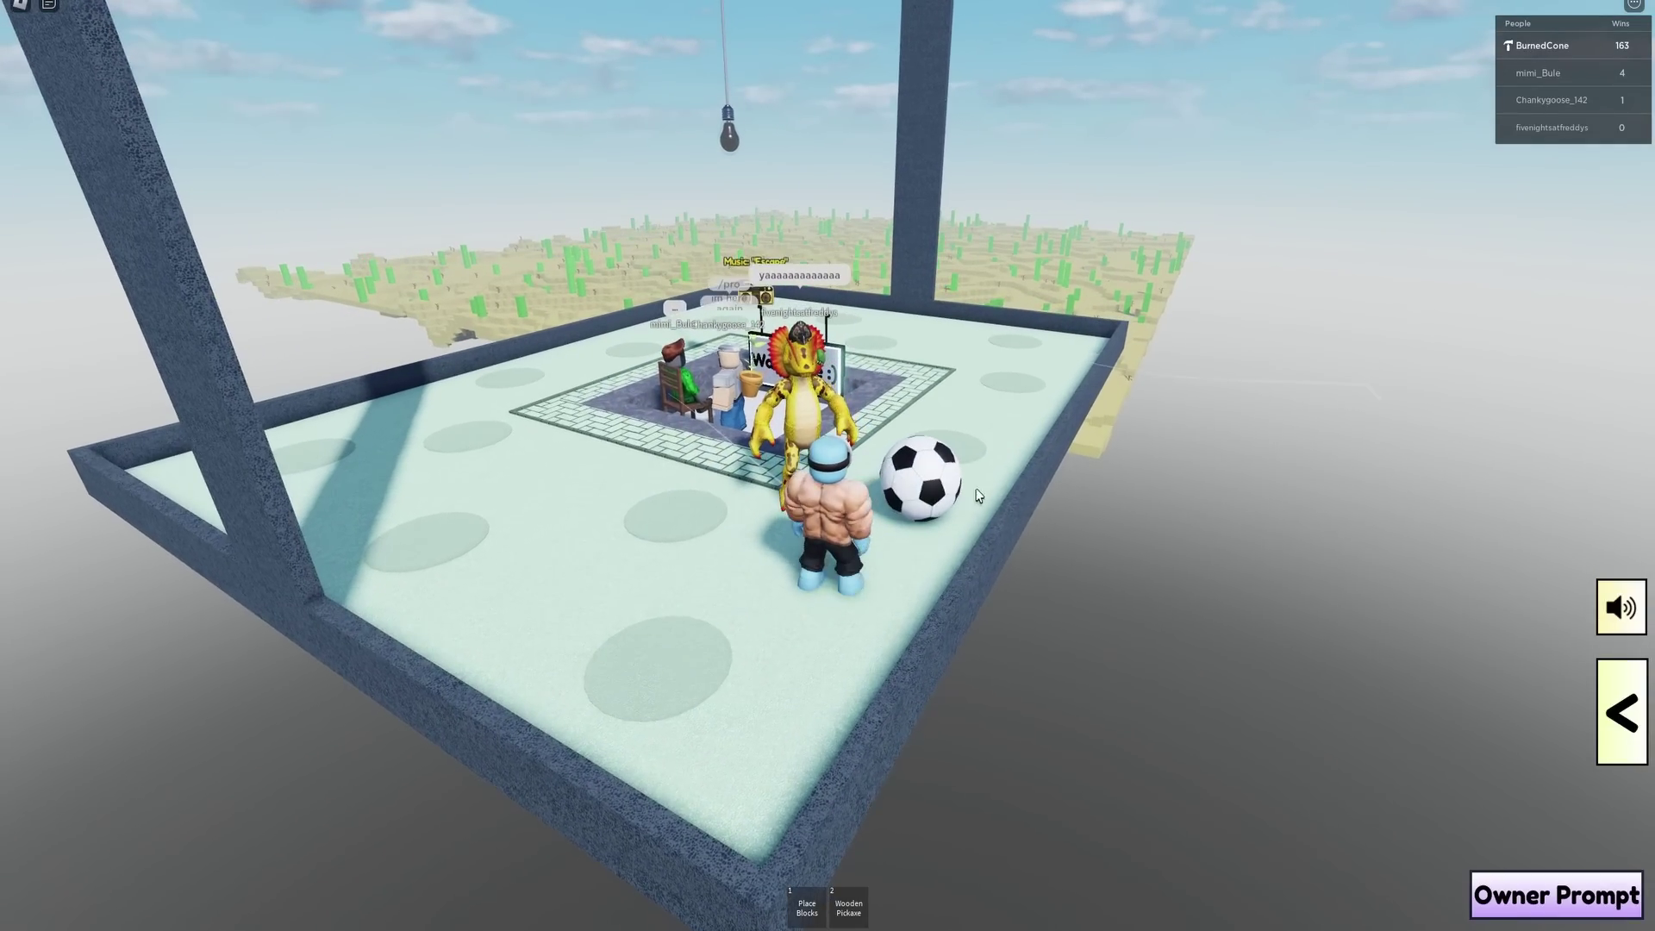
- Walk past the "Wait here" sign to the boombox in the platform's corner, then back away from it
key("w")
right_click_drag(763, 350, 707, 352)
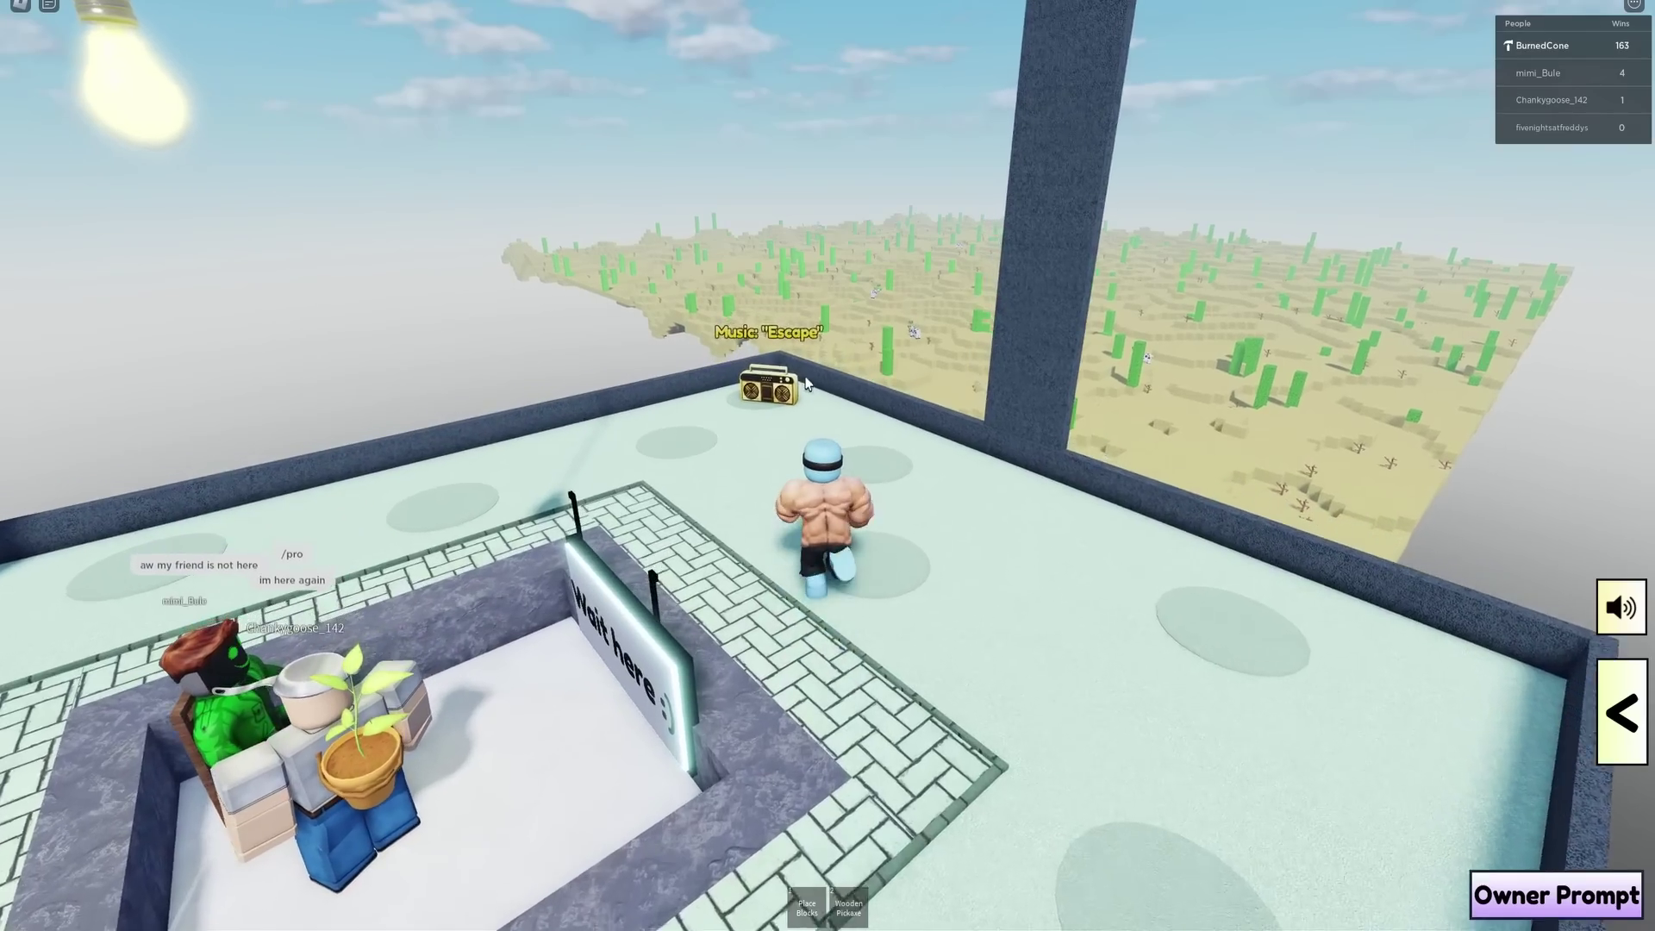
key("s")
right_click_drag(1026, 504, 939, 519)
key("s")
scroll(941, 519, "down", 3)
key("d")
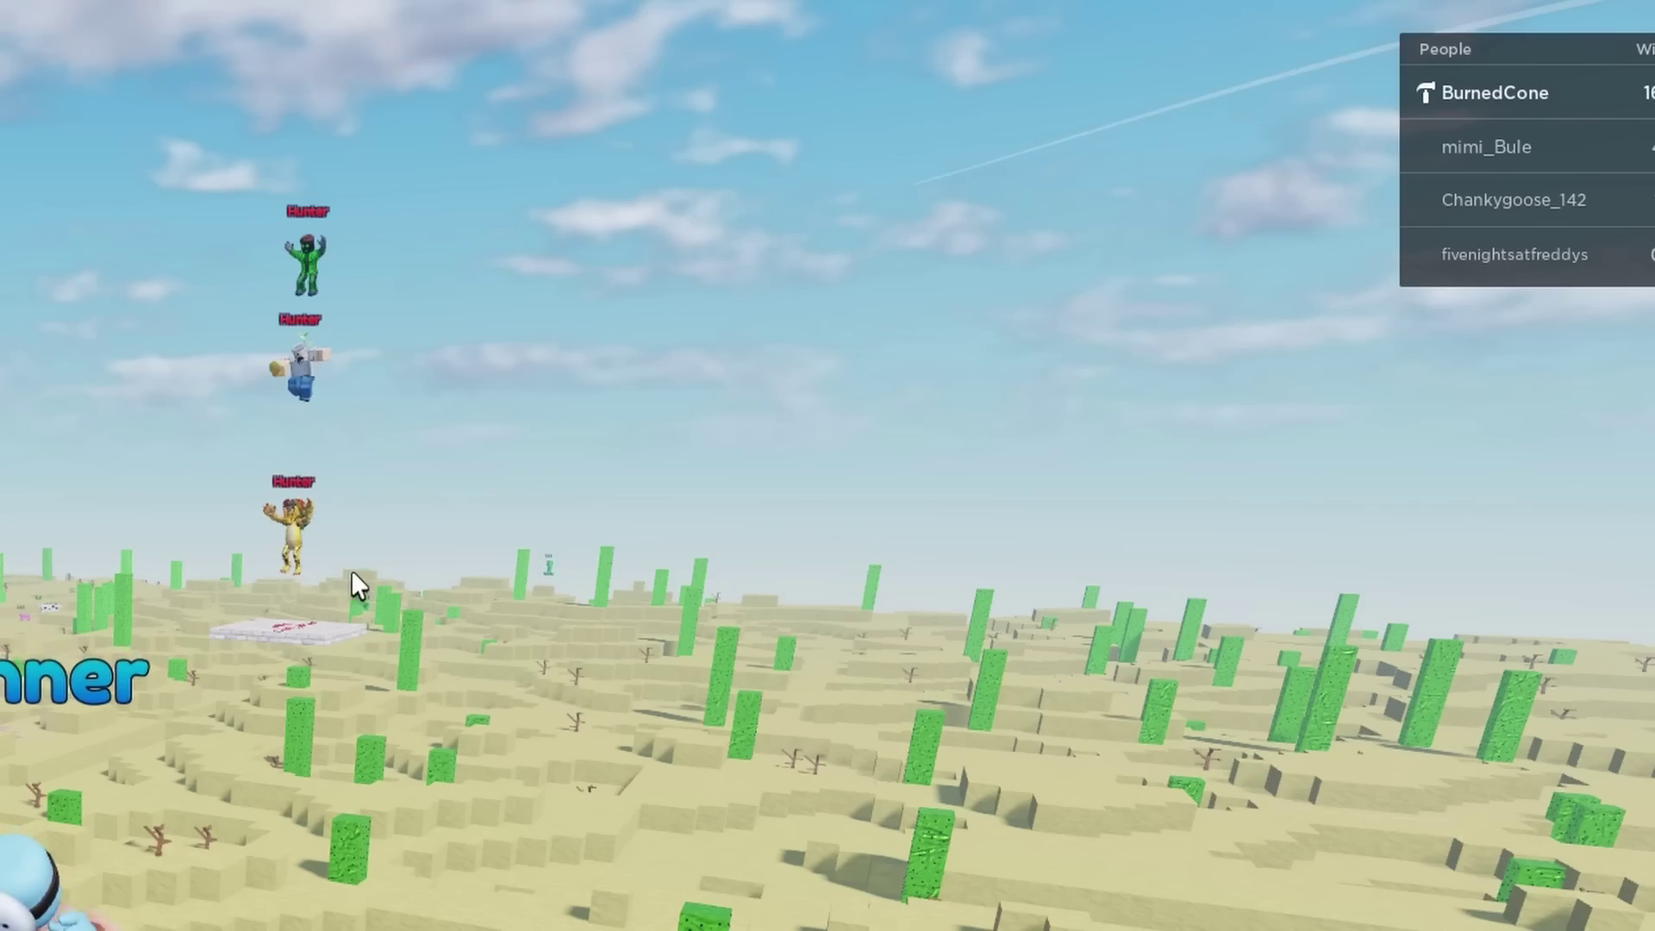
- Equip the stone pickaxe and mine the sand beside the cactus and dead bush
right_click_drag(975, 285, 916, 502)
key("w")
key("2")
left_click(916, 501)
key("w")
key("d")
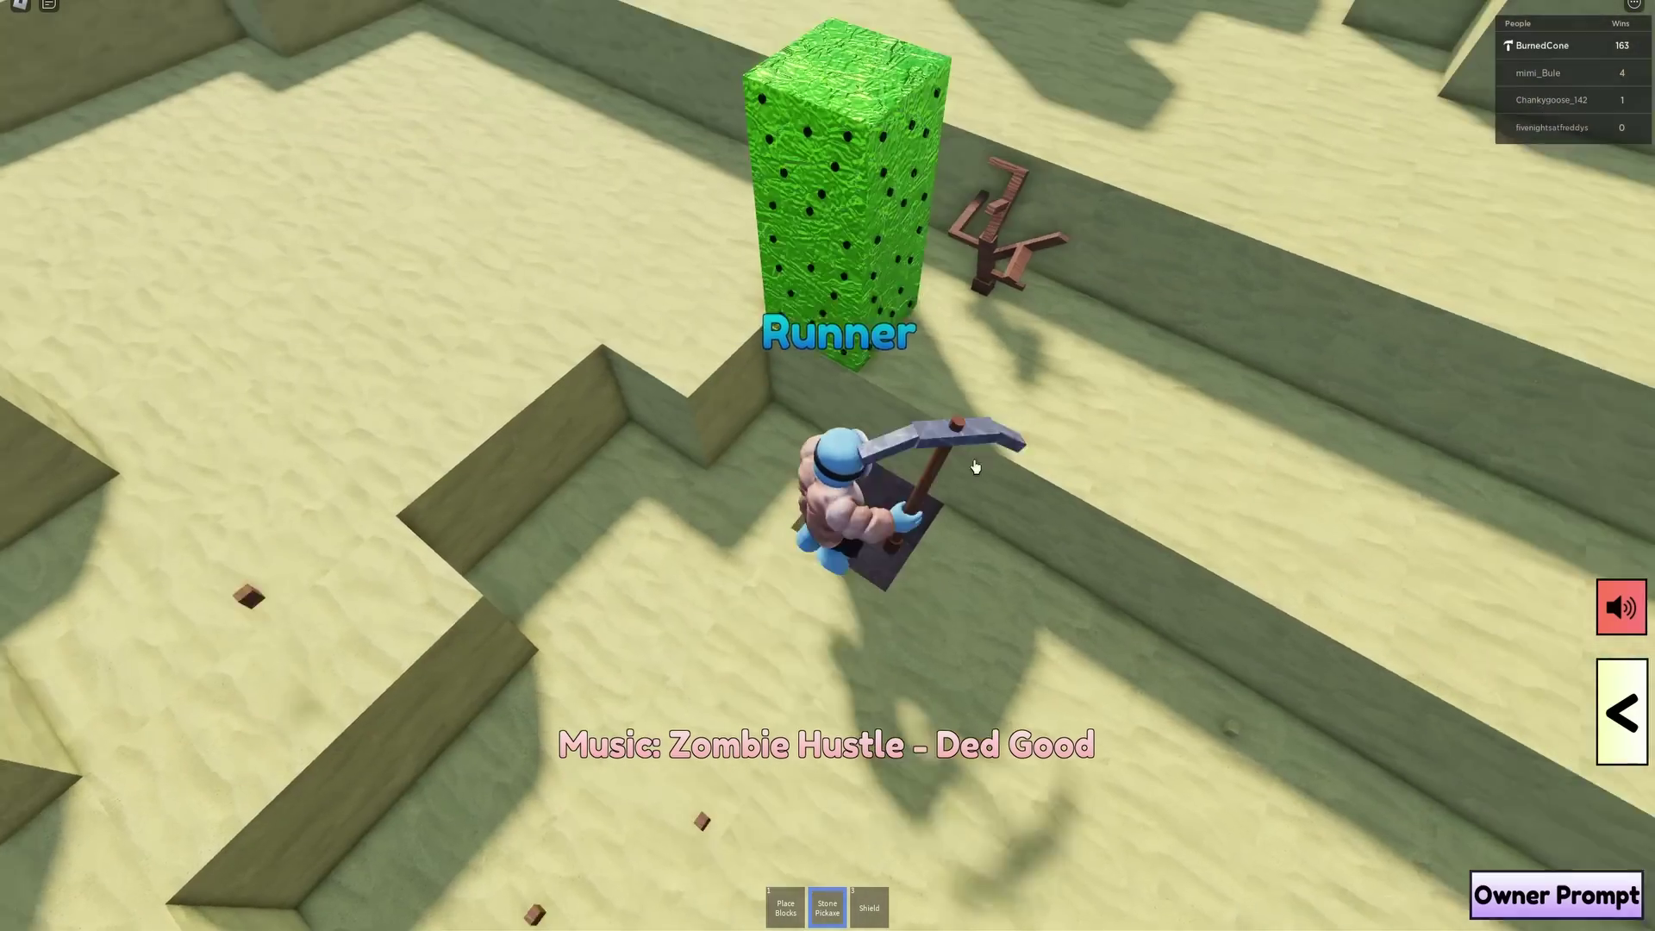
left_click(838, 399)
right_click_drag(837, 399, 838, 400)
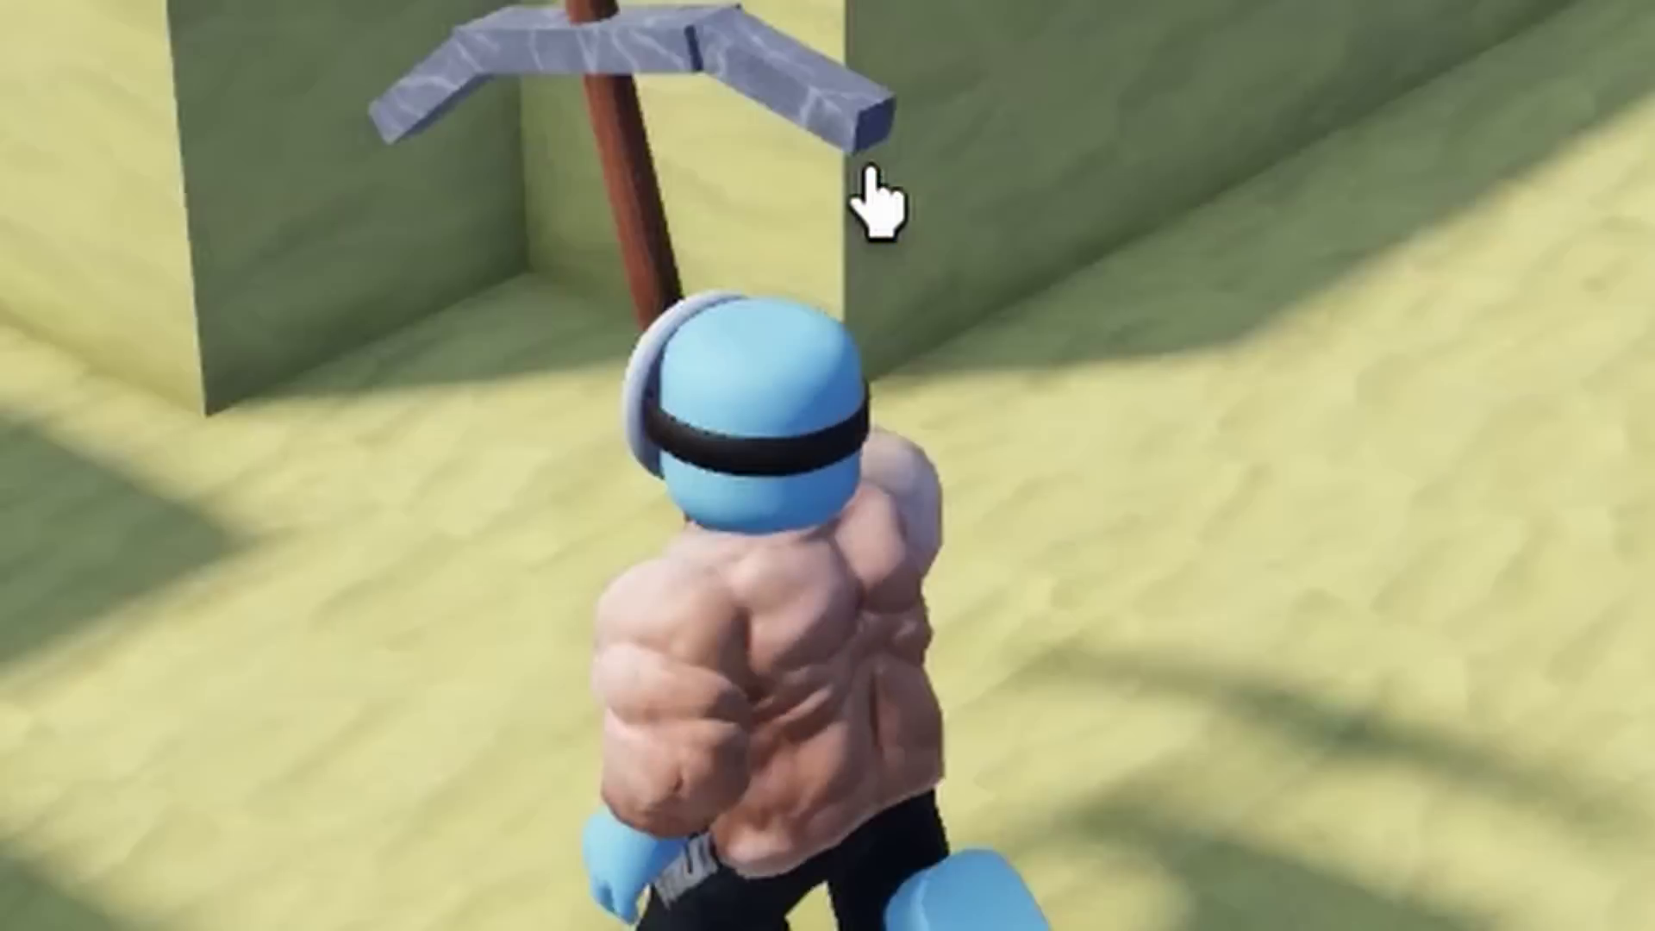
- Run across the sand ledges as the Runner, swinging the pickaxe and jumping up the blocks
key("w")
right_click_drag(870, 170, 891, 393)
key("w")
left_click(897, 436)
key("w")
key("w")
left_click(810, 352)
key("space")
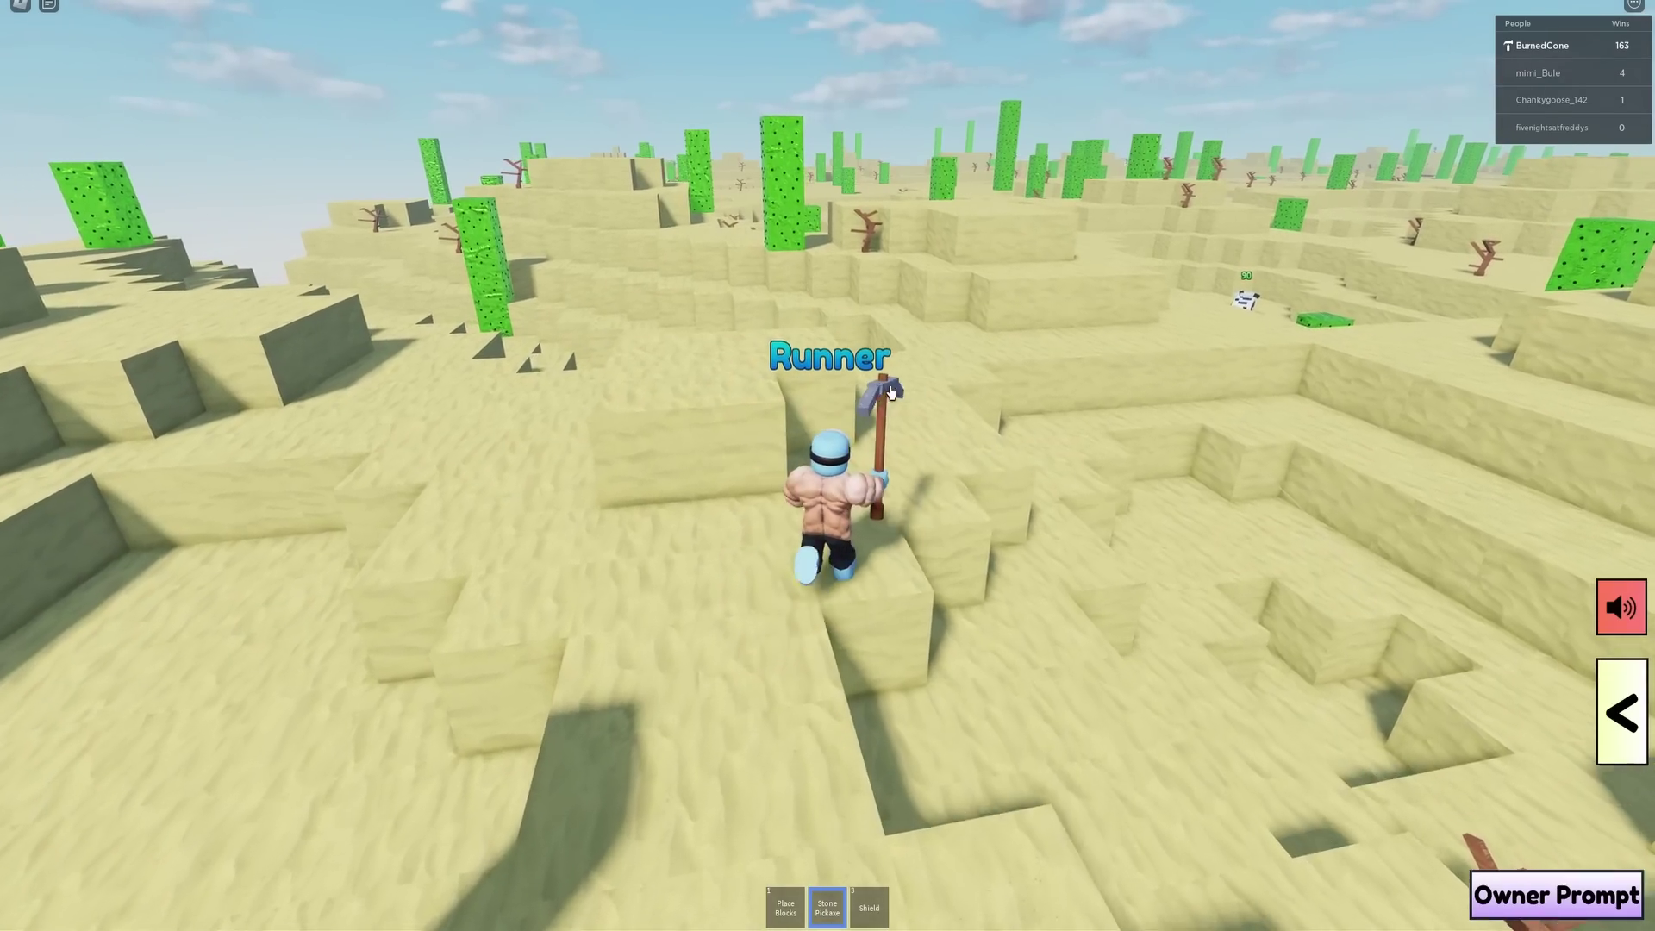
key("w")
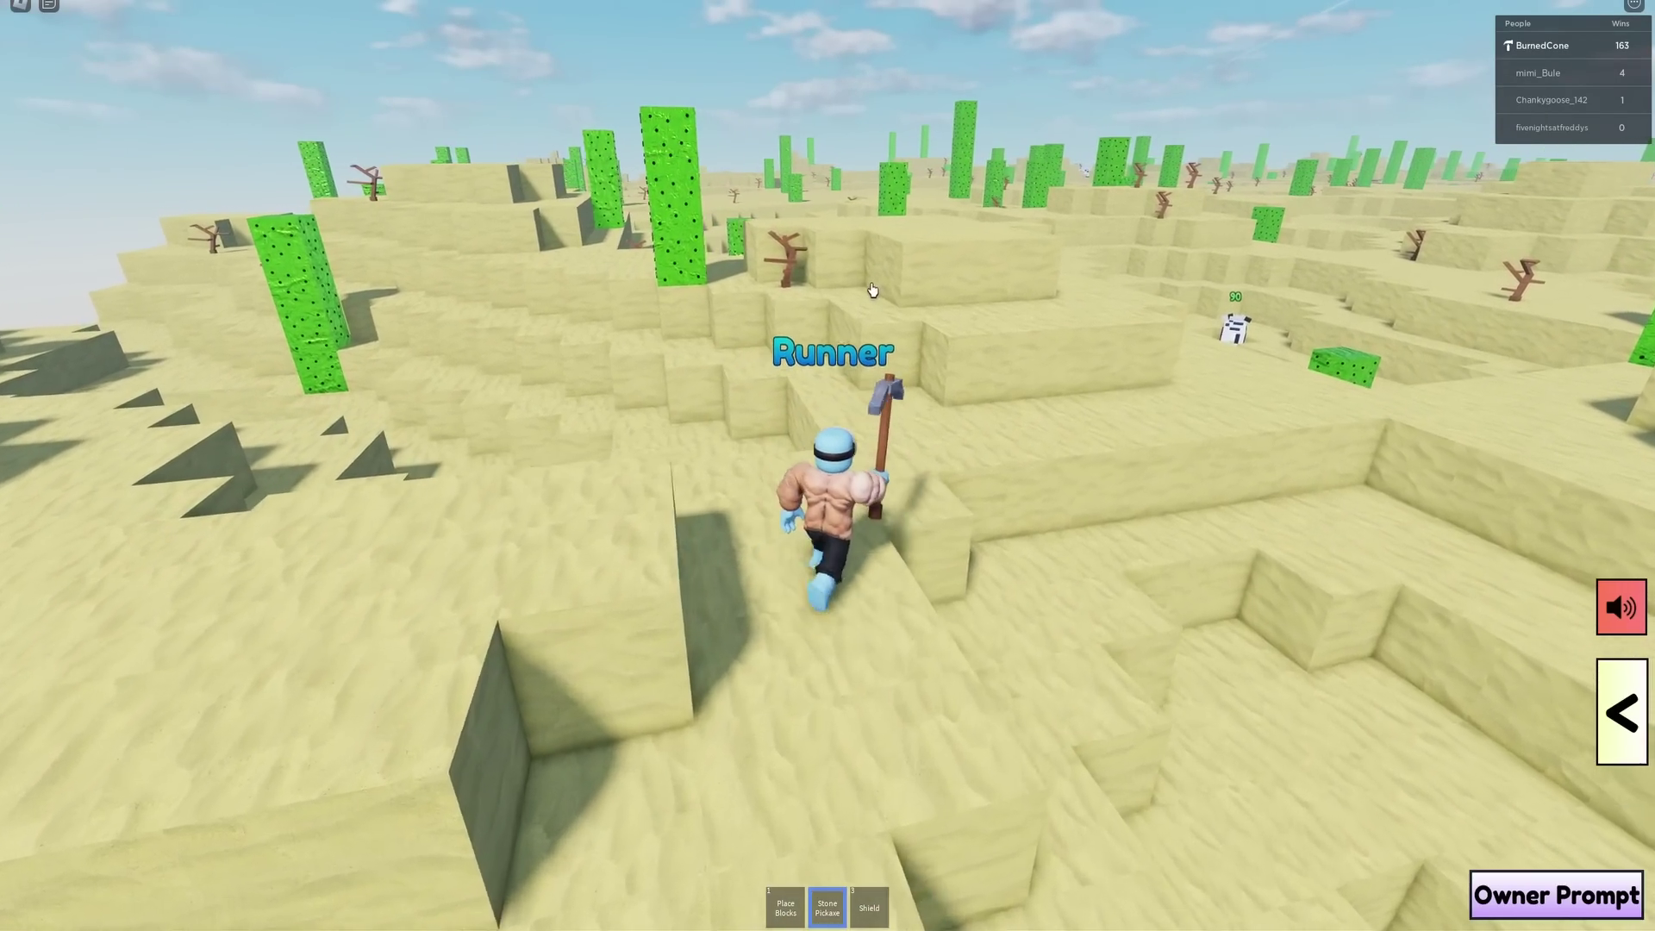
- Climb the stepped desert terrain toward the dead bush and turn back to check for the pursuing Hunter
key("w")
right_click_drag(873, 291, 872, 290)
left_click(822, 430)
key("space")
right_click_drag(821, 431, 876, 472)
key("w")
key("s")
key("space")
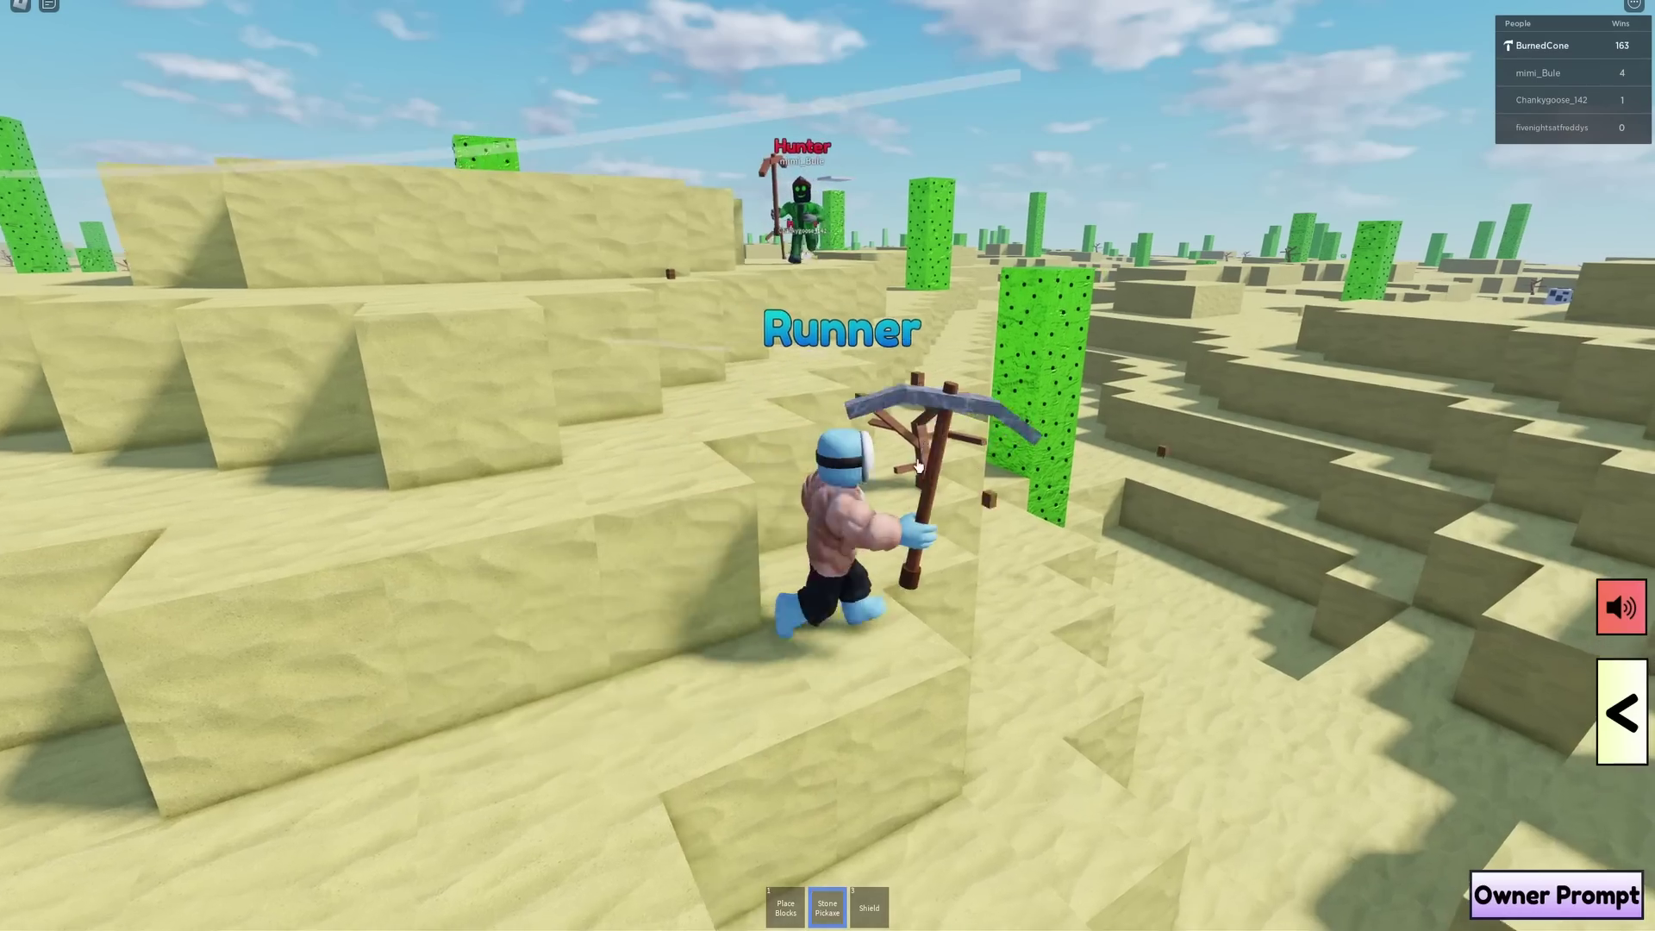
- Flee from the Hunter over the sand terraces, jumping between ledges and past the cacti
key("w")
key("space")
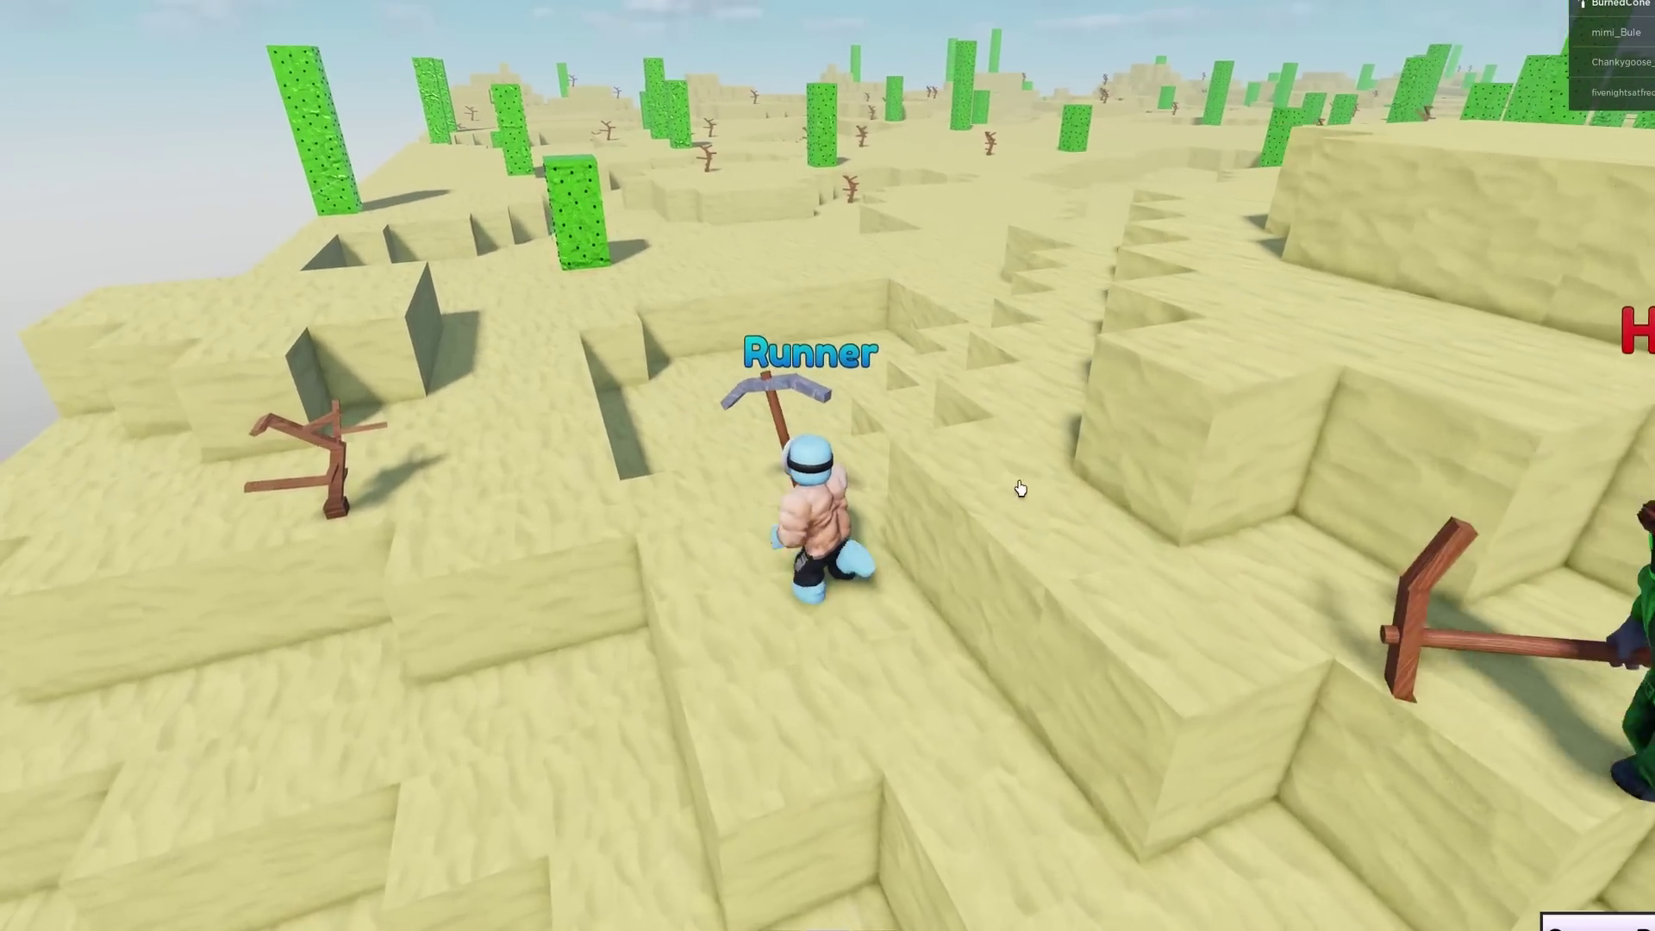
key("w")
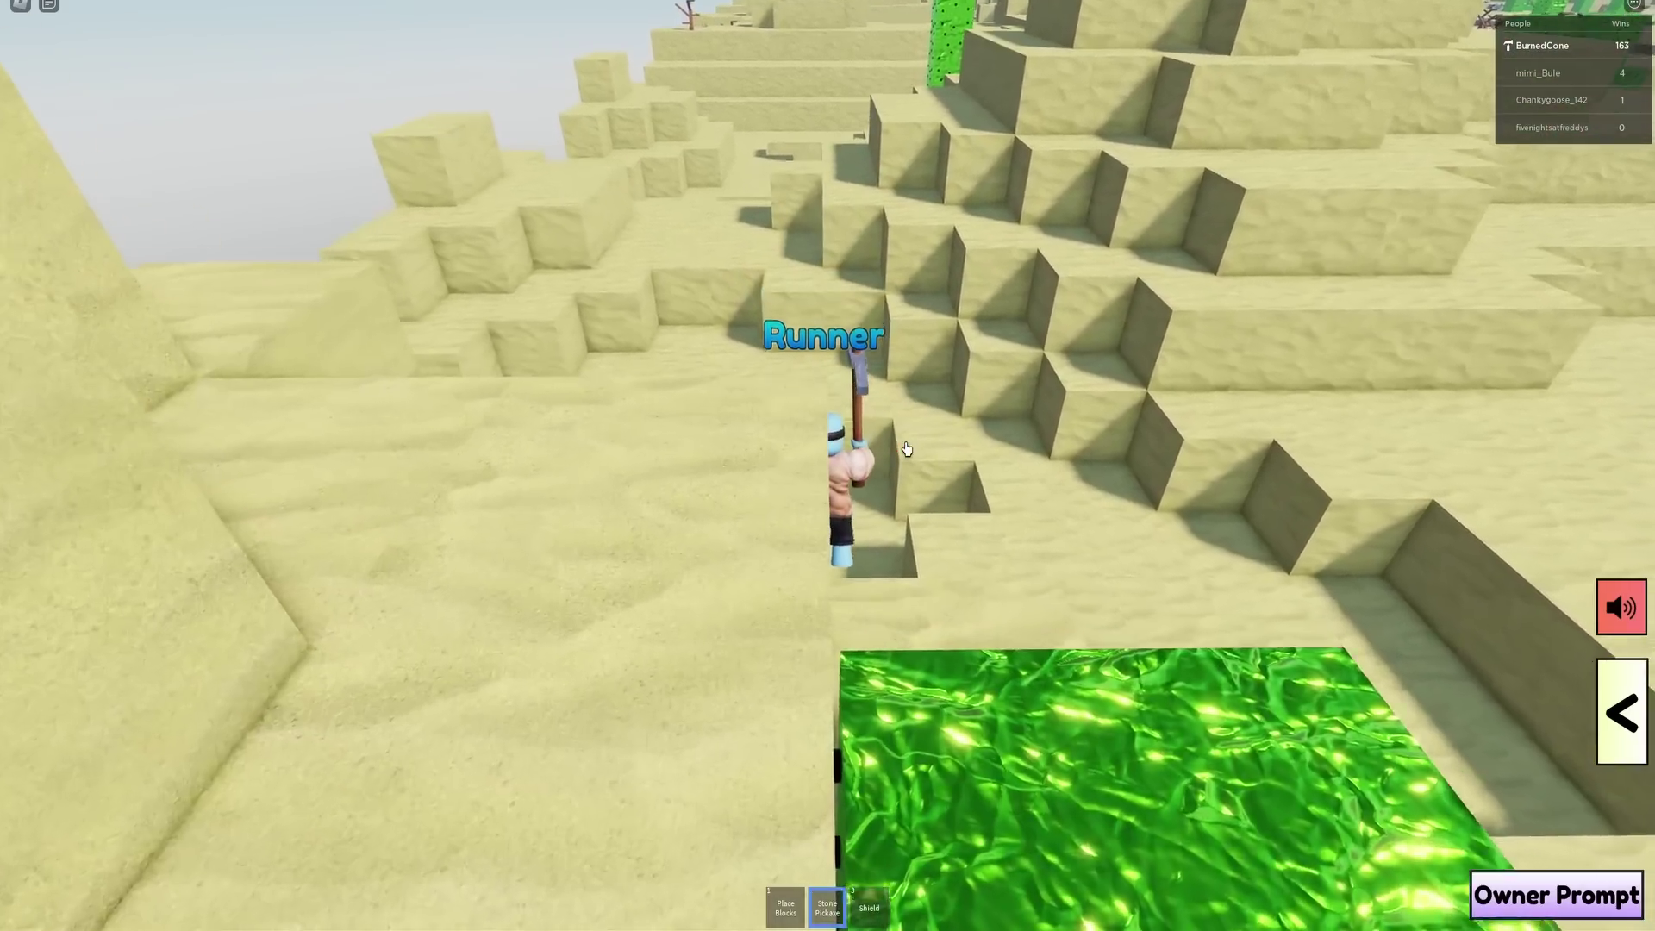
key("w")
right_click_drag(906, 449, 906, 449)
key("space")
key("w")
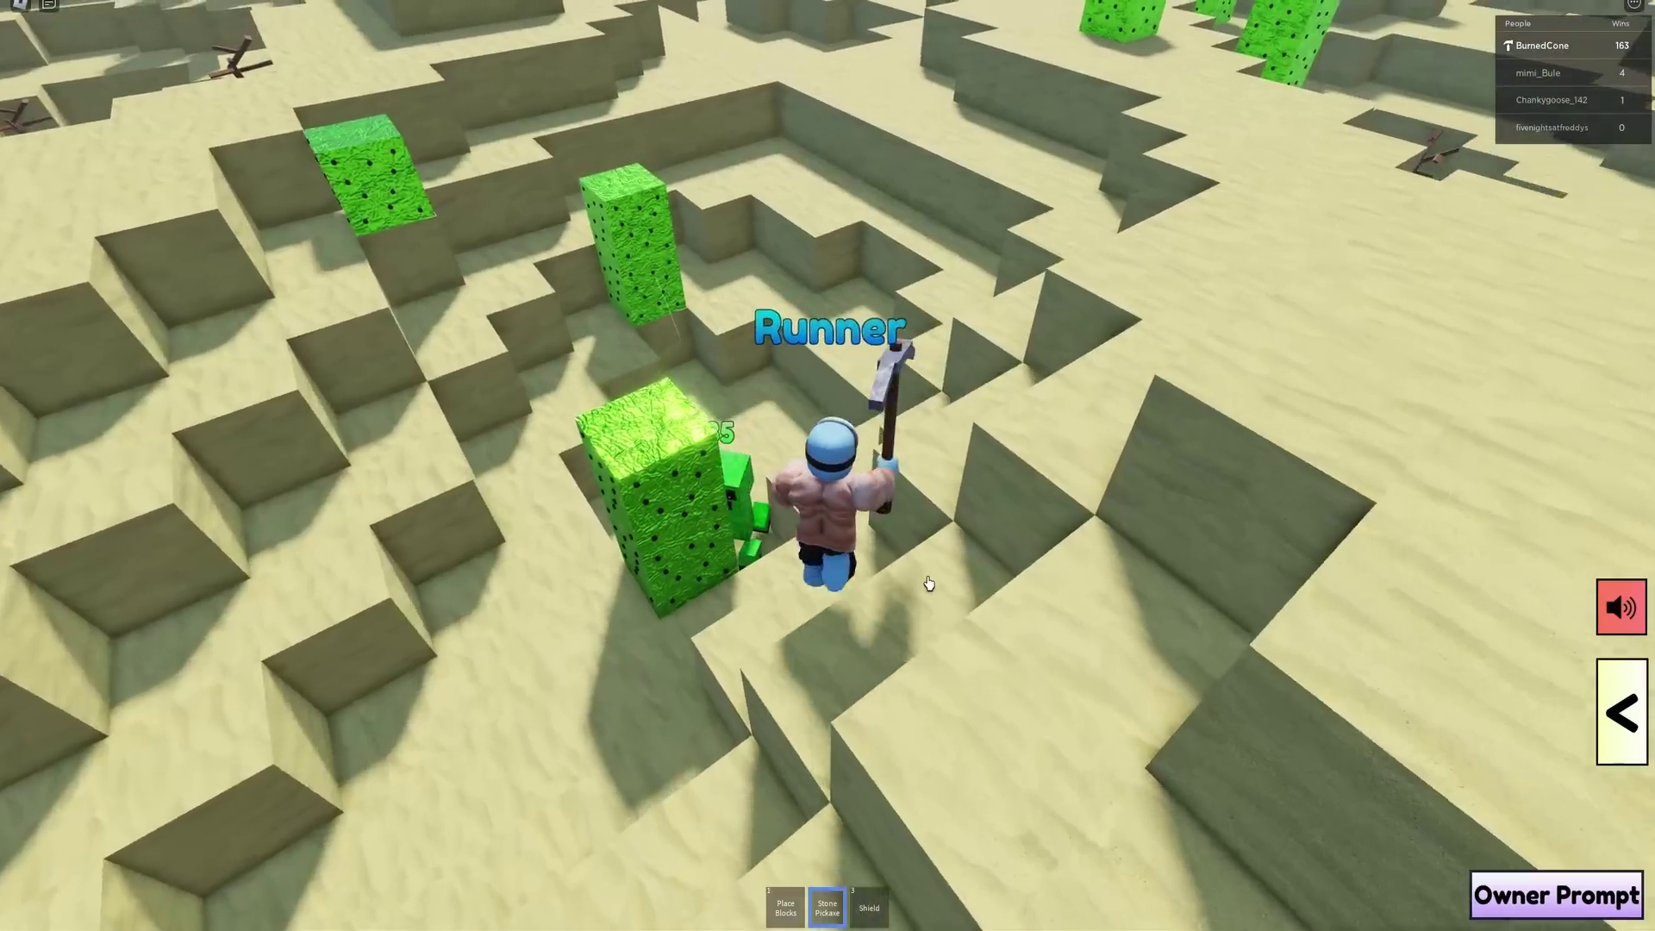
- Get away from the creeper by the cactus and pass between the open cave pits, swinging the pickaxe
left_click(928, 583)
right_click_drag(928, 583, 914, 566)
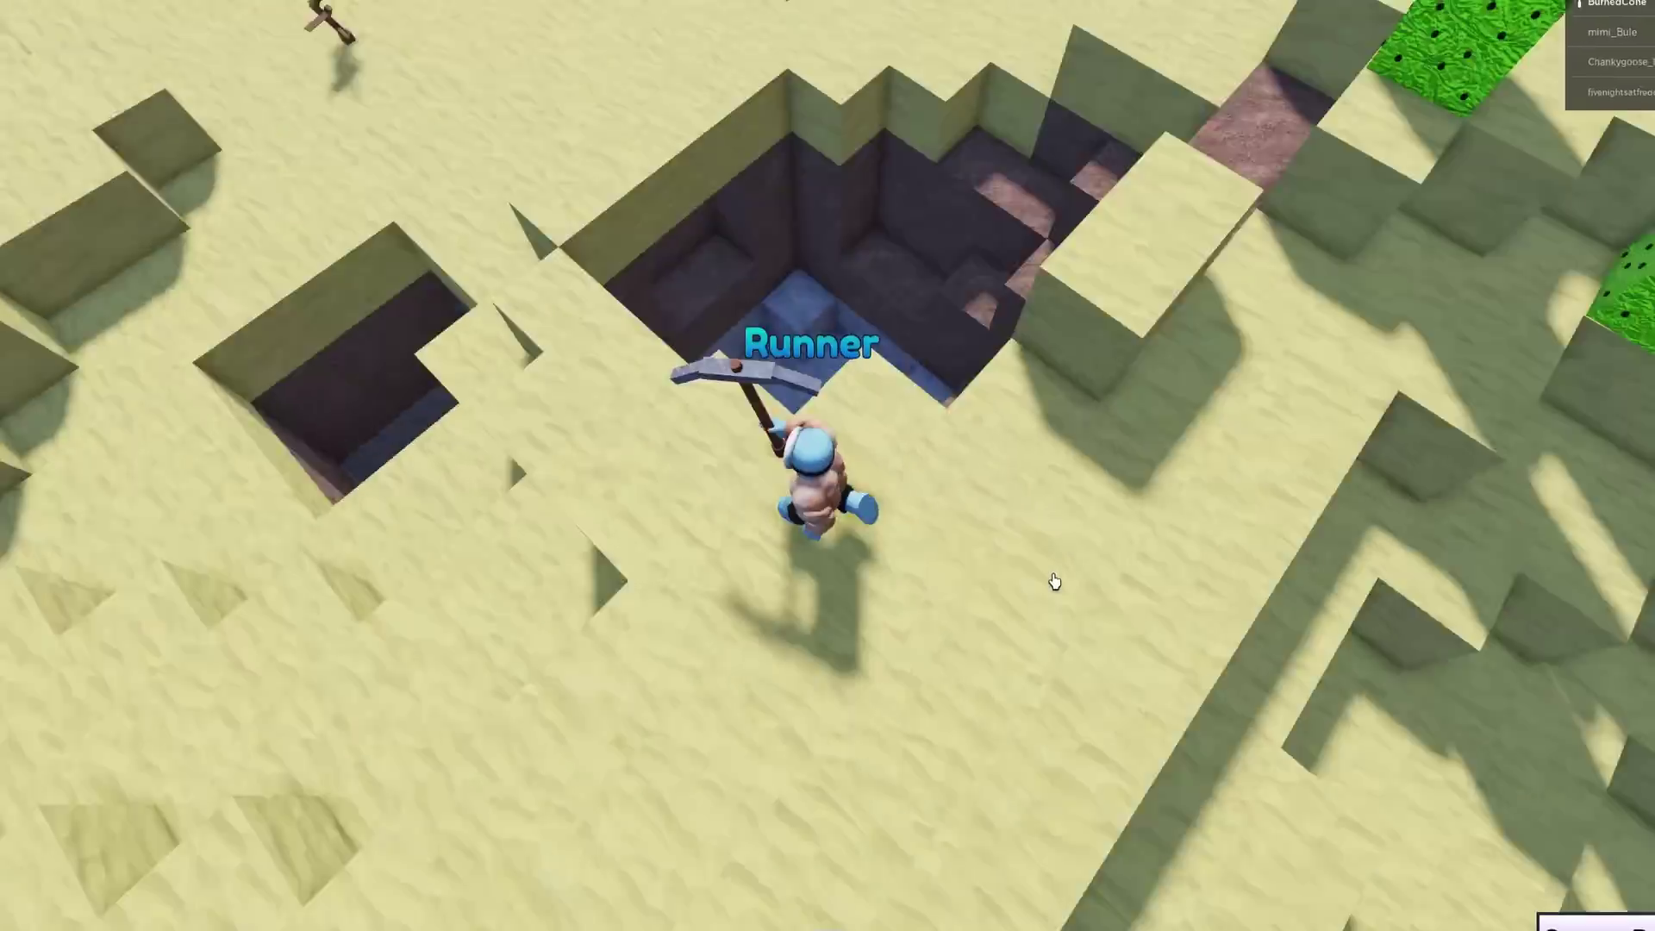
key("w")
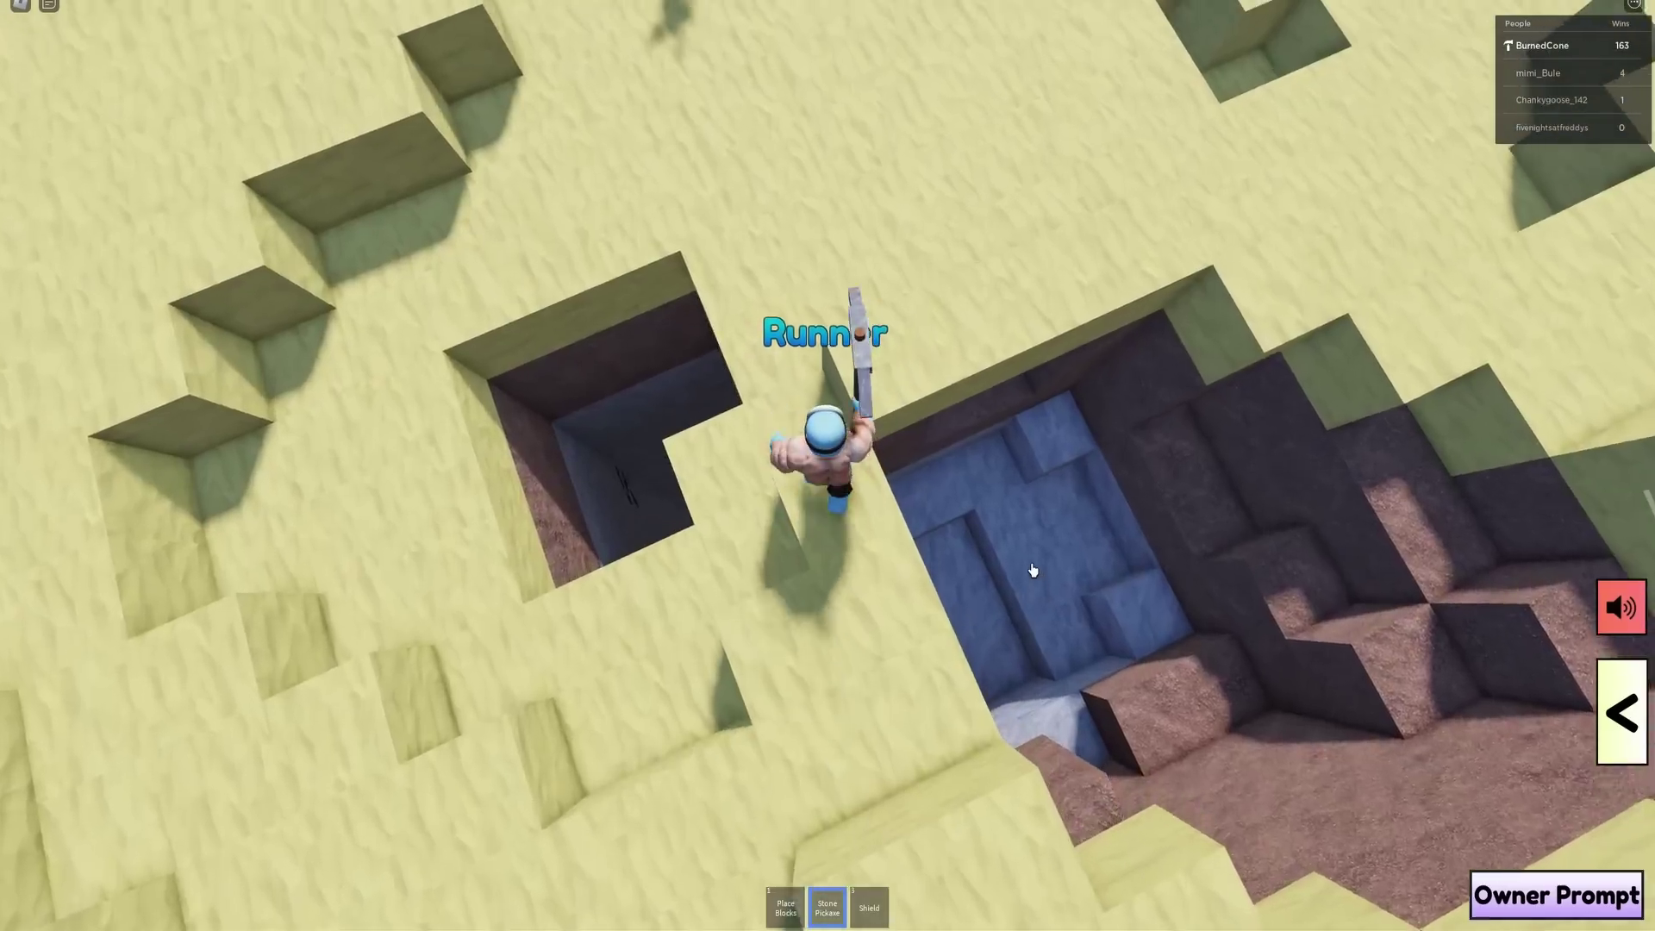
key("w")
right_click_drag(1033, 570, 1035, 572)
left_click(868, 451)
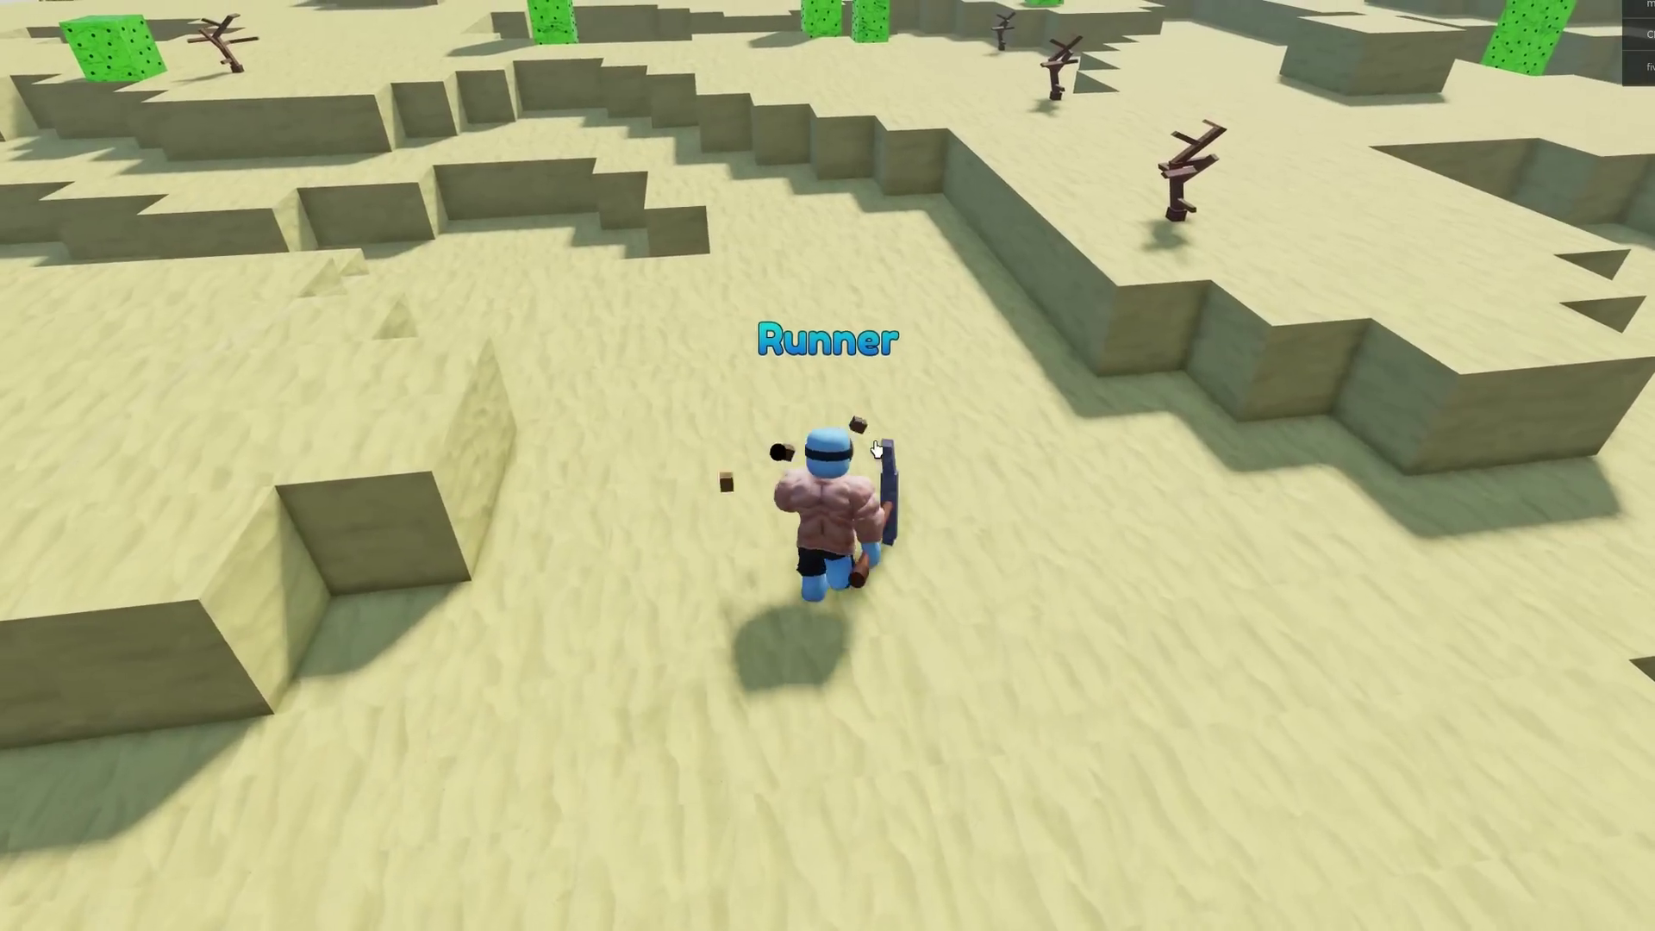
- Fight the approaching Hunter by alternating shield blocks with a stone pickaxe strike, then put the shield away
key("w")
key("3")
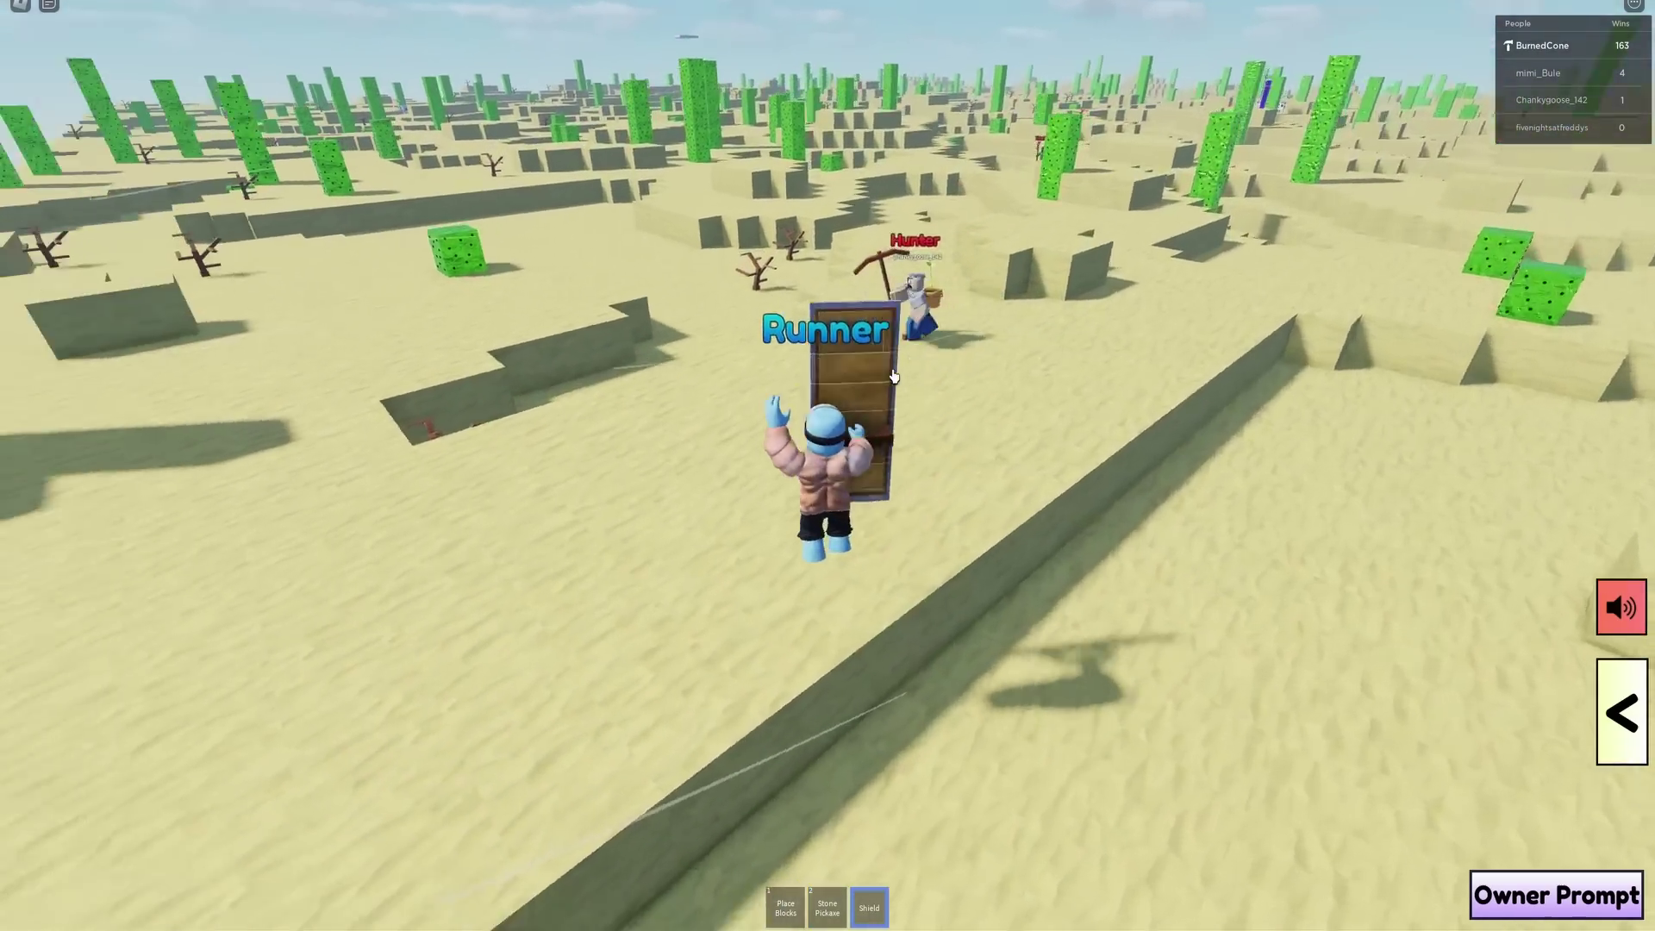
key("w")
key("shift")
key("2")
left_click(828, 459)
key("3")
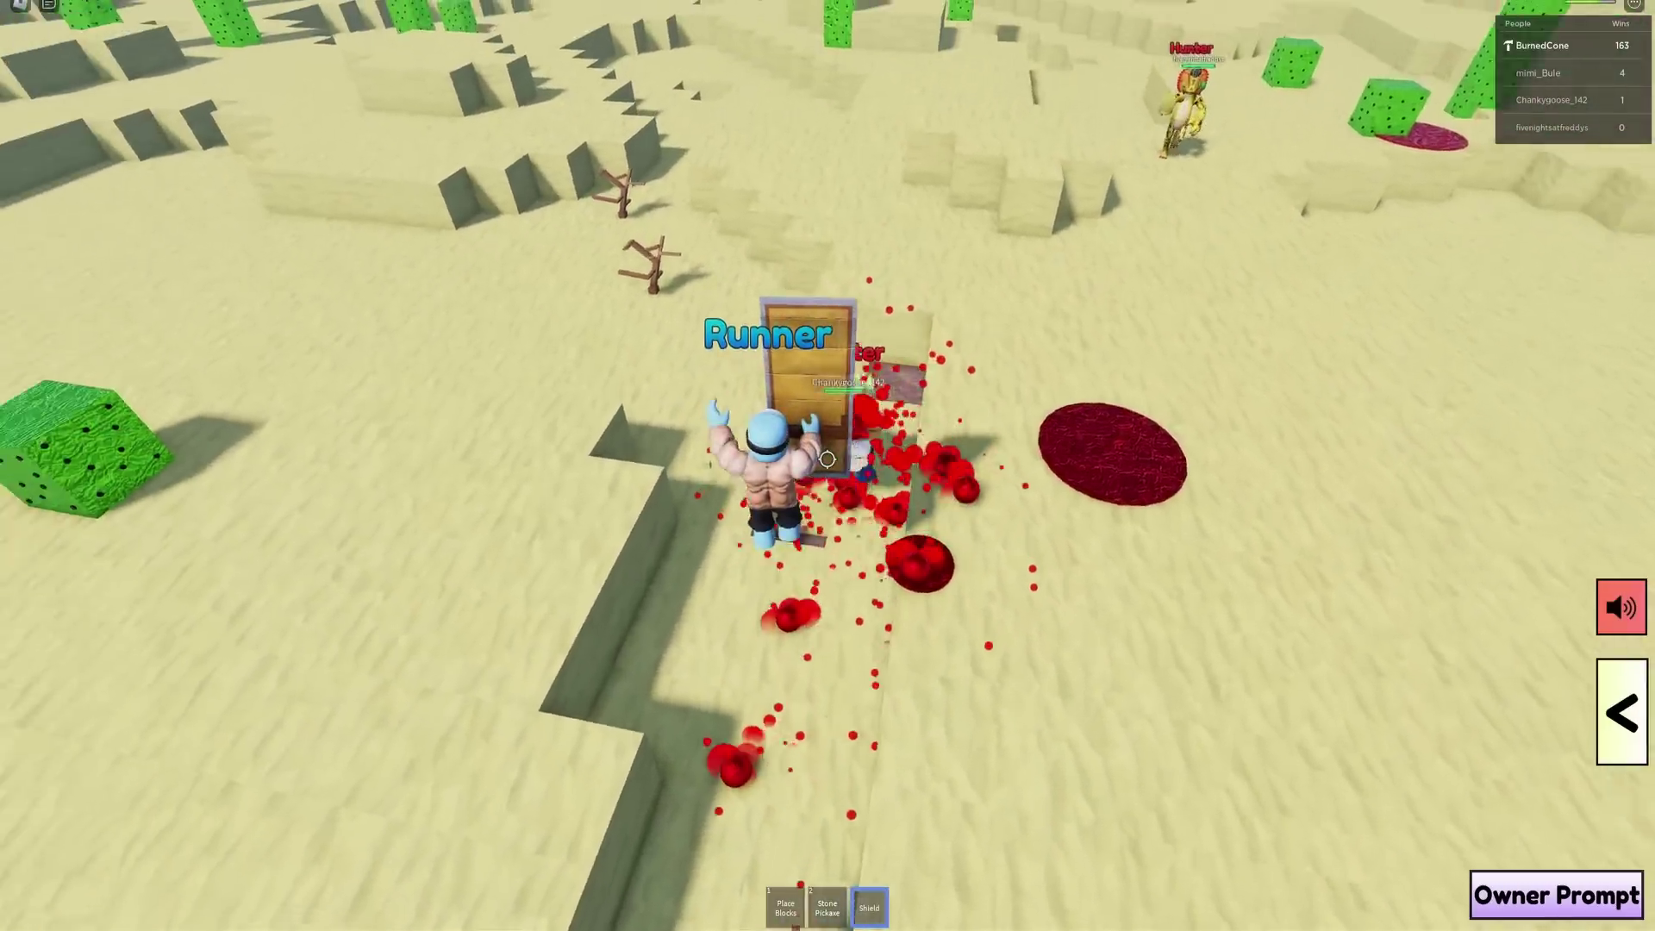
key("w")
key("3")
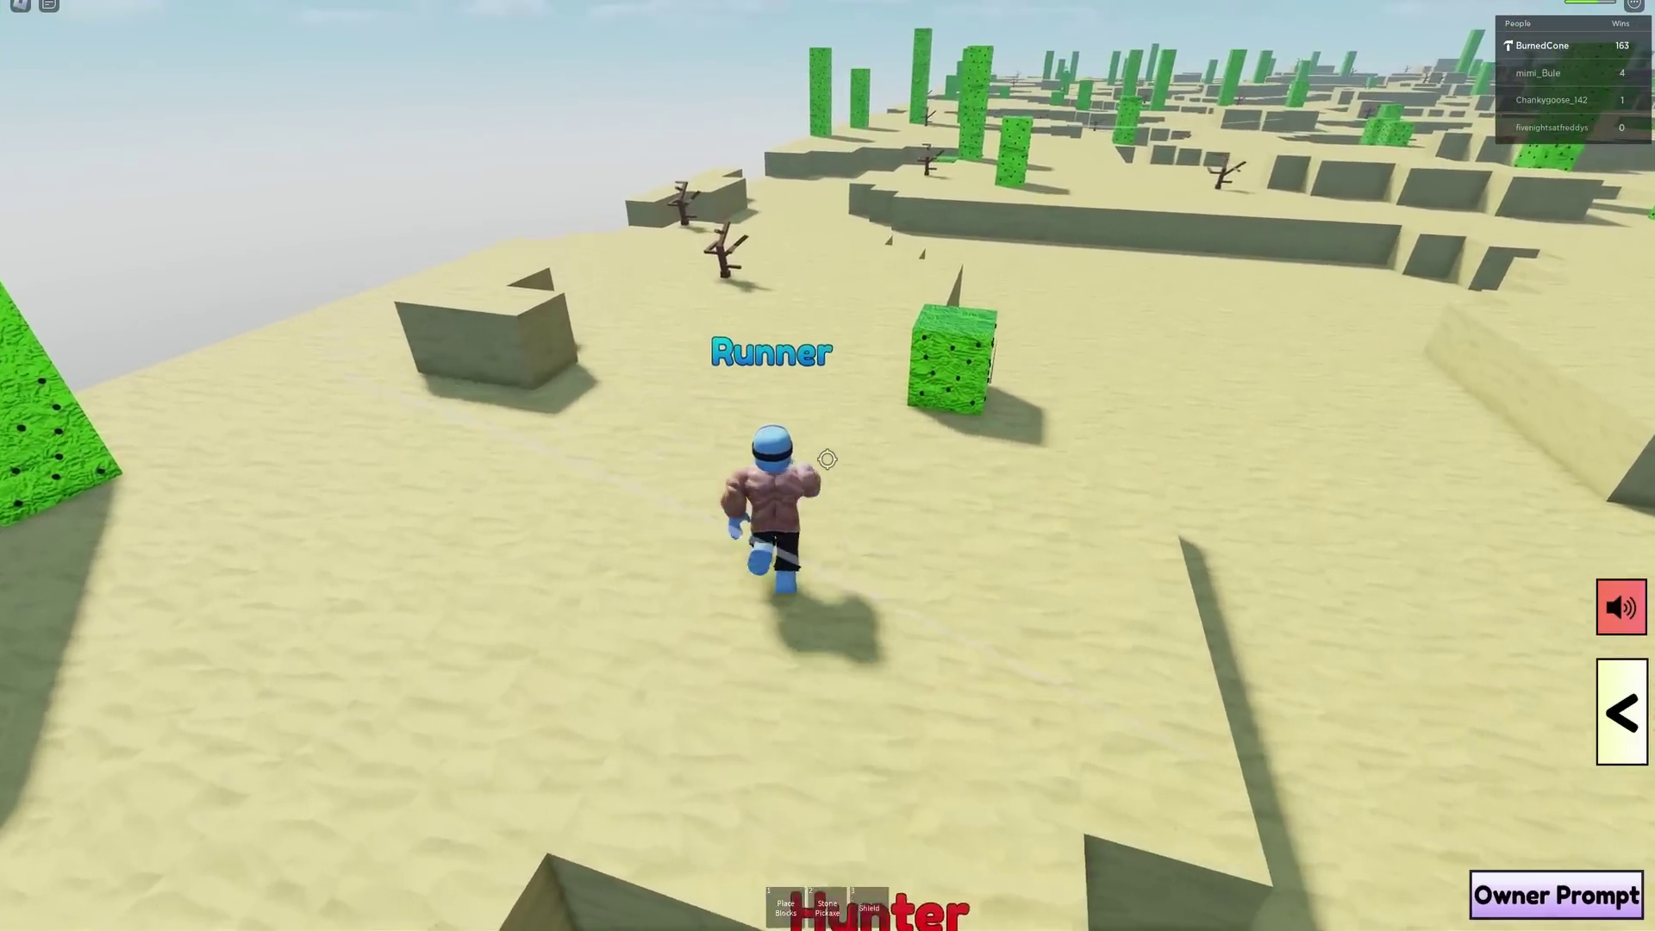
- Run along the desert's outer edge between the tall cacti and past the creeper
key("shift")
key("w")
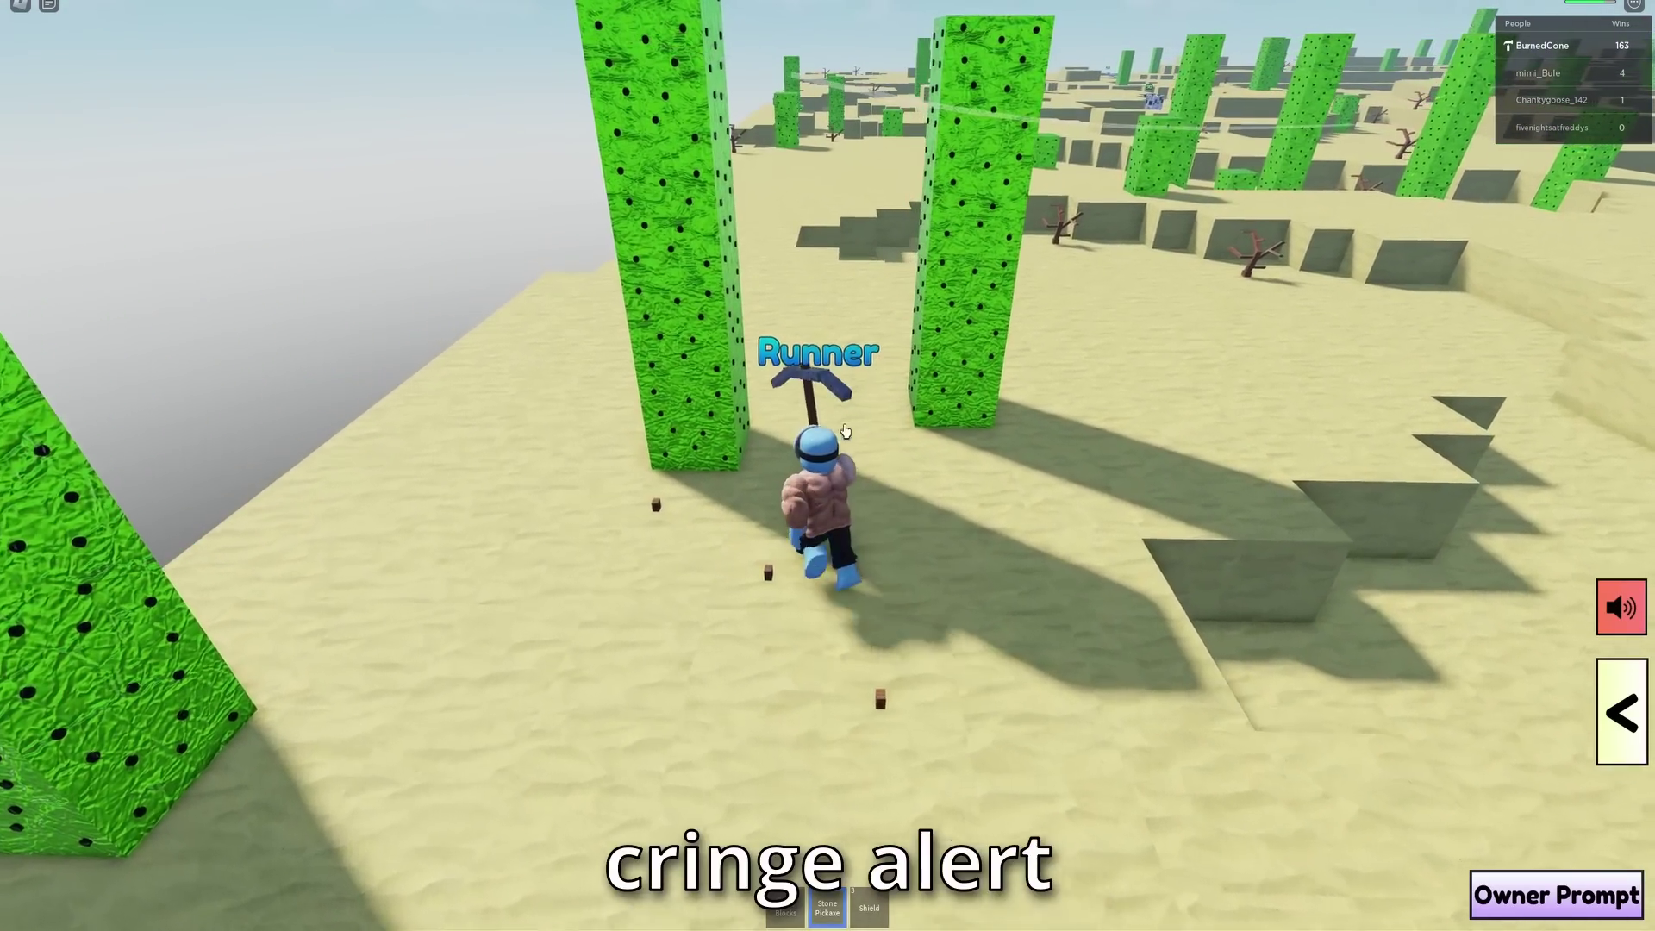
key("w")
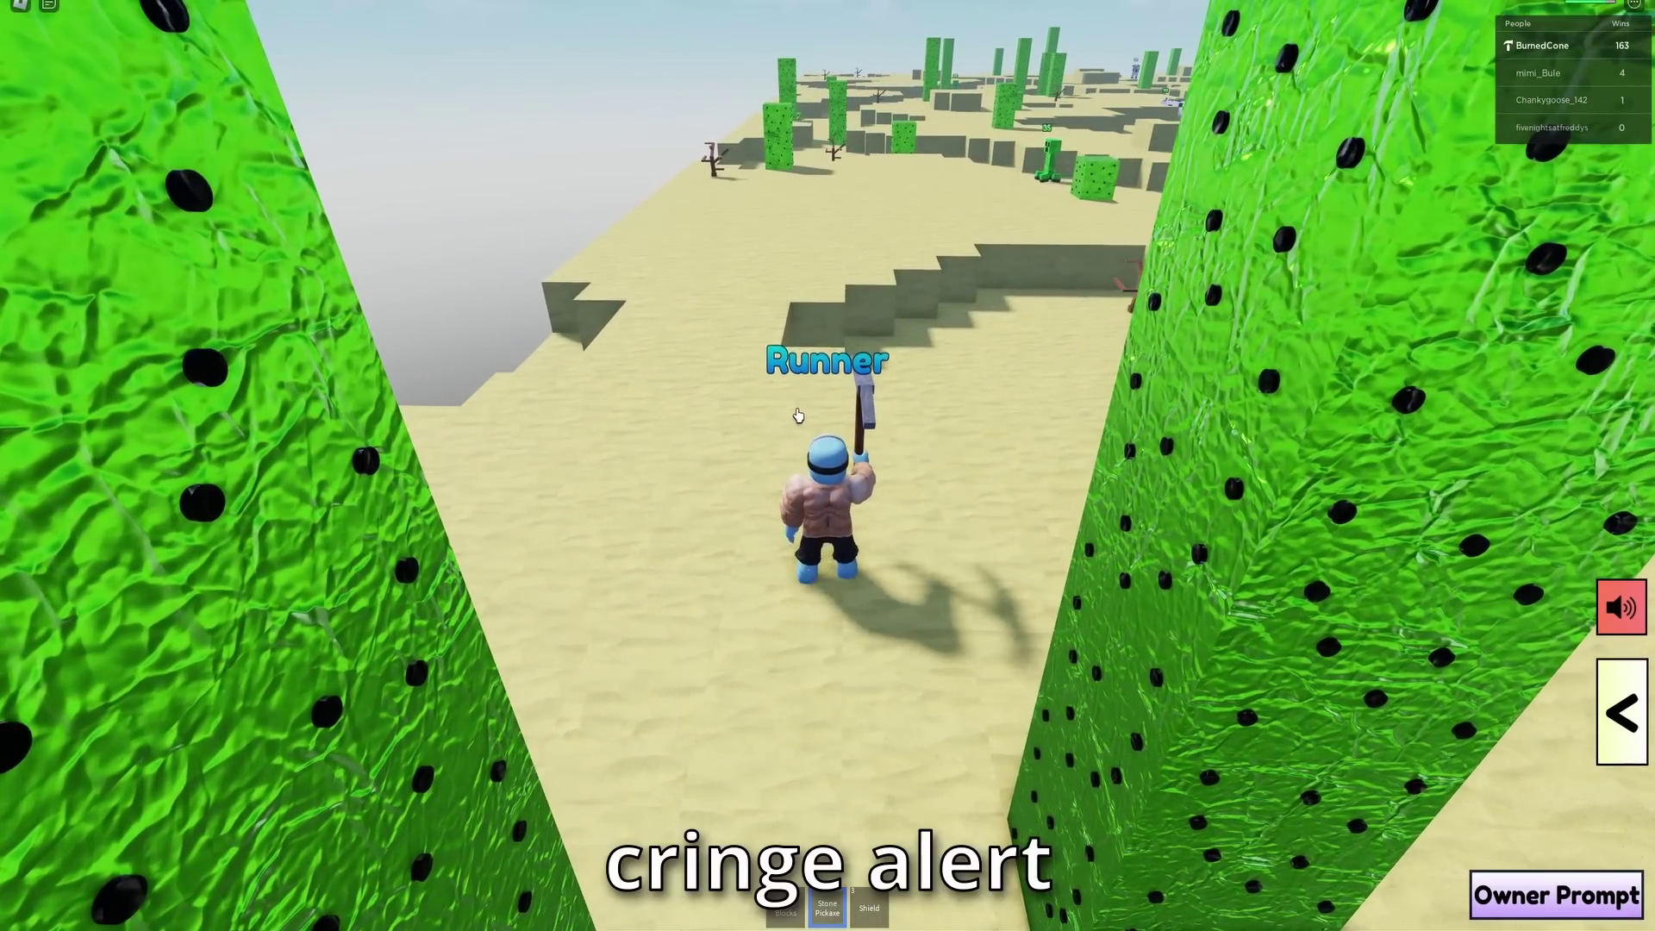
key("w")
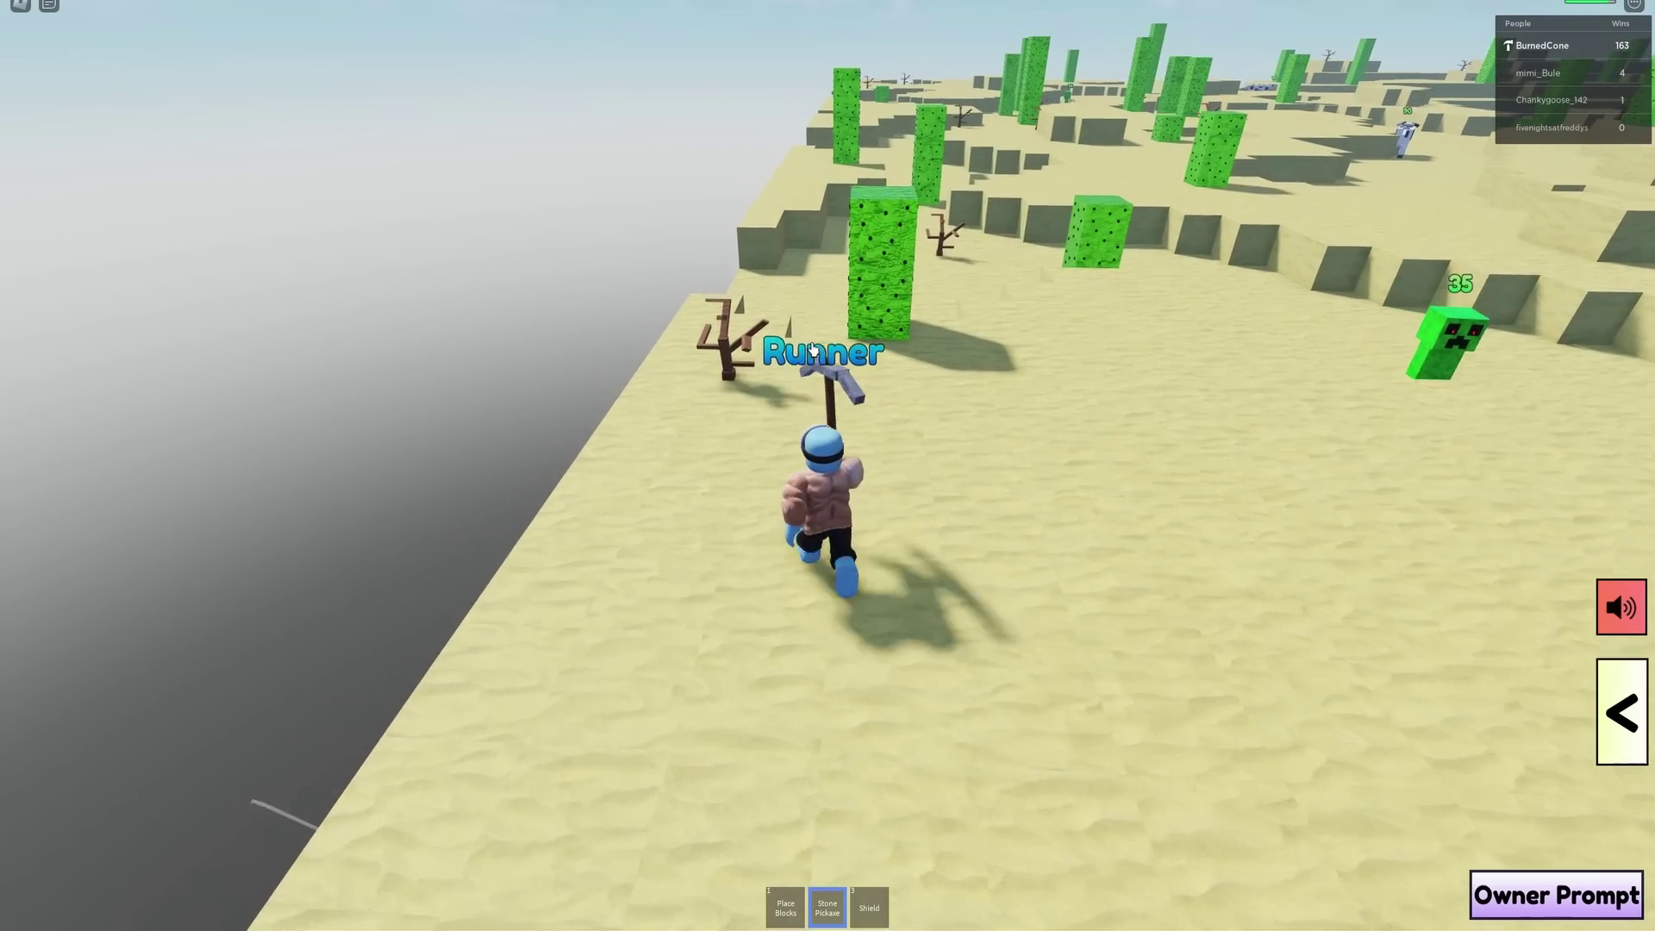
key("w")
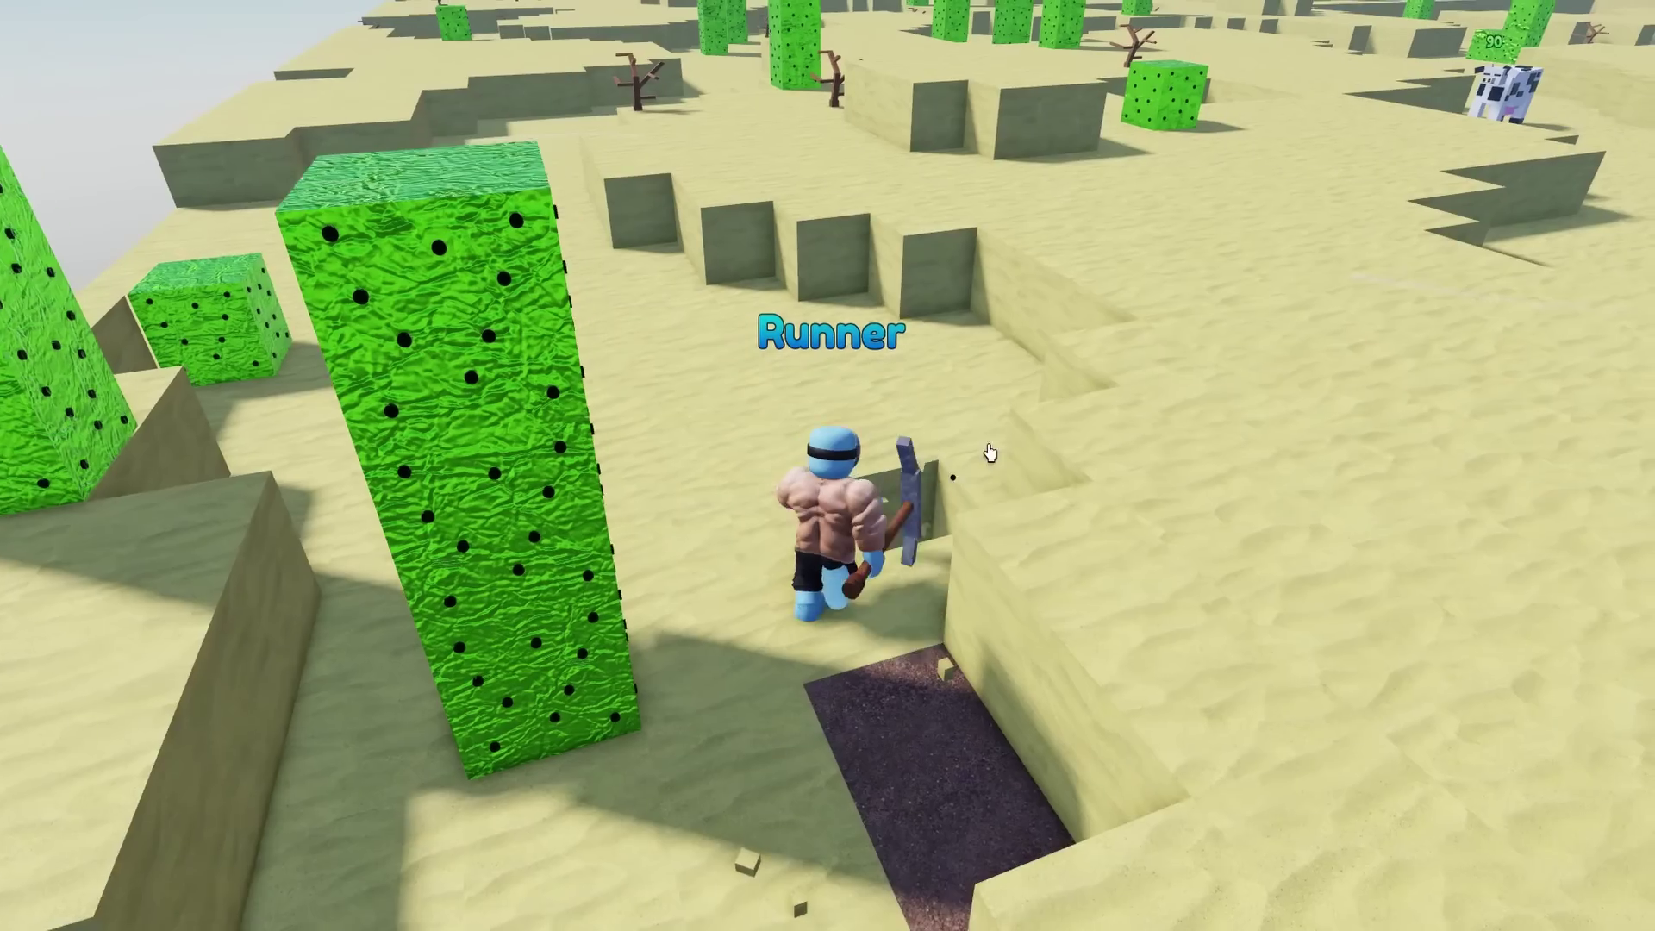
- Mine the row of sand blocks along the ledge with the stone pickaxe while moving forward
key("w")
left_click(990, 454)
left_click(897, 359)
key("w")
left_click(793, 357)
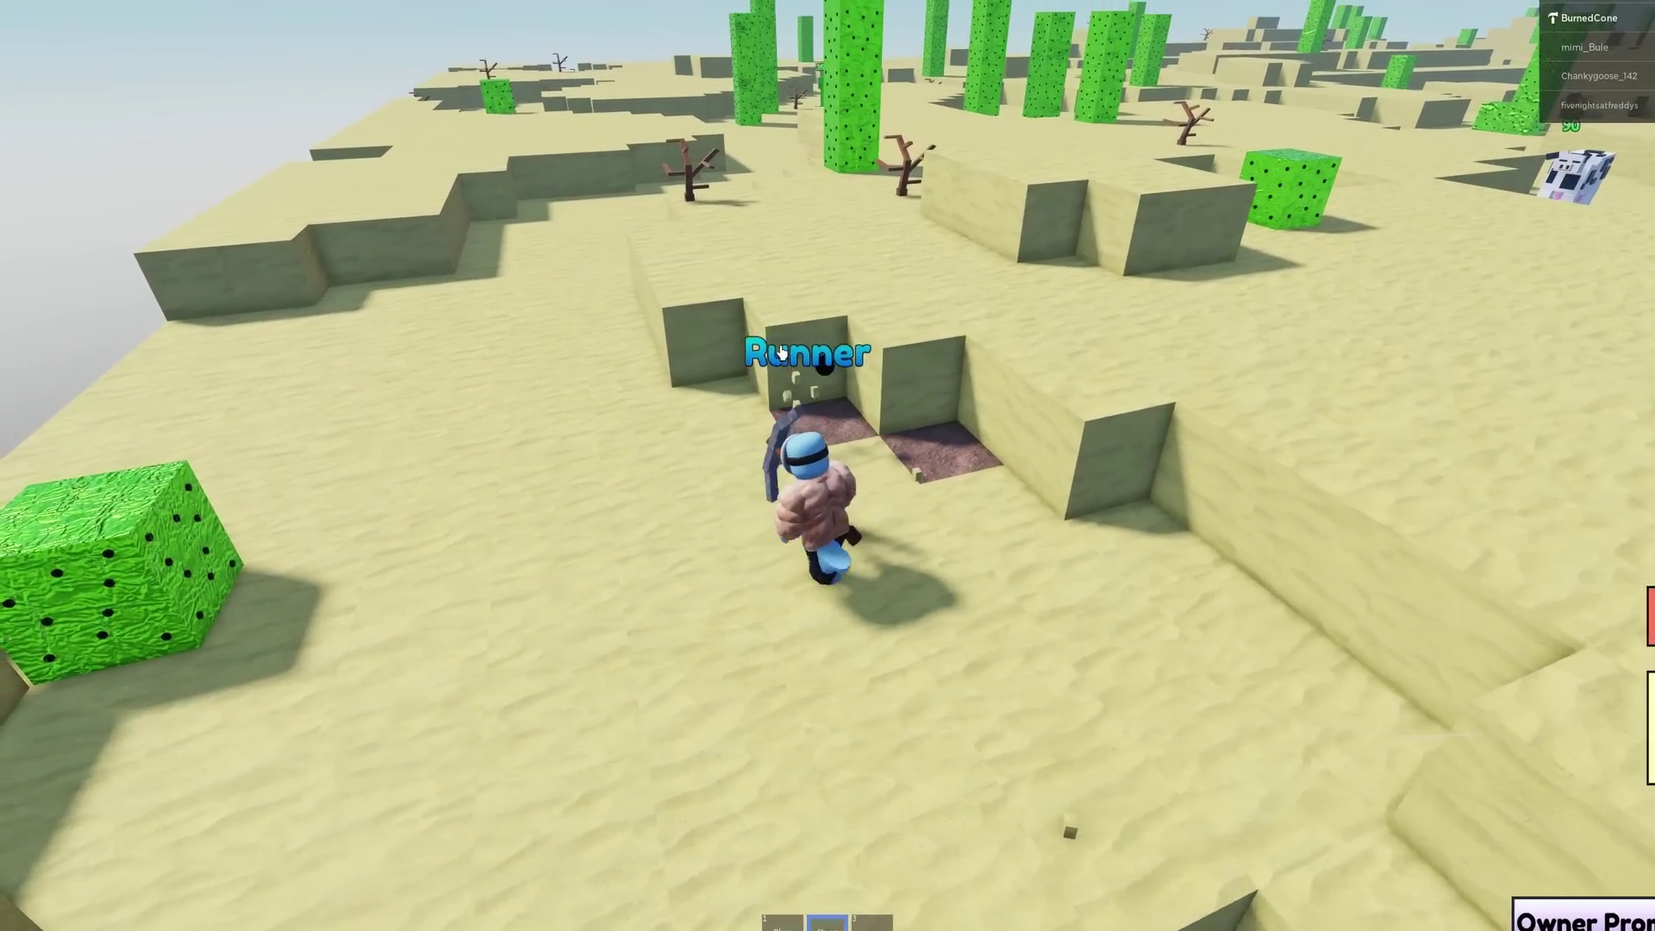
left_click(823, 372)
left_click(866, 403)
left_click(918, 453)
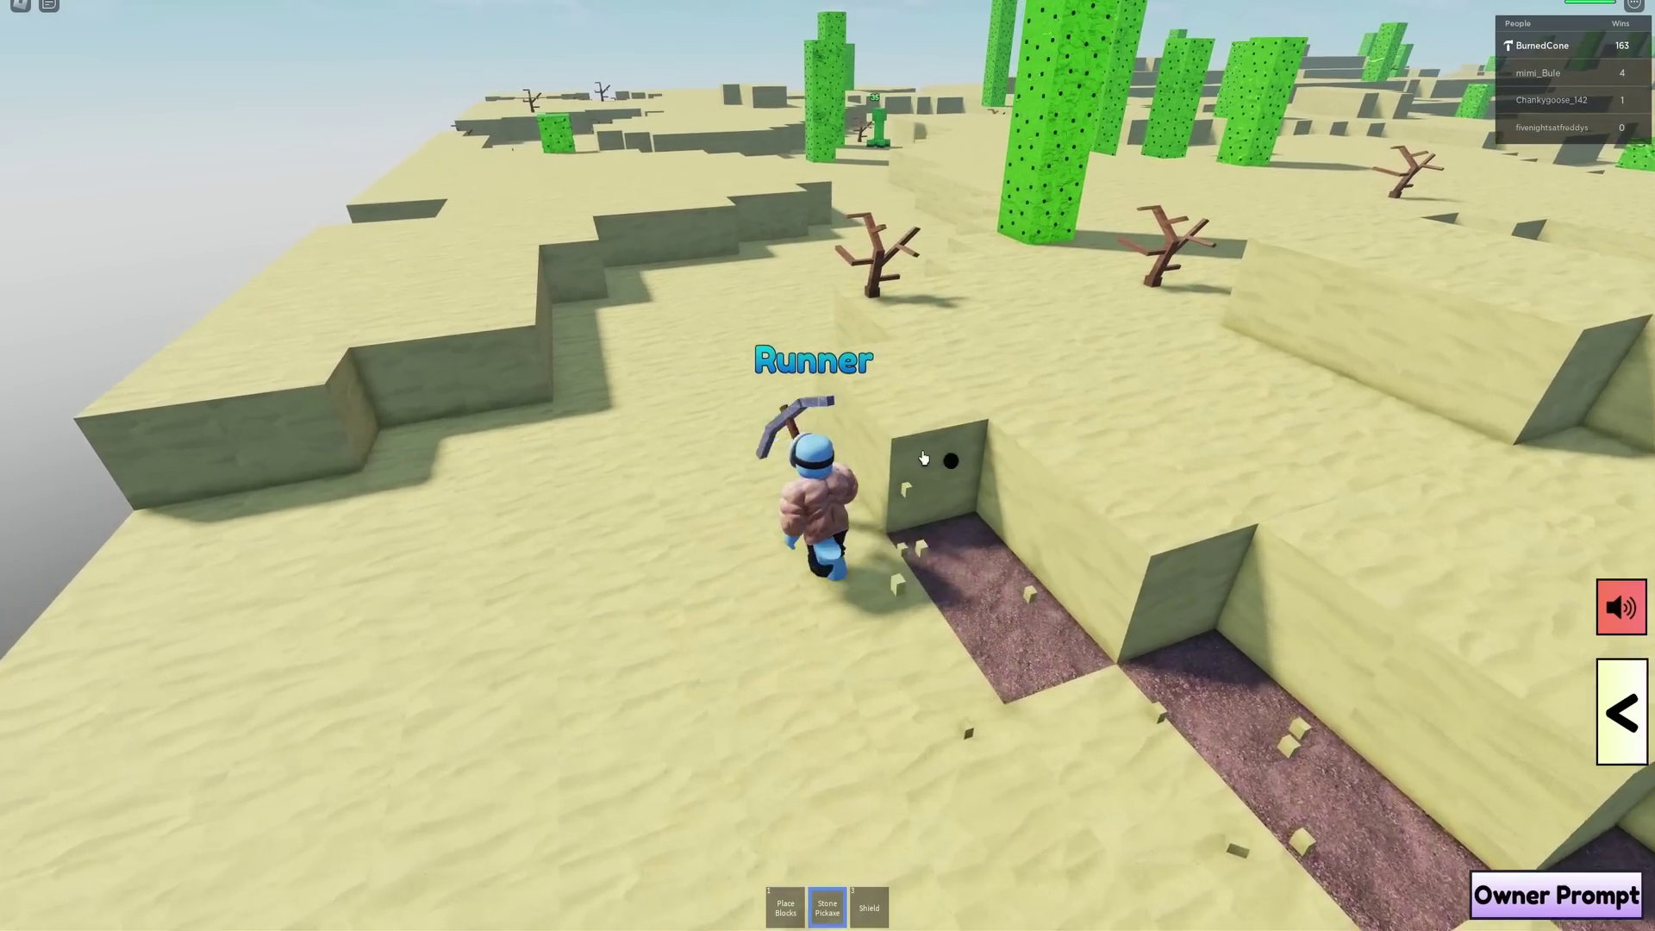
key("w")
left_click(924, 461)
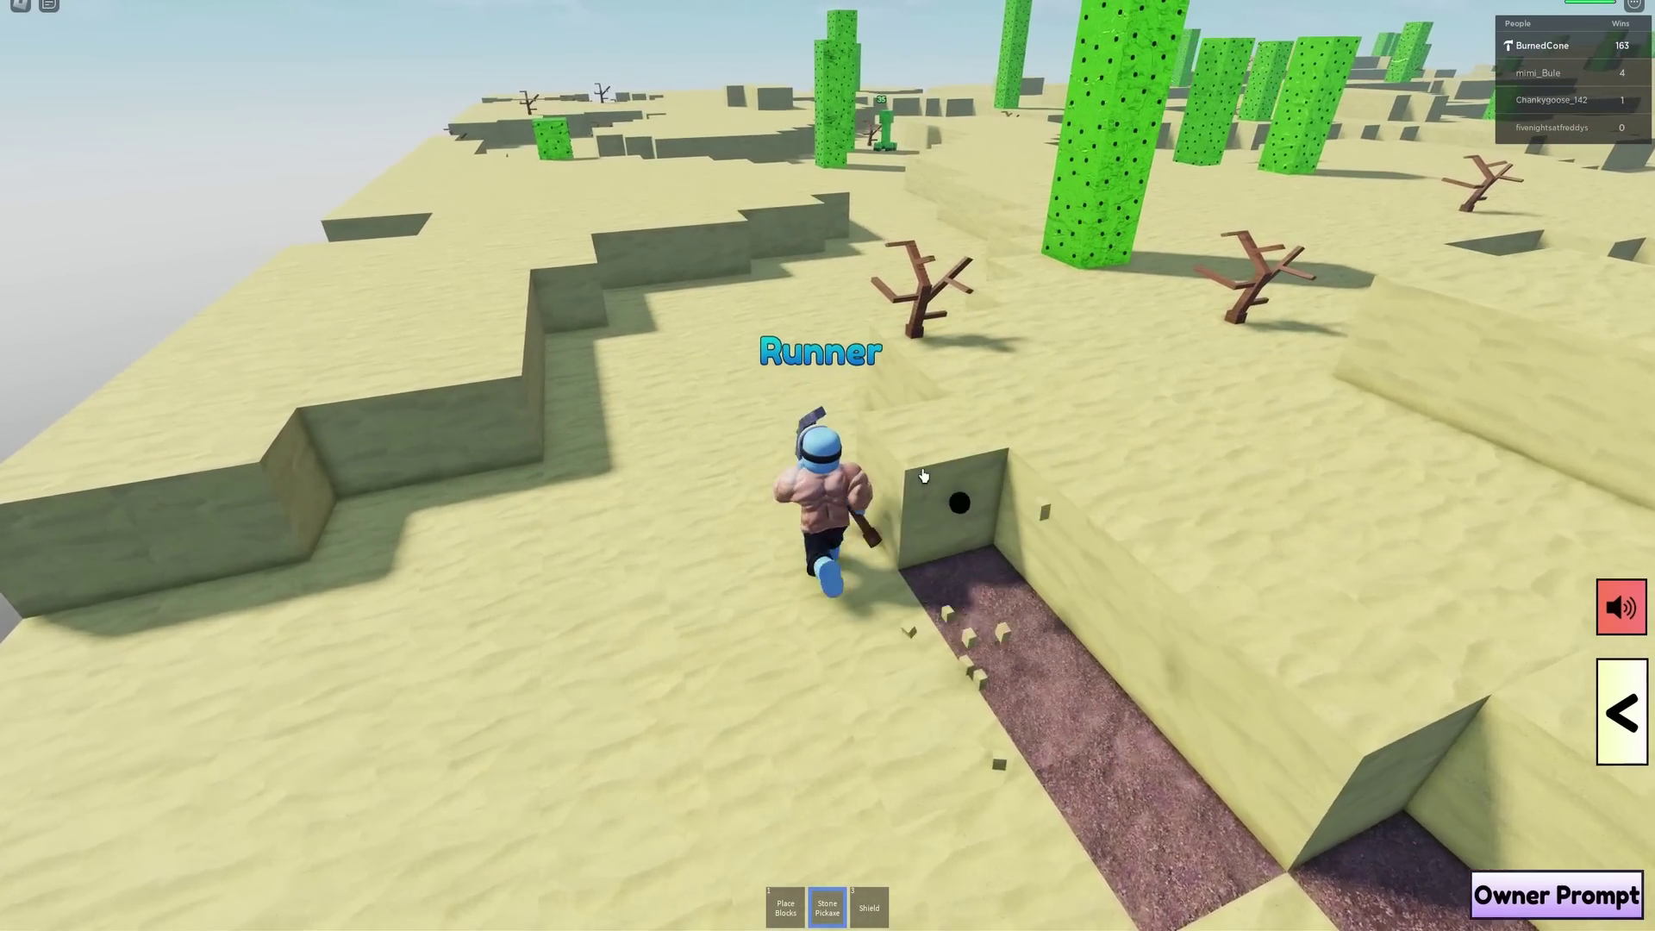
left_click(865, 476)
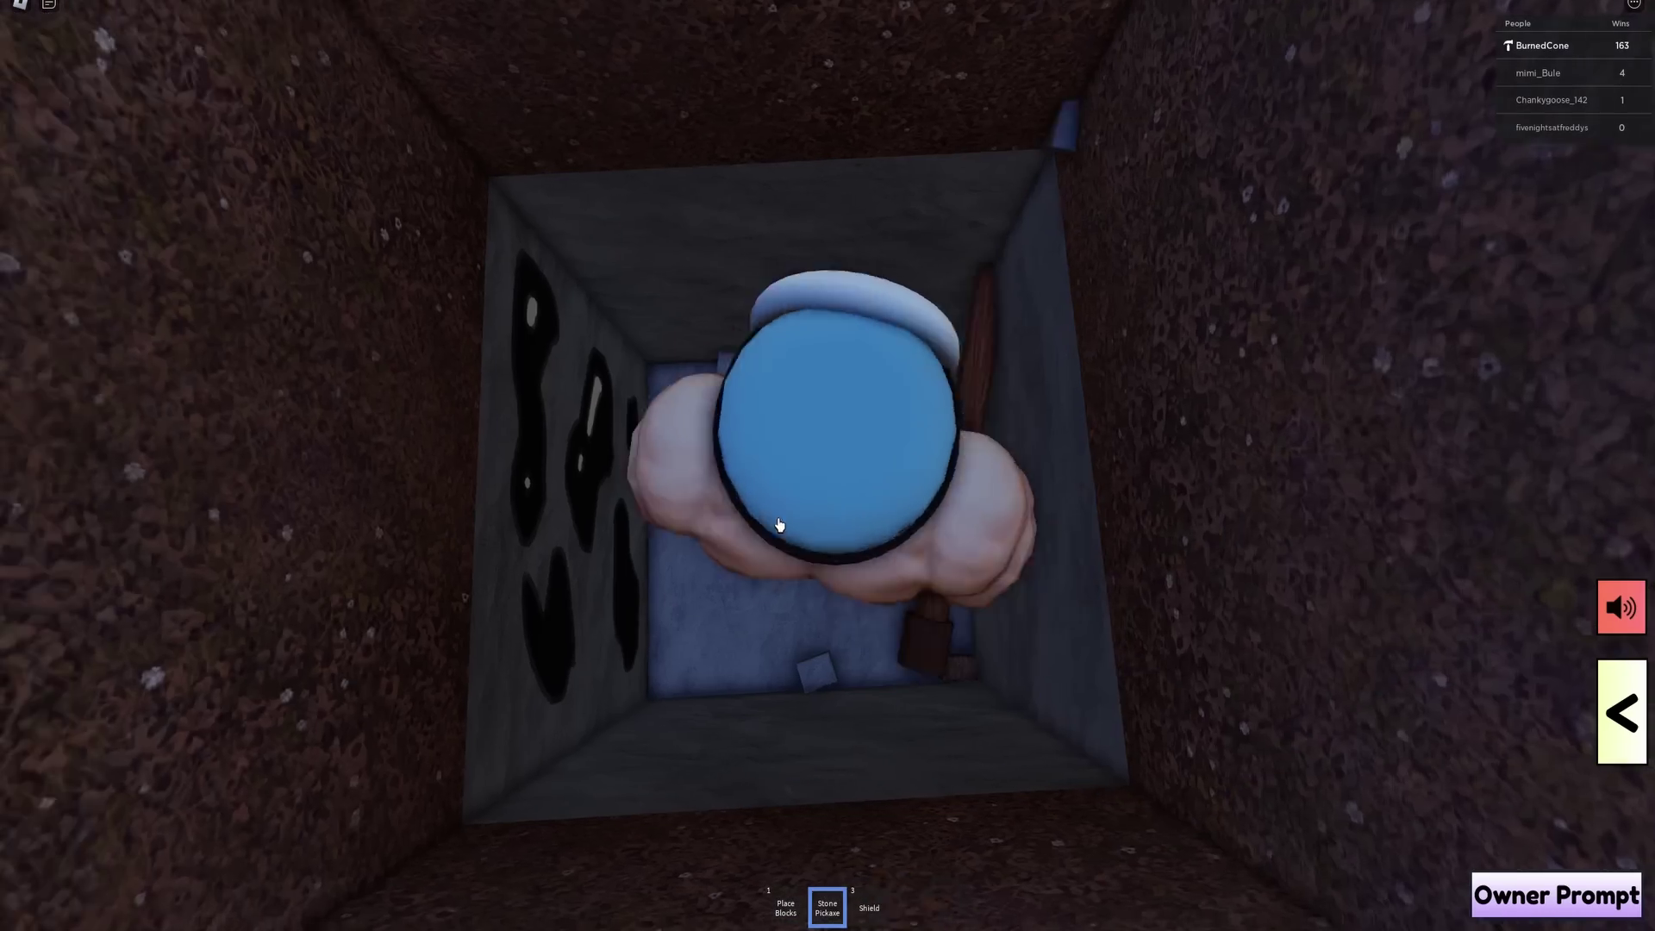
- Choose Stone as the block to place and alternate between Place Blocks and the stone pickaxe inside the dark shaft
key("1")
key("1")
left_click(836, 720)
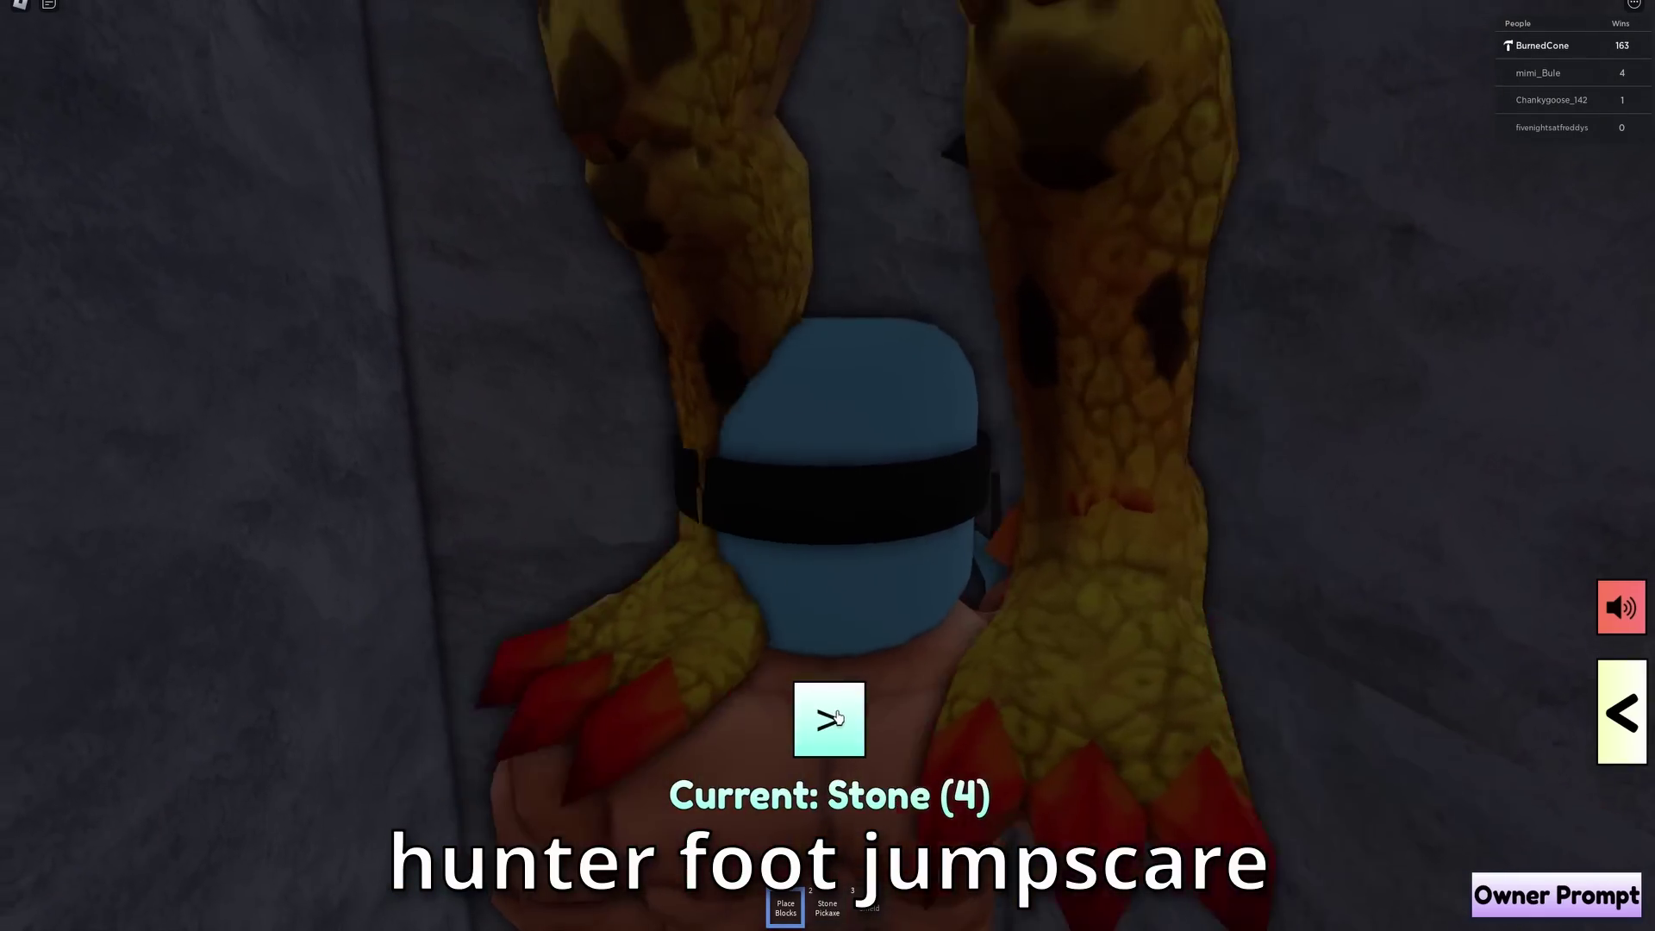
key("2")
key("1")
key("2")
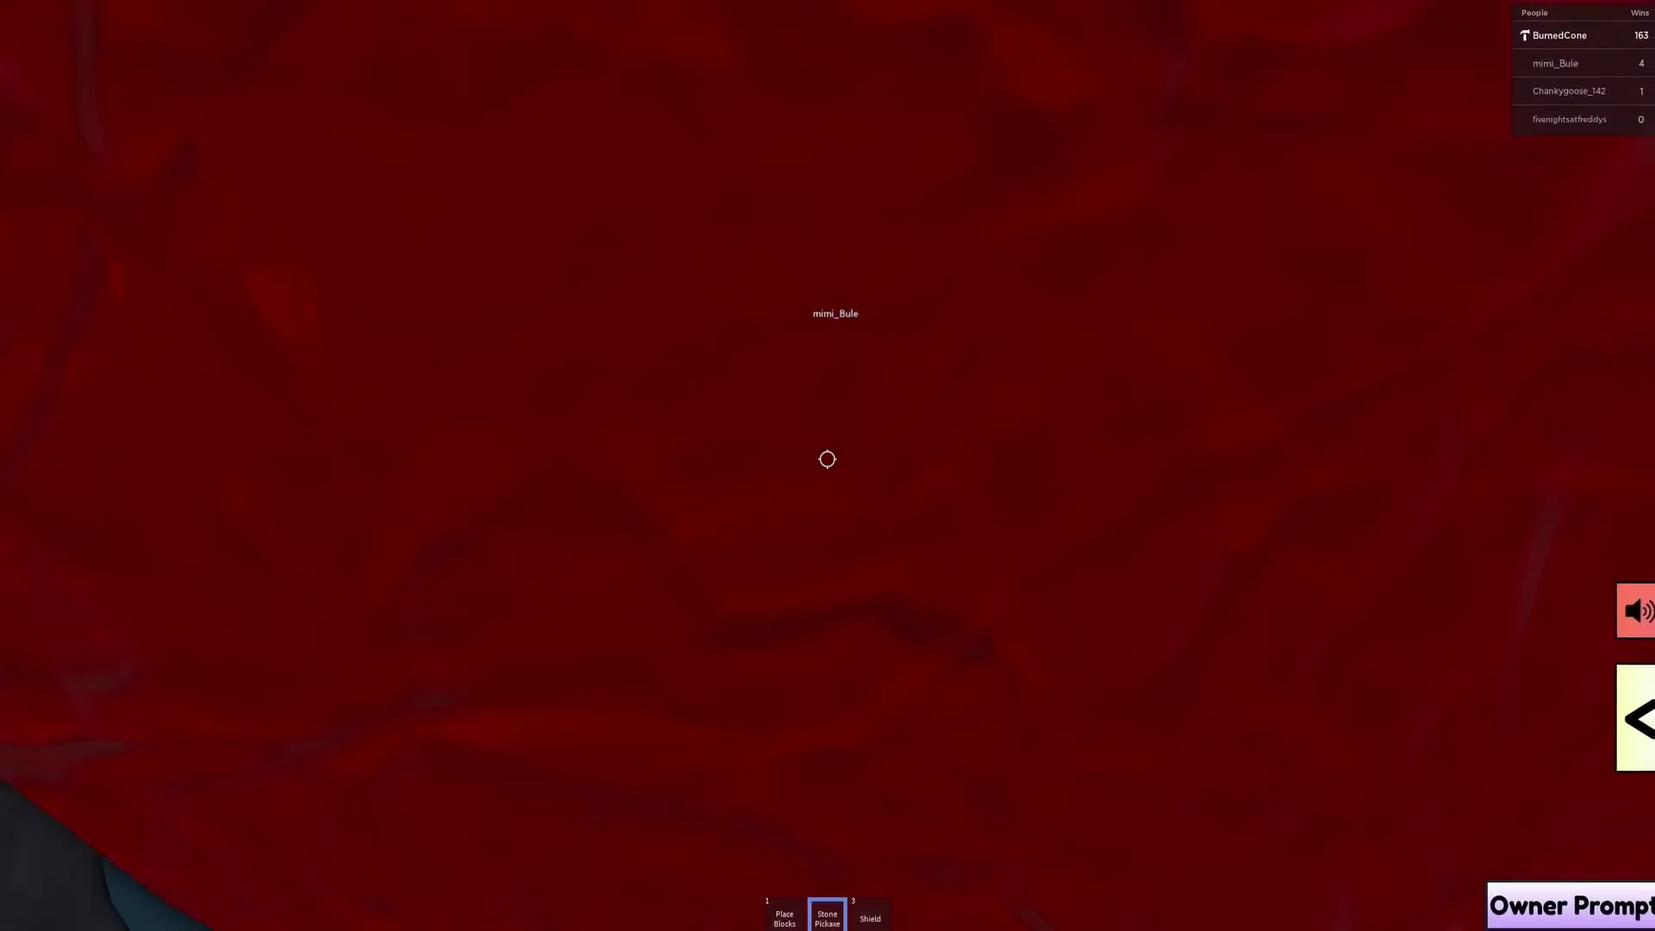
key("1")
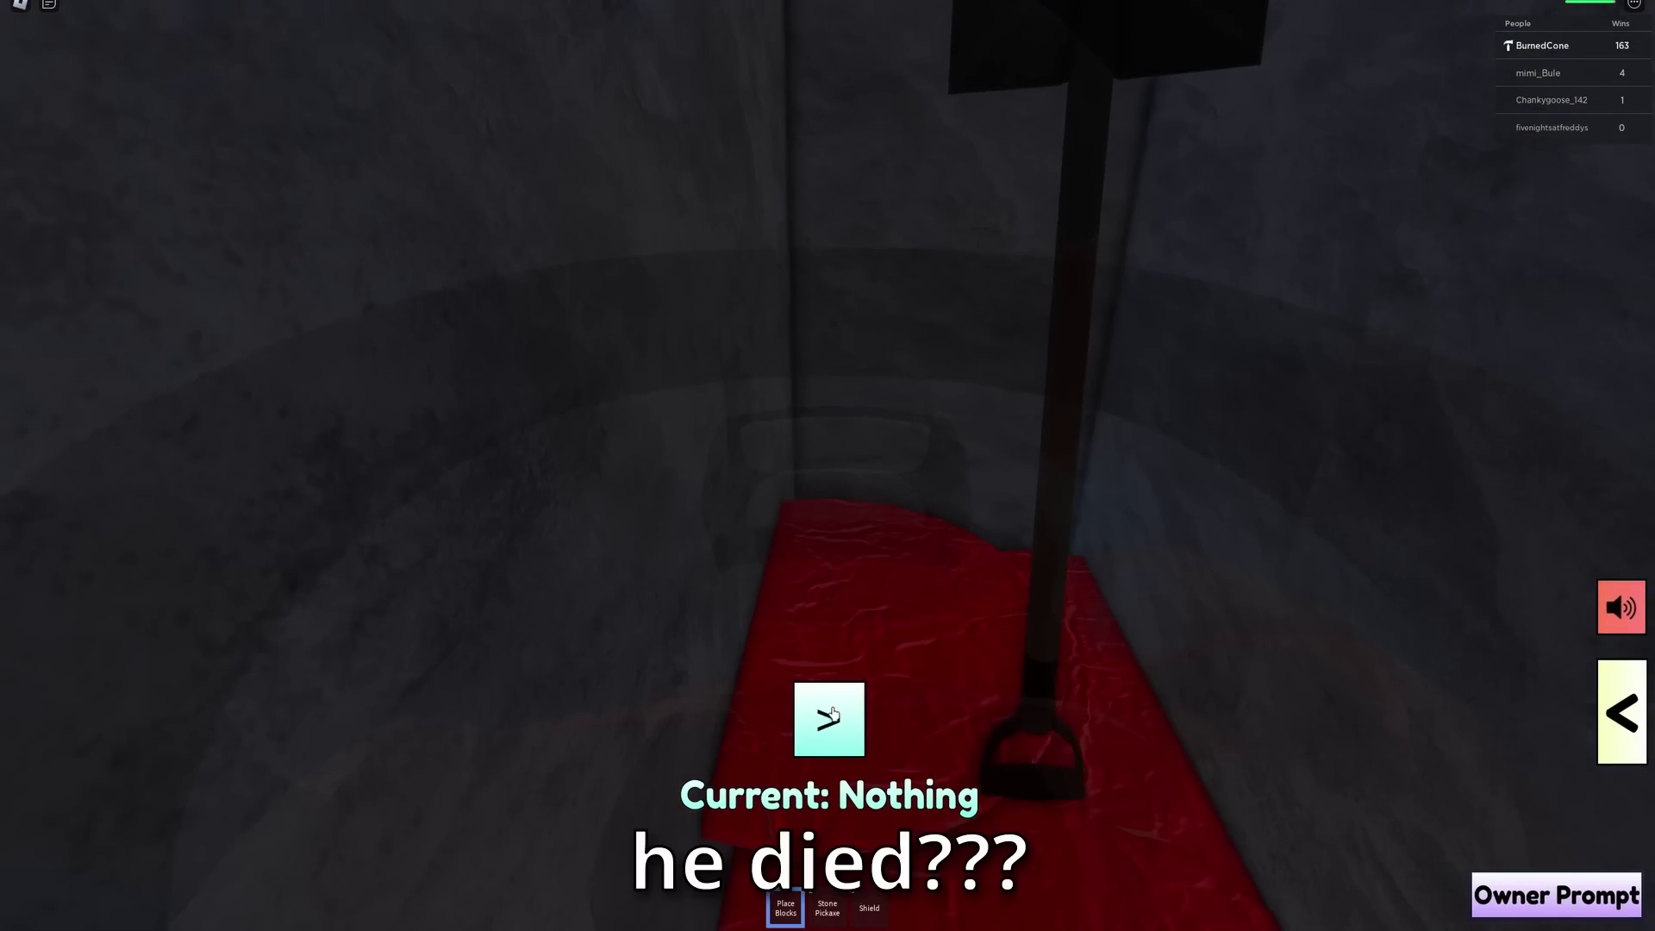
key("2")
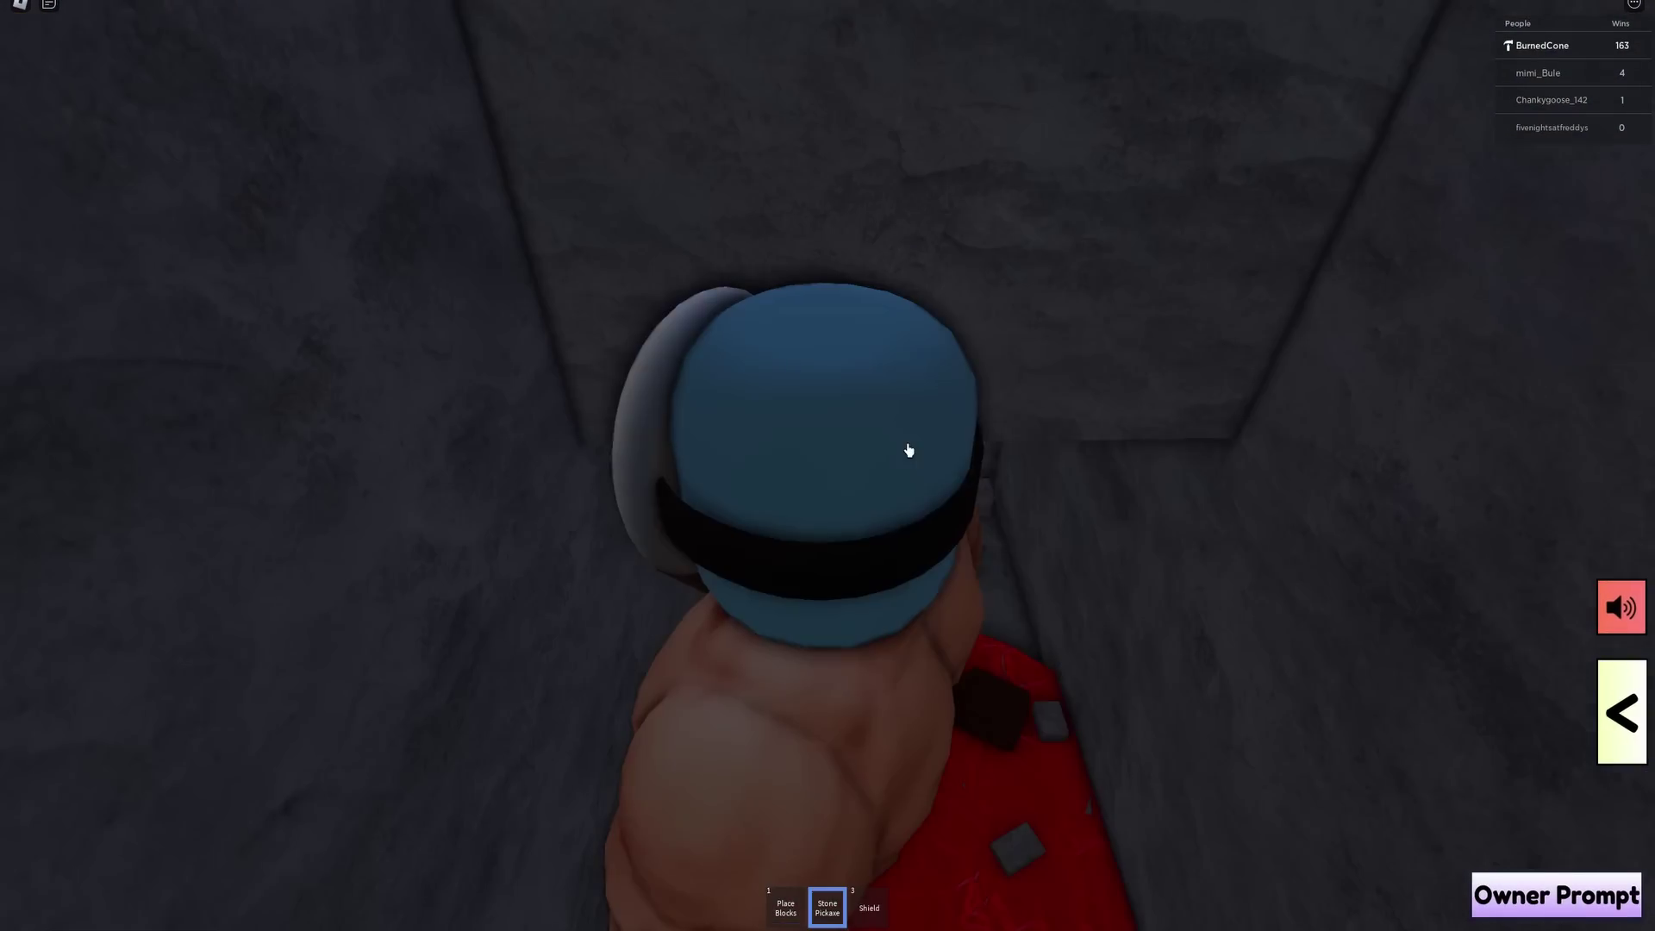
- Mine the dark stone around the red floor with the stone pickaxe, then place a Stone block and re-equip the pickaxe
left_click(735, 303)
right_click_drag(736, 302, 753, 440)
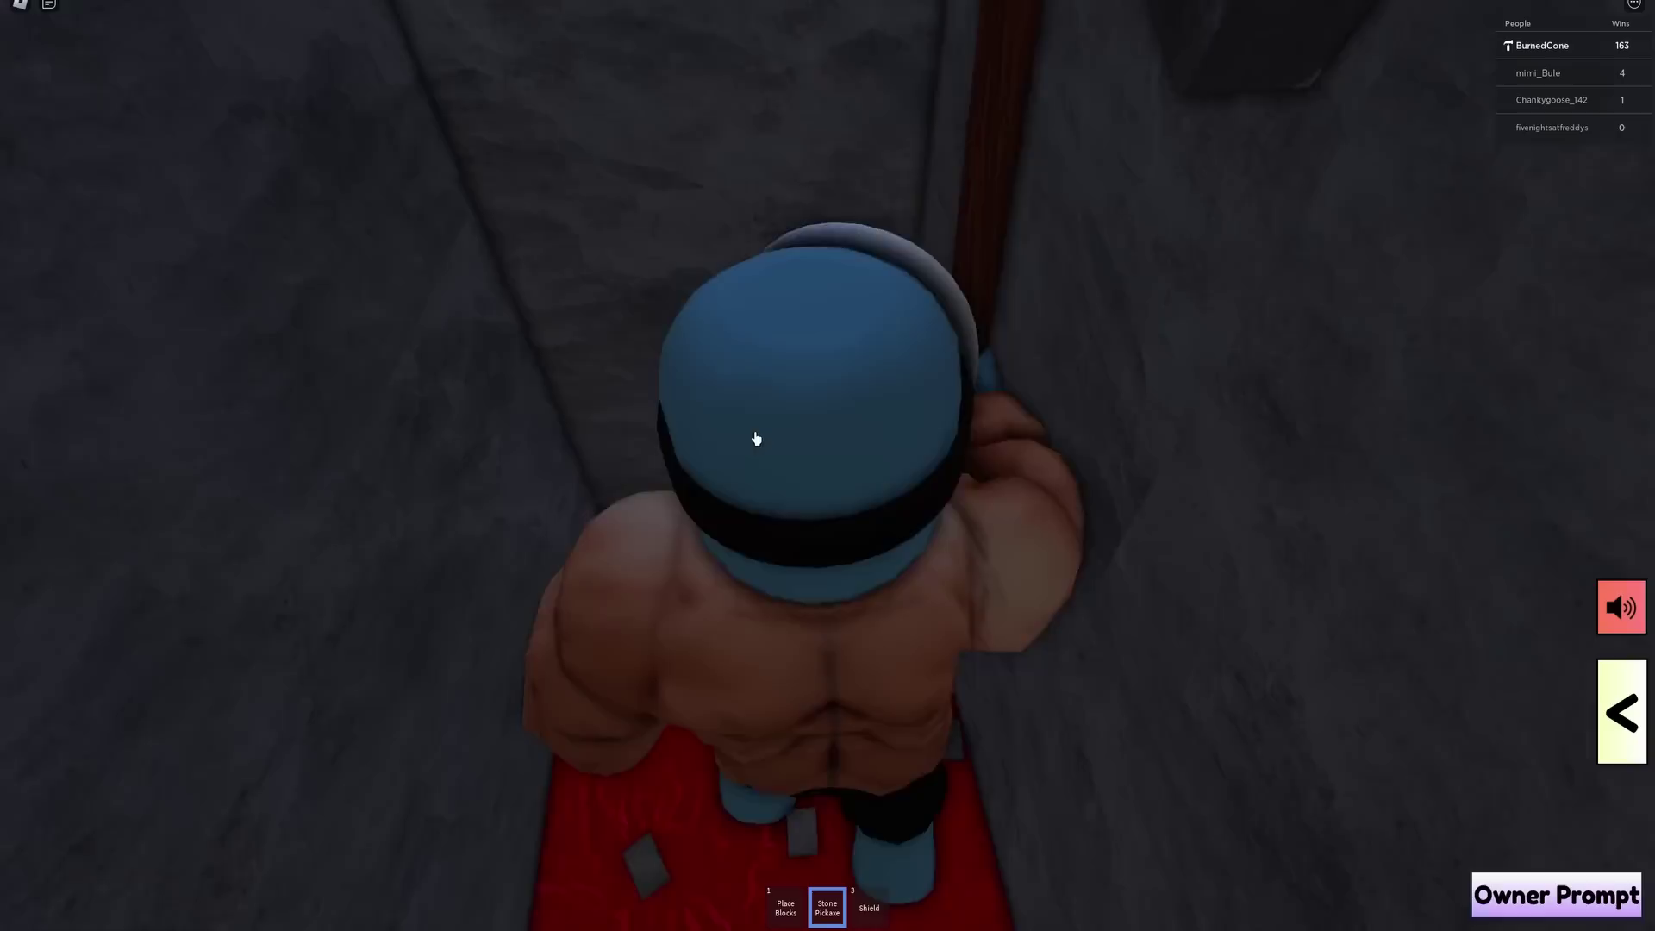
key("w")
left_click(680, 372)
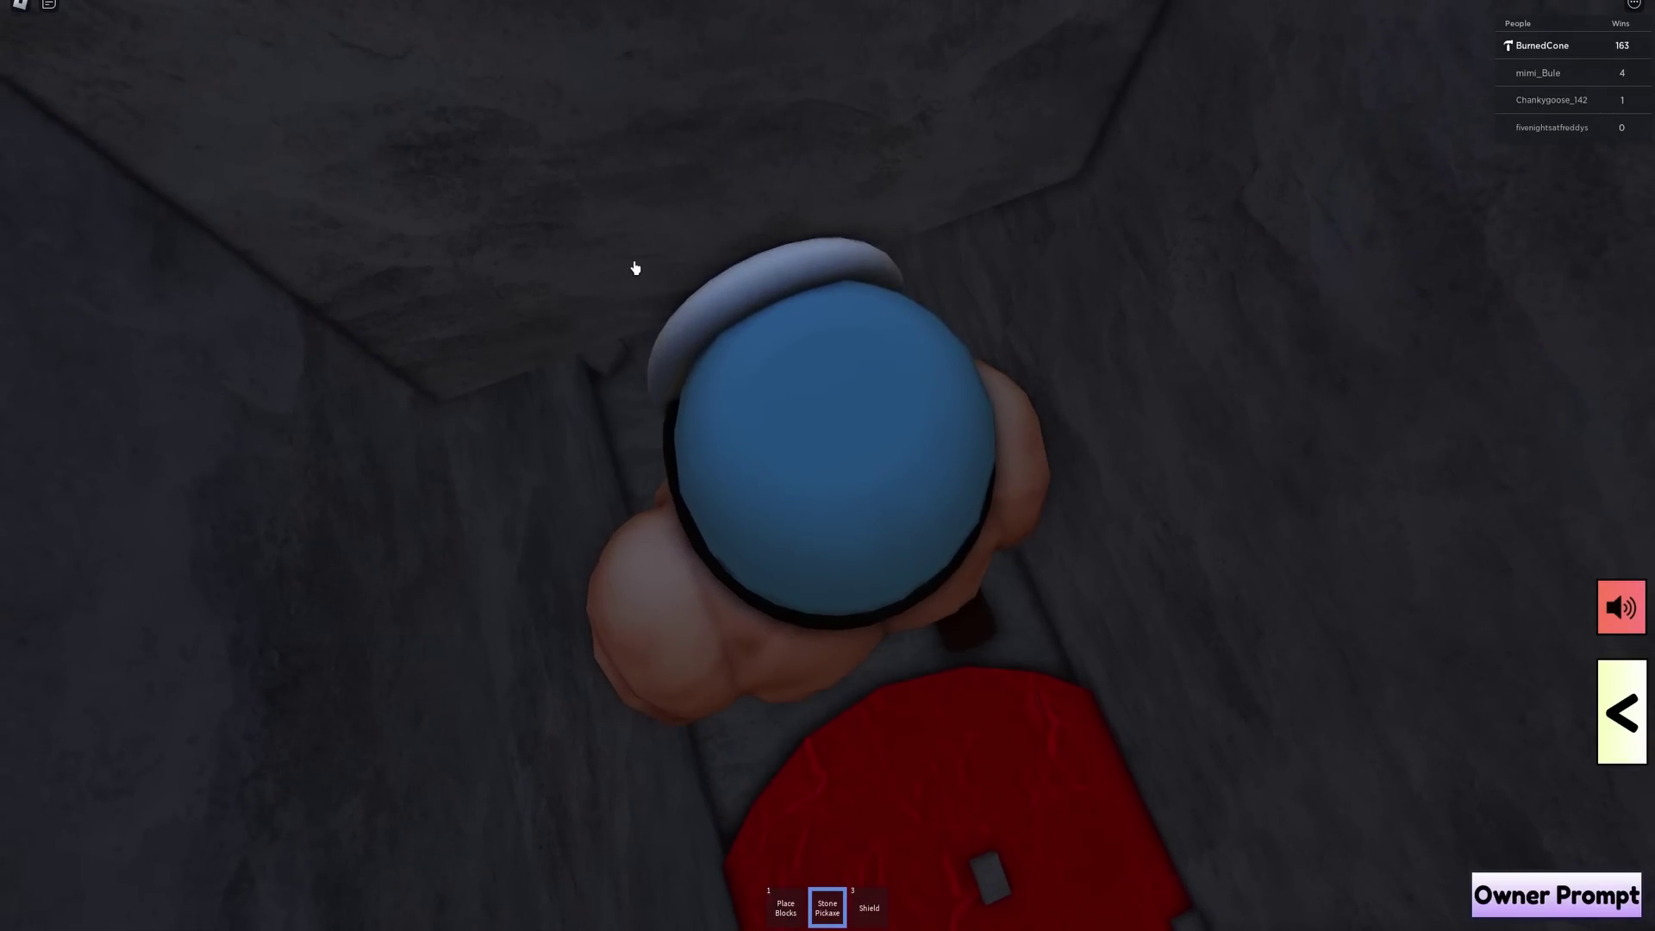
key("1")
left_click(975, 298)
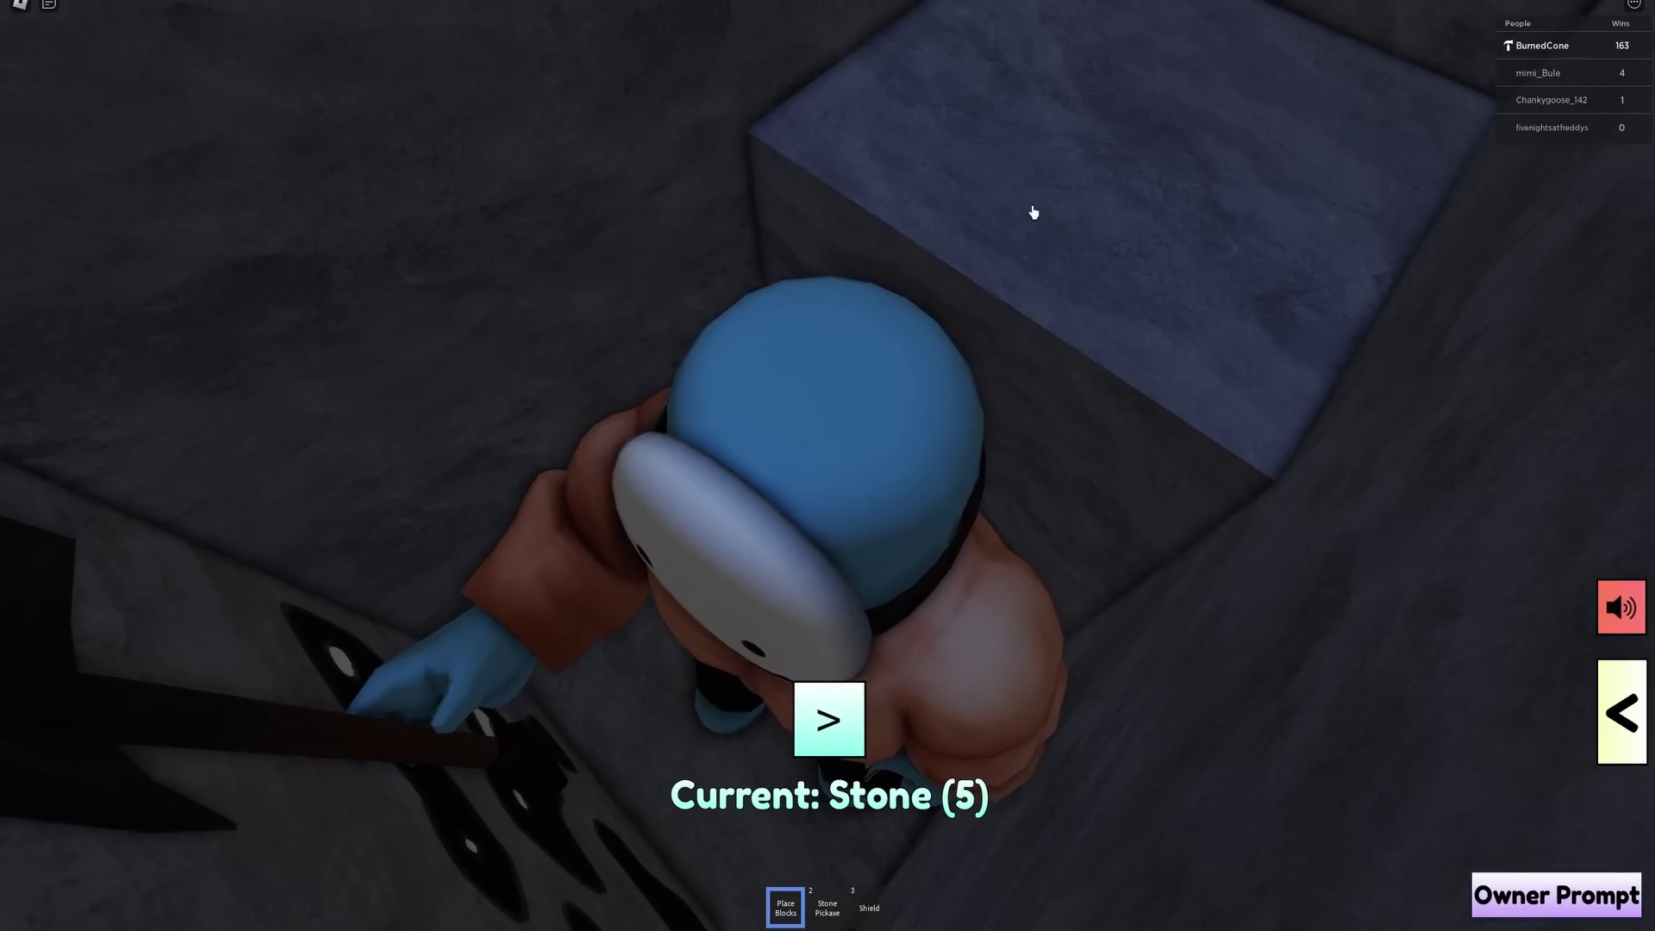
key("2")
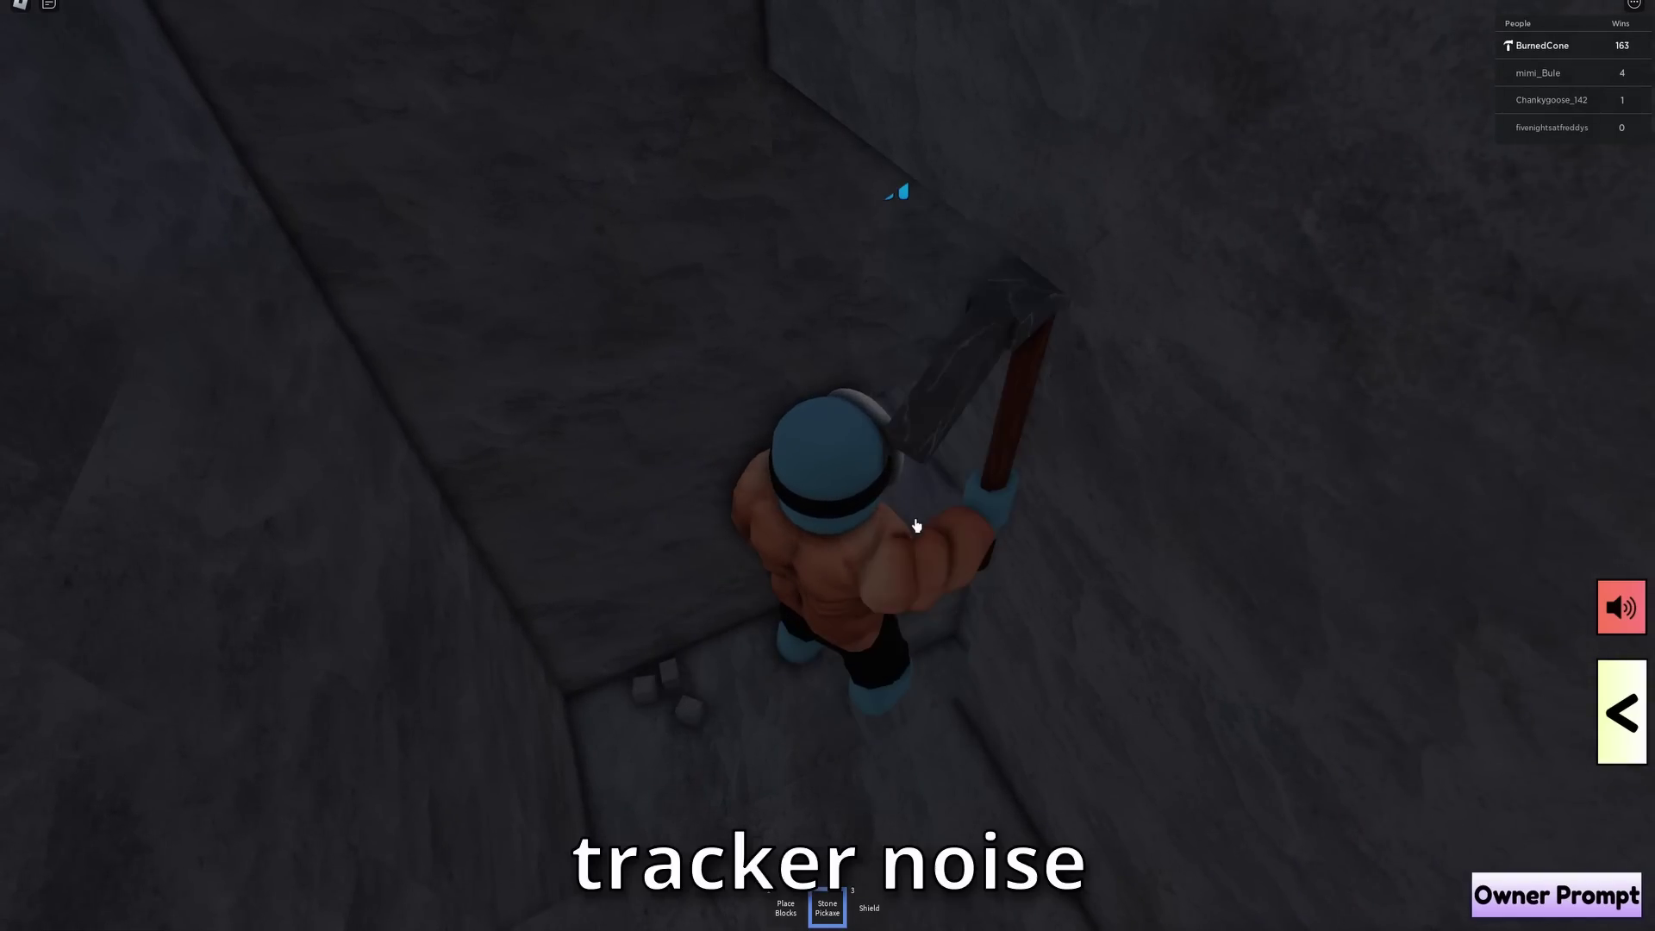
- Dig onward through the narrow stone shaft with the stone pickaxe, mining the blocks ahead
key("w")
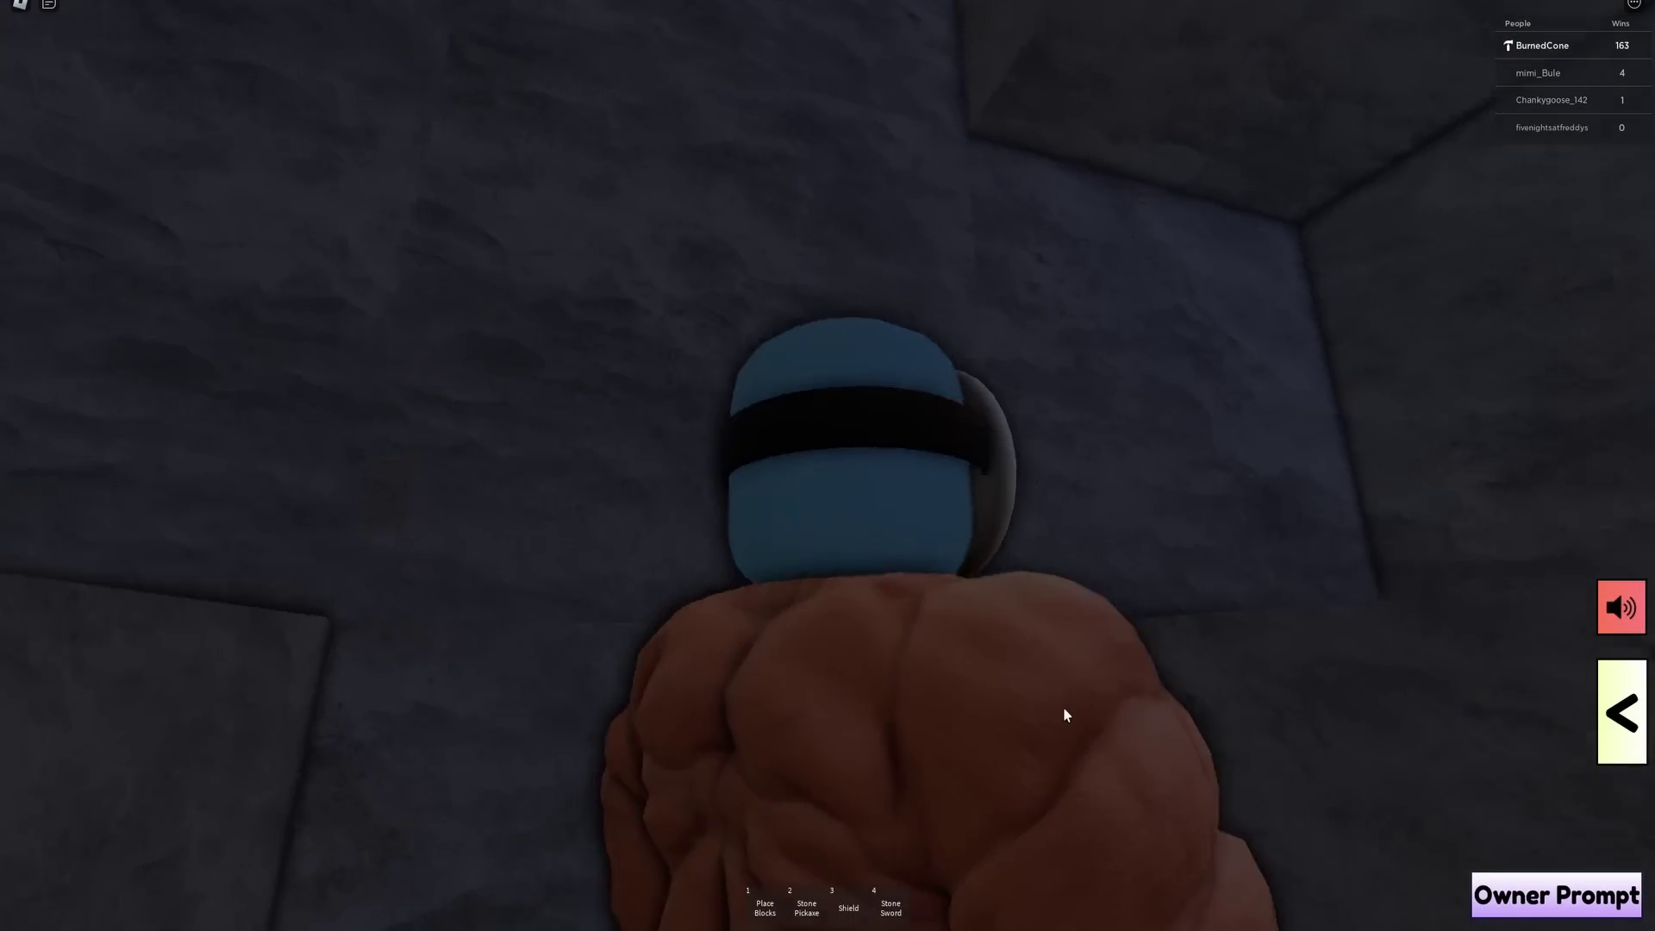
key("1")
key("2")
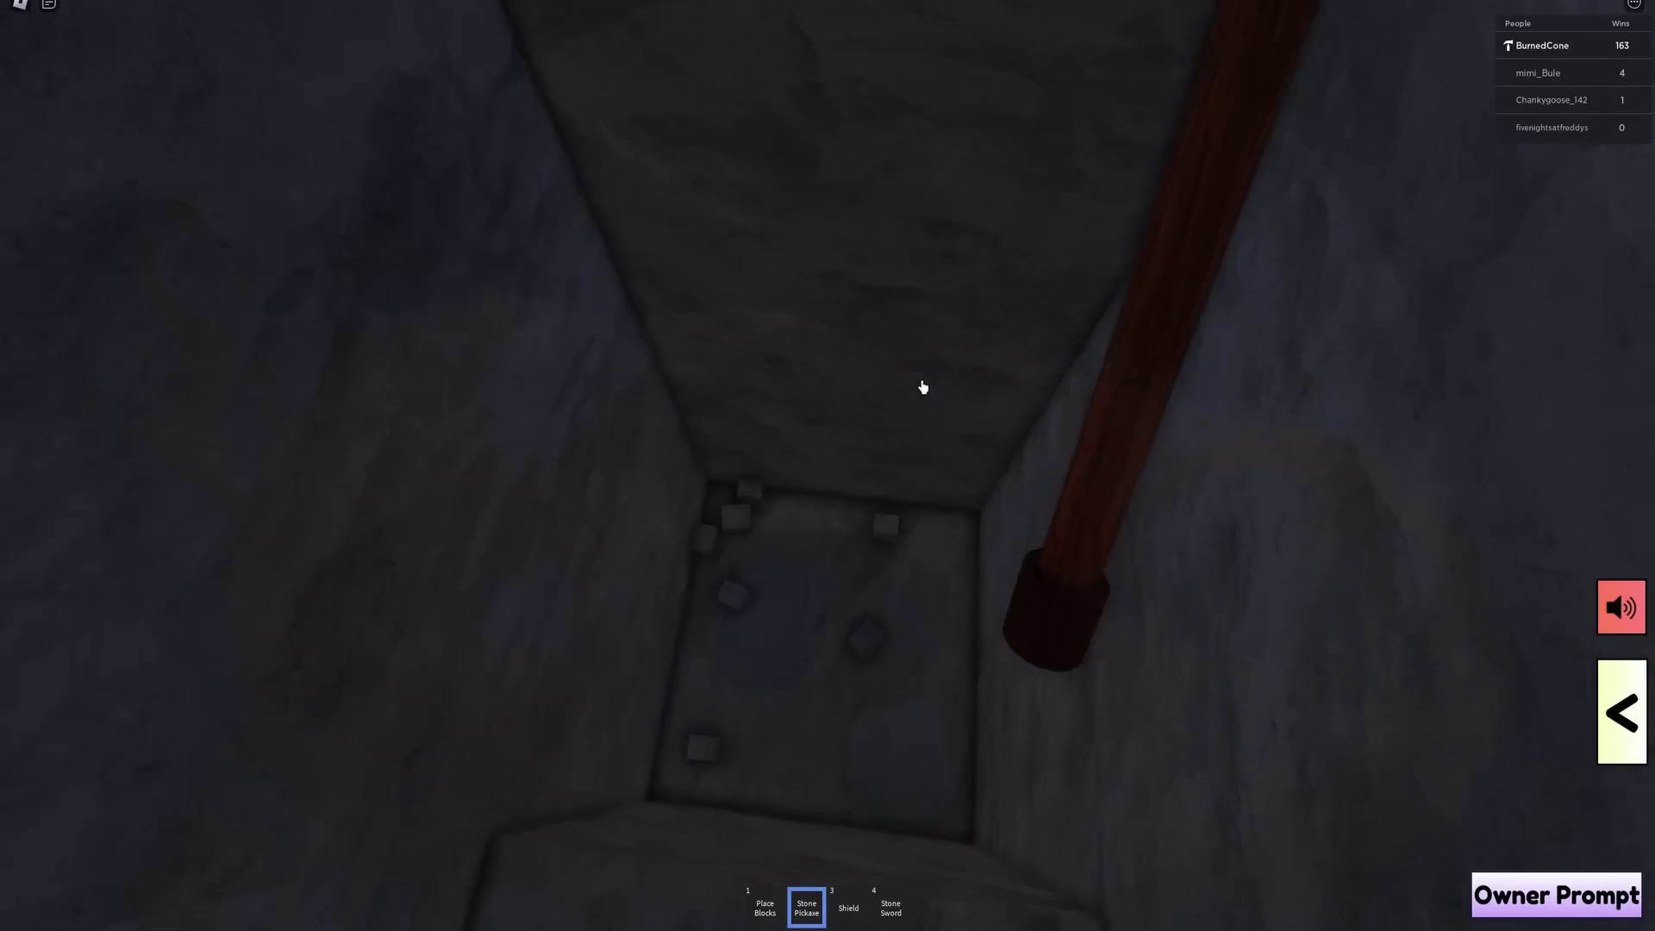
left_click(876, 373)
right_click_drag(859, 203, 857, 183)
left_click(857, 184)
left_click(870, 182)
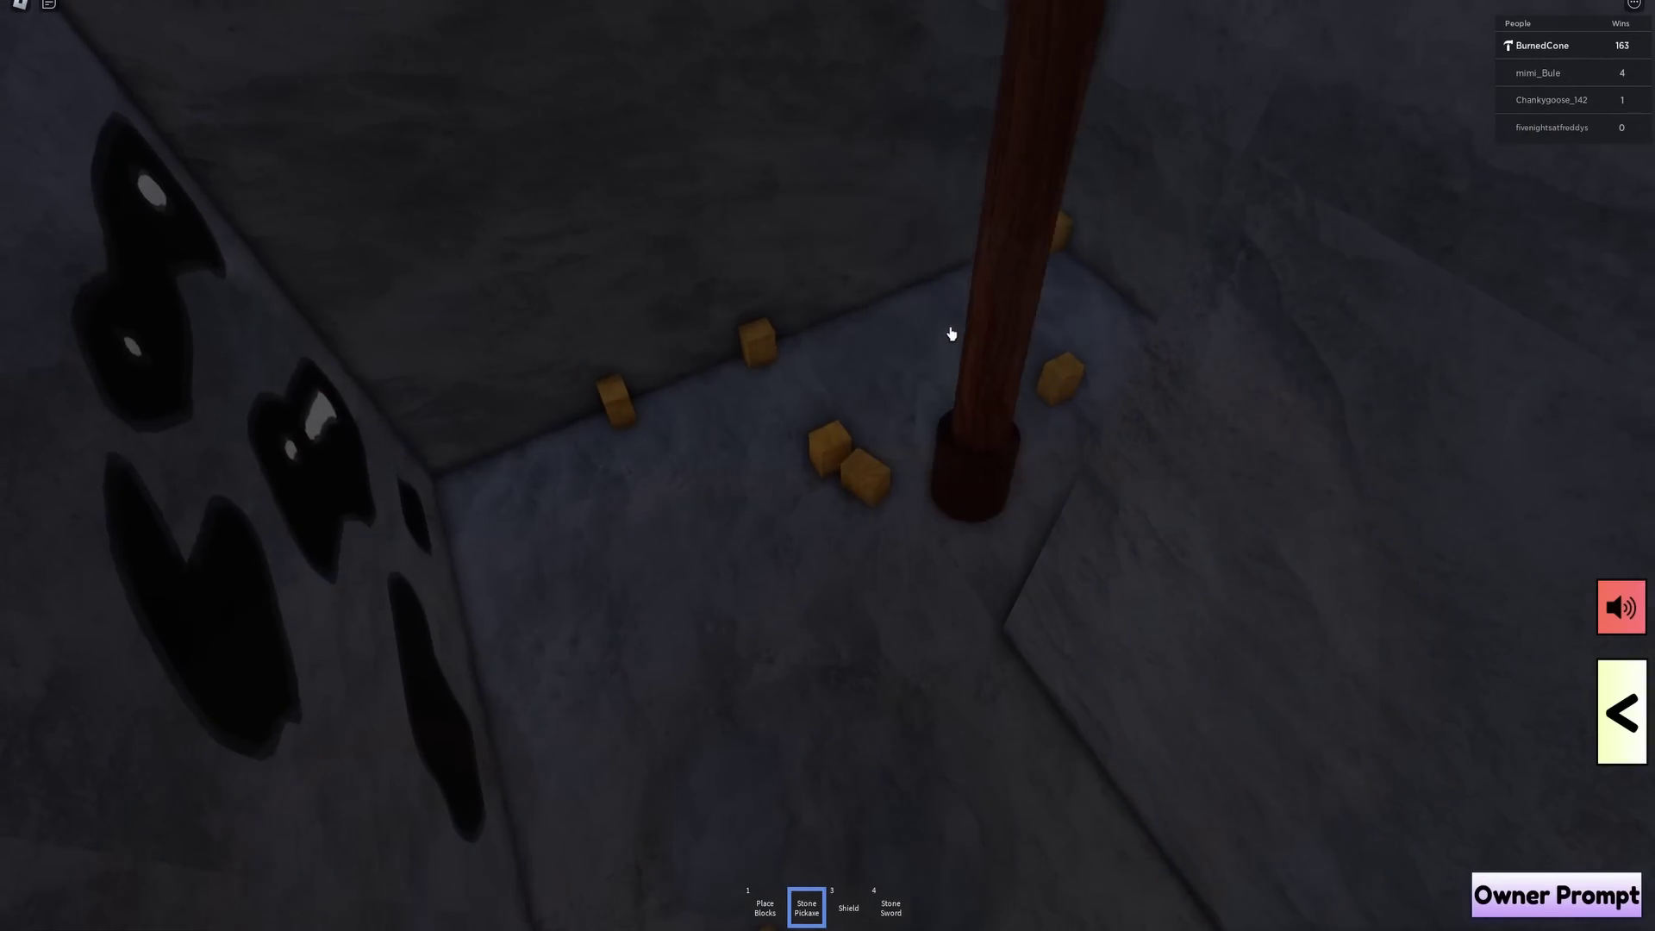
- Advance through the tunnel's teal and black ore with the stone pickaxe, switching briefly to Place Blocks along the way
right_click_drag(741, 502, 612, 414)
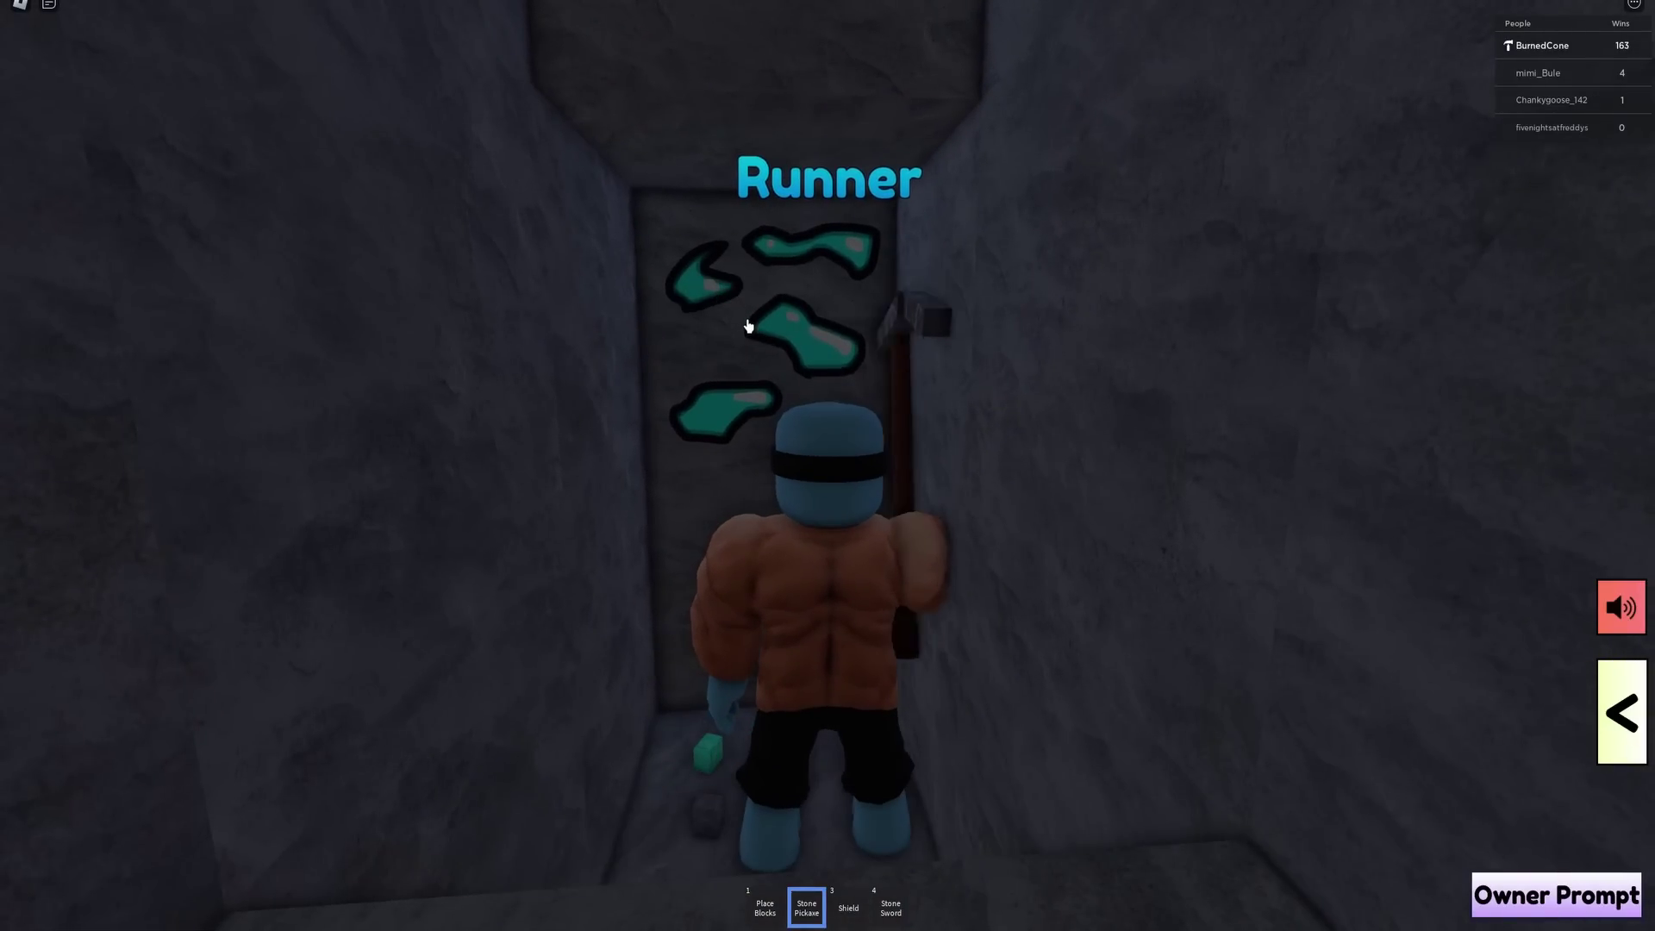
key("1")
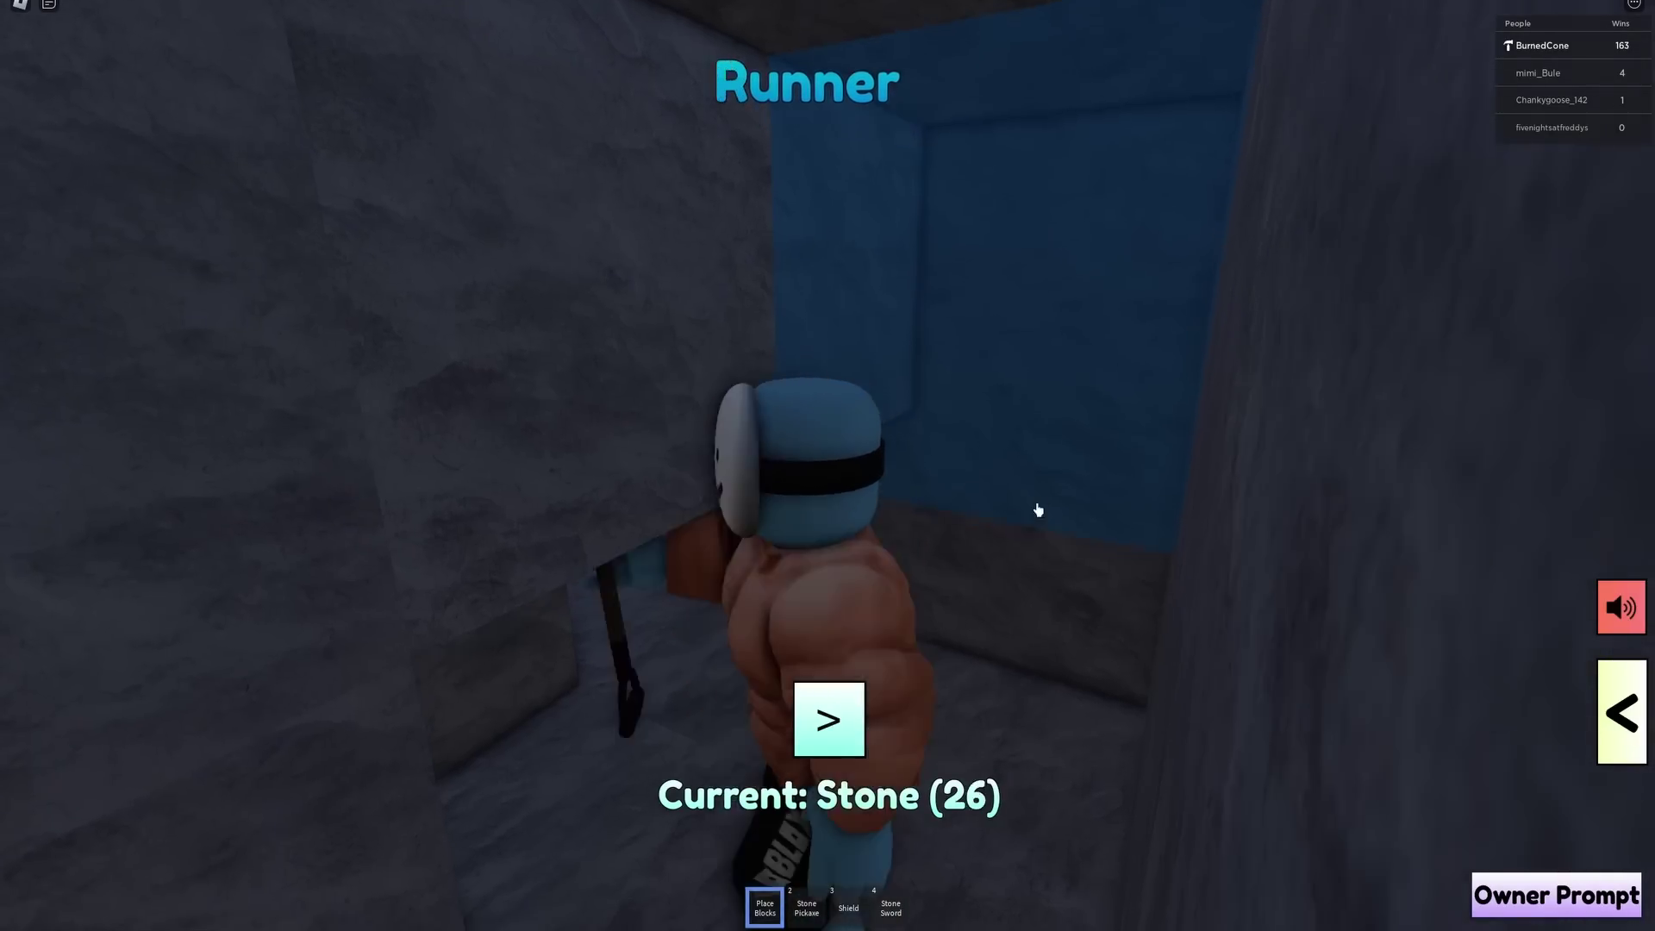
key("2")
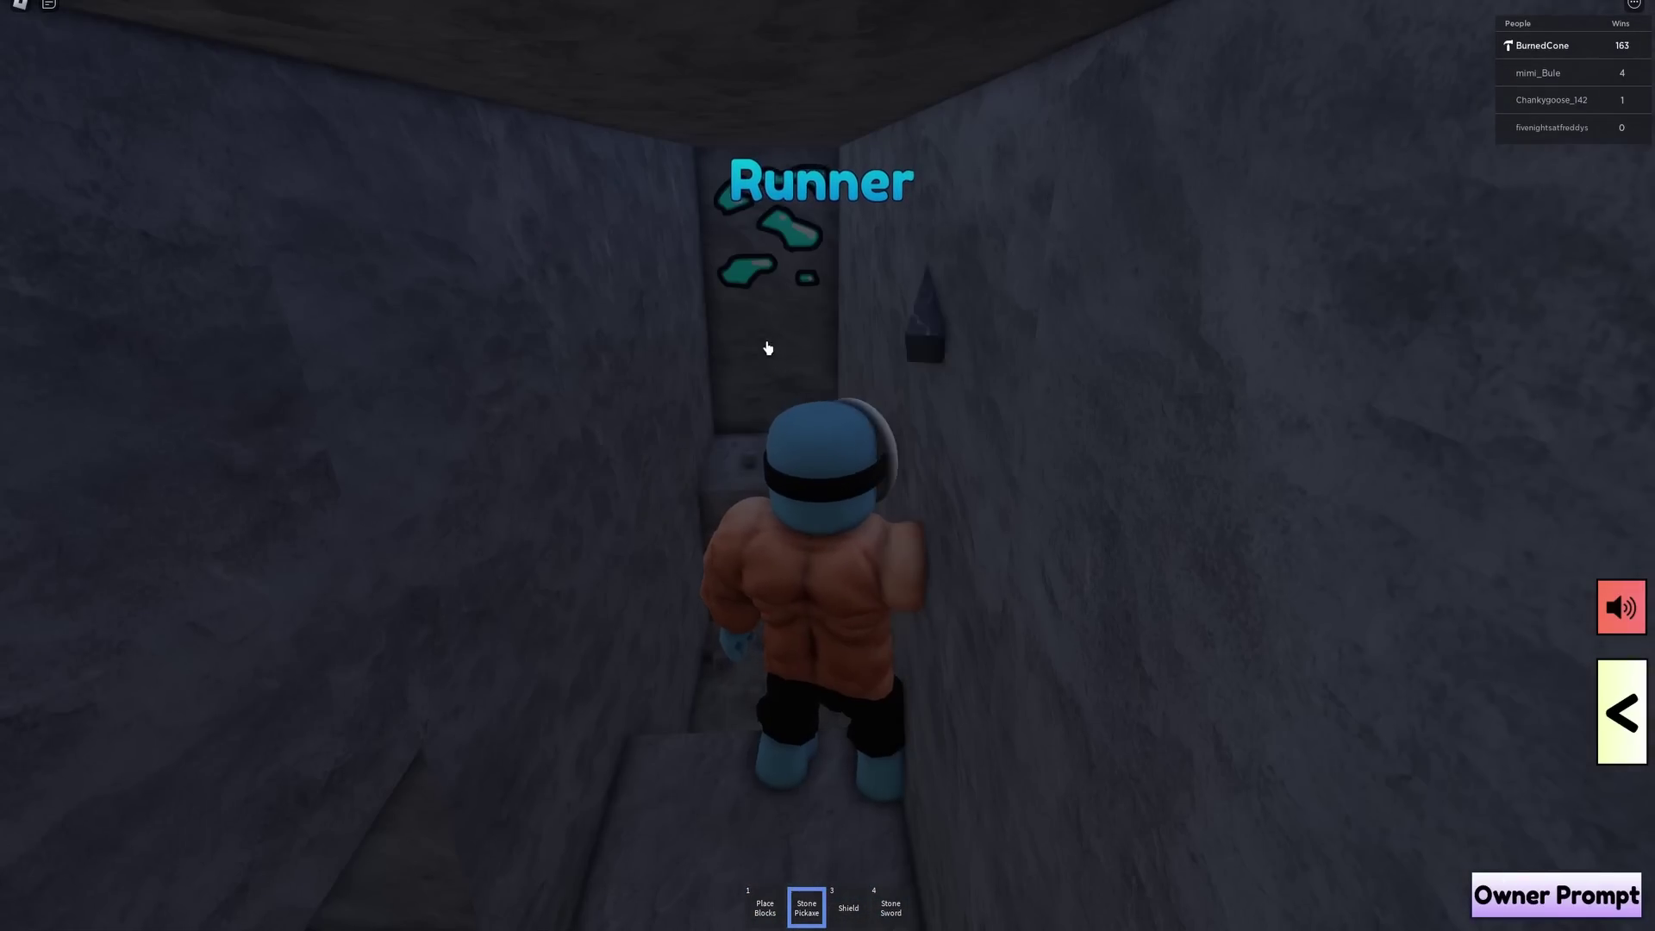
key("w")
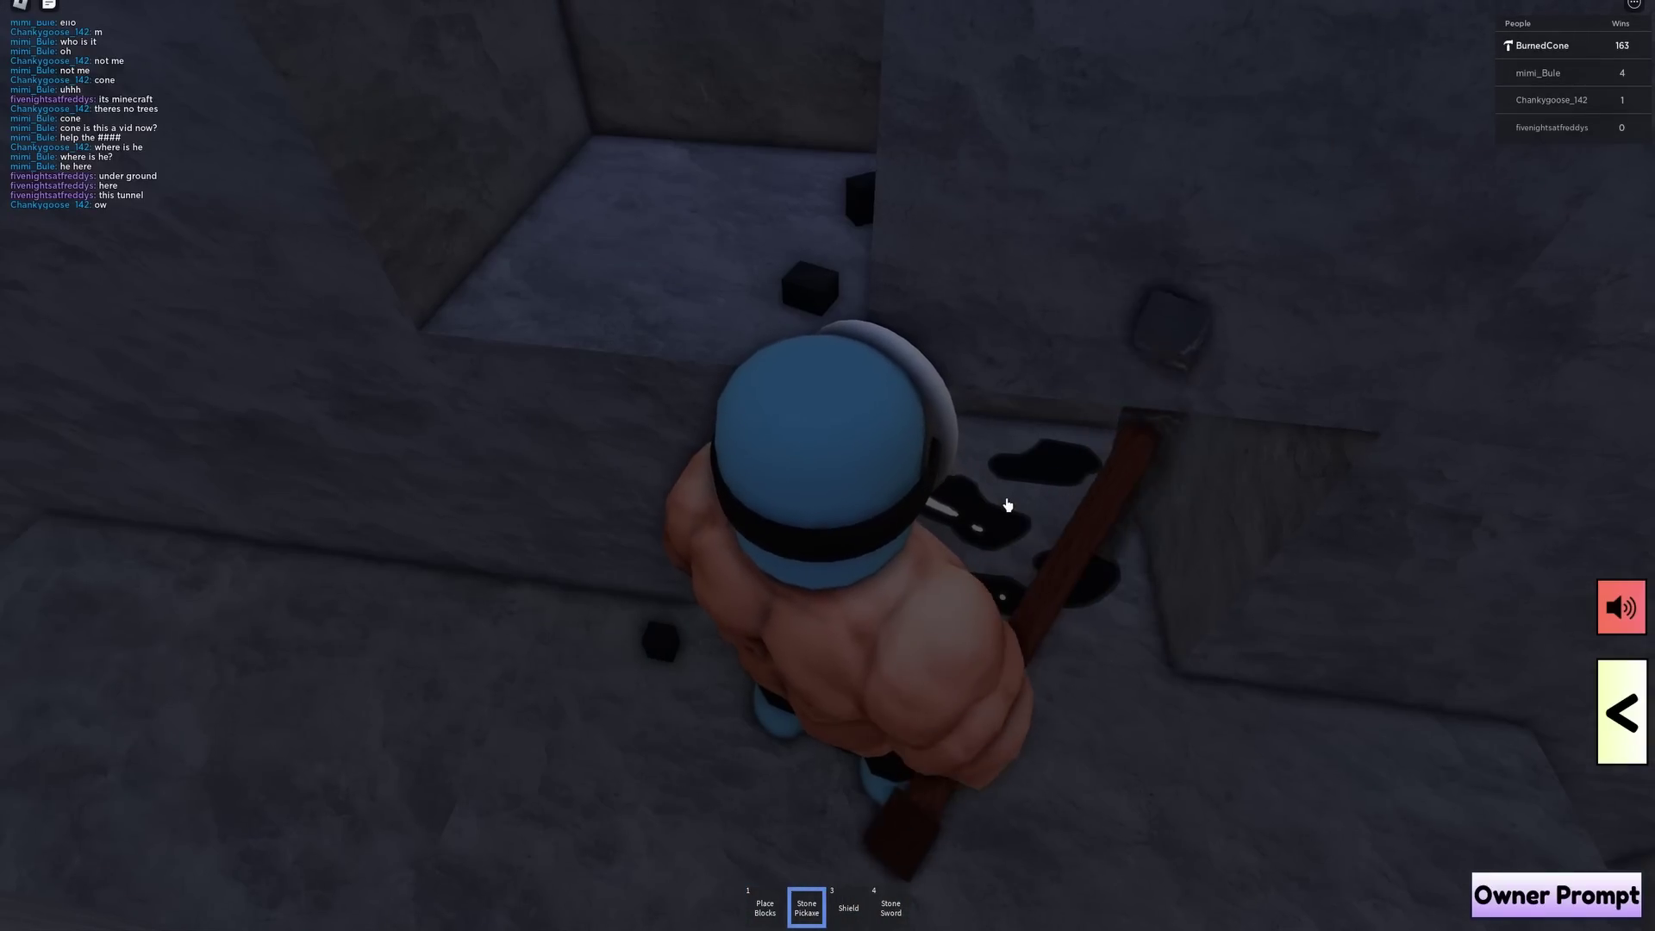
left_click(1010, 534)
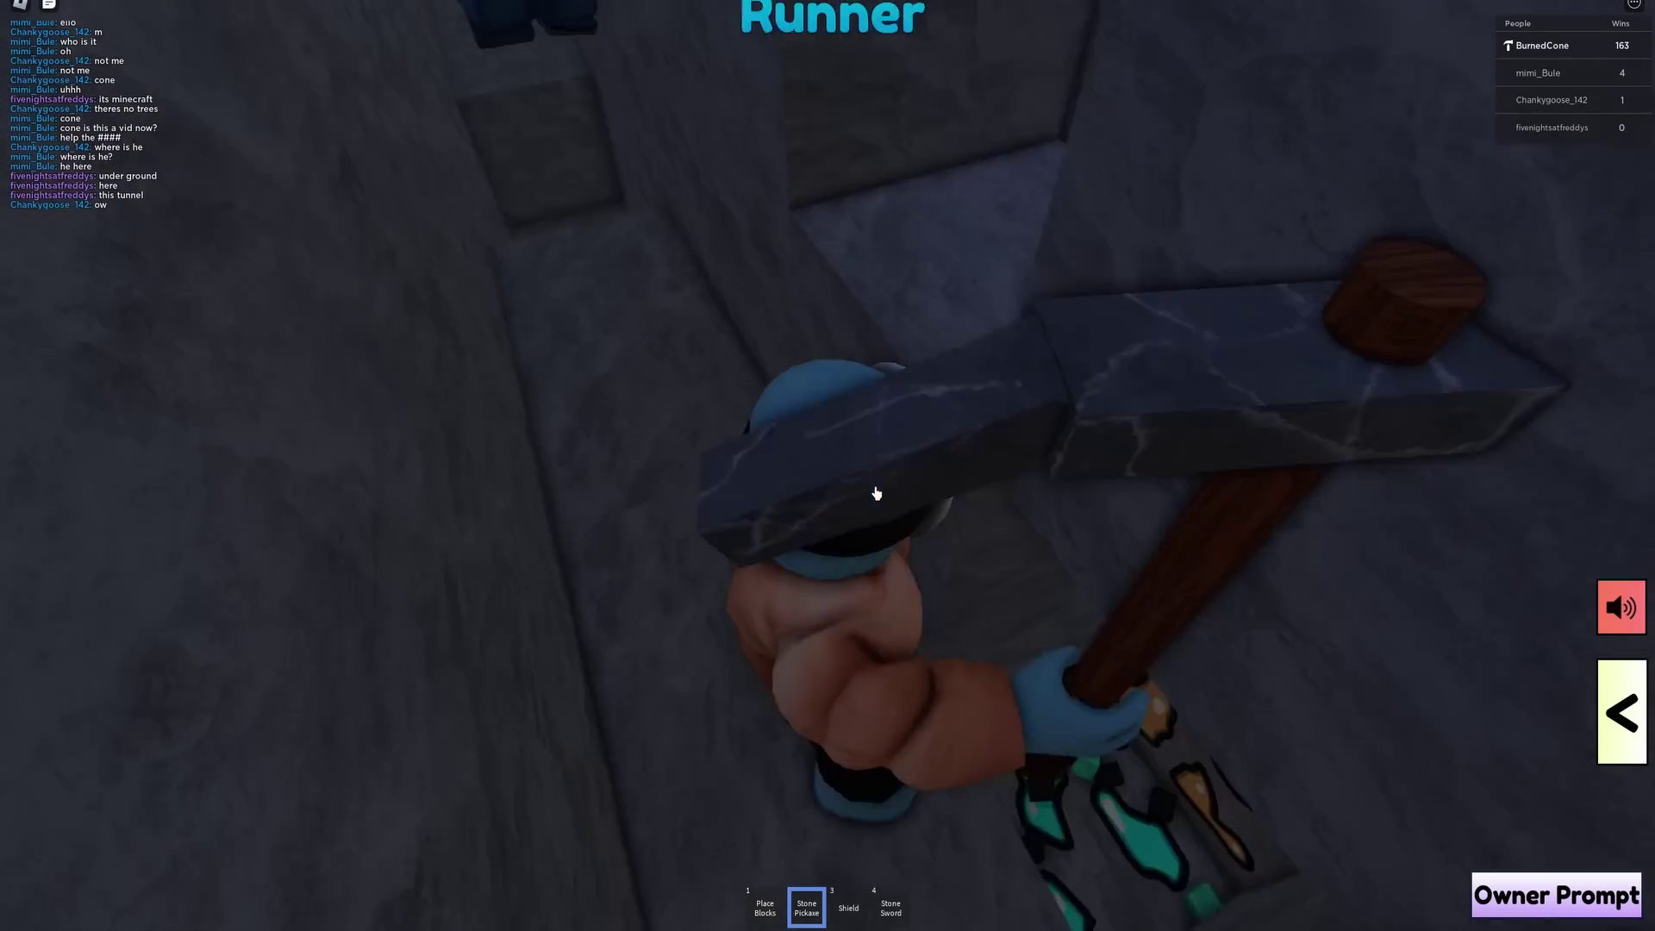
- Bring out the shield, switch to the stone sword, back away and strike repeatedly at the Hunters attacking in the tunnel
right_click_drag(876, 492, 875, 493)
key("3")
key("4")
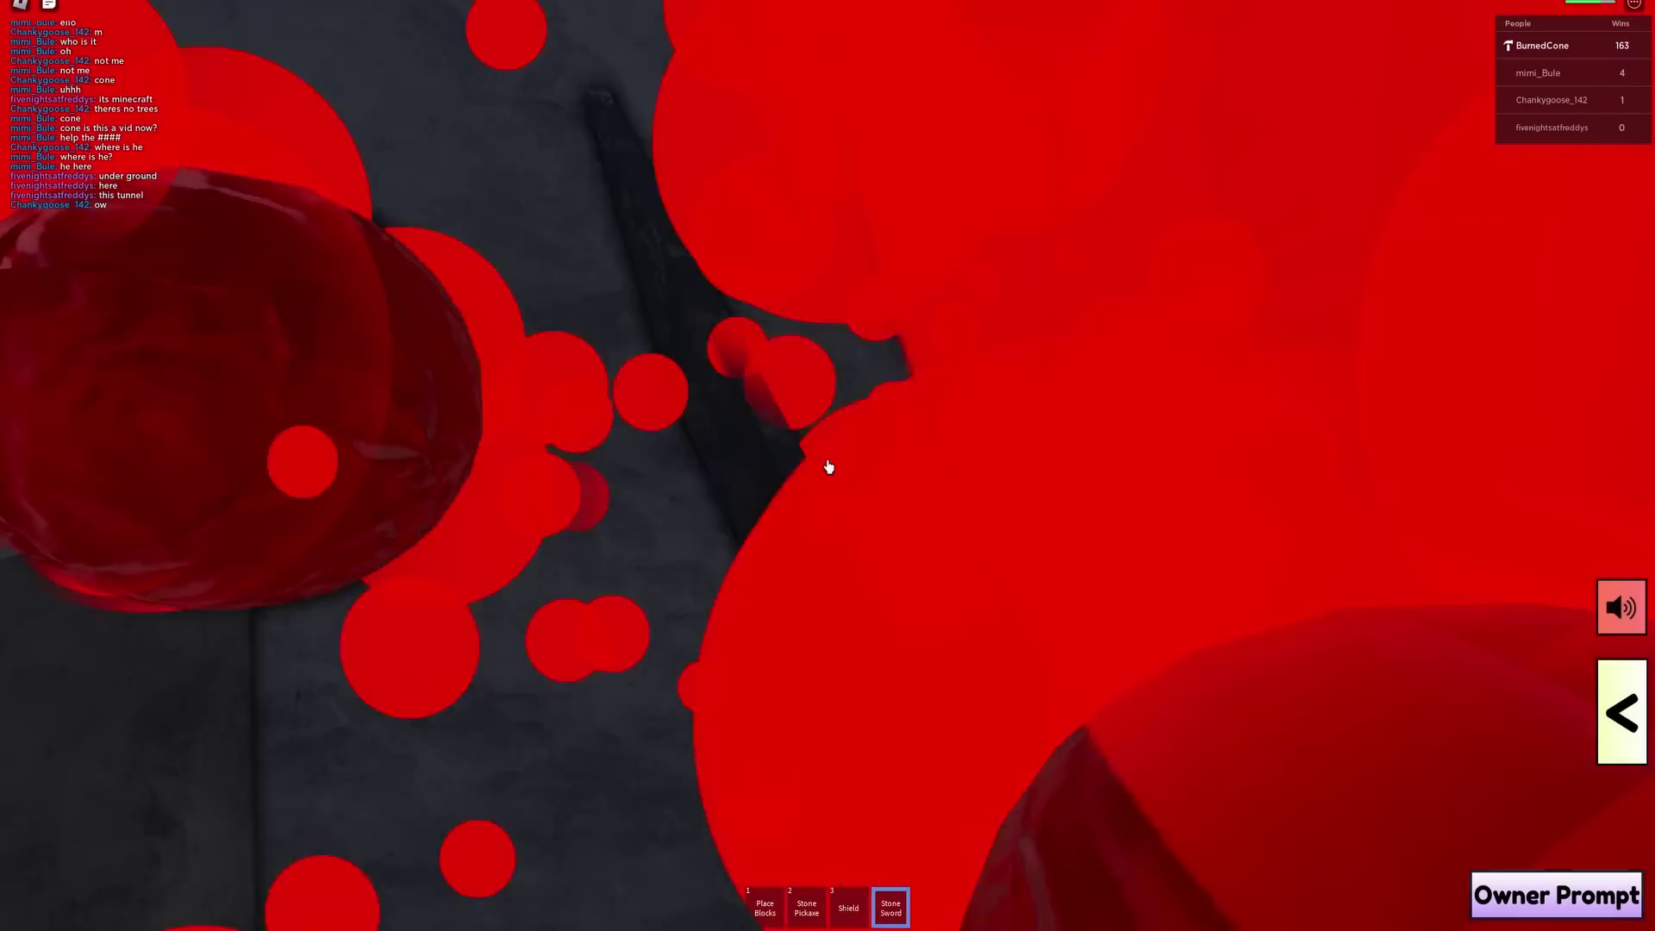
key("s")
left_click(828, 466)
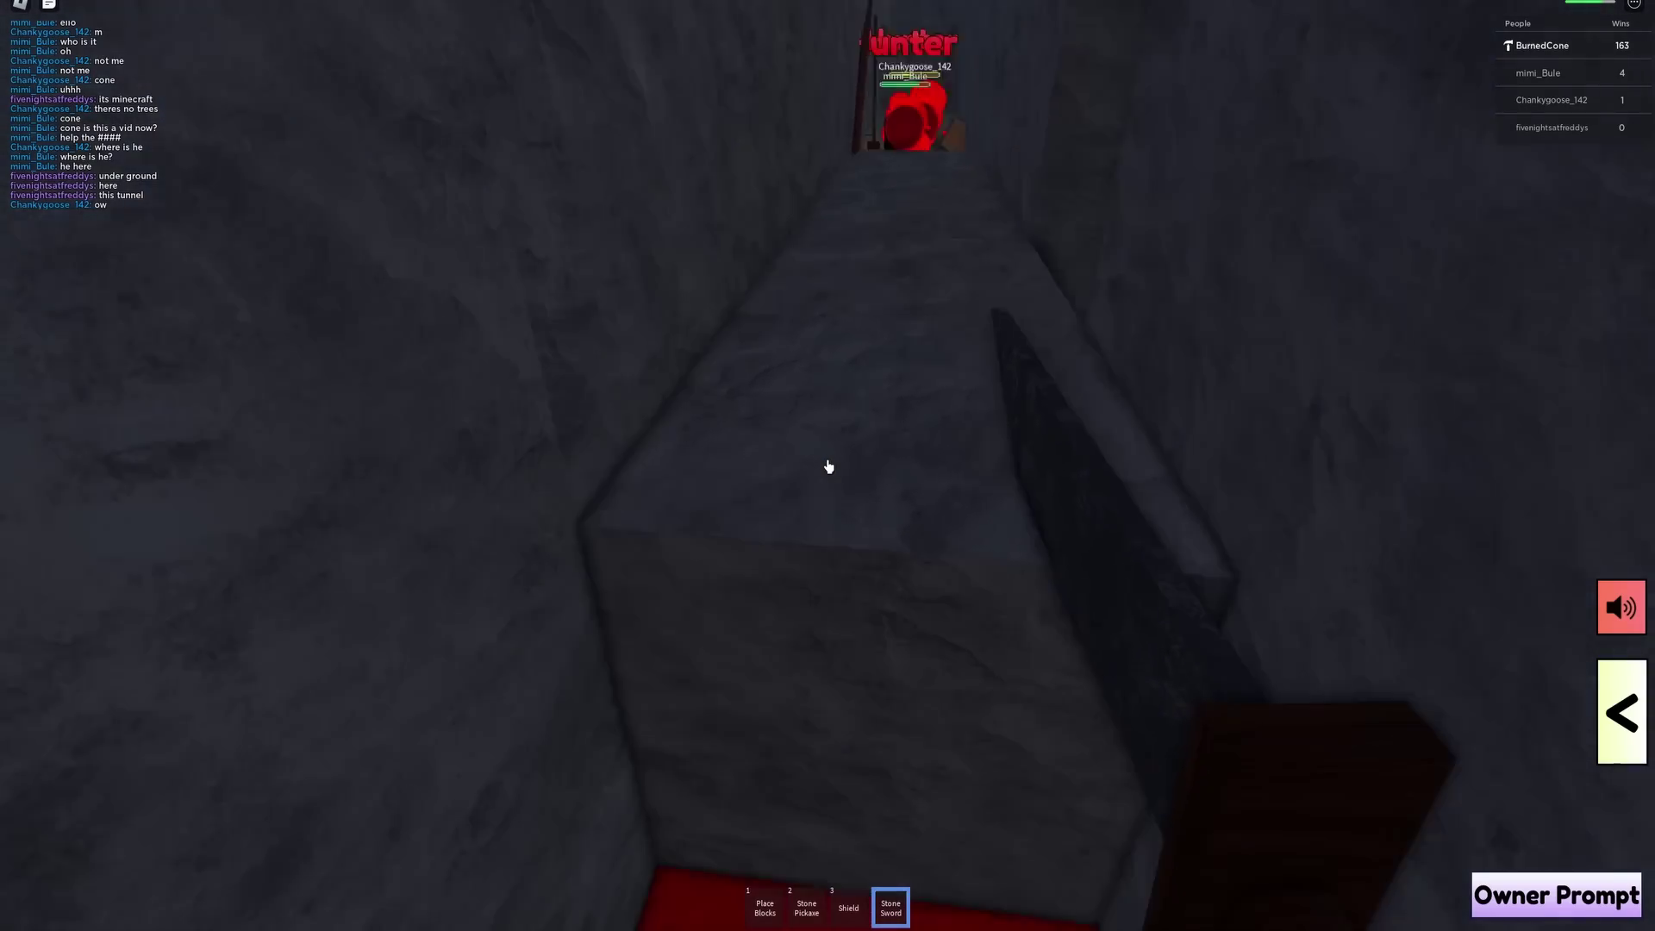
left_click(829, 466)
left_click(828, 466)
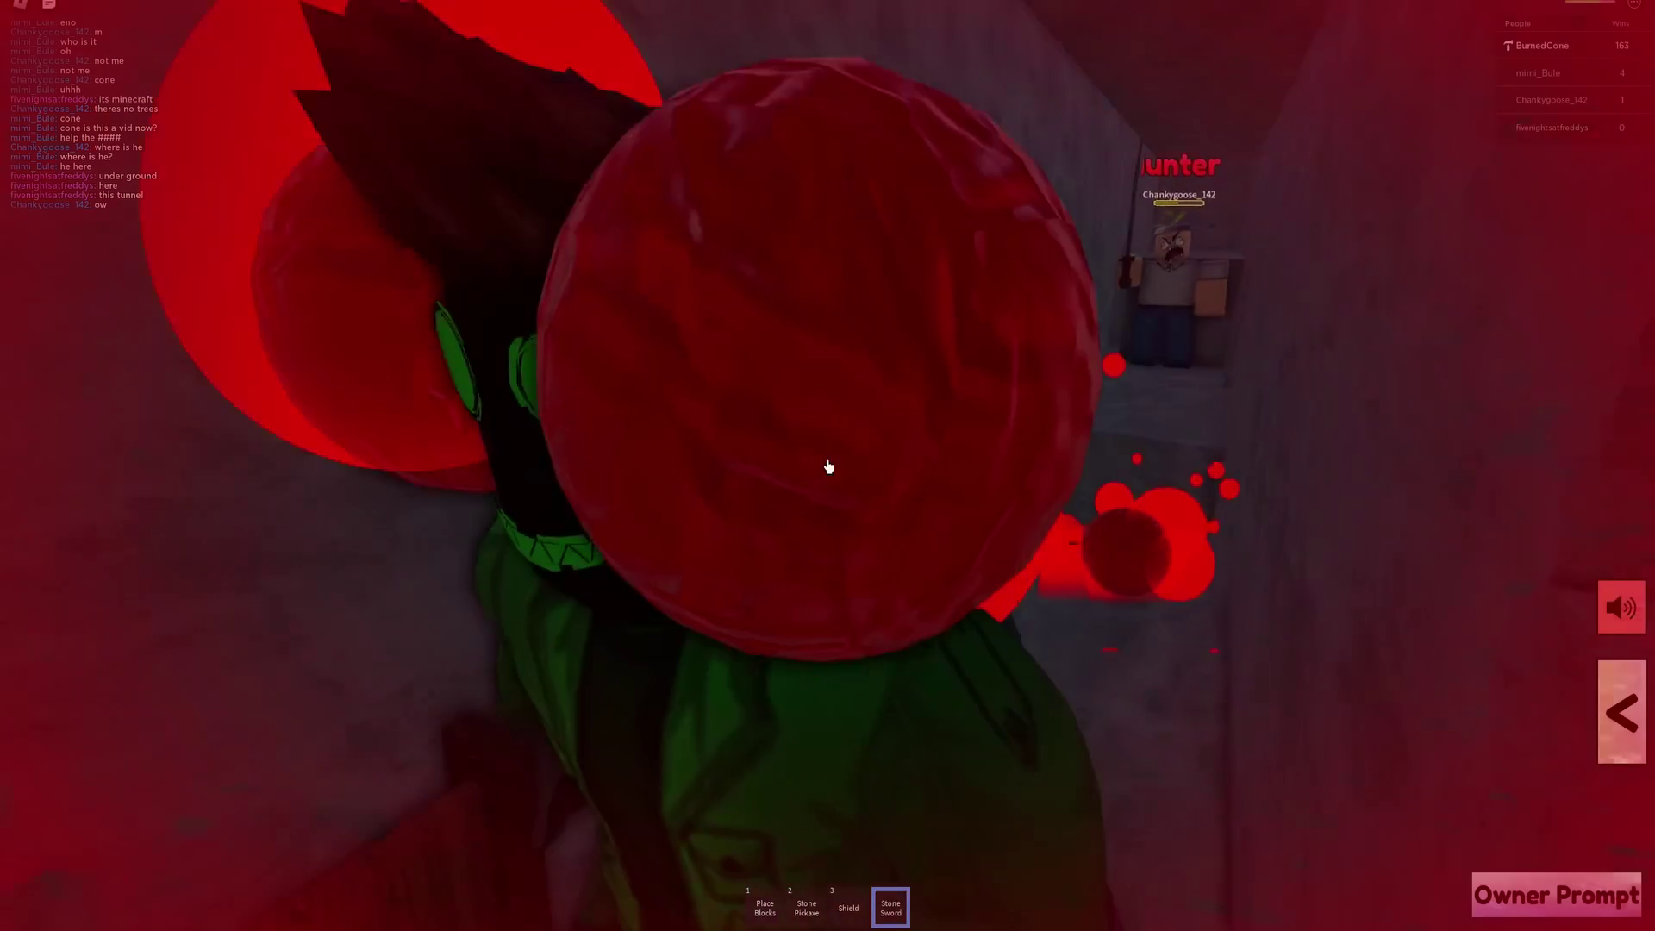
left_click(828, 466)
left_click(828, 466)
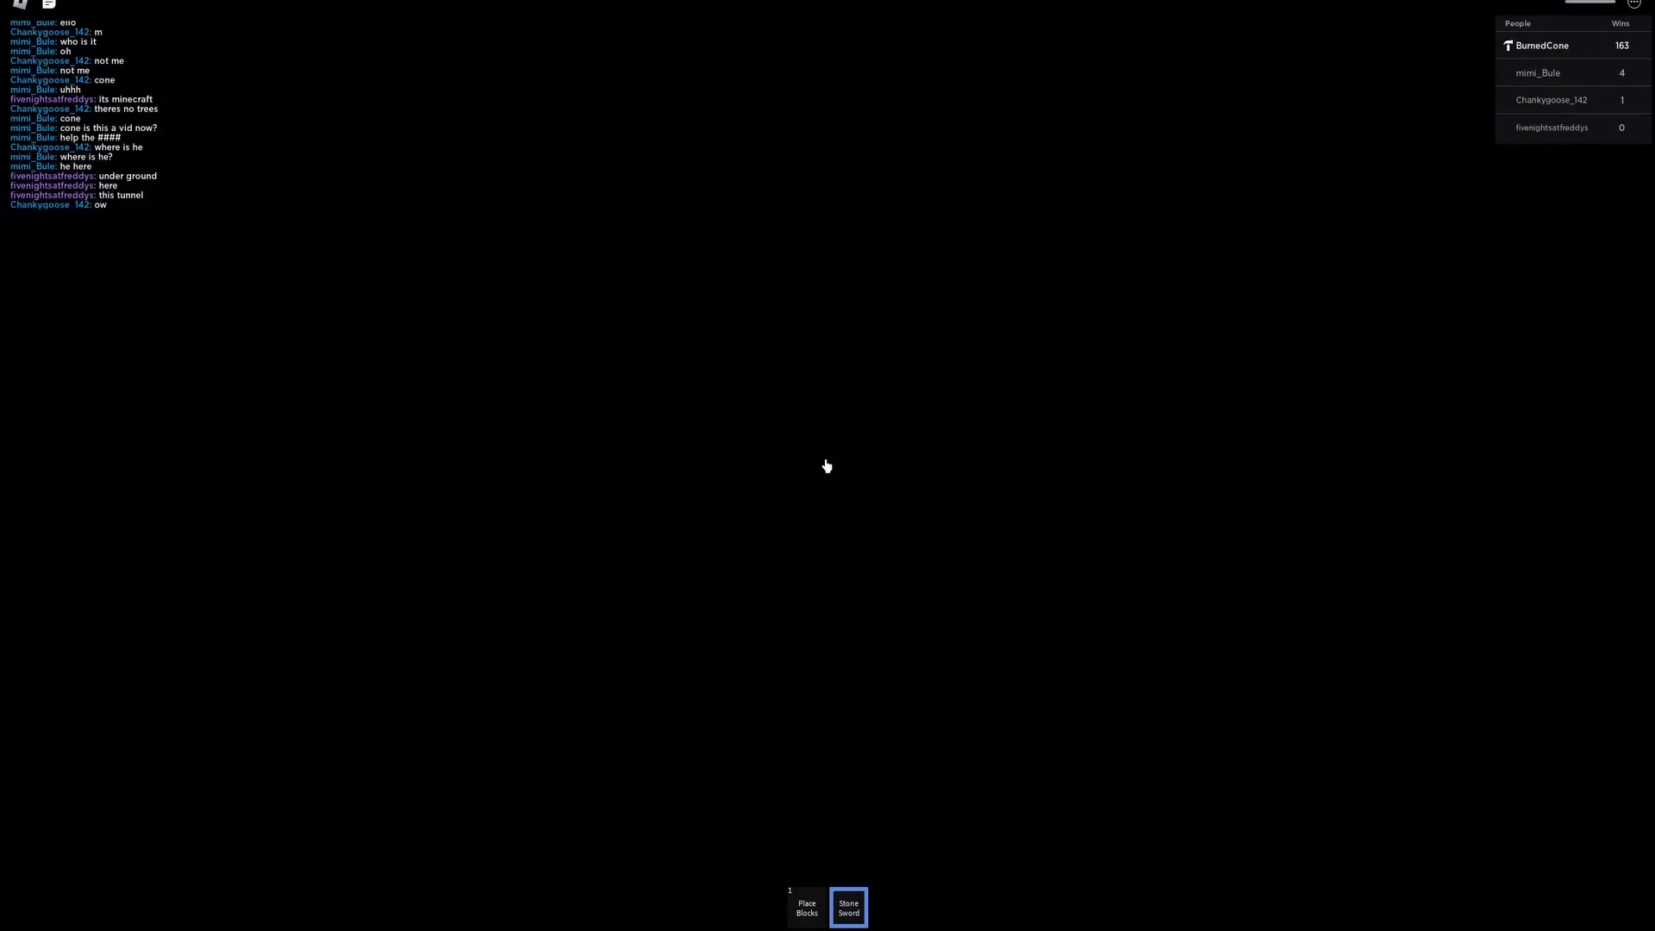
- Send the message "NO" in the game chat
key("slash")
type("NO")
key("Return")
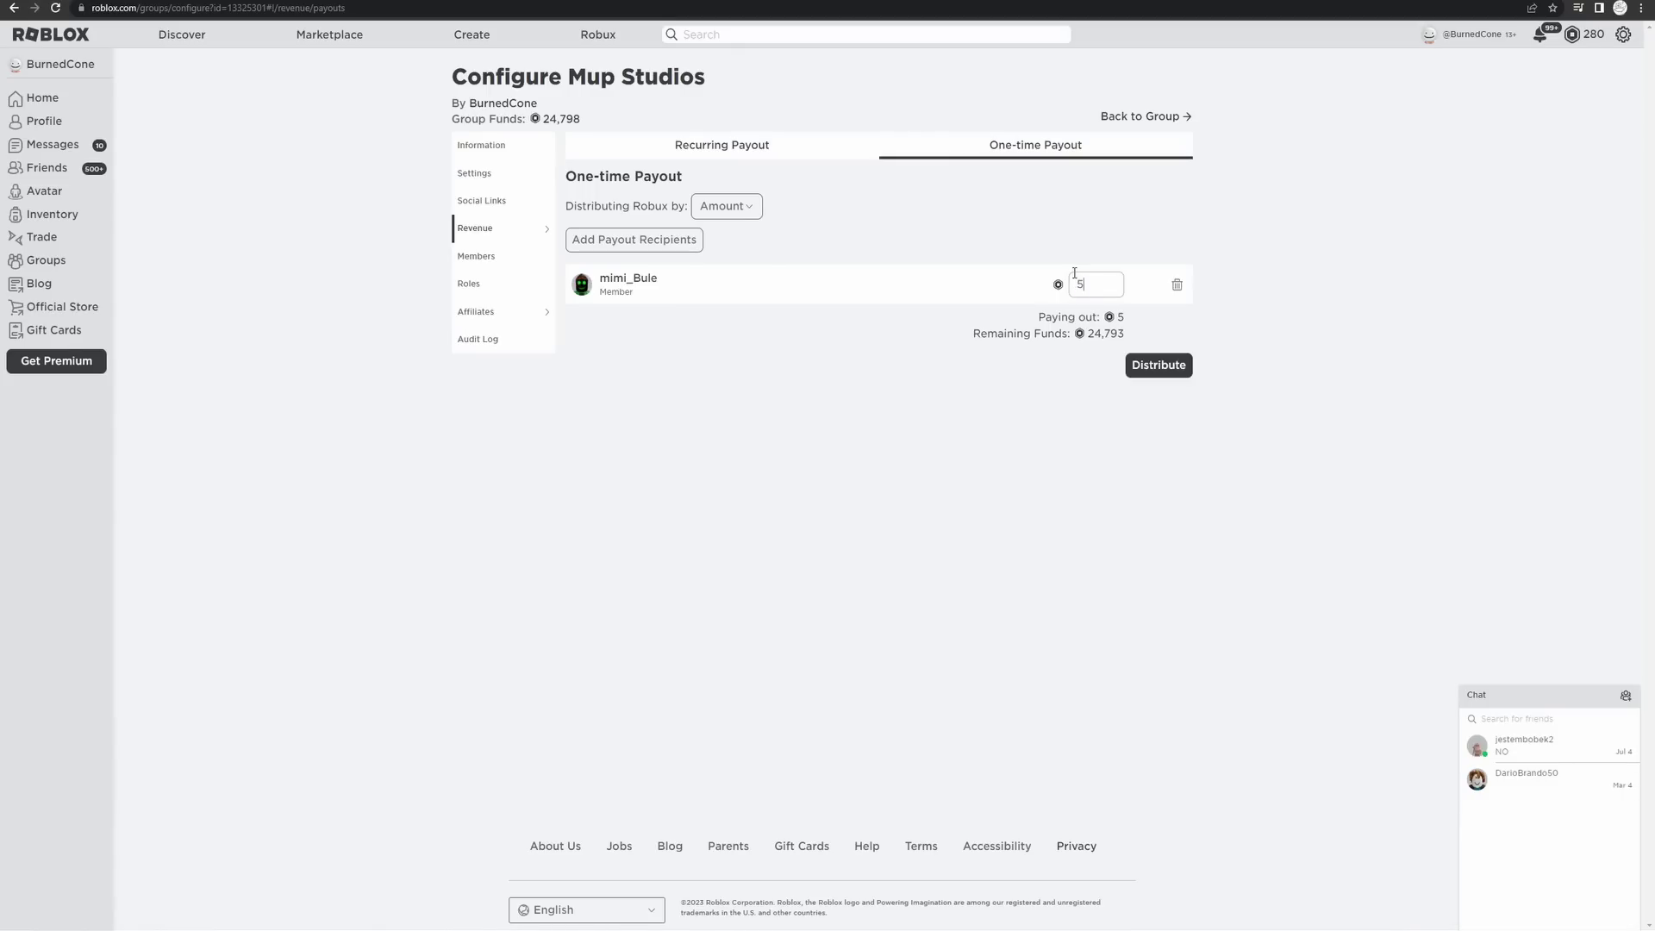
- Set the listed member's one-time payout to 5000 Robux and distribute it from the Mup Studios group funds
type("00")
type("0")
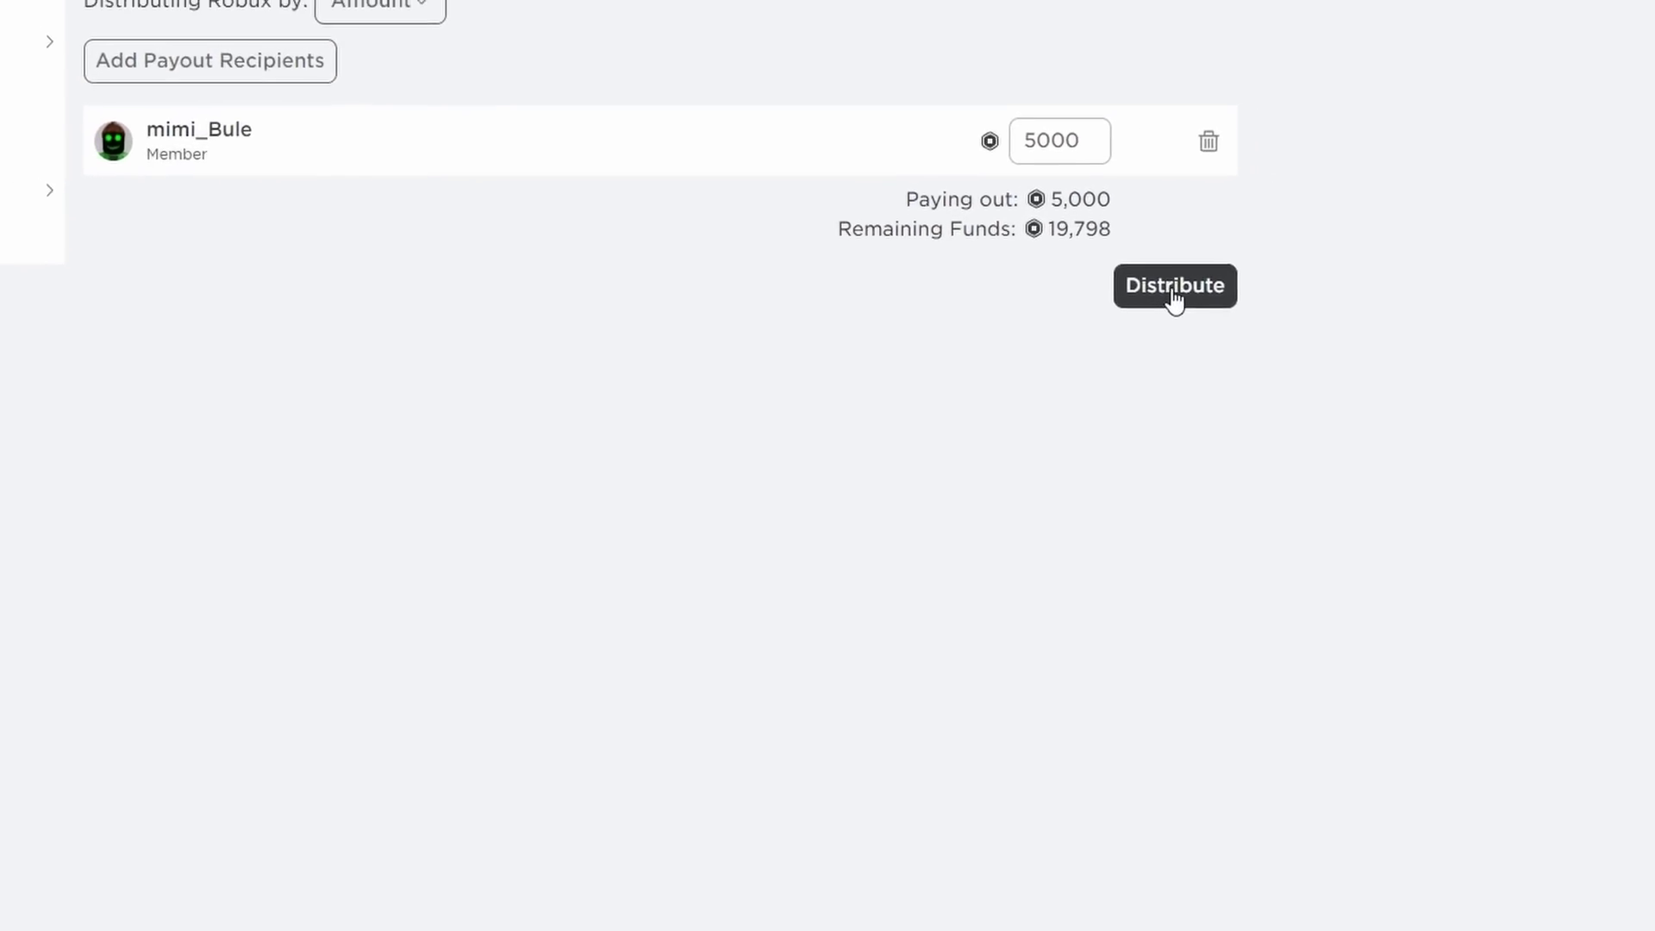
left_click(1174, 298)
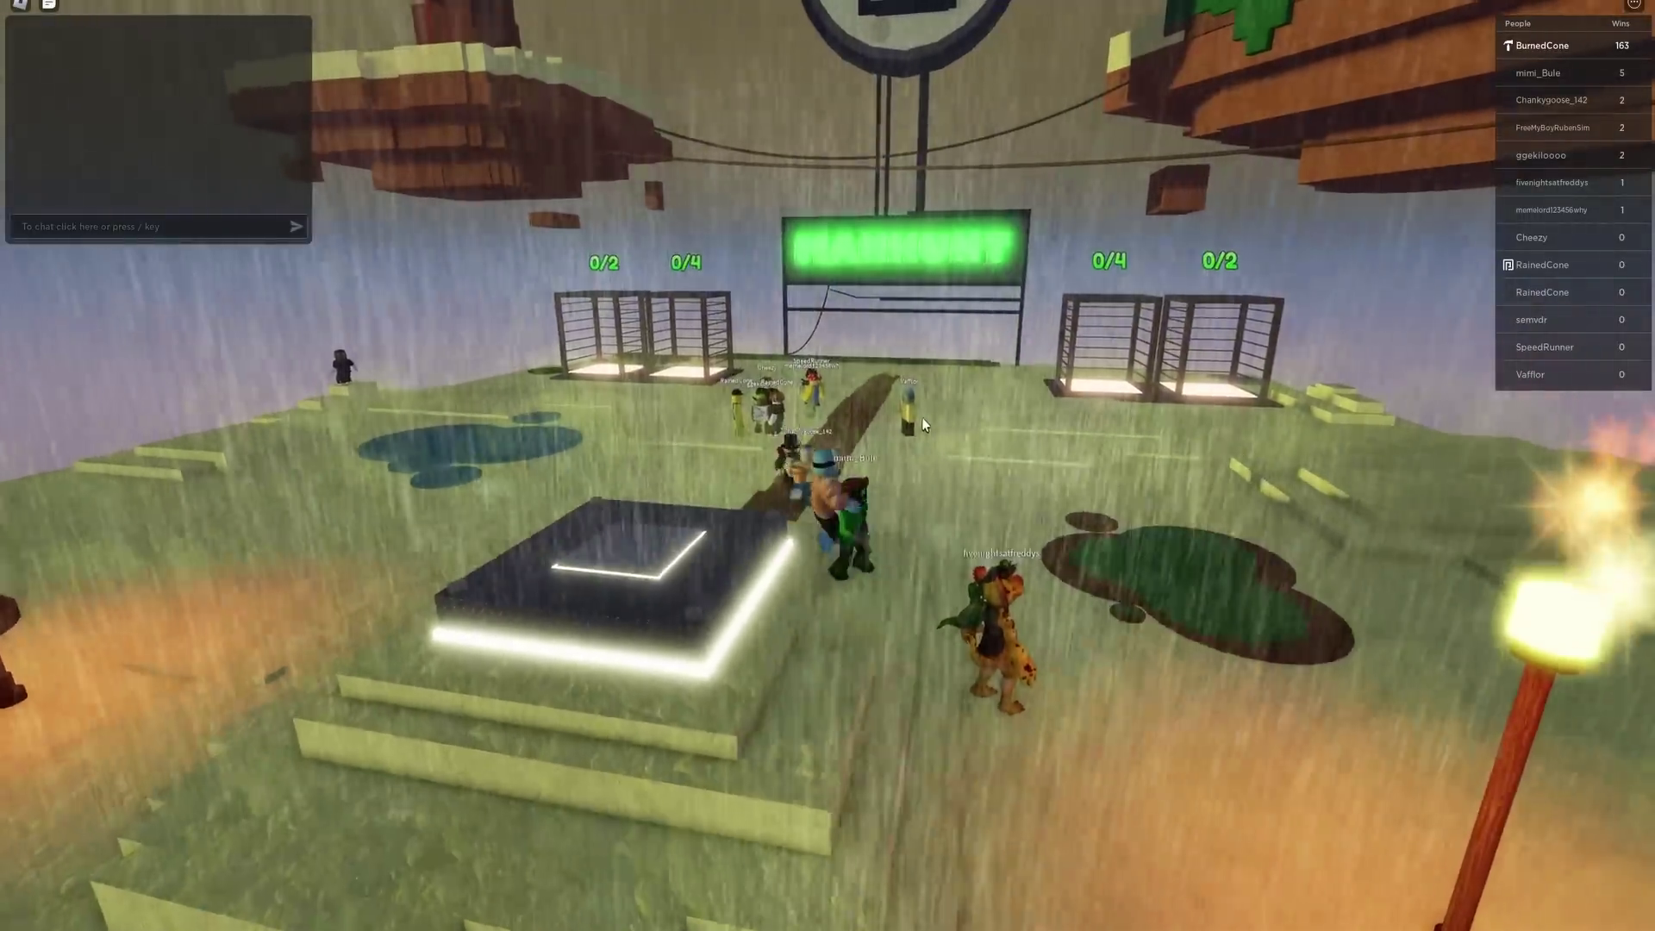
- Walk the avatar through the rainy Manhunt lobby, past the gathered players and across to the blue puddles
key("w")
key("a")
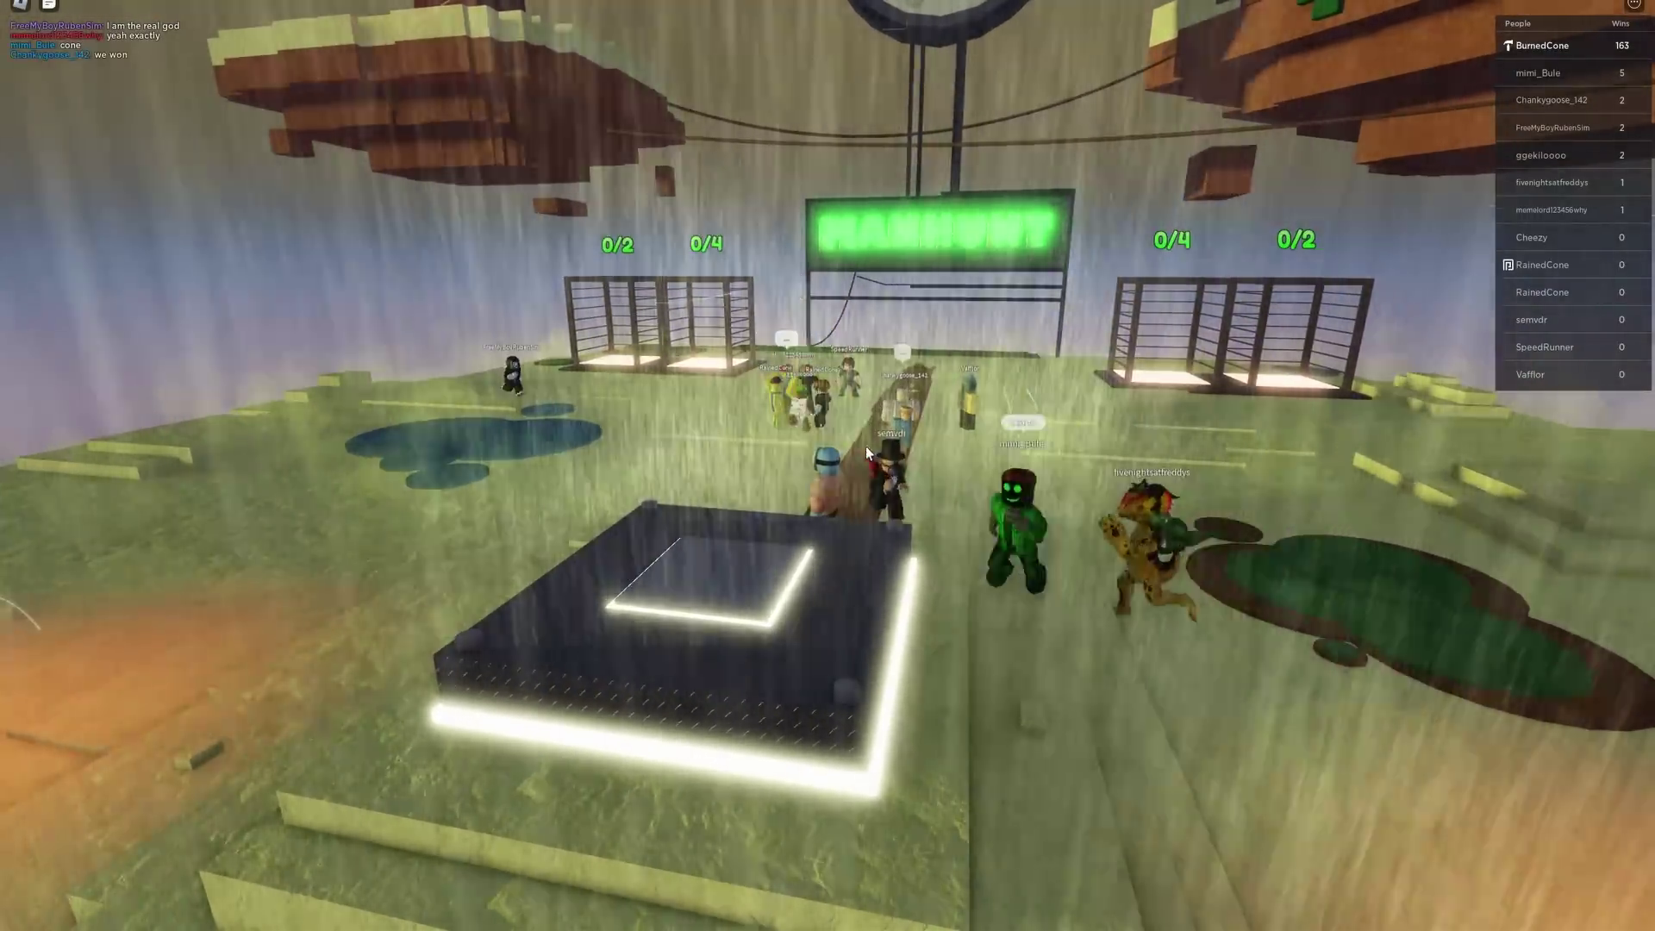
key("a")
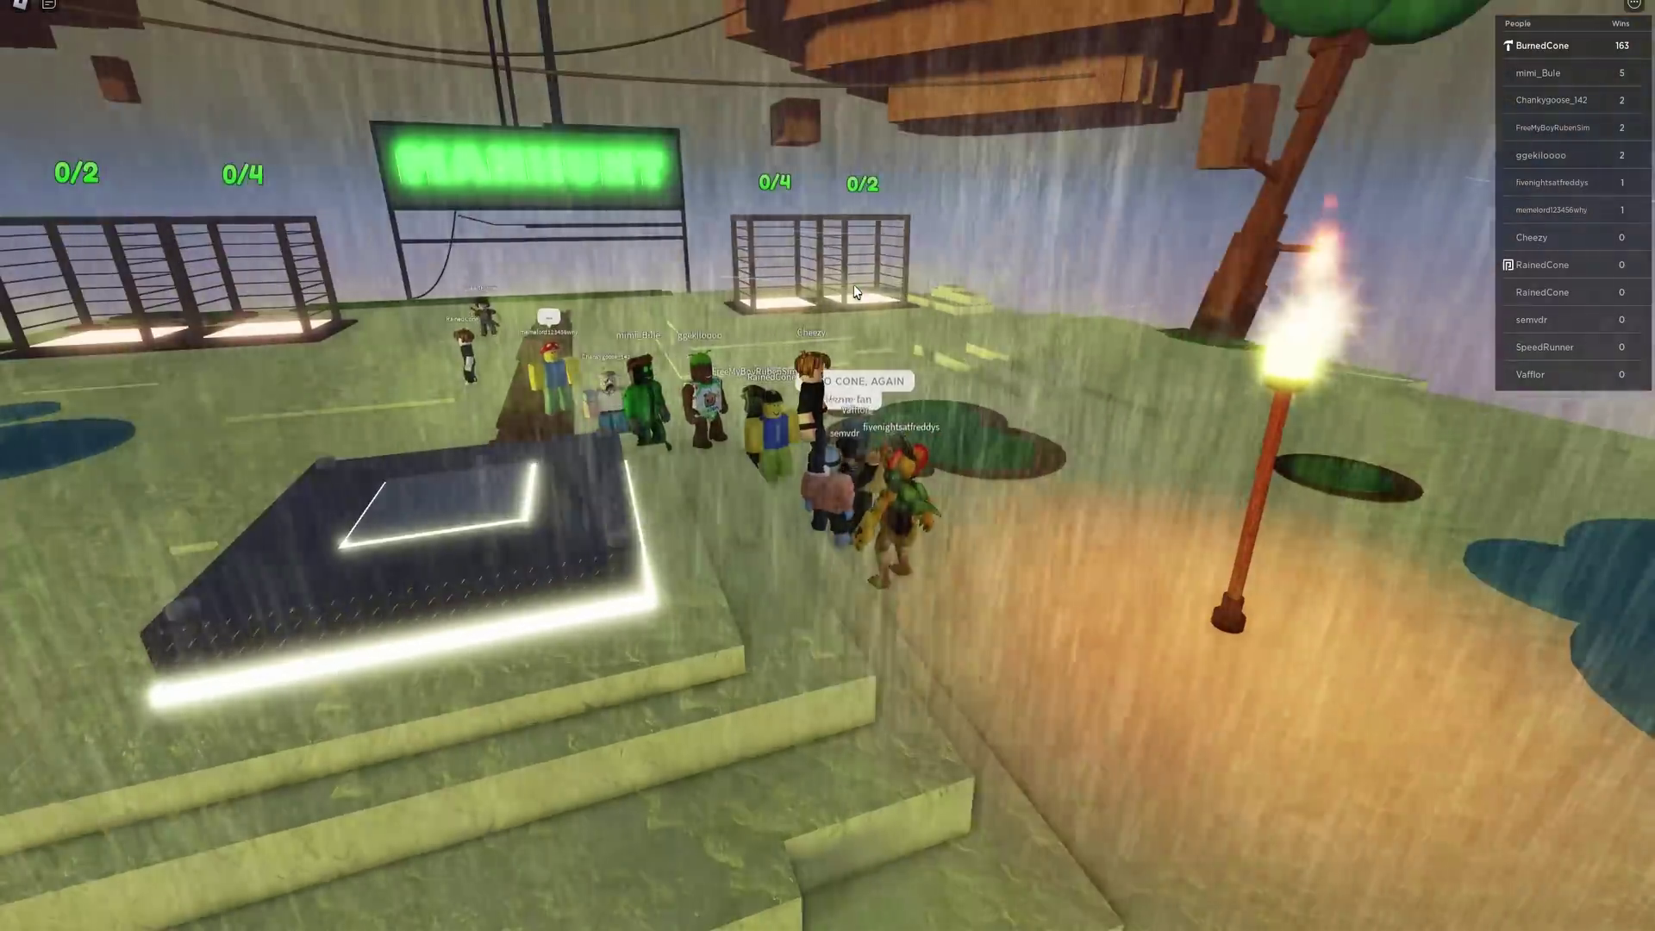
key("w")
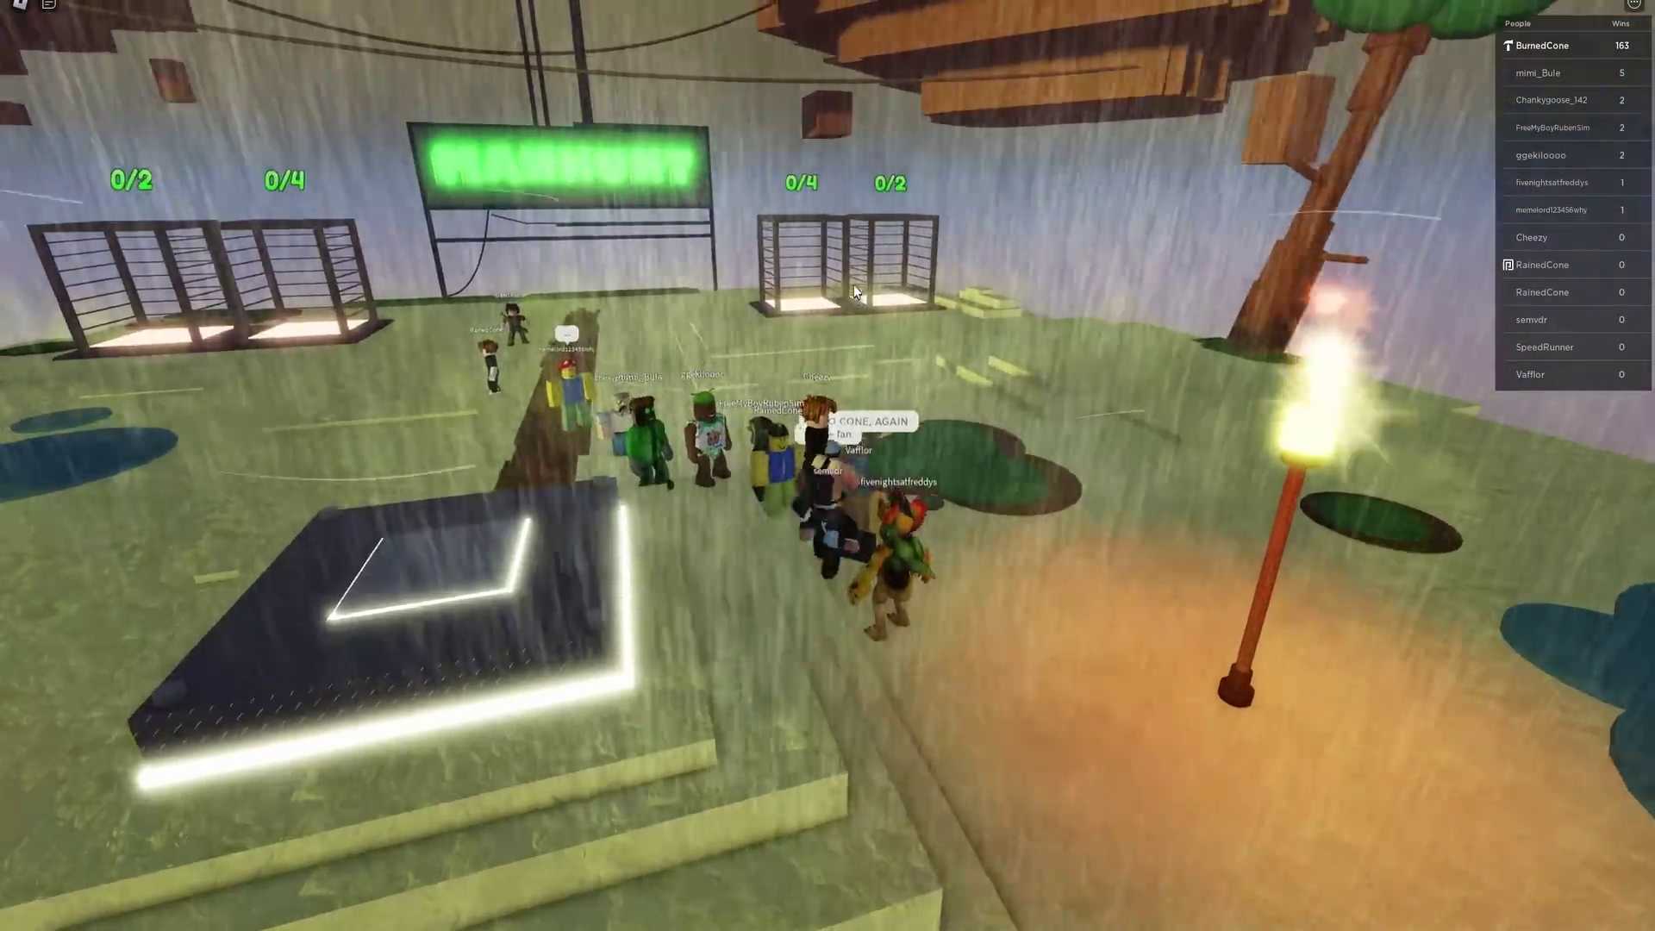
key("w")
right_click_drag(854, 286, 781, 310)
key("w")
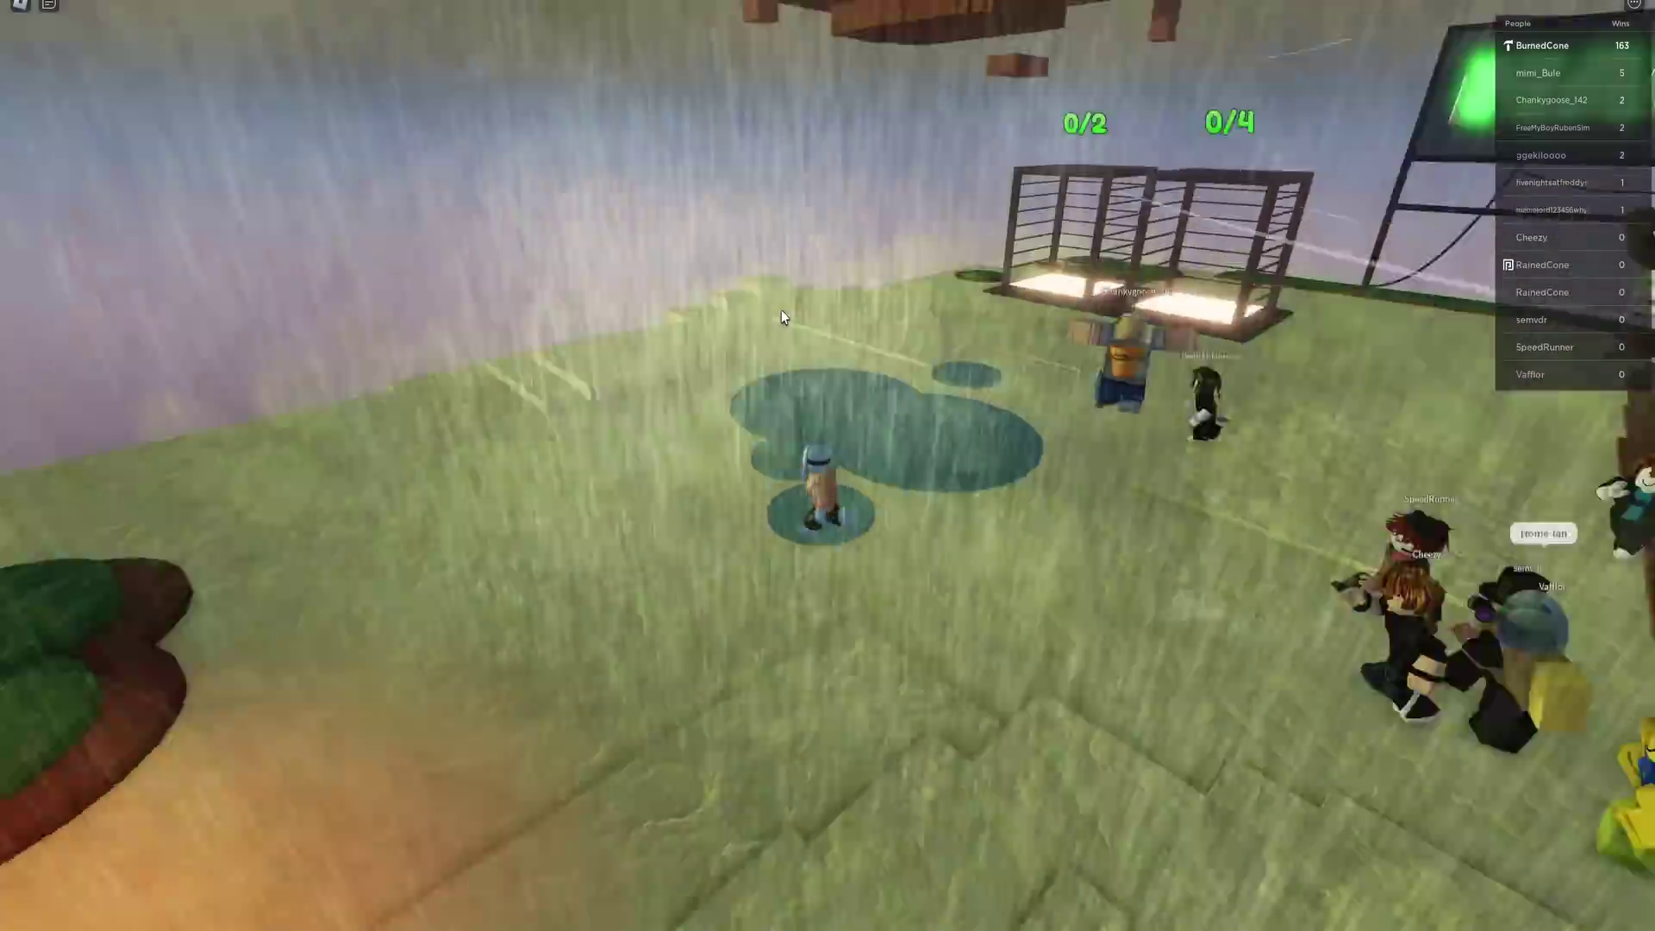
key("Right")
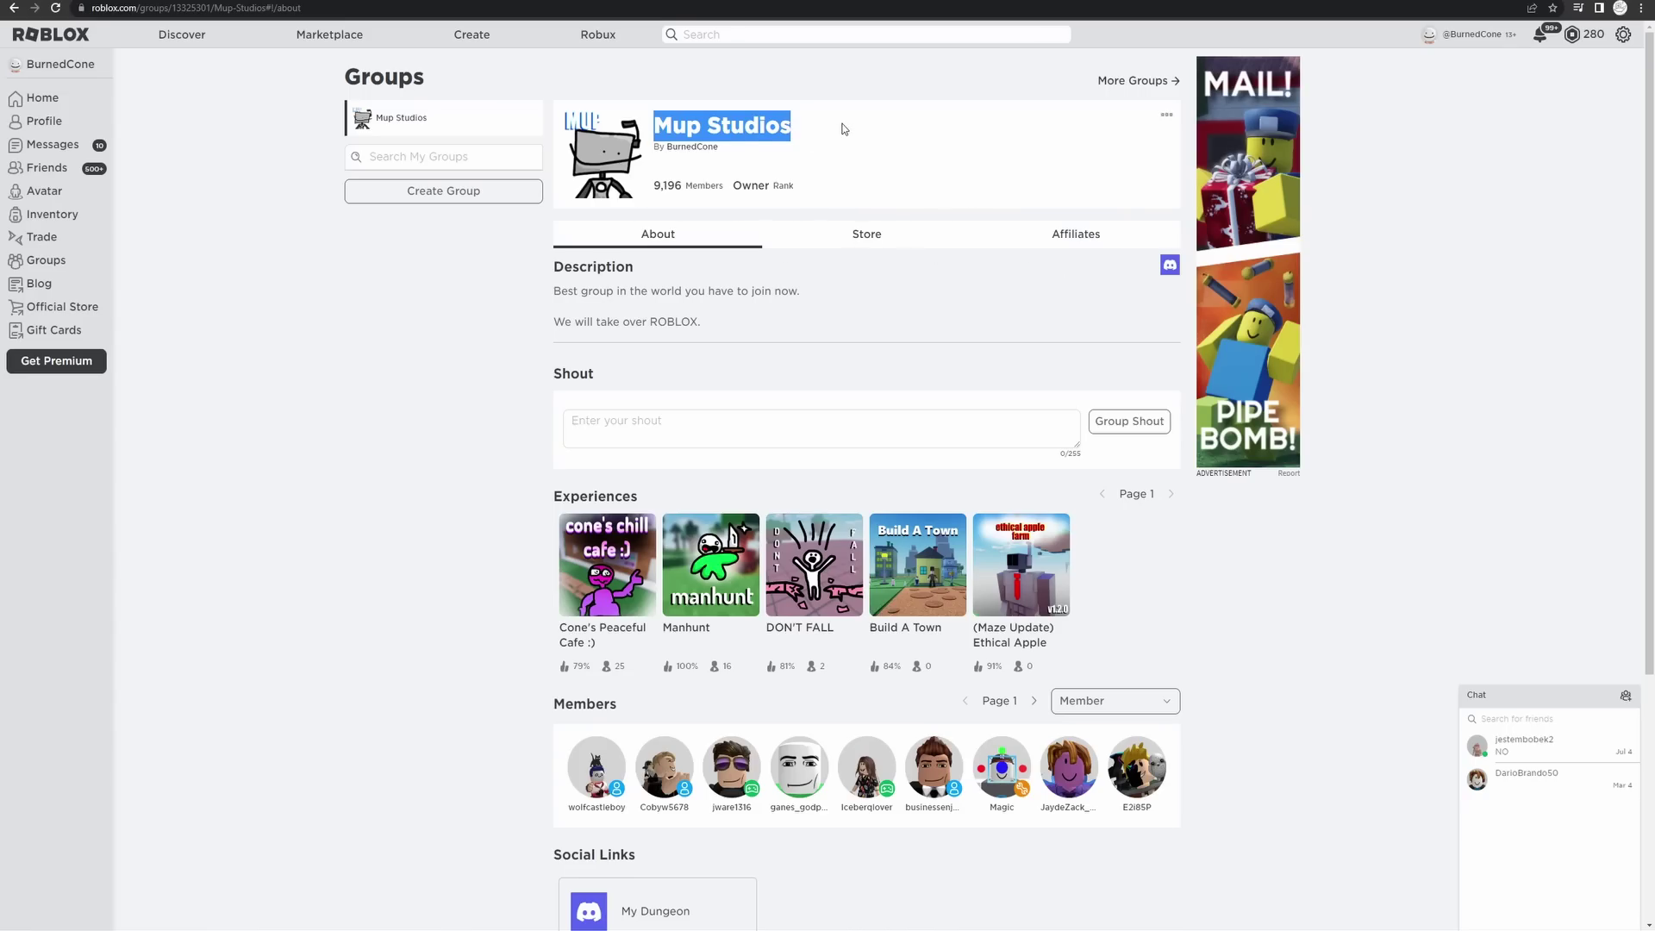